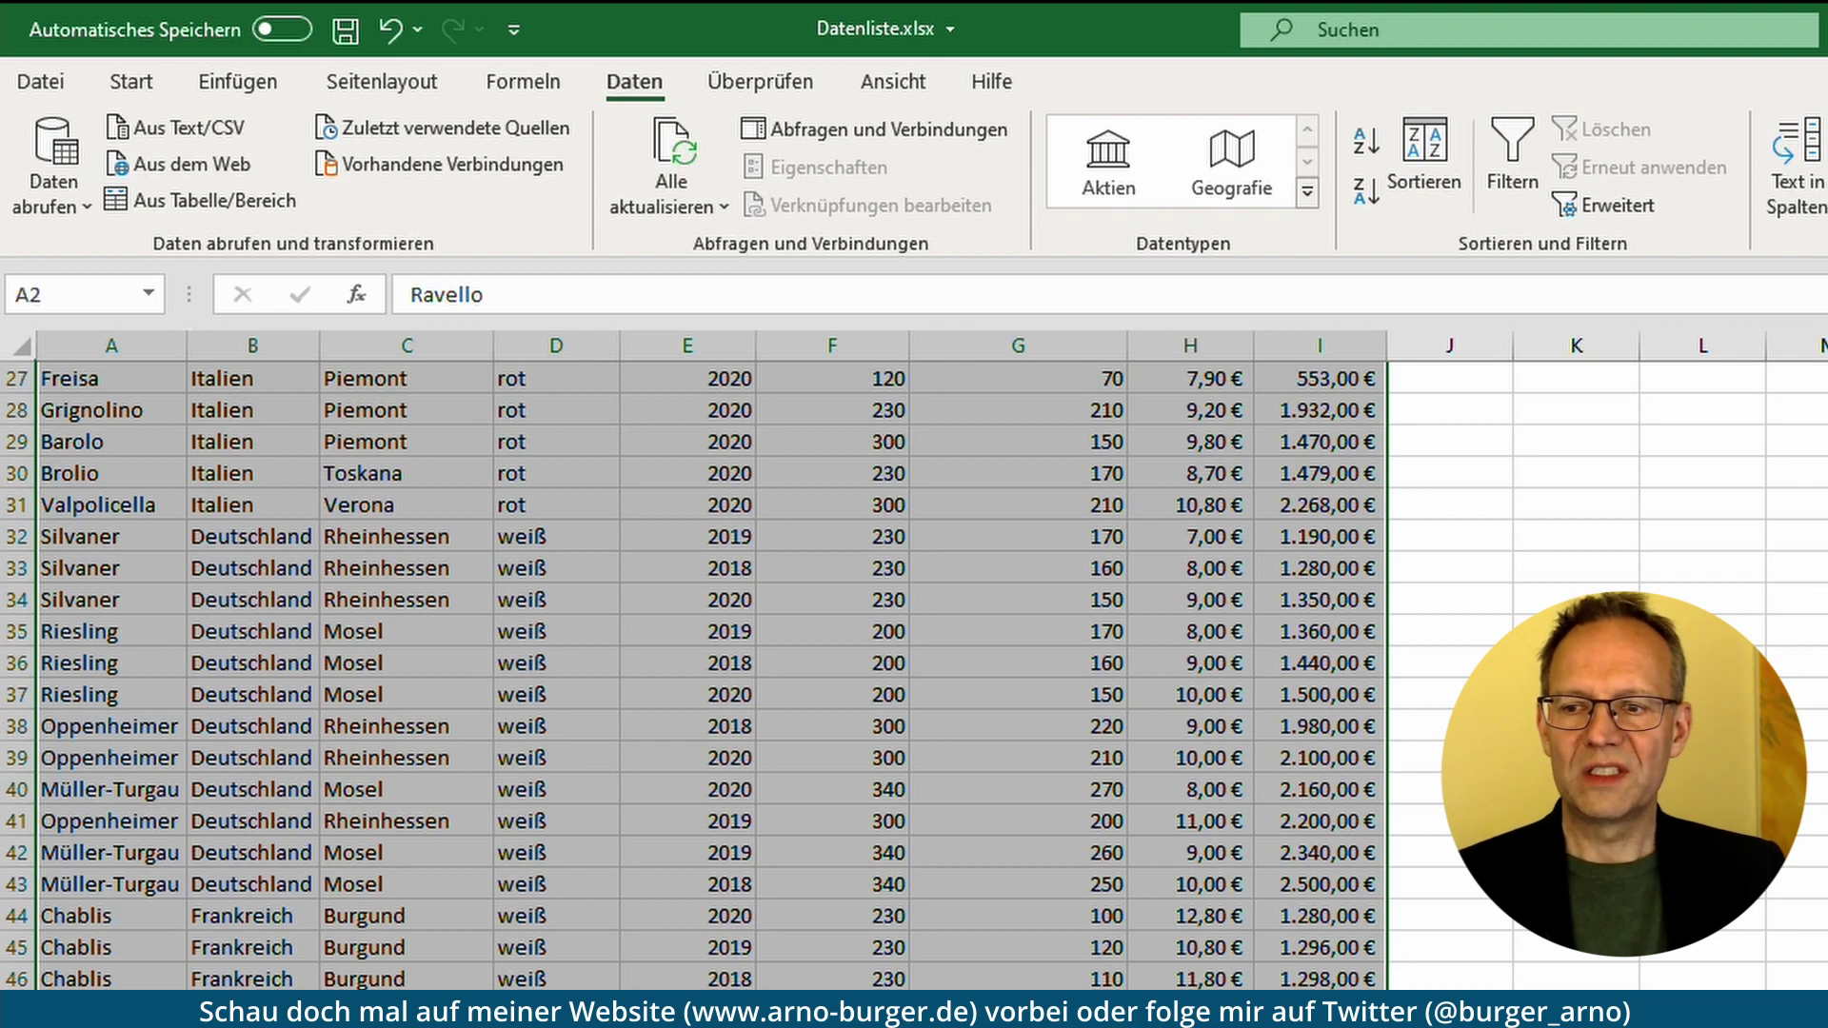
- Examine the wine list's structure by selecting the first record, the Anbaugebiet values and the header row
scroll(712, 676, "up", 9)
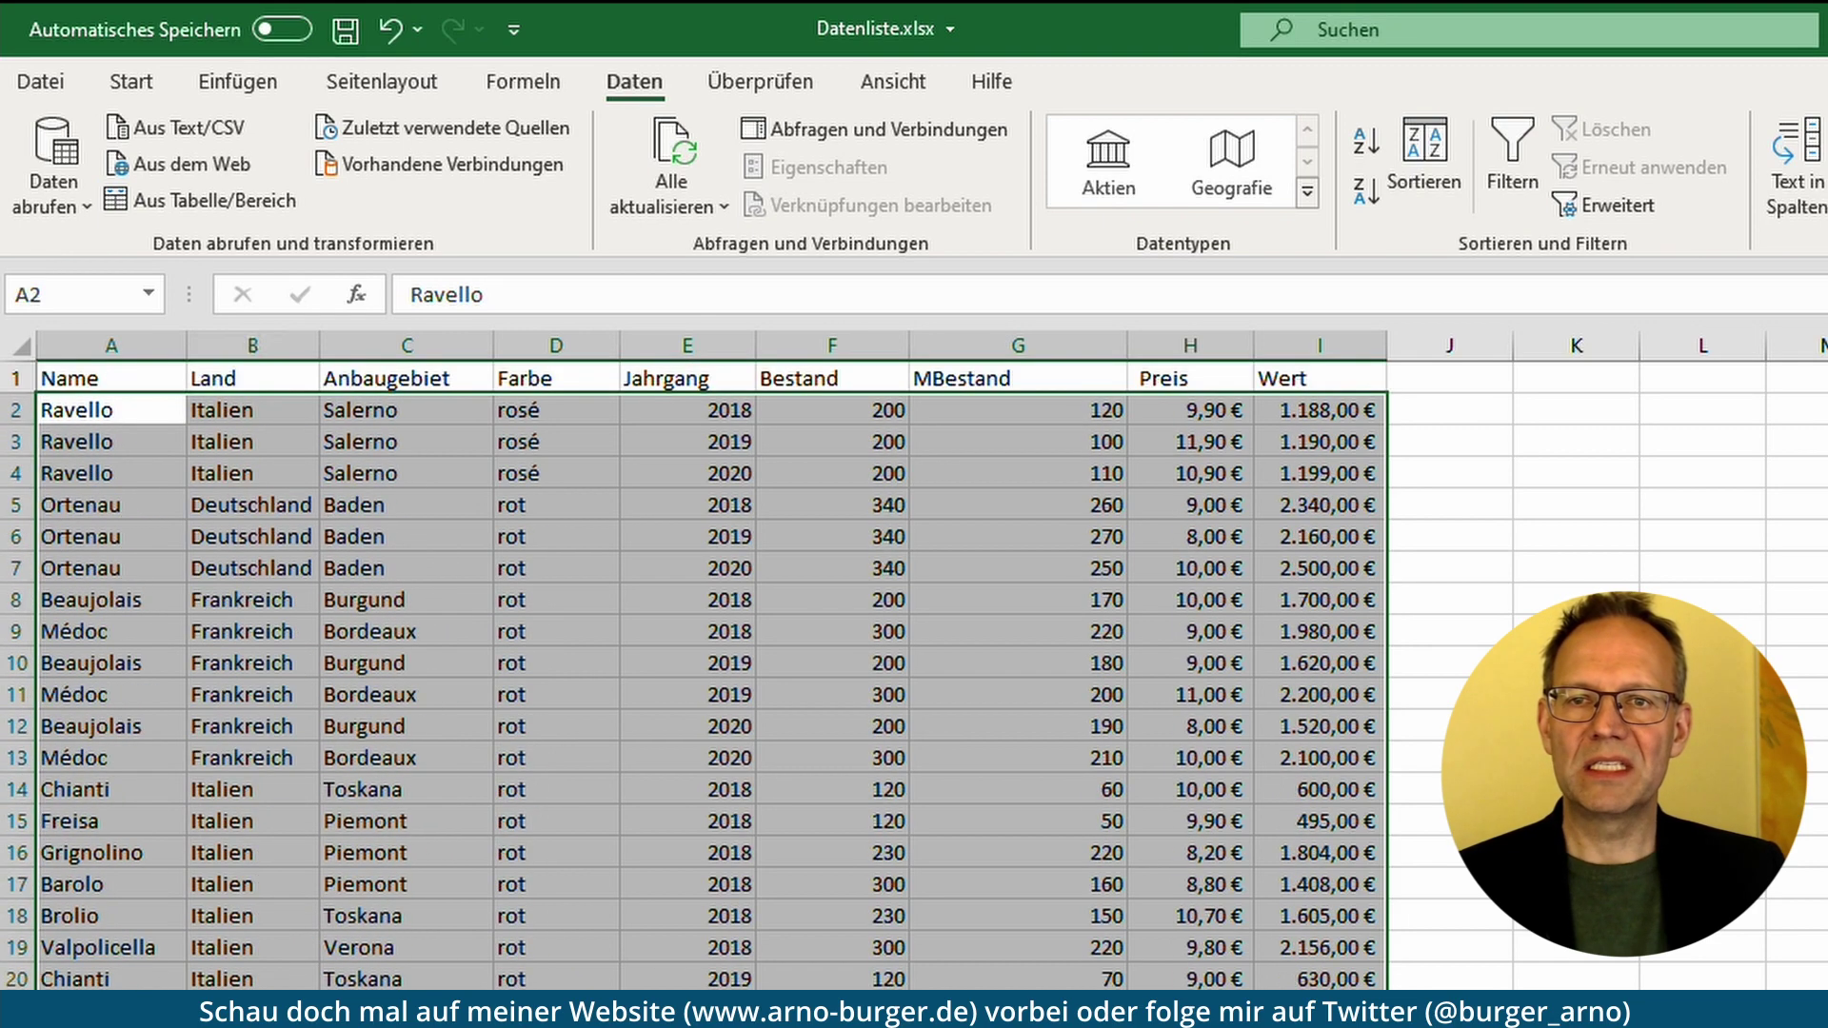
left_click(95, 408)
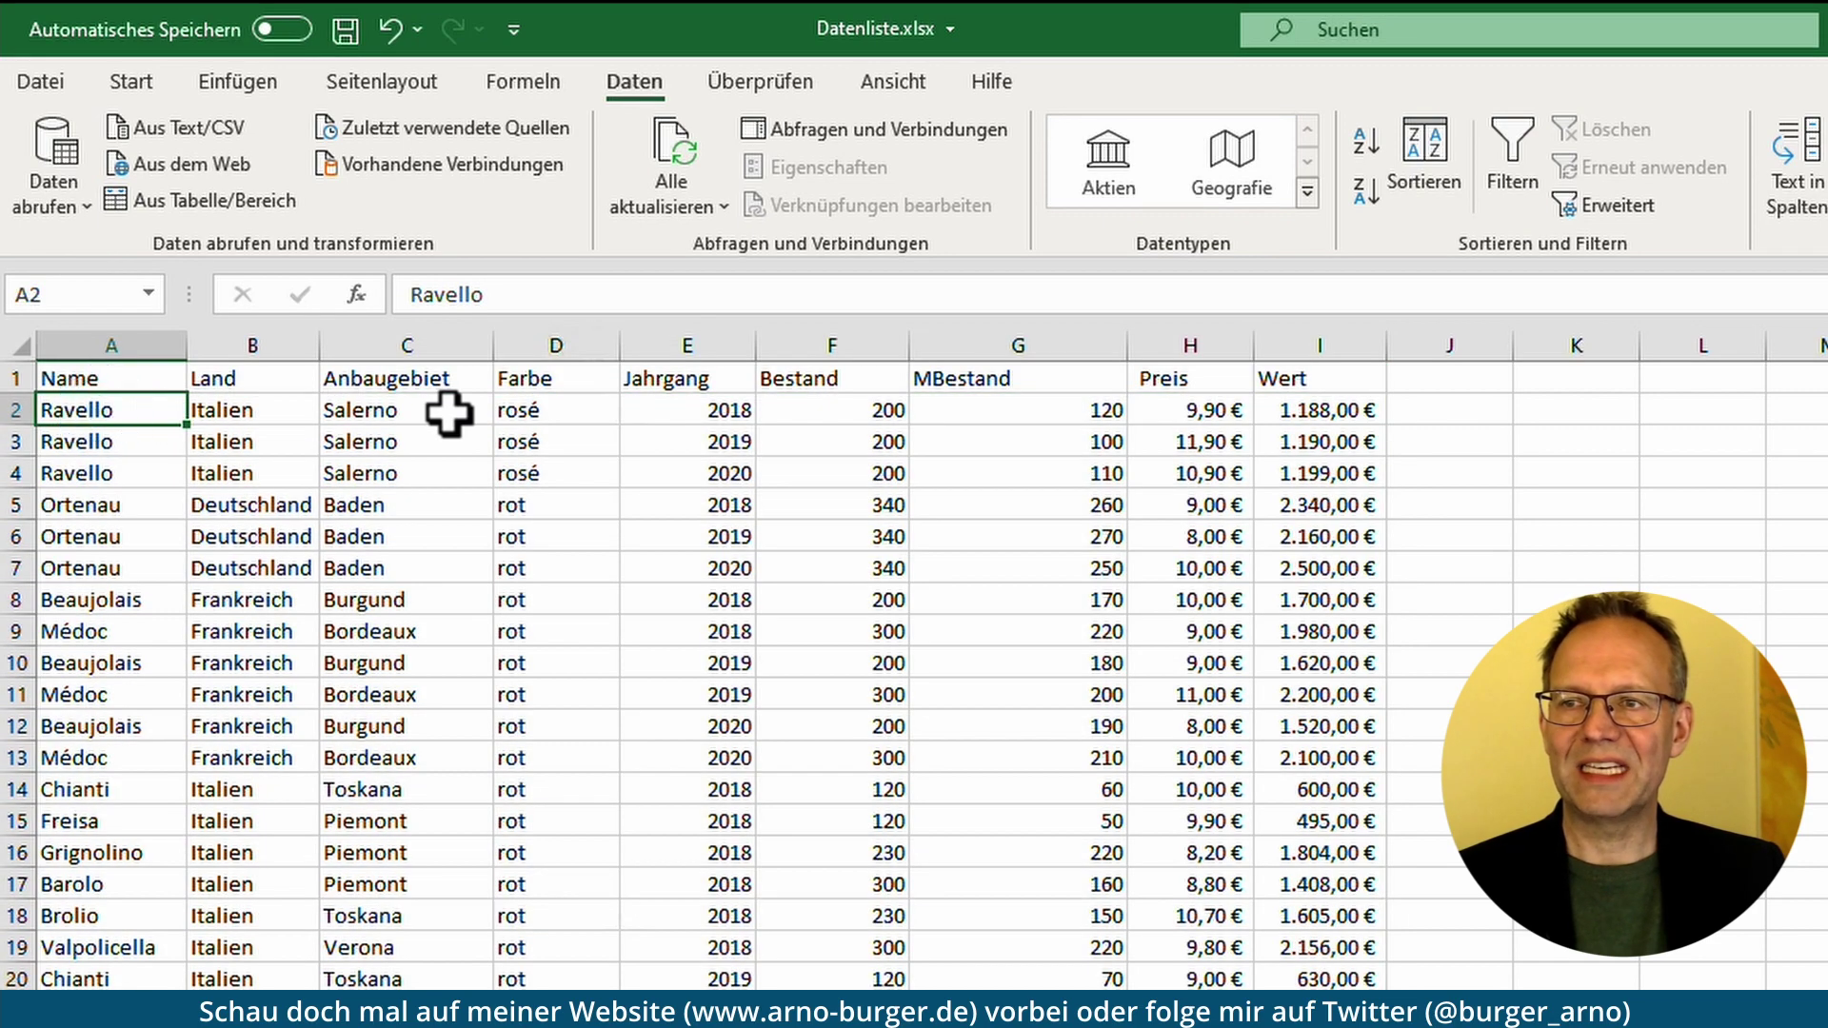
left_click_drag(134, 409, 1322, 412)
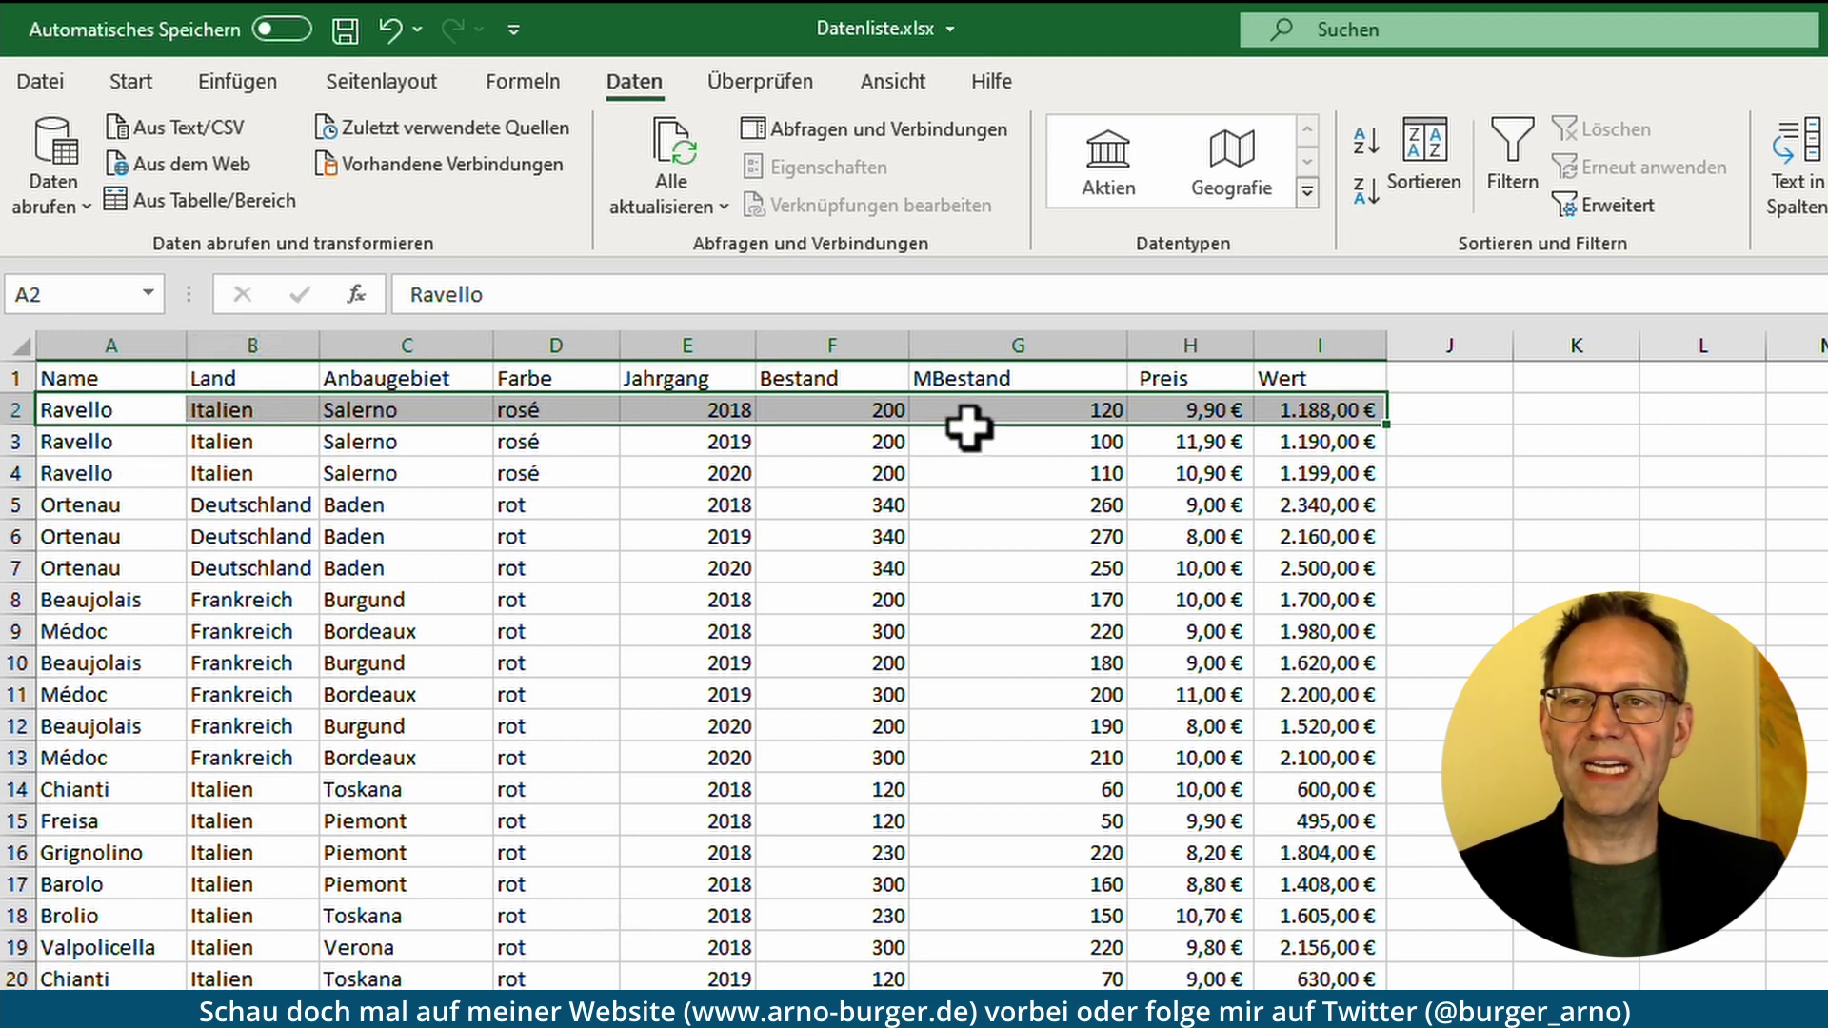
left_click(421, 379)
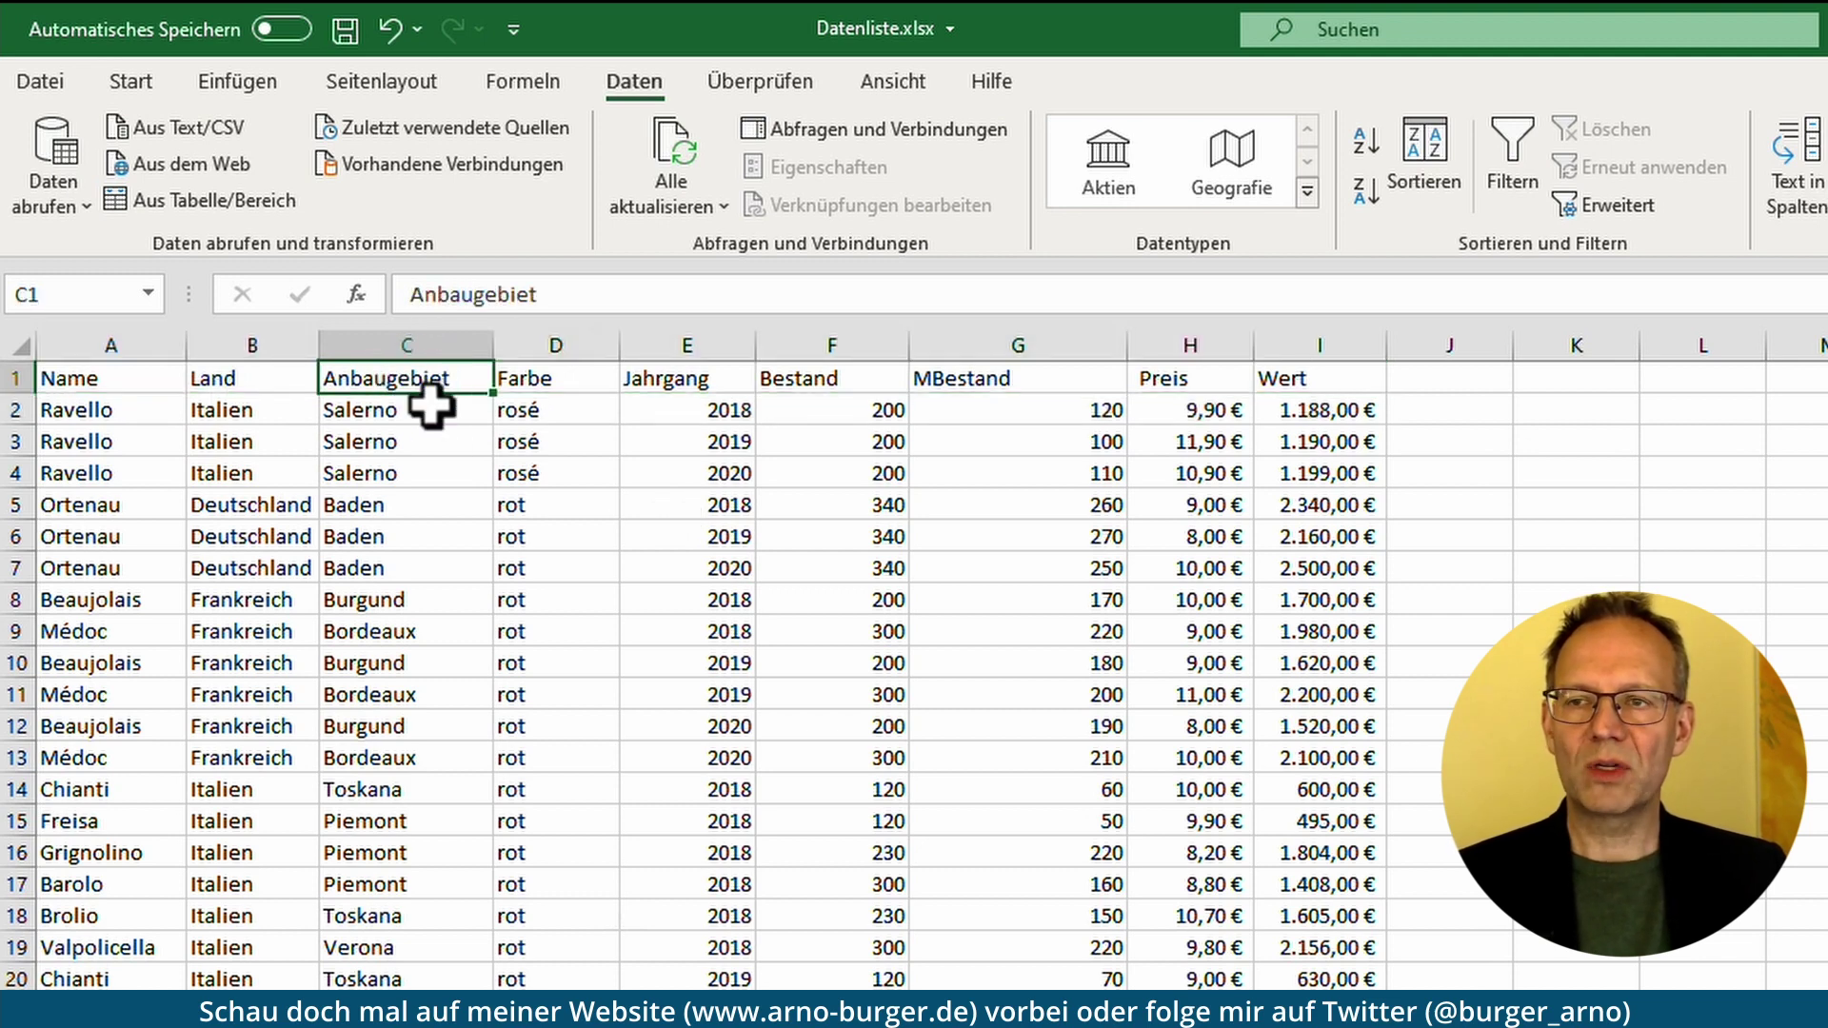
left_click_drag(416, 409, 424, 986)
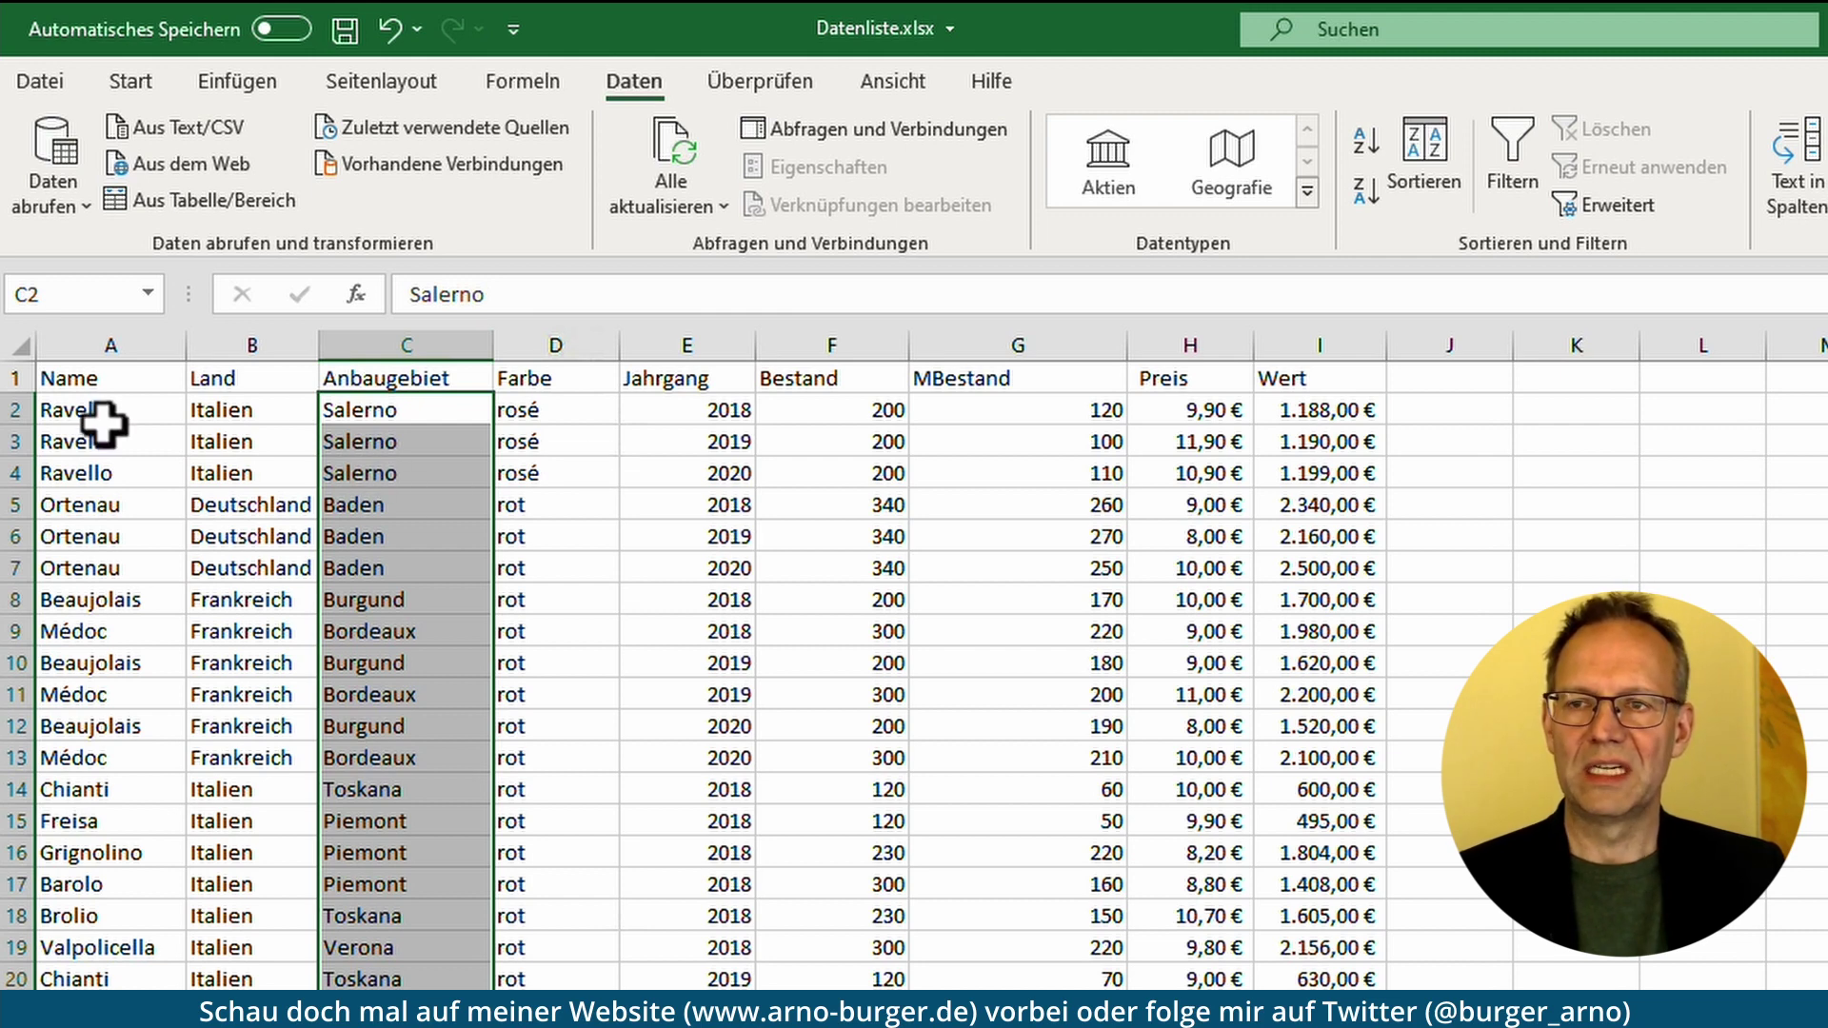
left_click_drag(96, 379, 1281, 362)
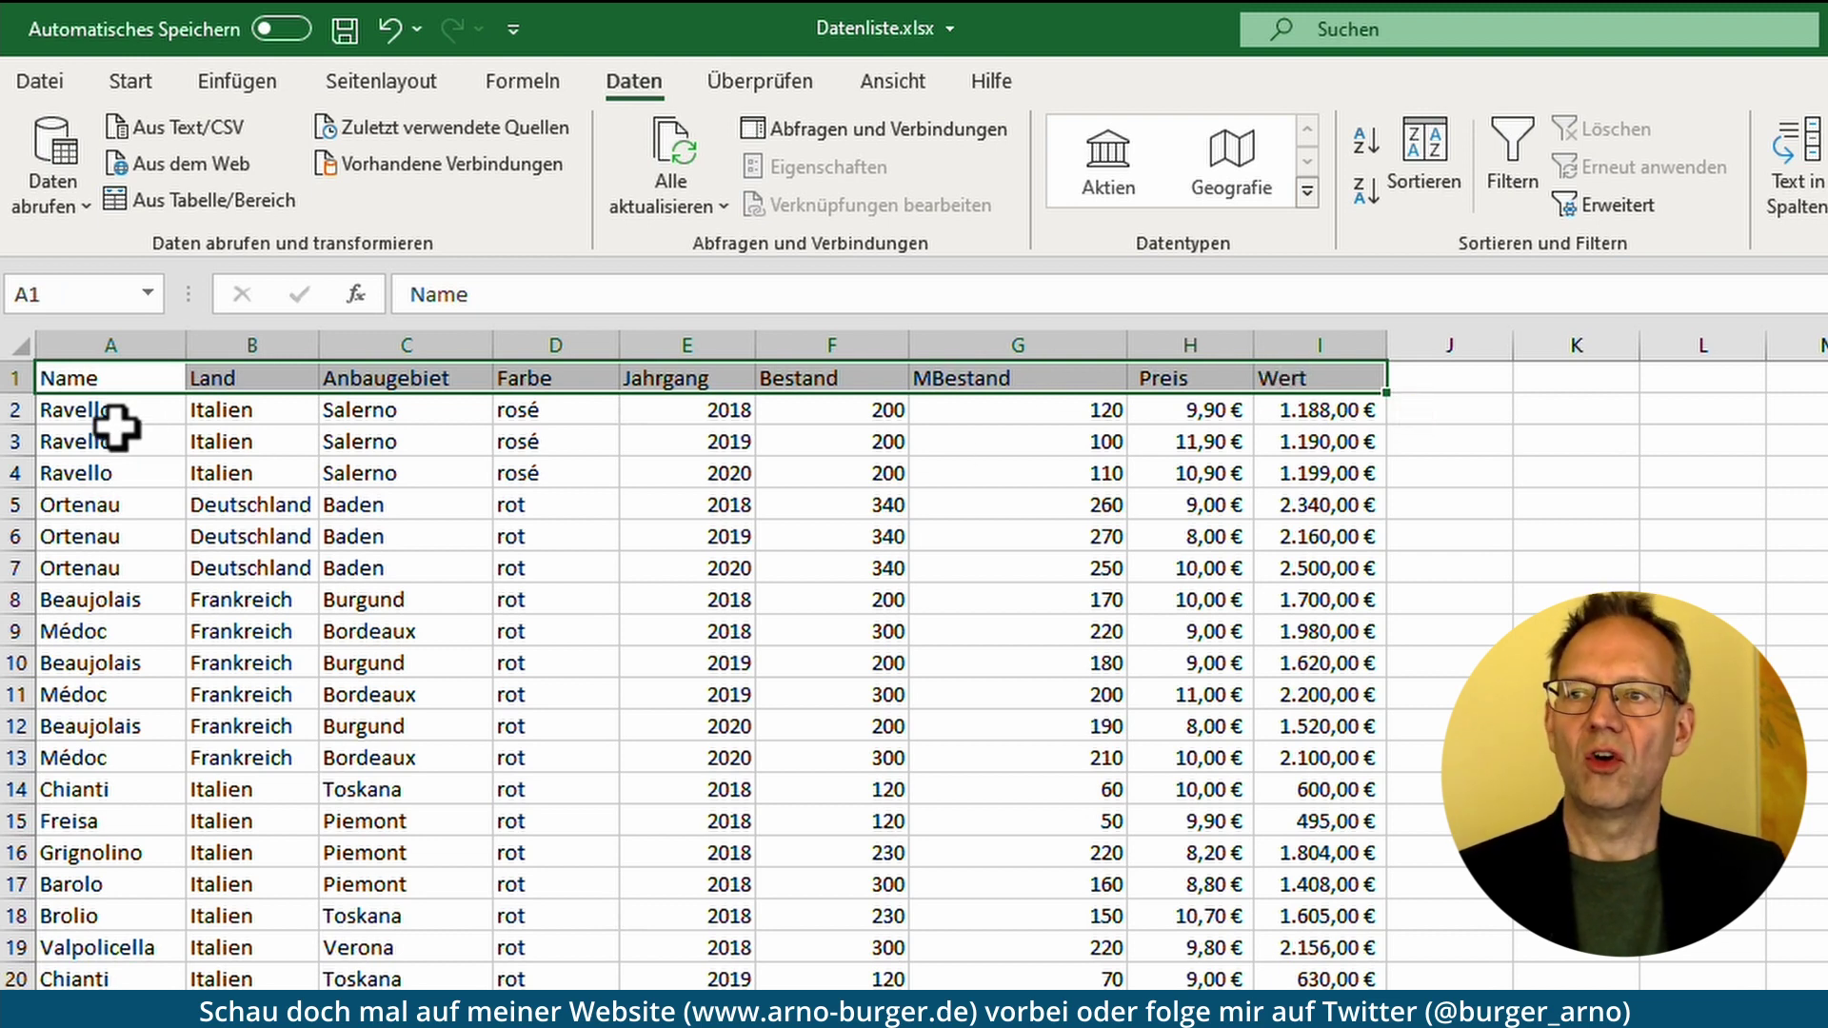
left_click_drag(95, 412, 1301, 402)
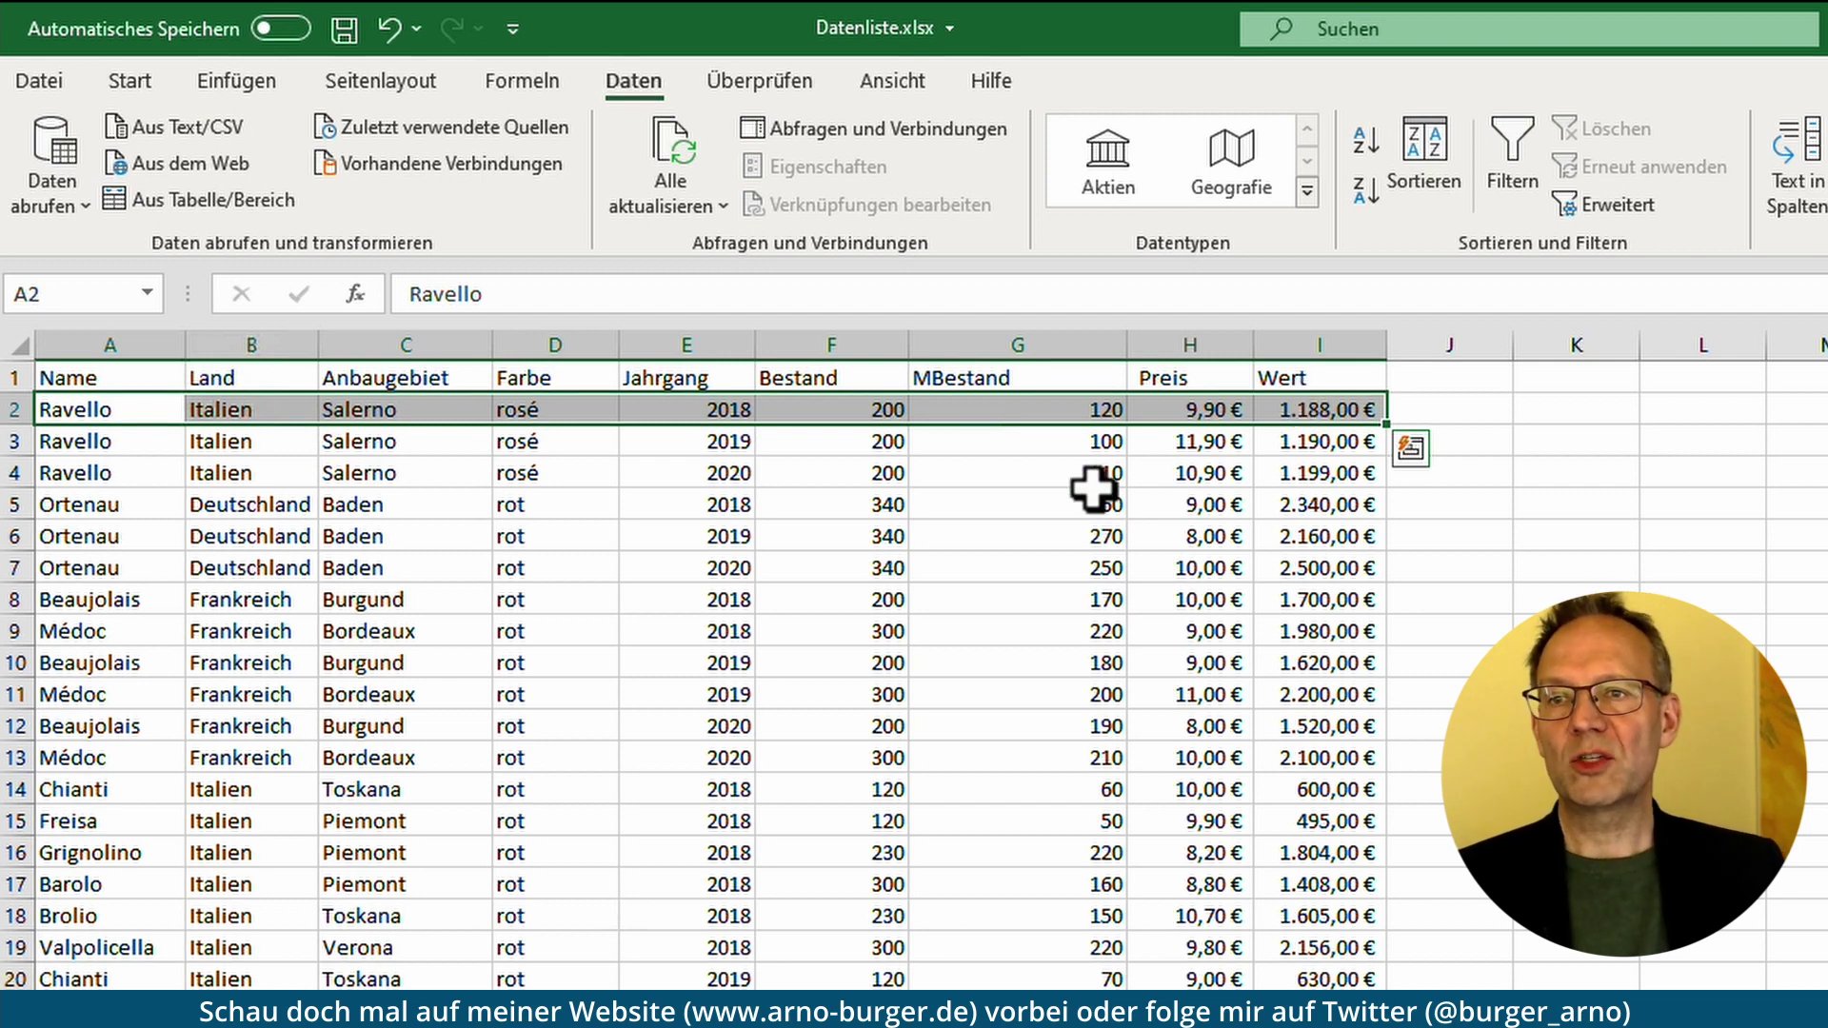
left_click(739, 564)
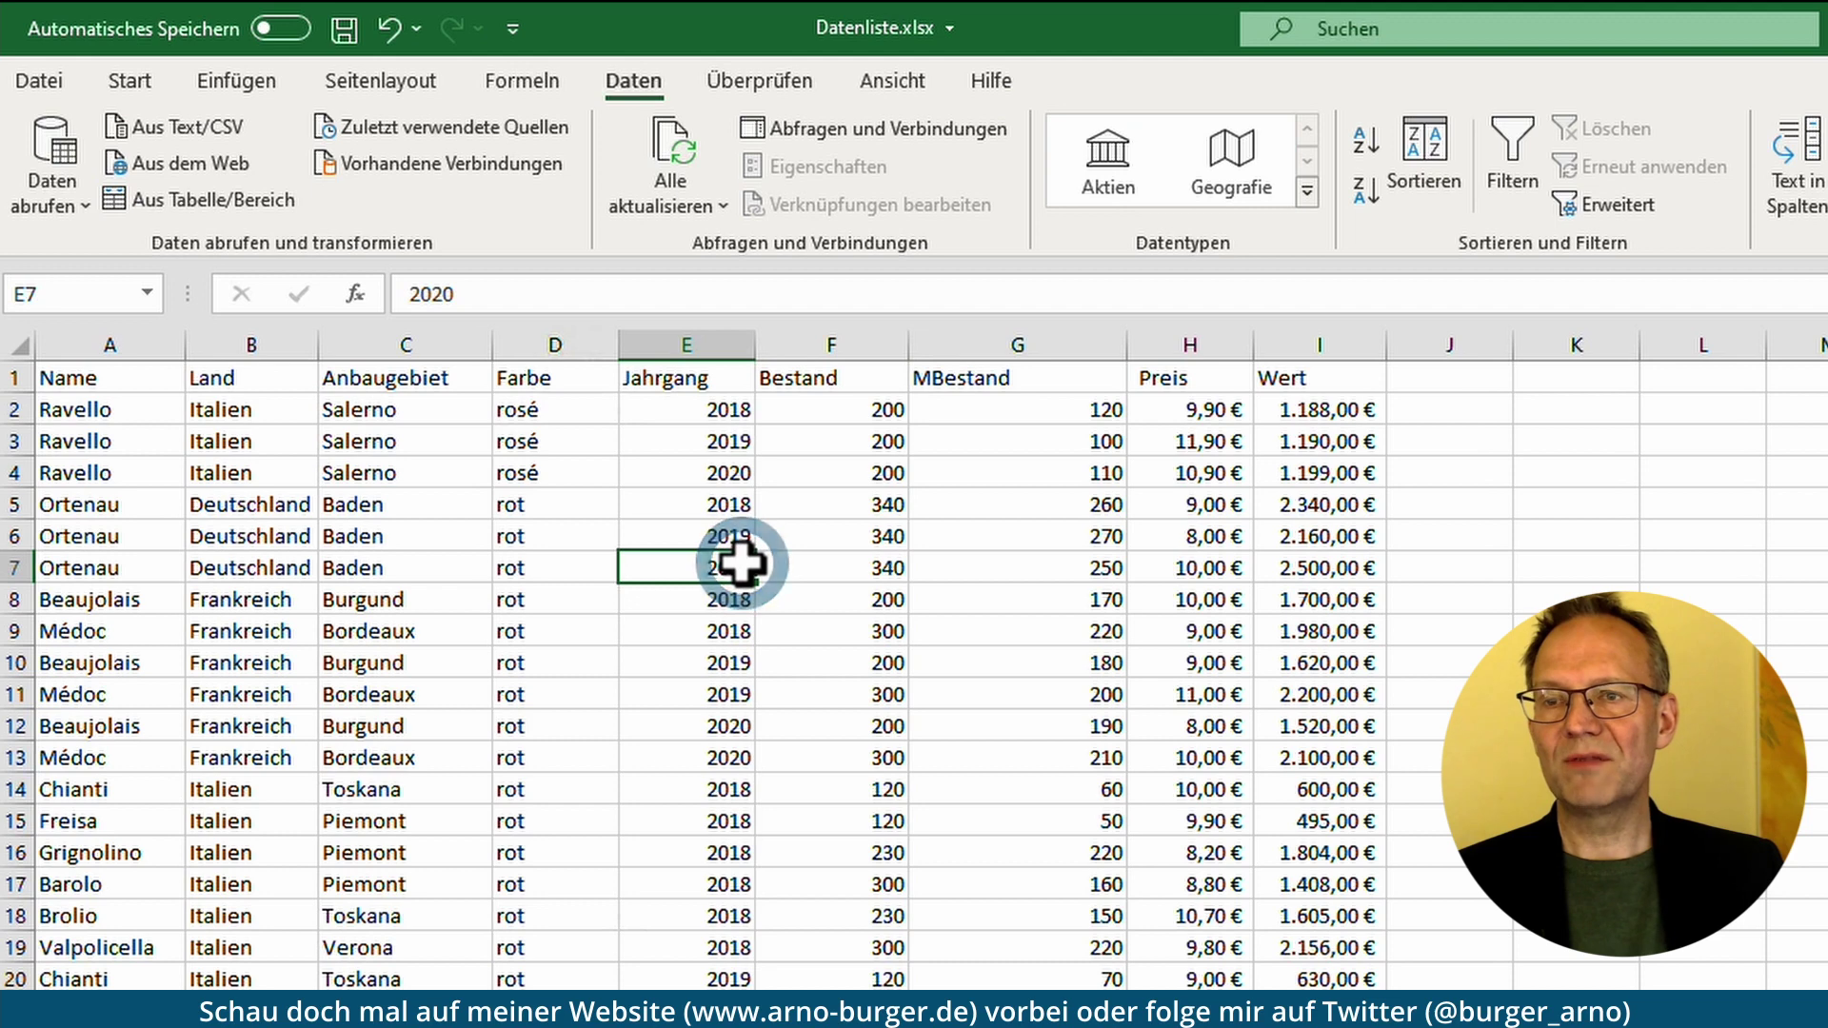
- Insert an empty column before the Jahrgang column
left_click(702, 345)
right_click(707, 348)
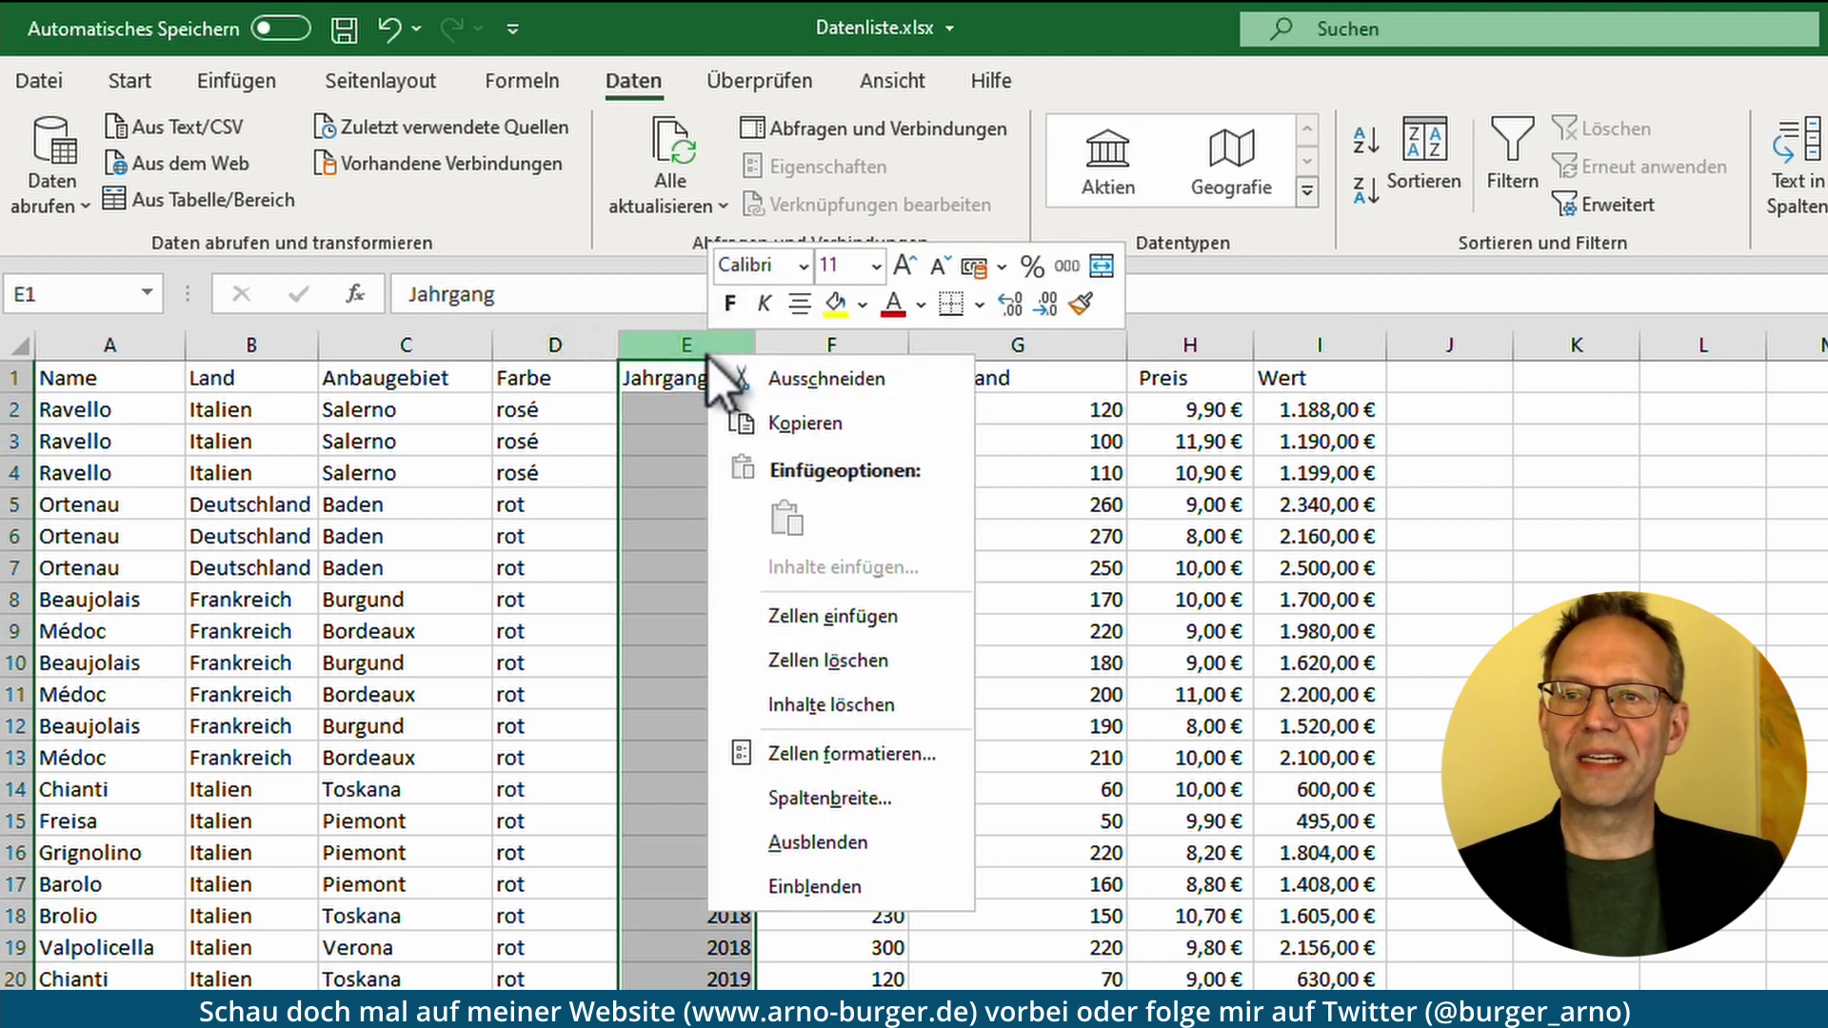
left_click(837, 624)
left_click(639, 592)
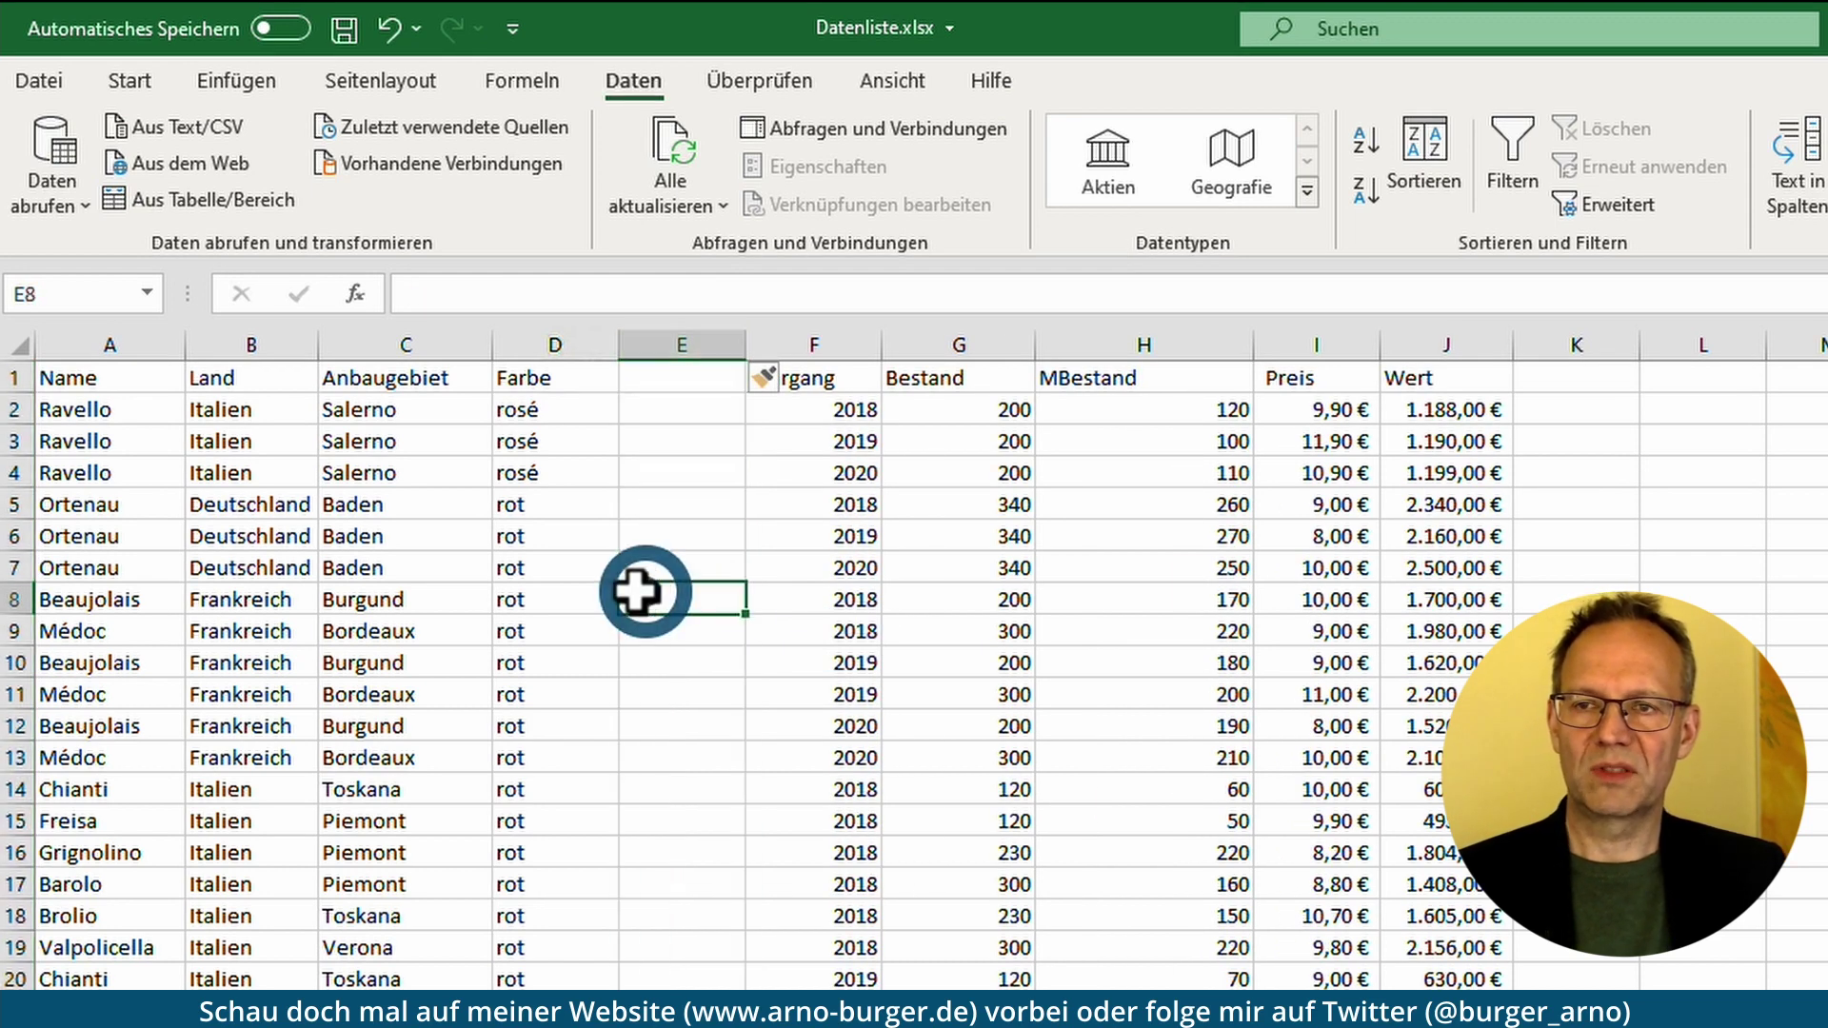
left_click(126, 400)
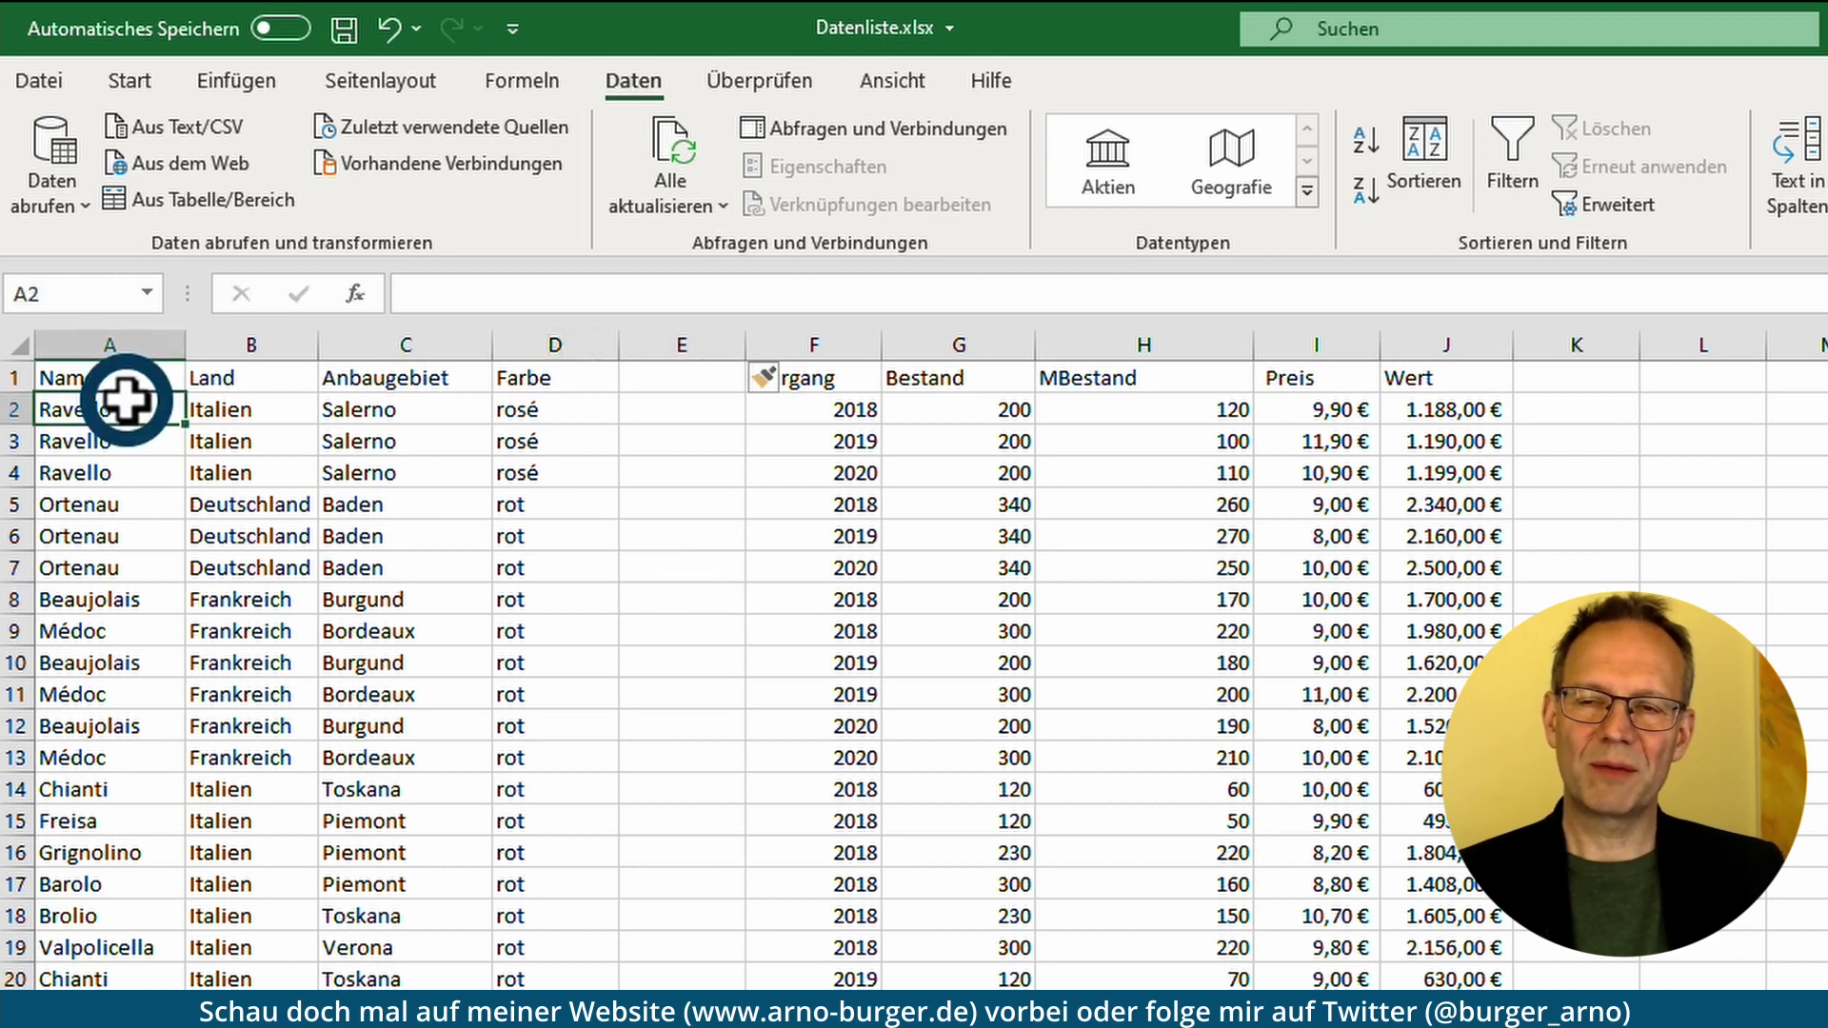
left_click(1111, 534)
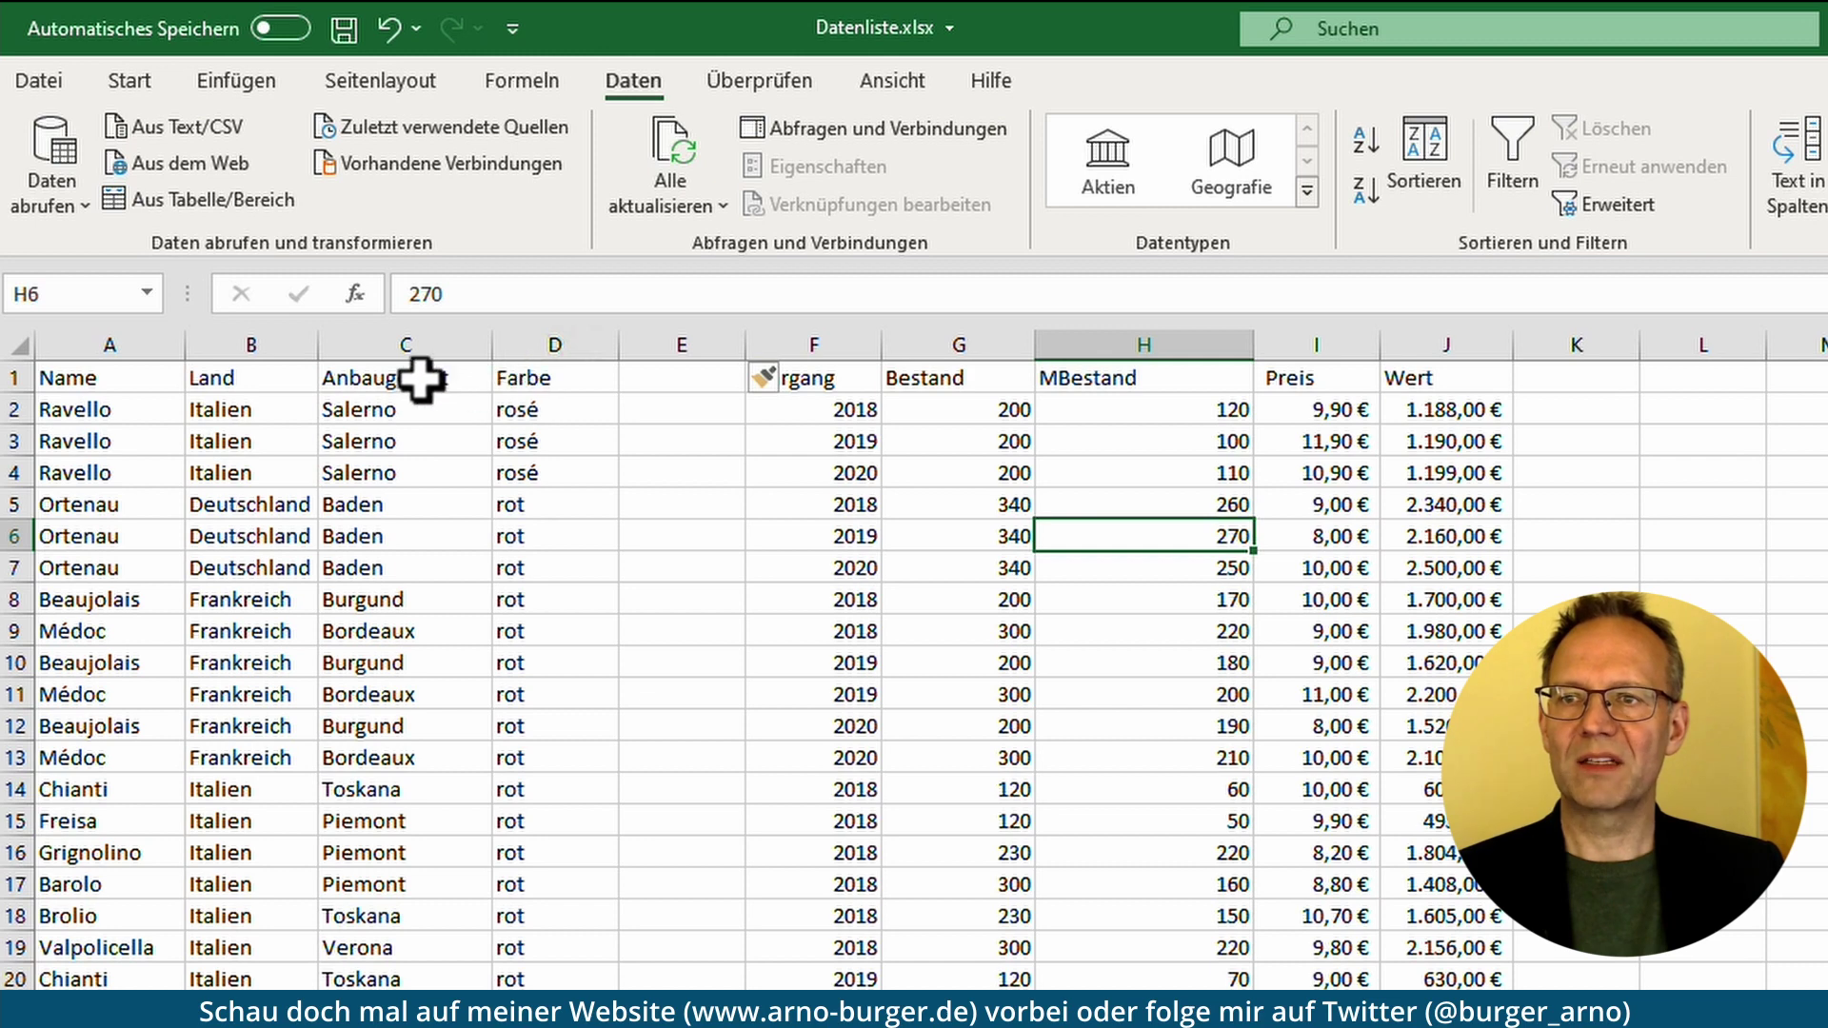
- Sort the data by the Farbe column in descending order, and again in ascending order
left_click(536, 386)
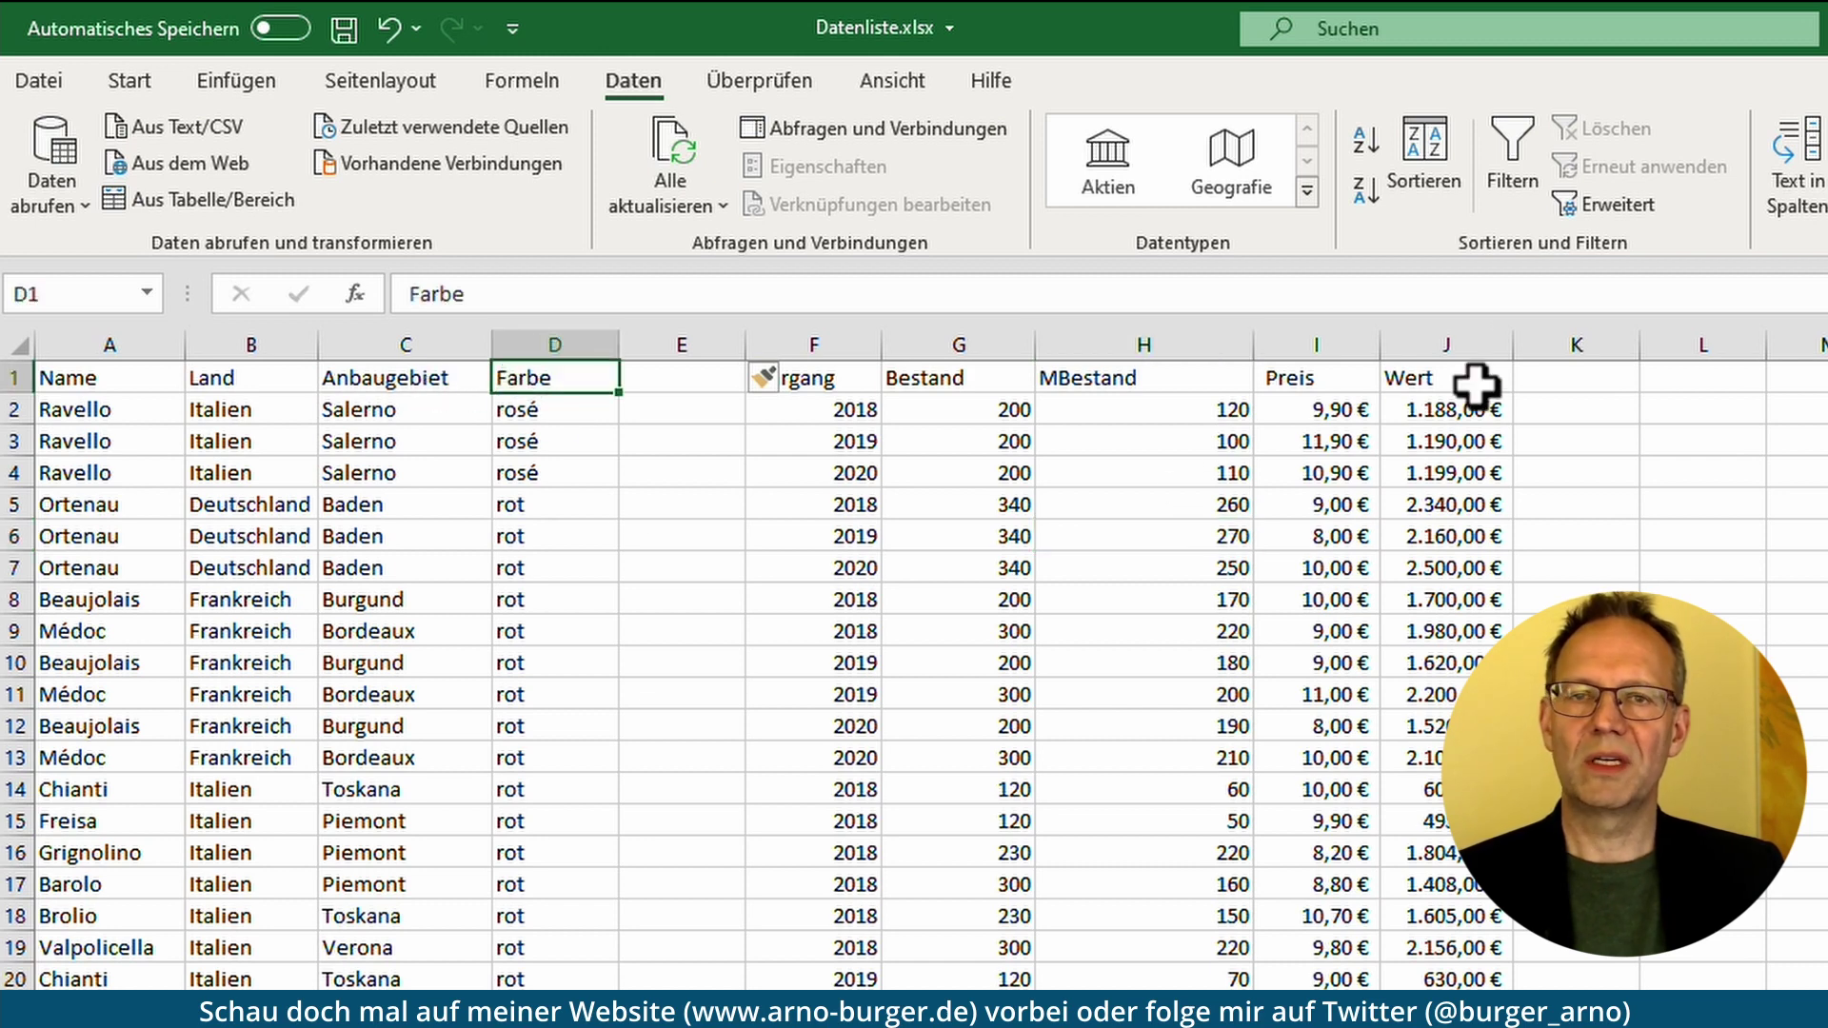
left_click(1366, 143)
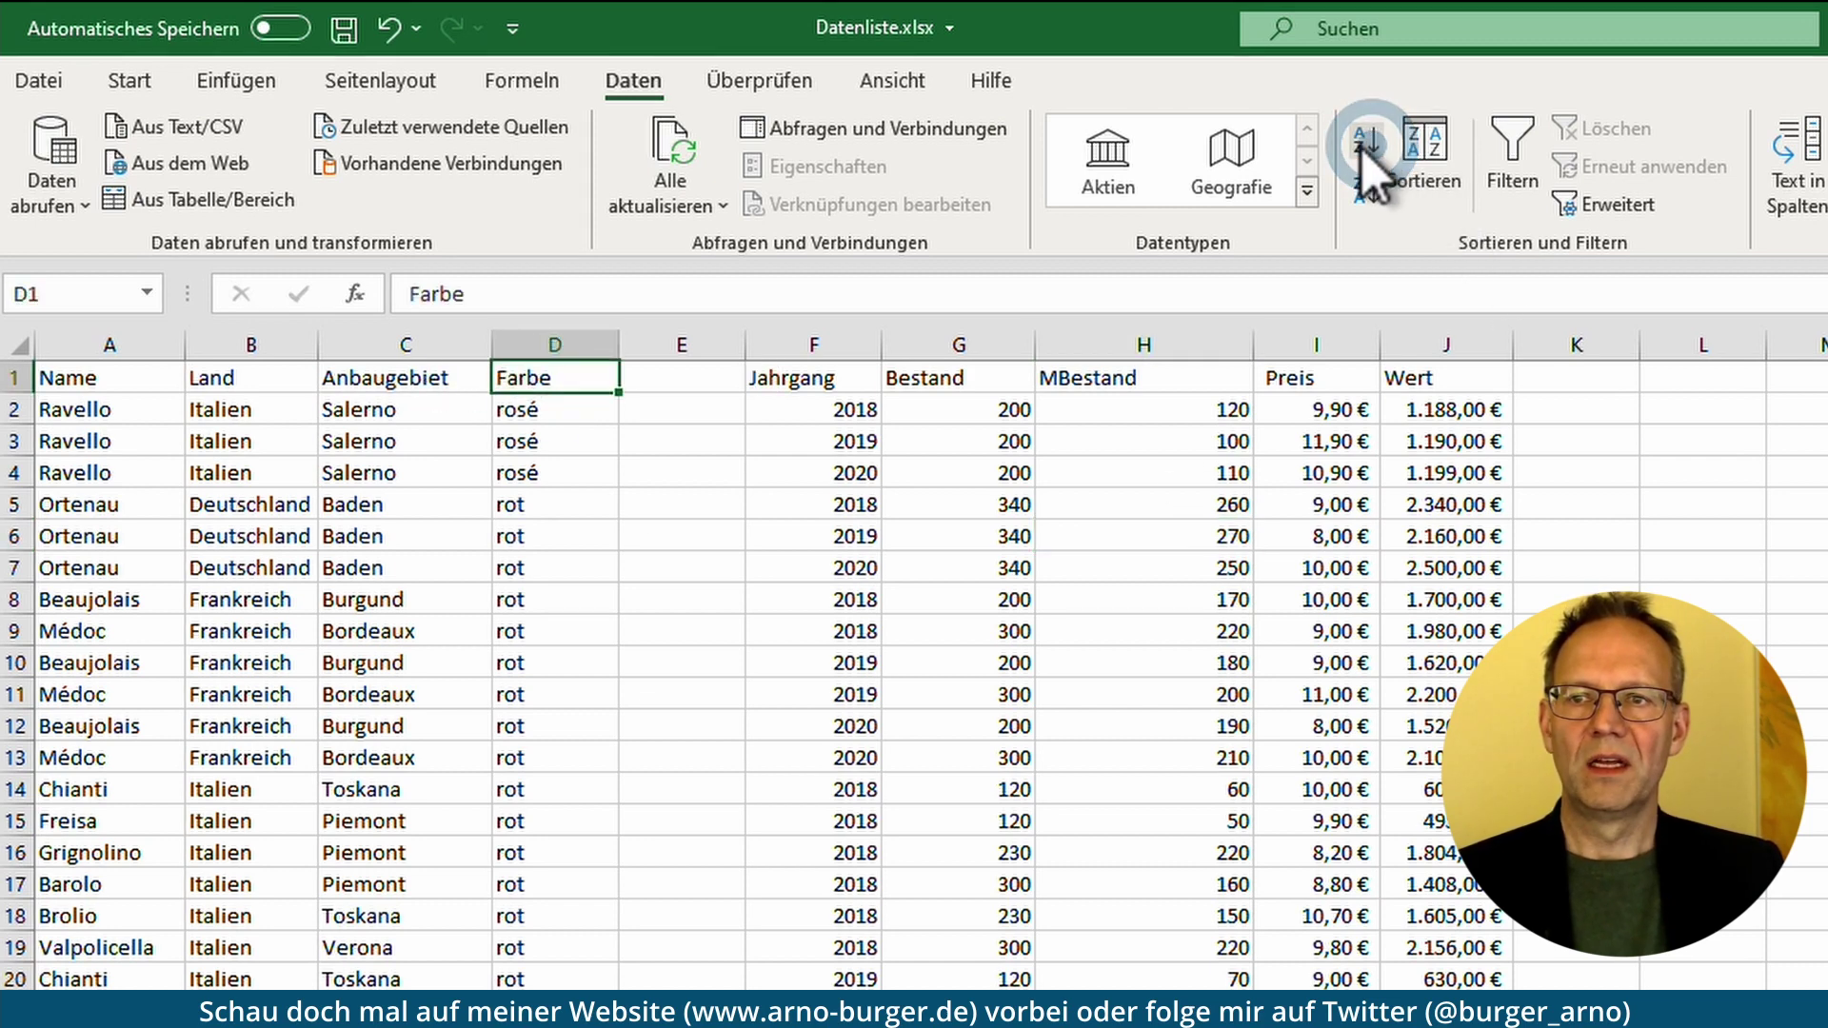
left_click(1364, 190)
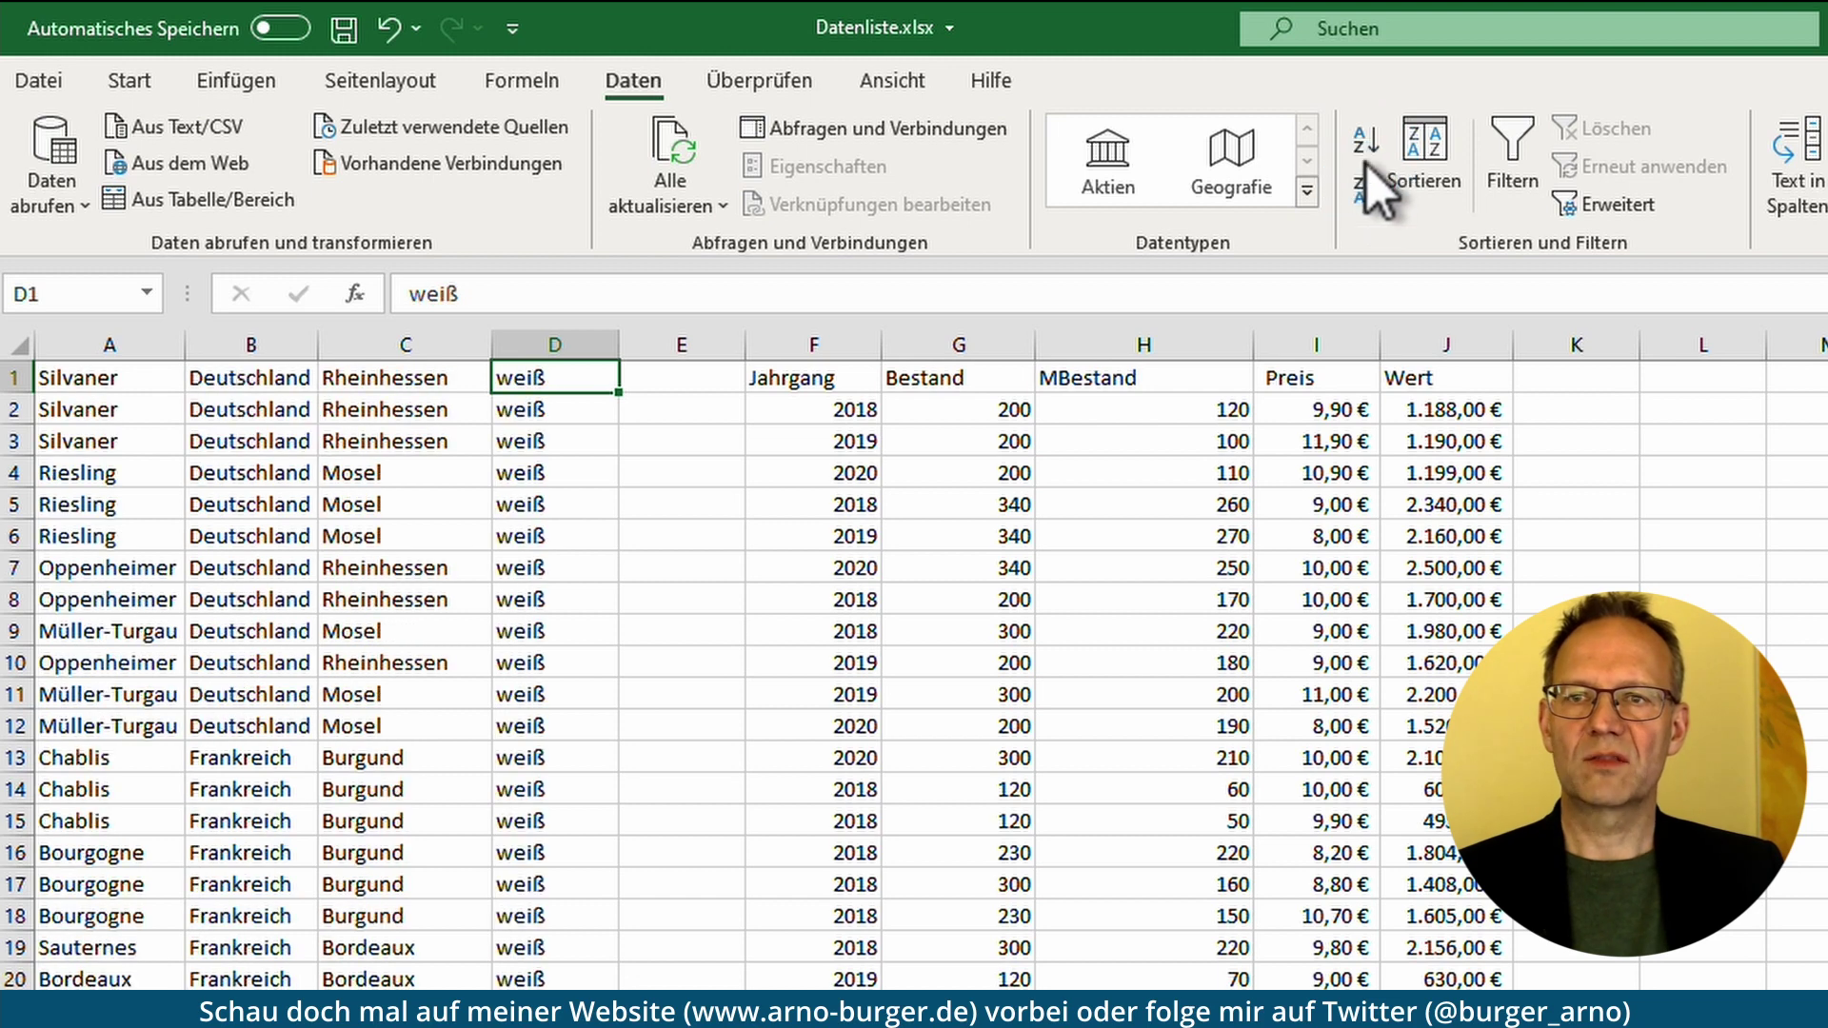
left_click(1364, 144)
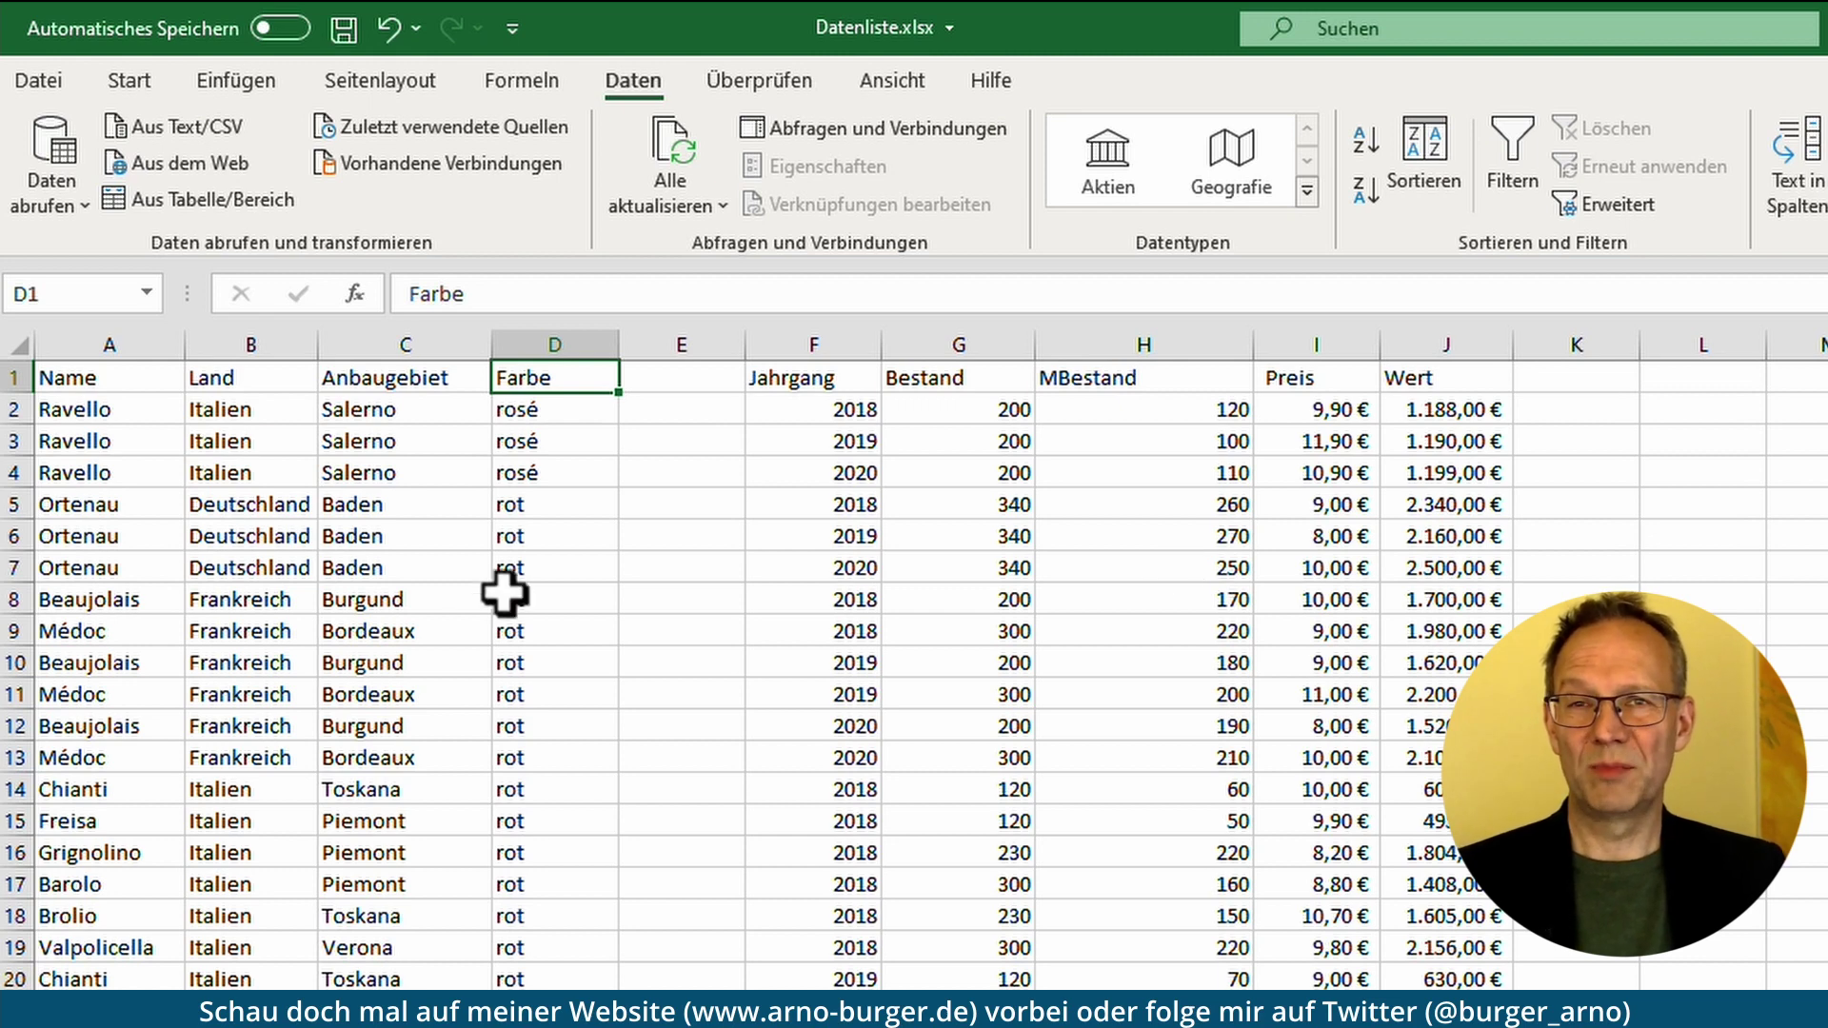
- Undo both Farbe sorts and the insertion of the empty column before Jahrgang
left_click(388, 28)
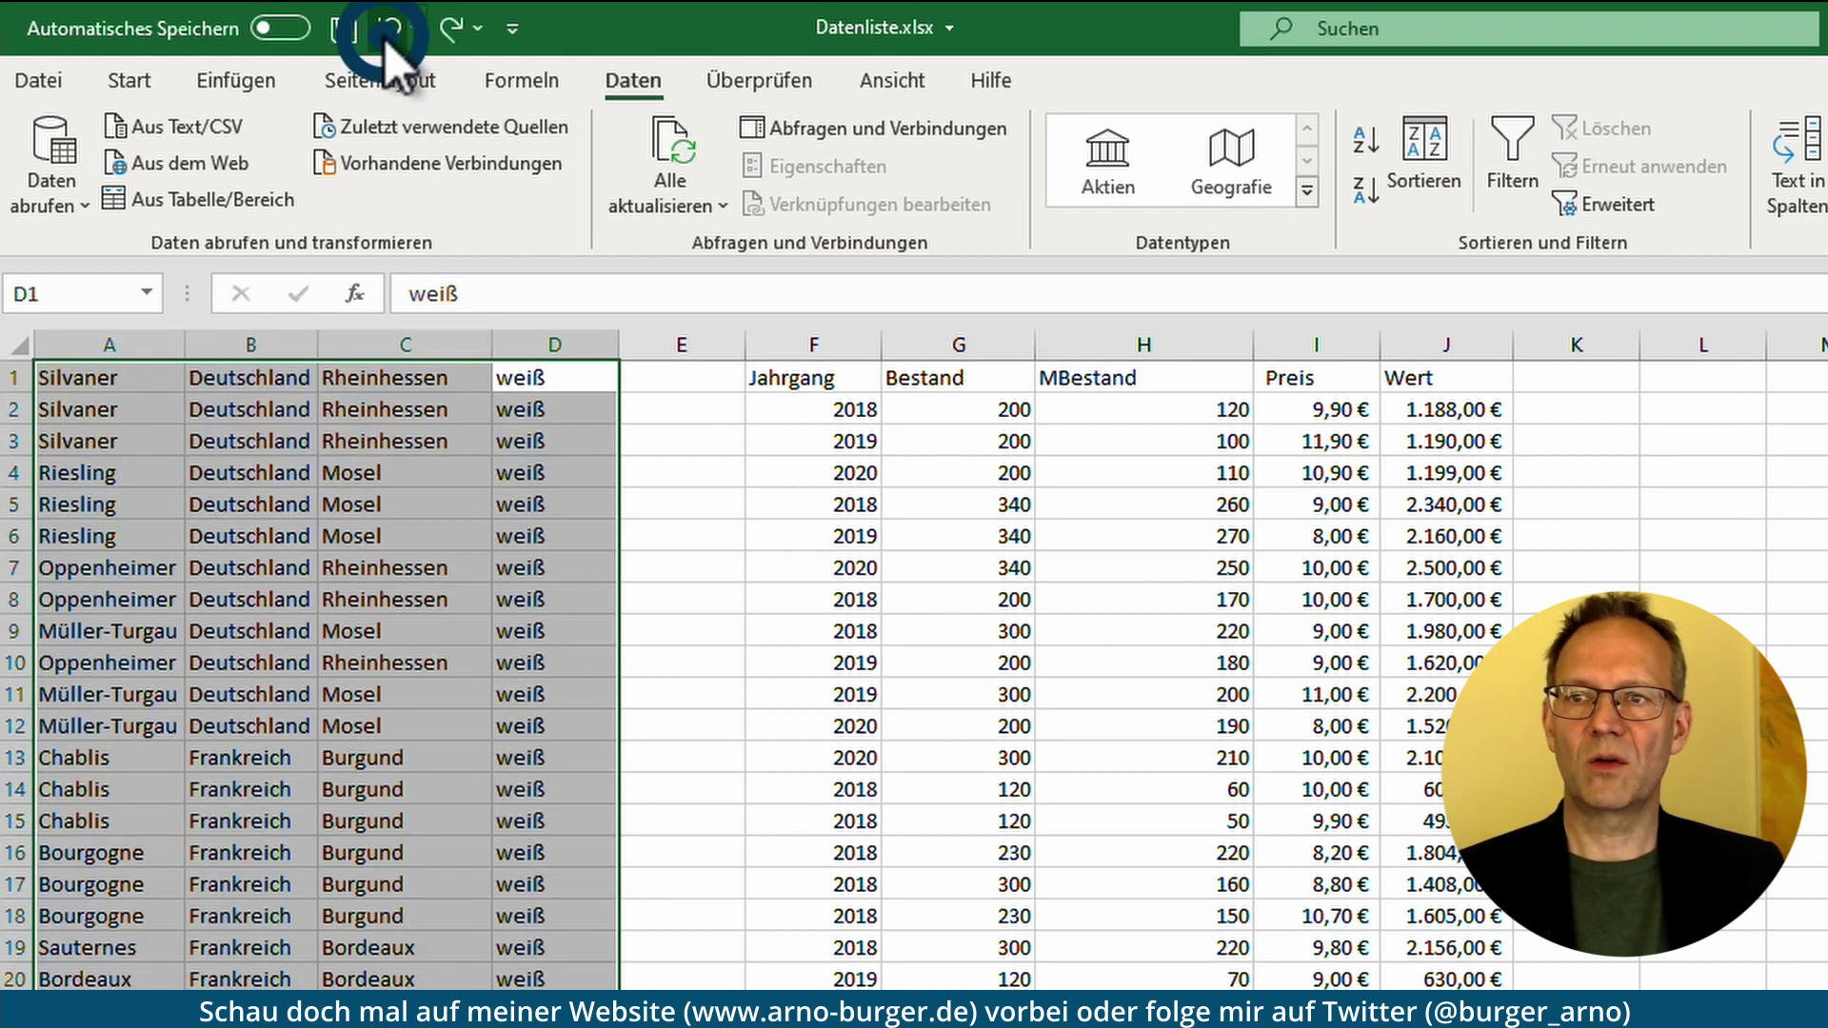
left_click(388, 28)
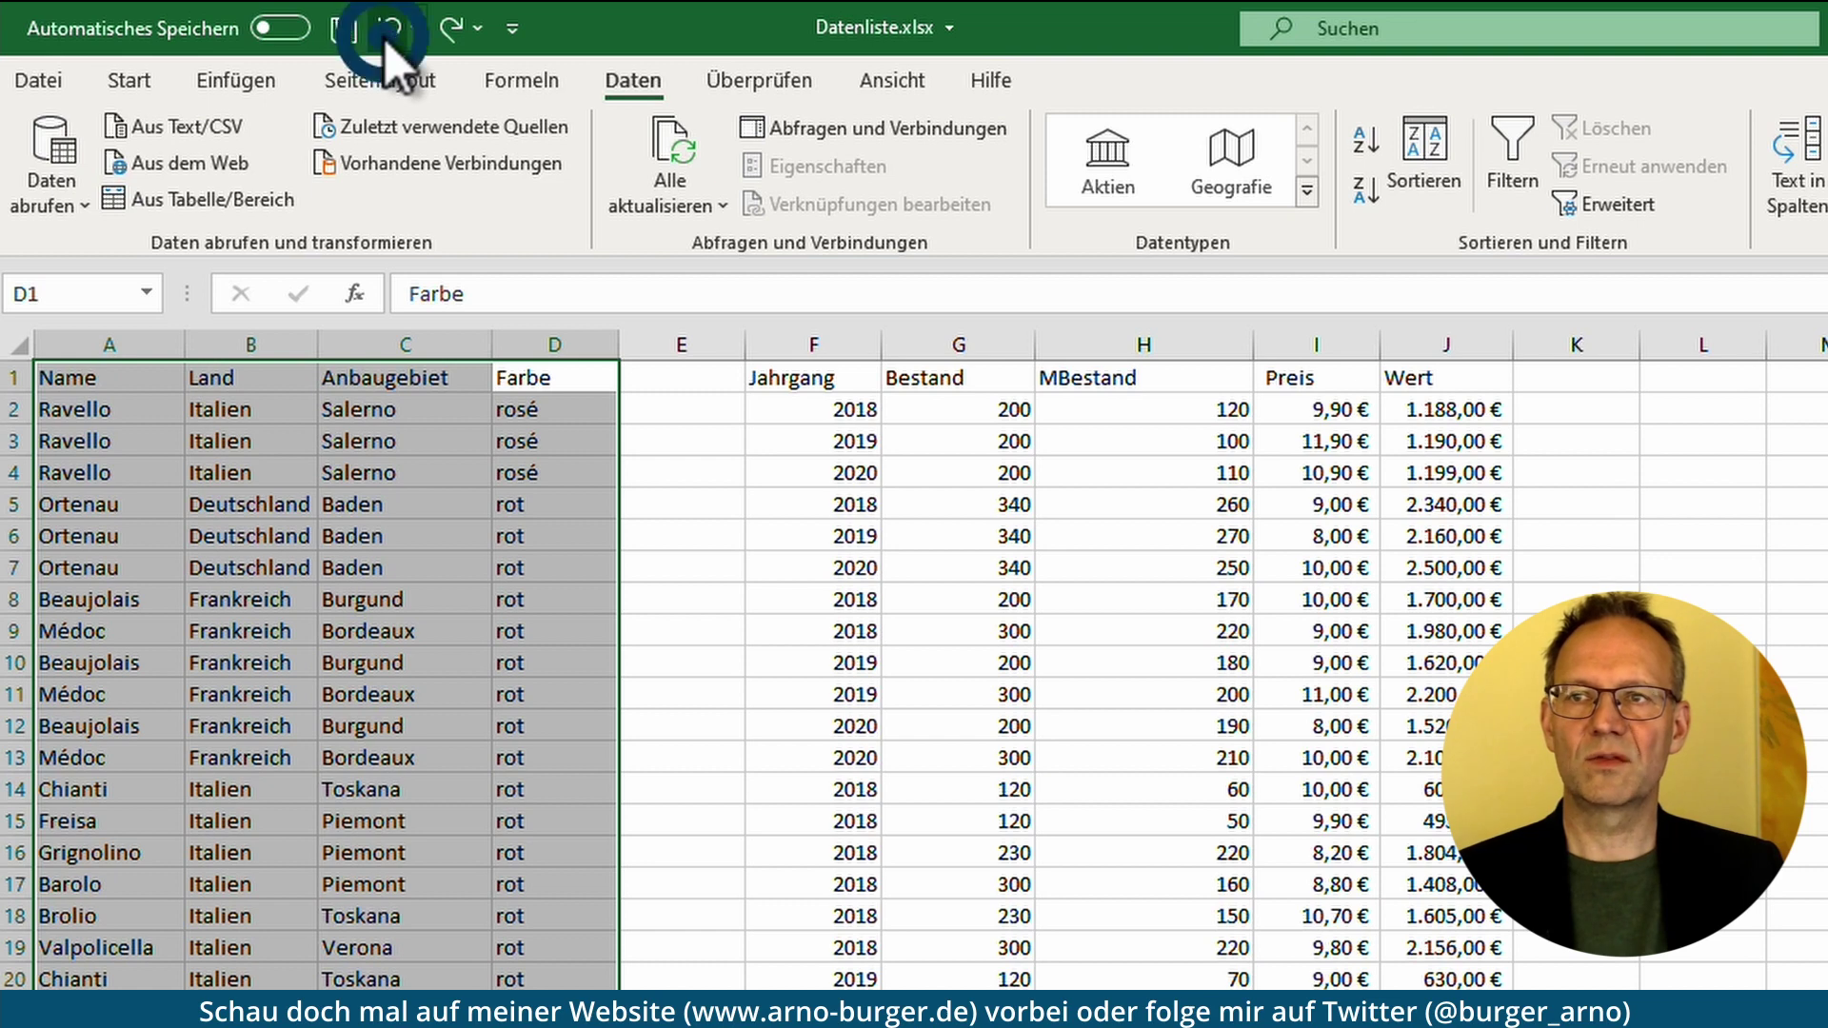
left_click(389, 29)
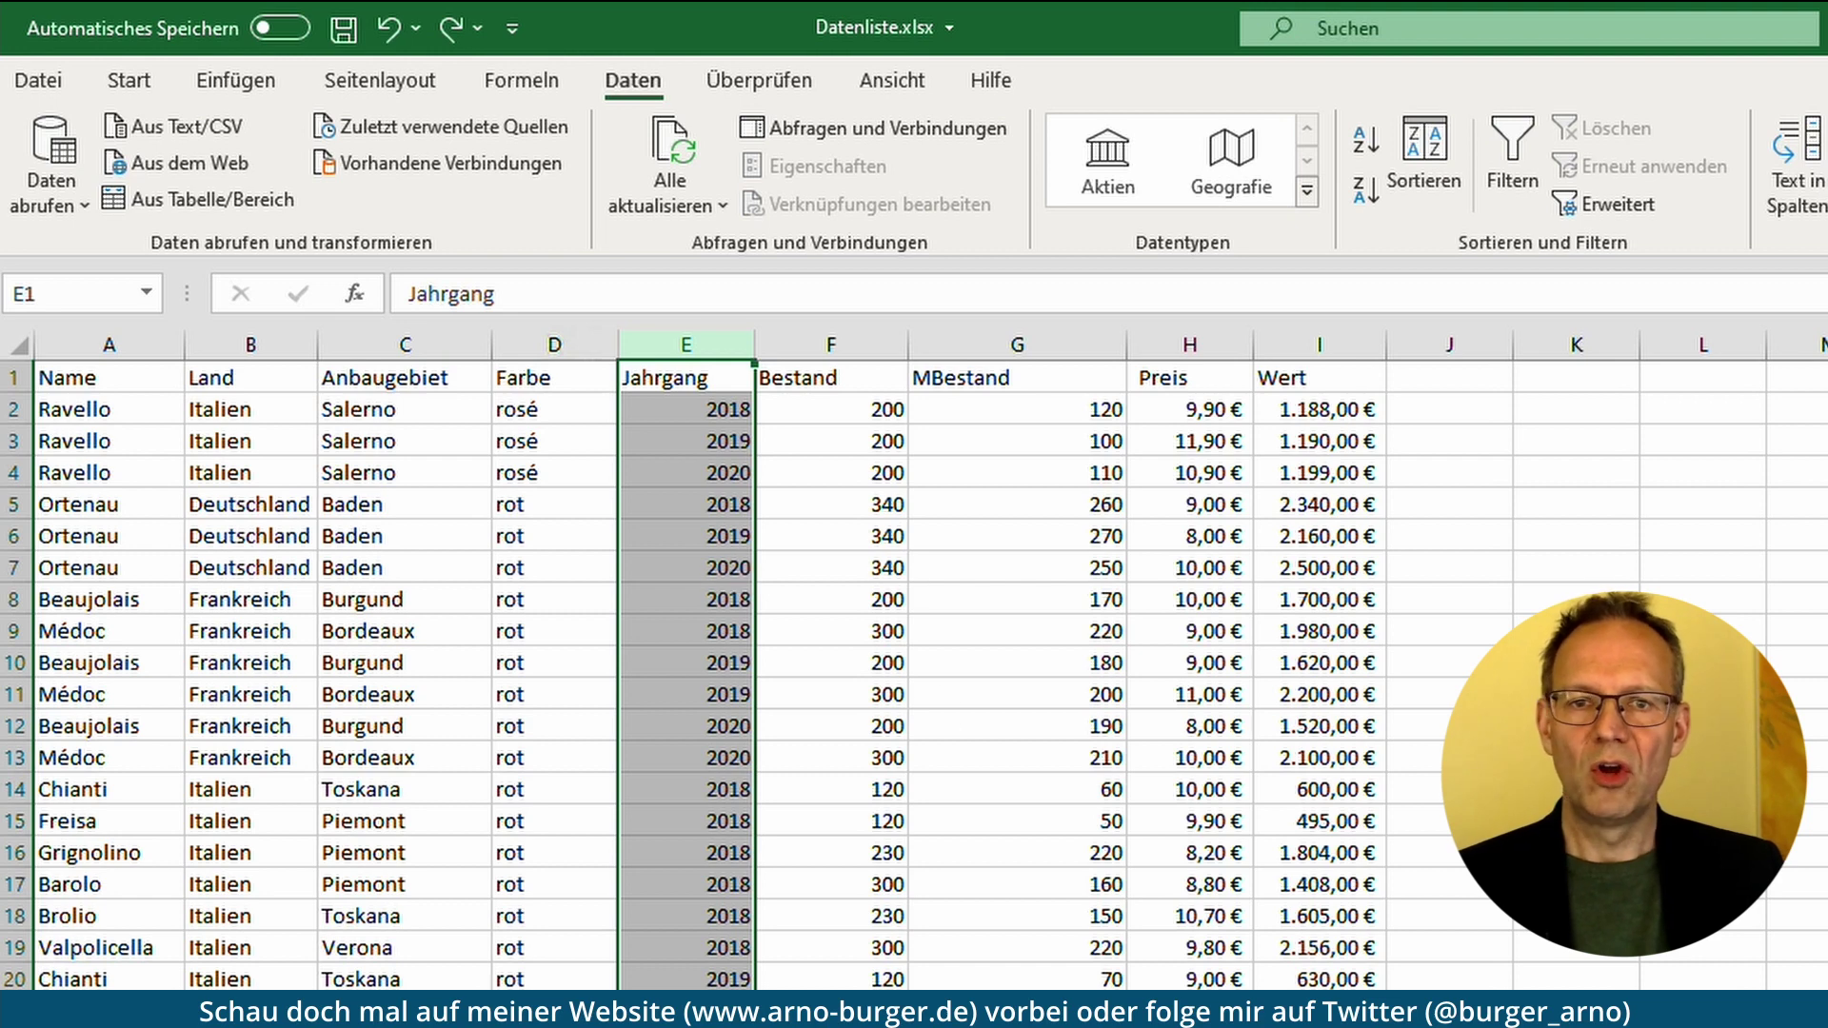
left_click(1803, 659)
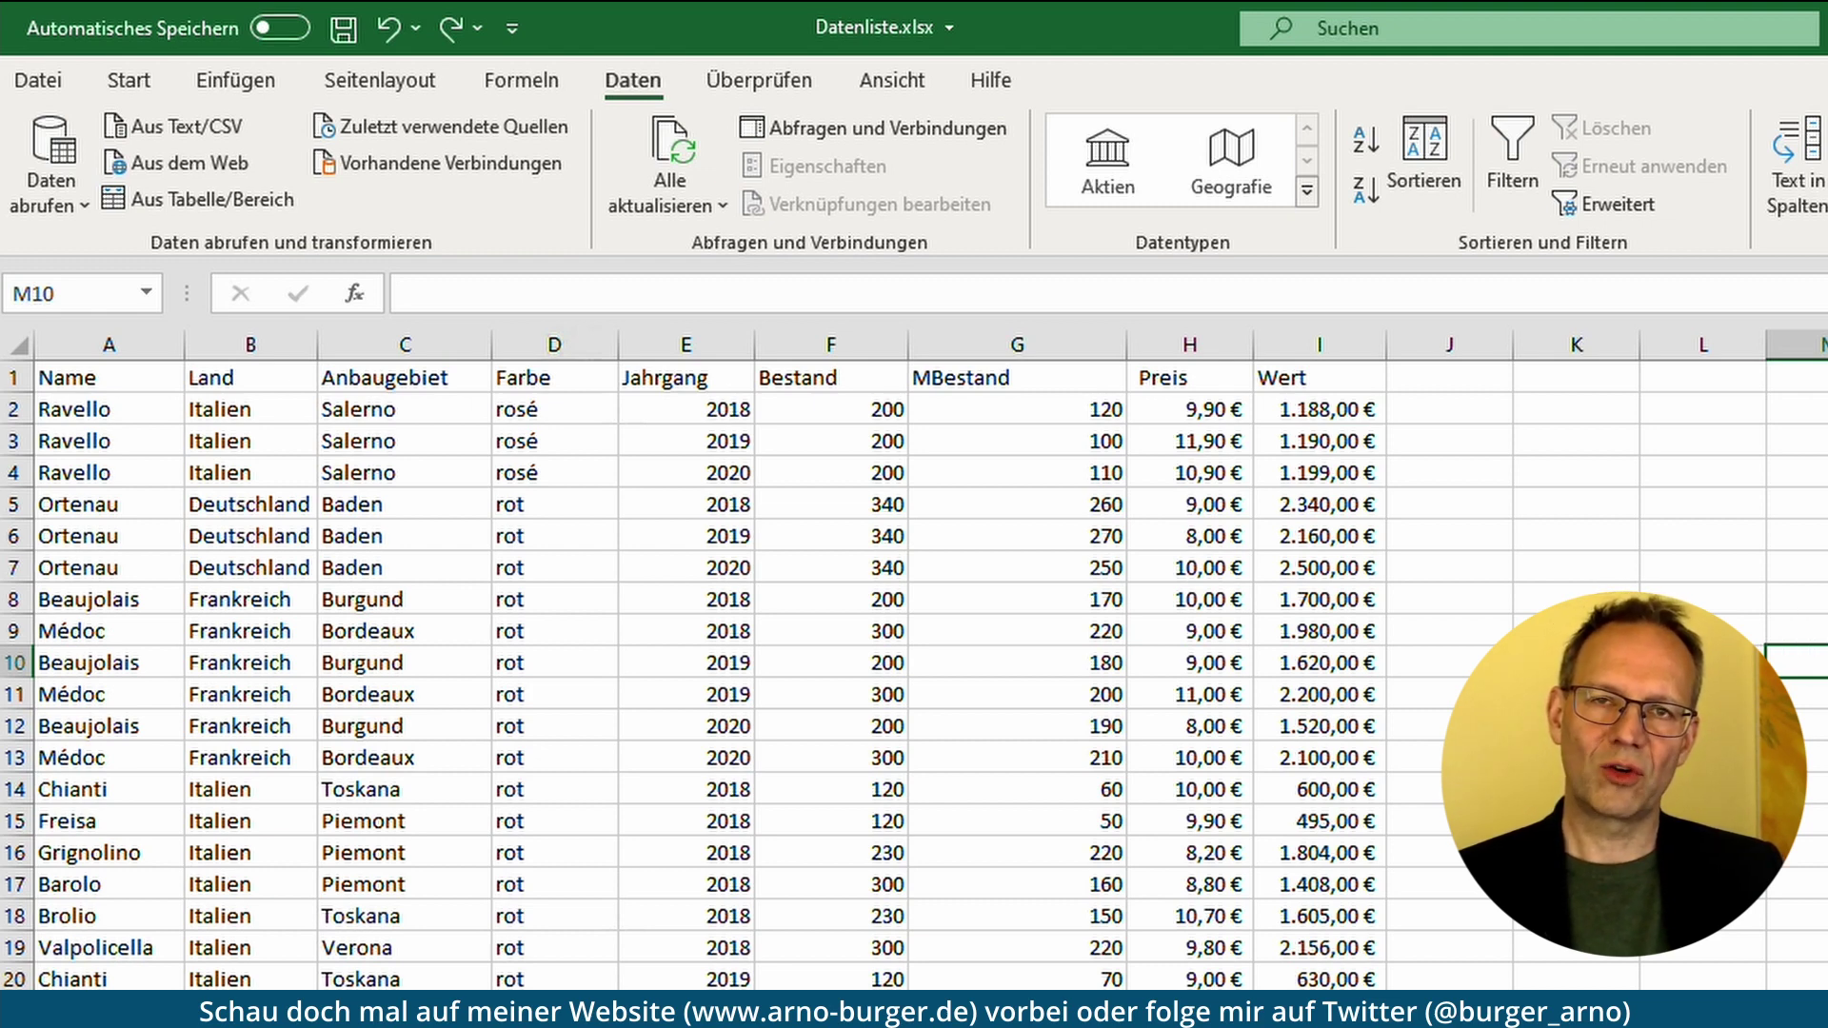
- Insert a new column before Jahrgang and give it the header Bezeichnung in E1
left_click(682, 341)
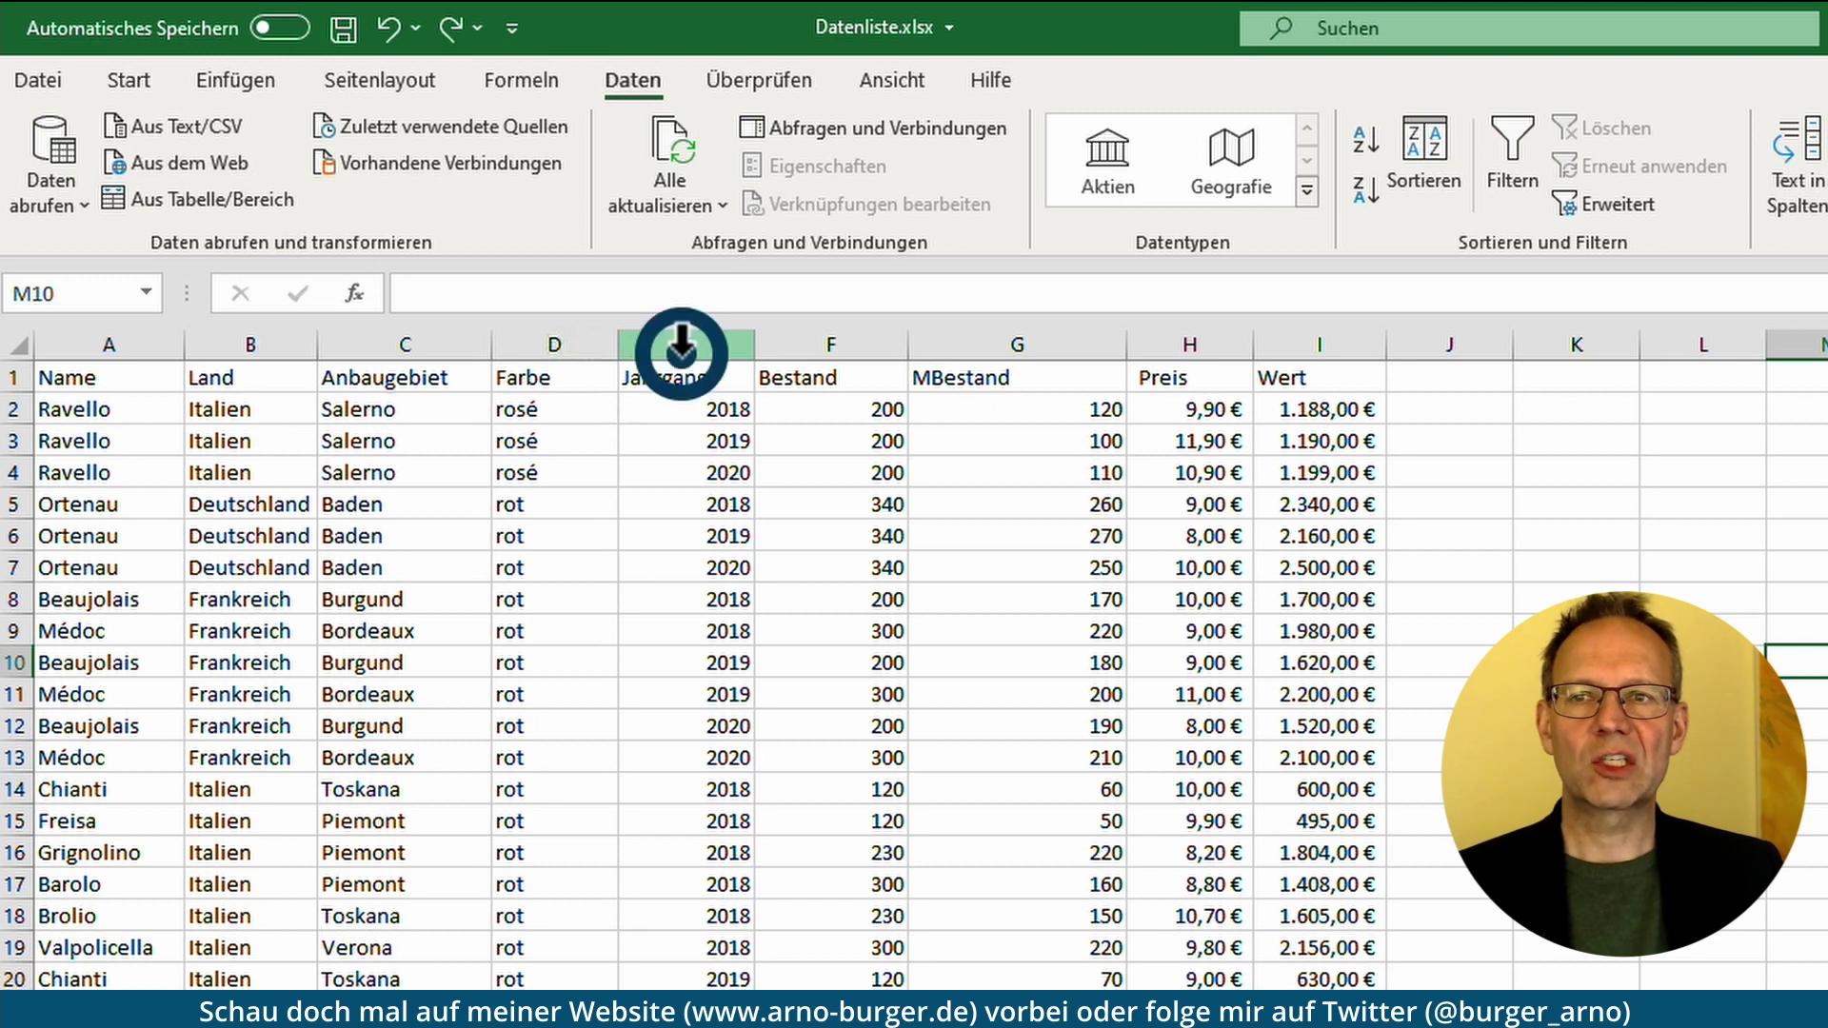
right_click(681, 341)
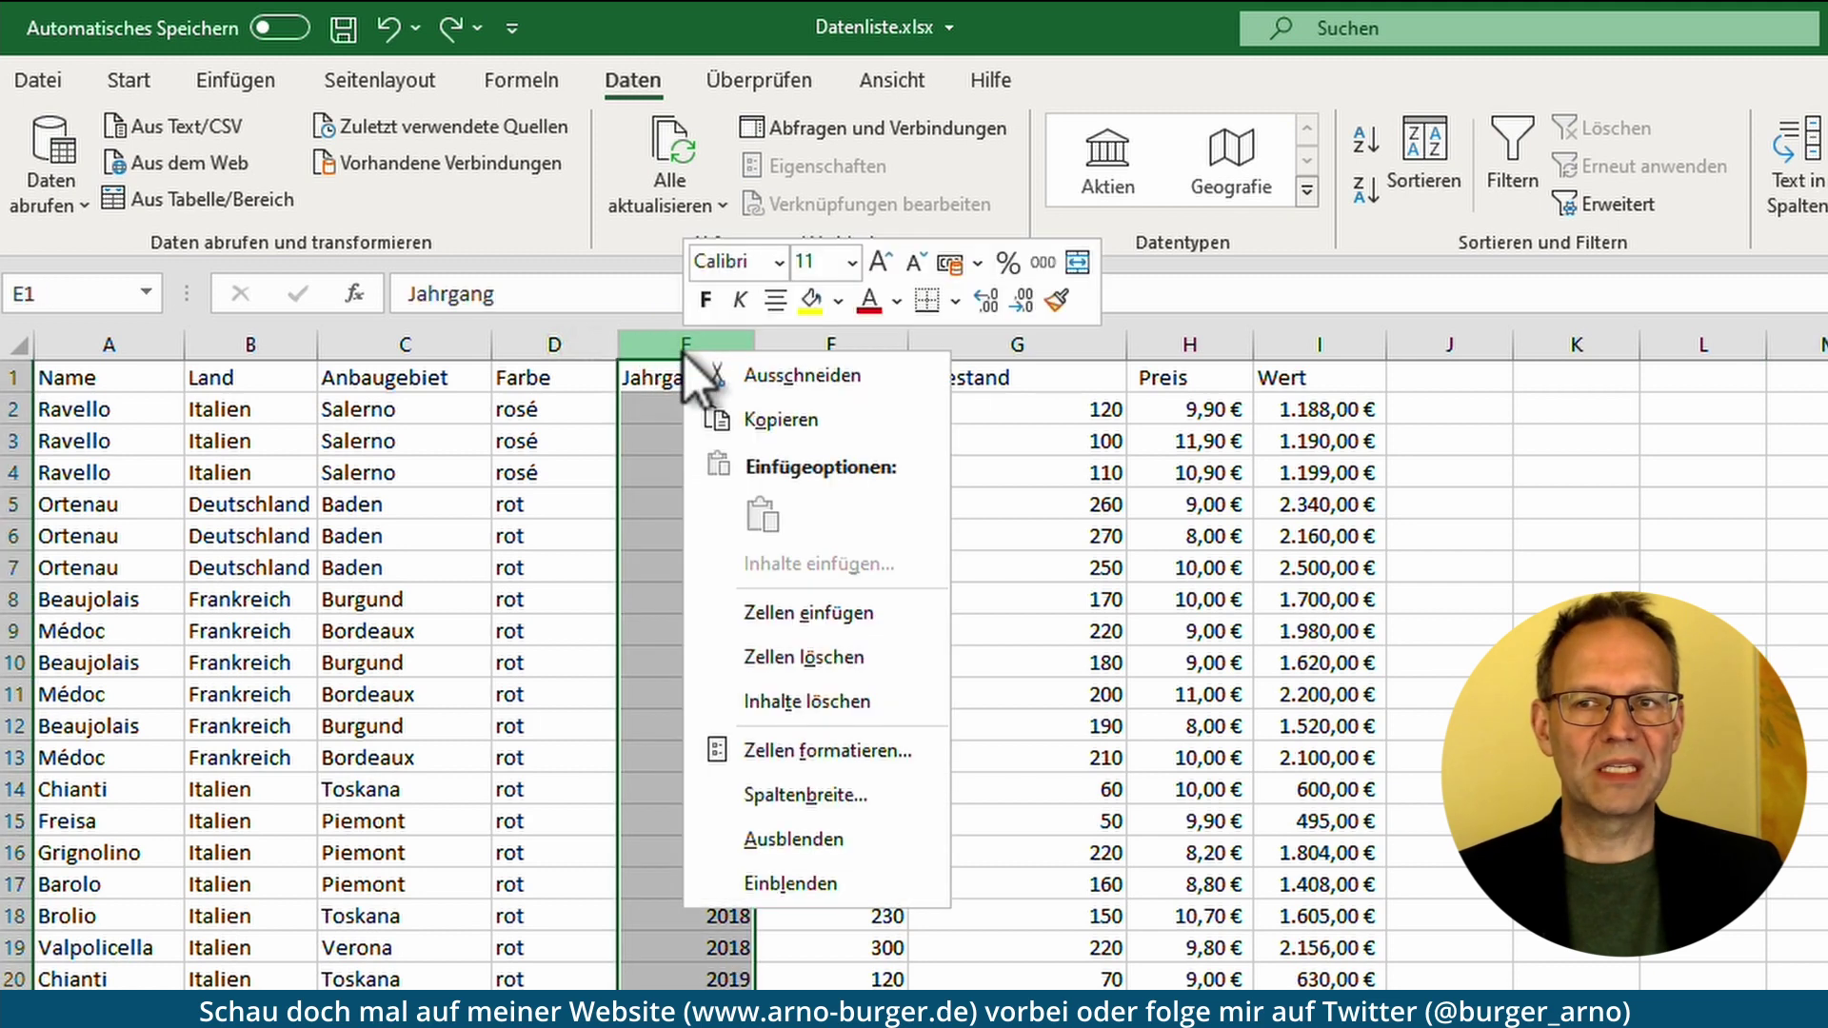
left_click(810, 624)
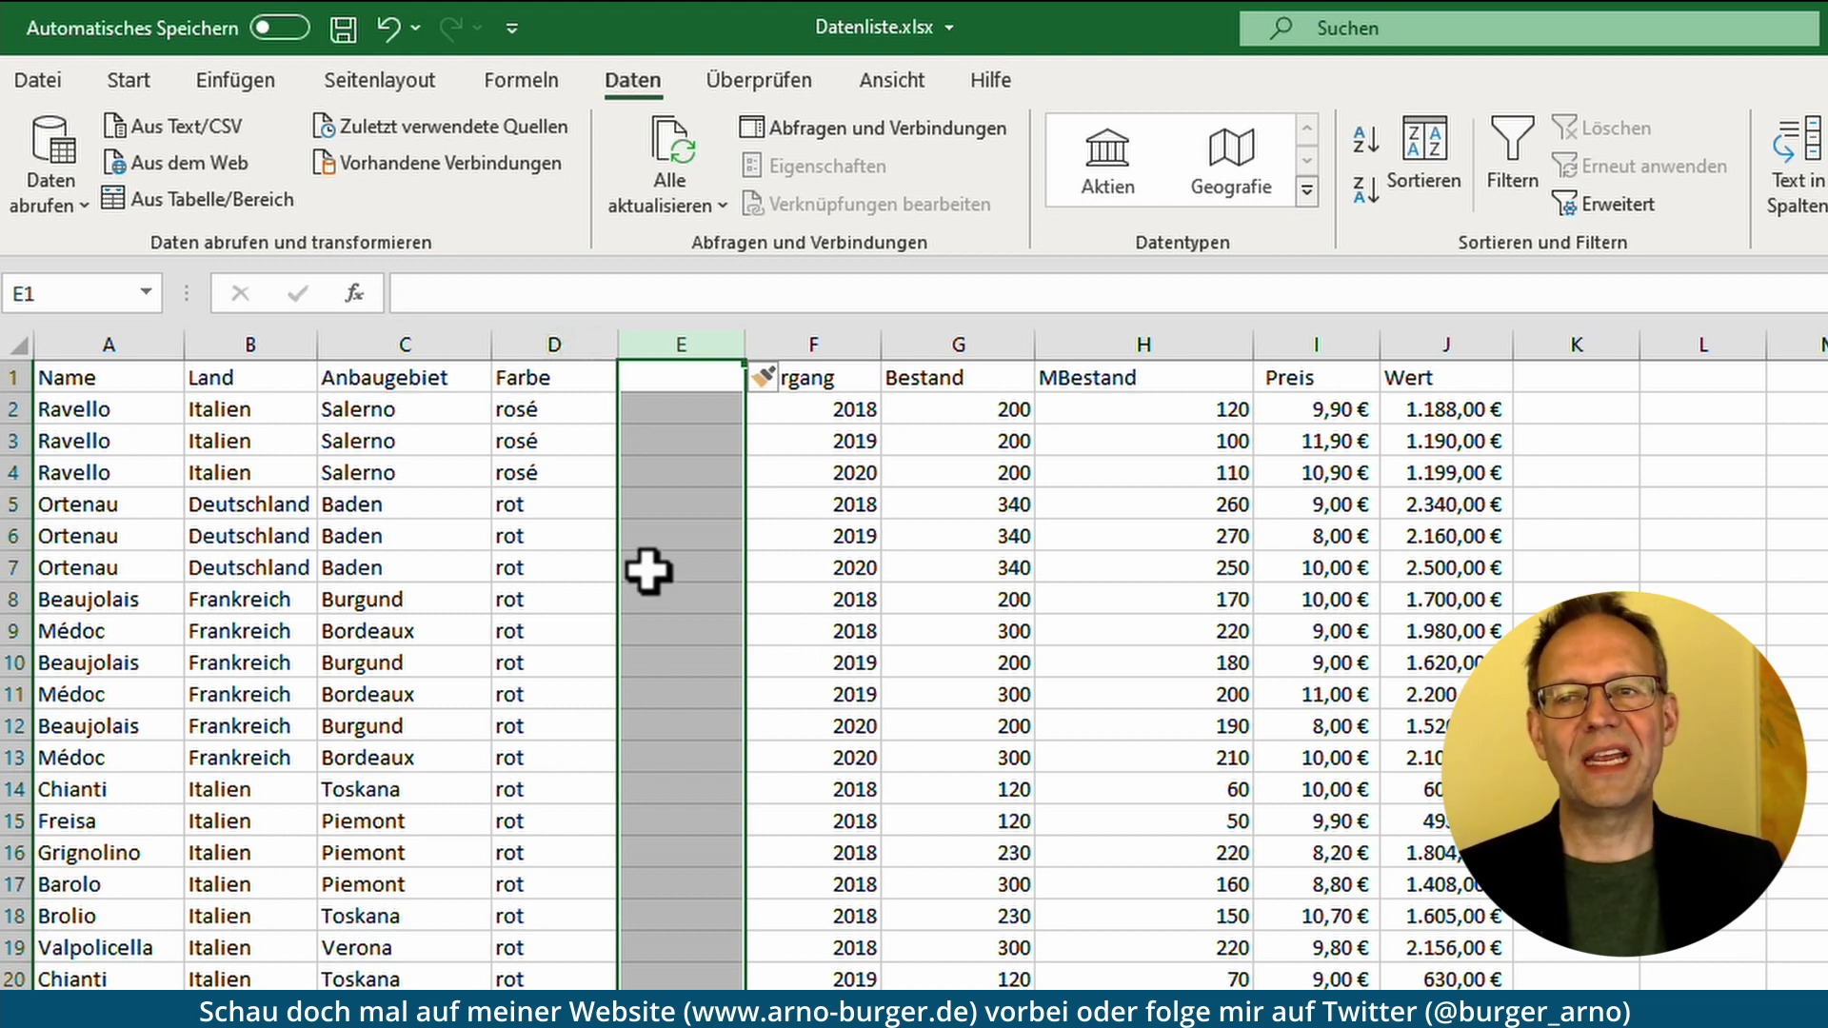
left_click(697, 386)
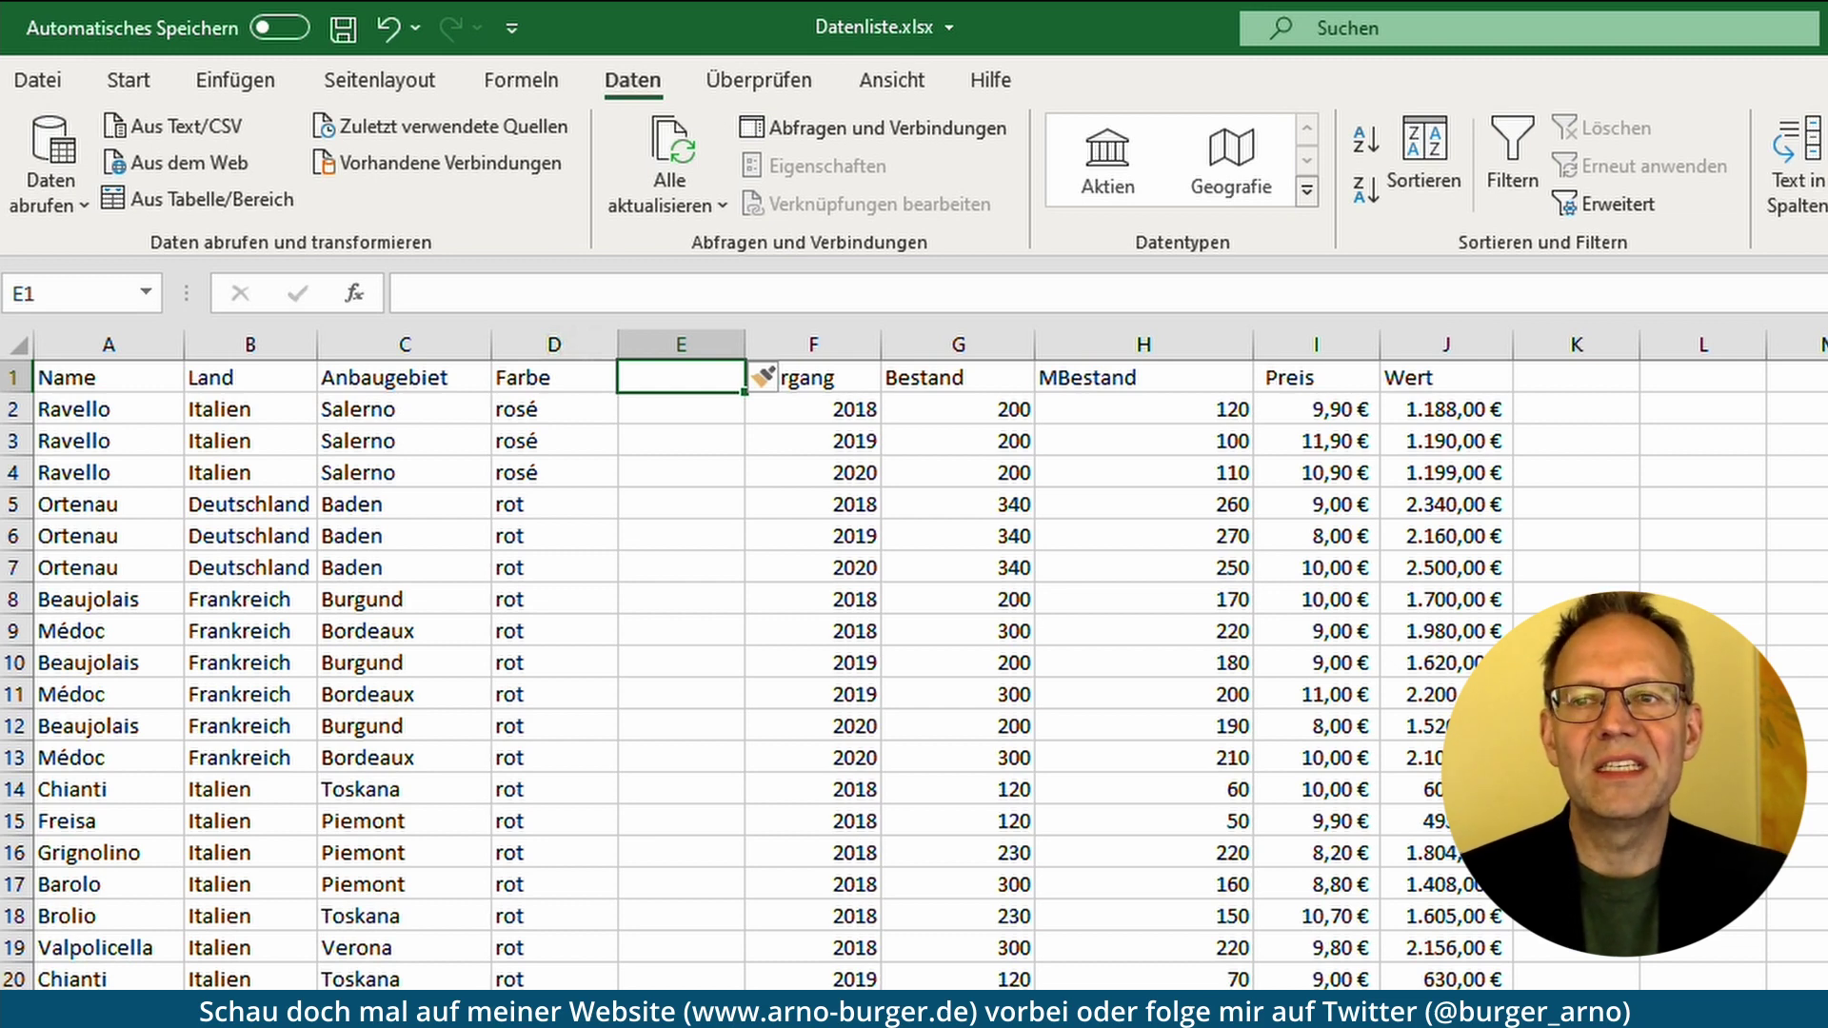
type("Bezeichnung")
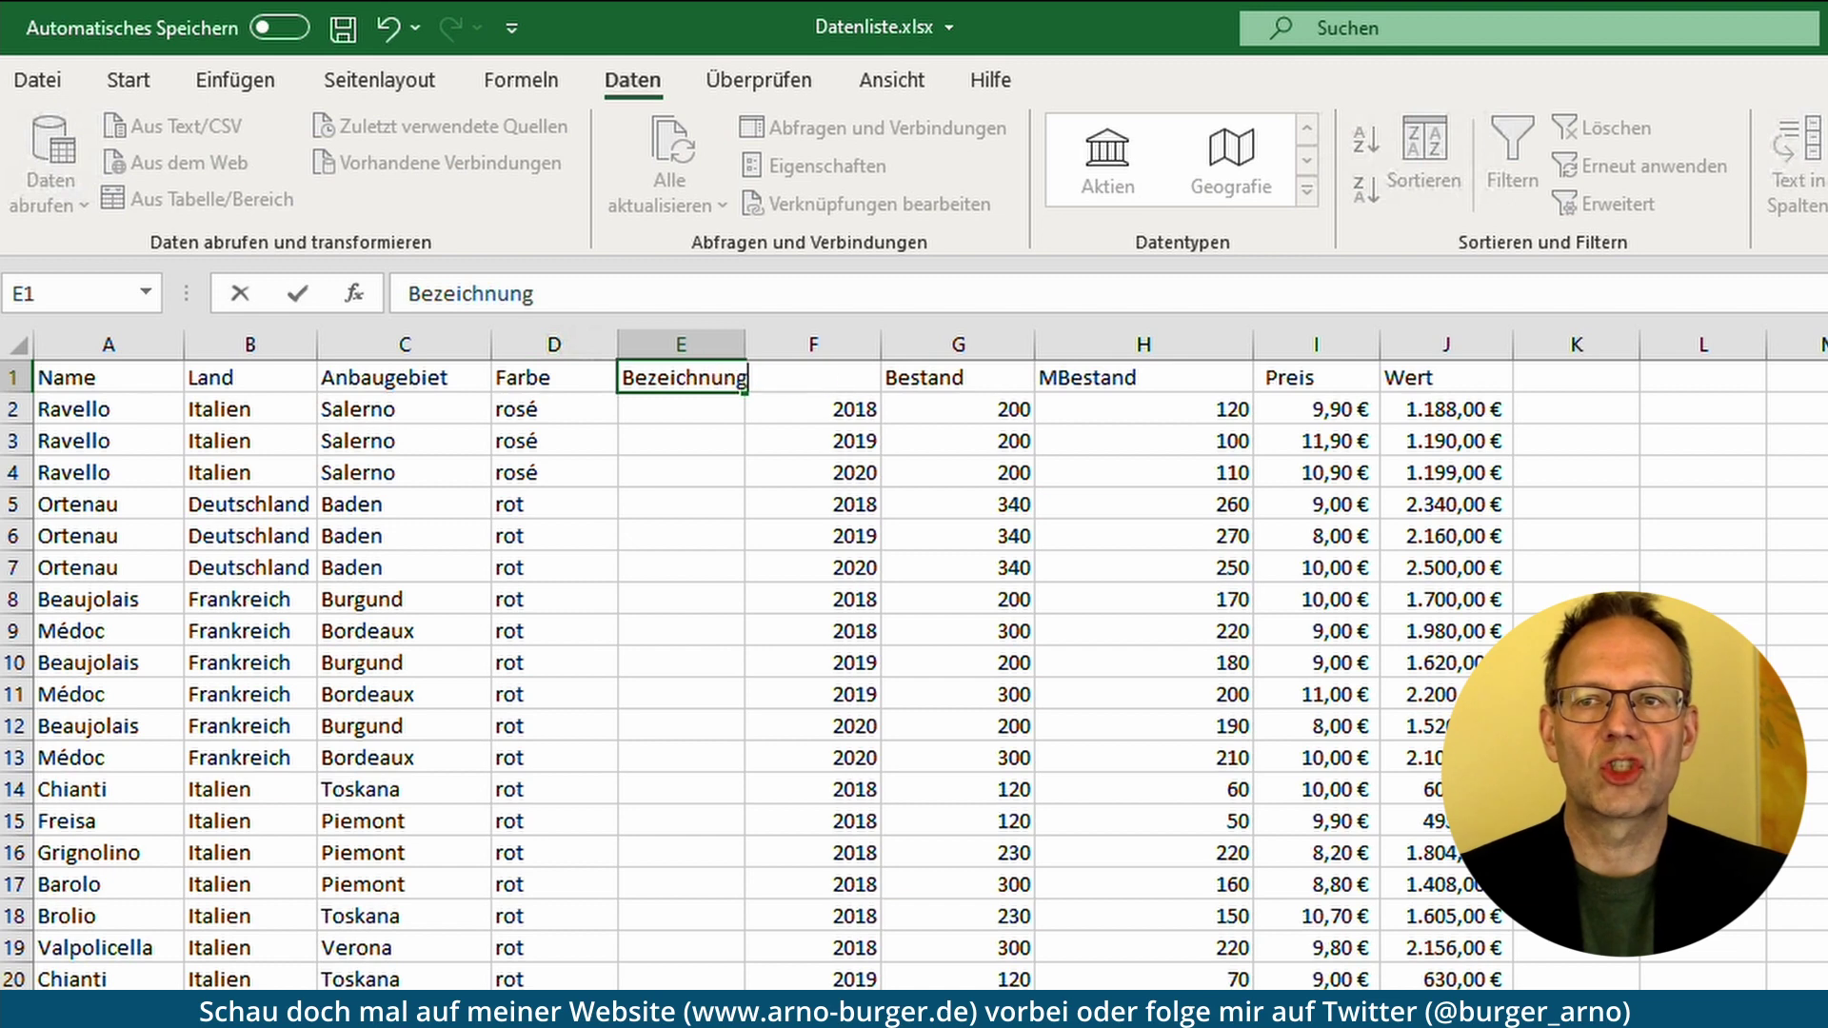
key("Return")
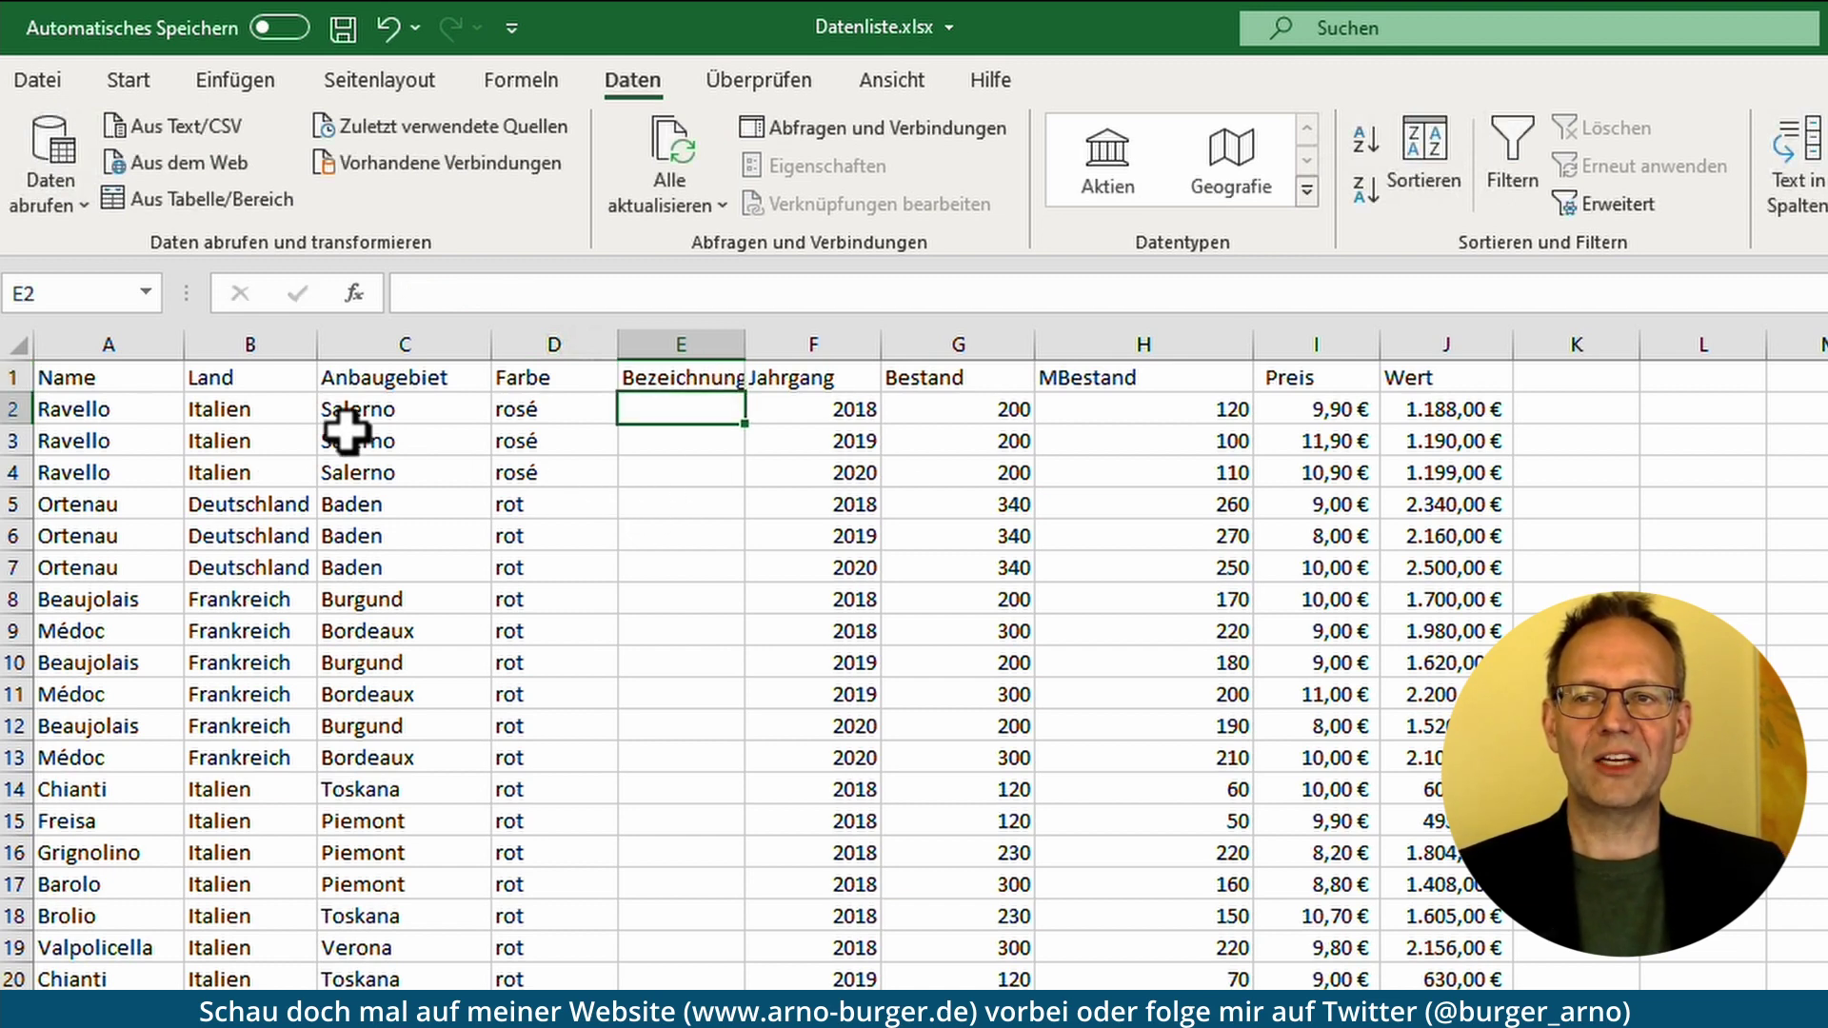
- Switch the filter on for the list from the Anbaugebiet header and switch it off again
left_click(379, 381)
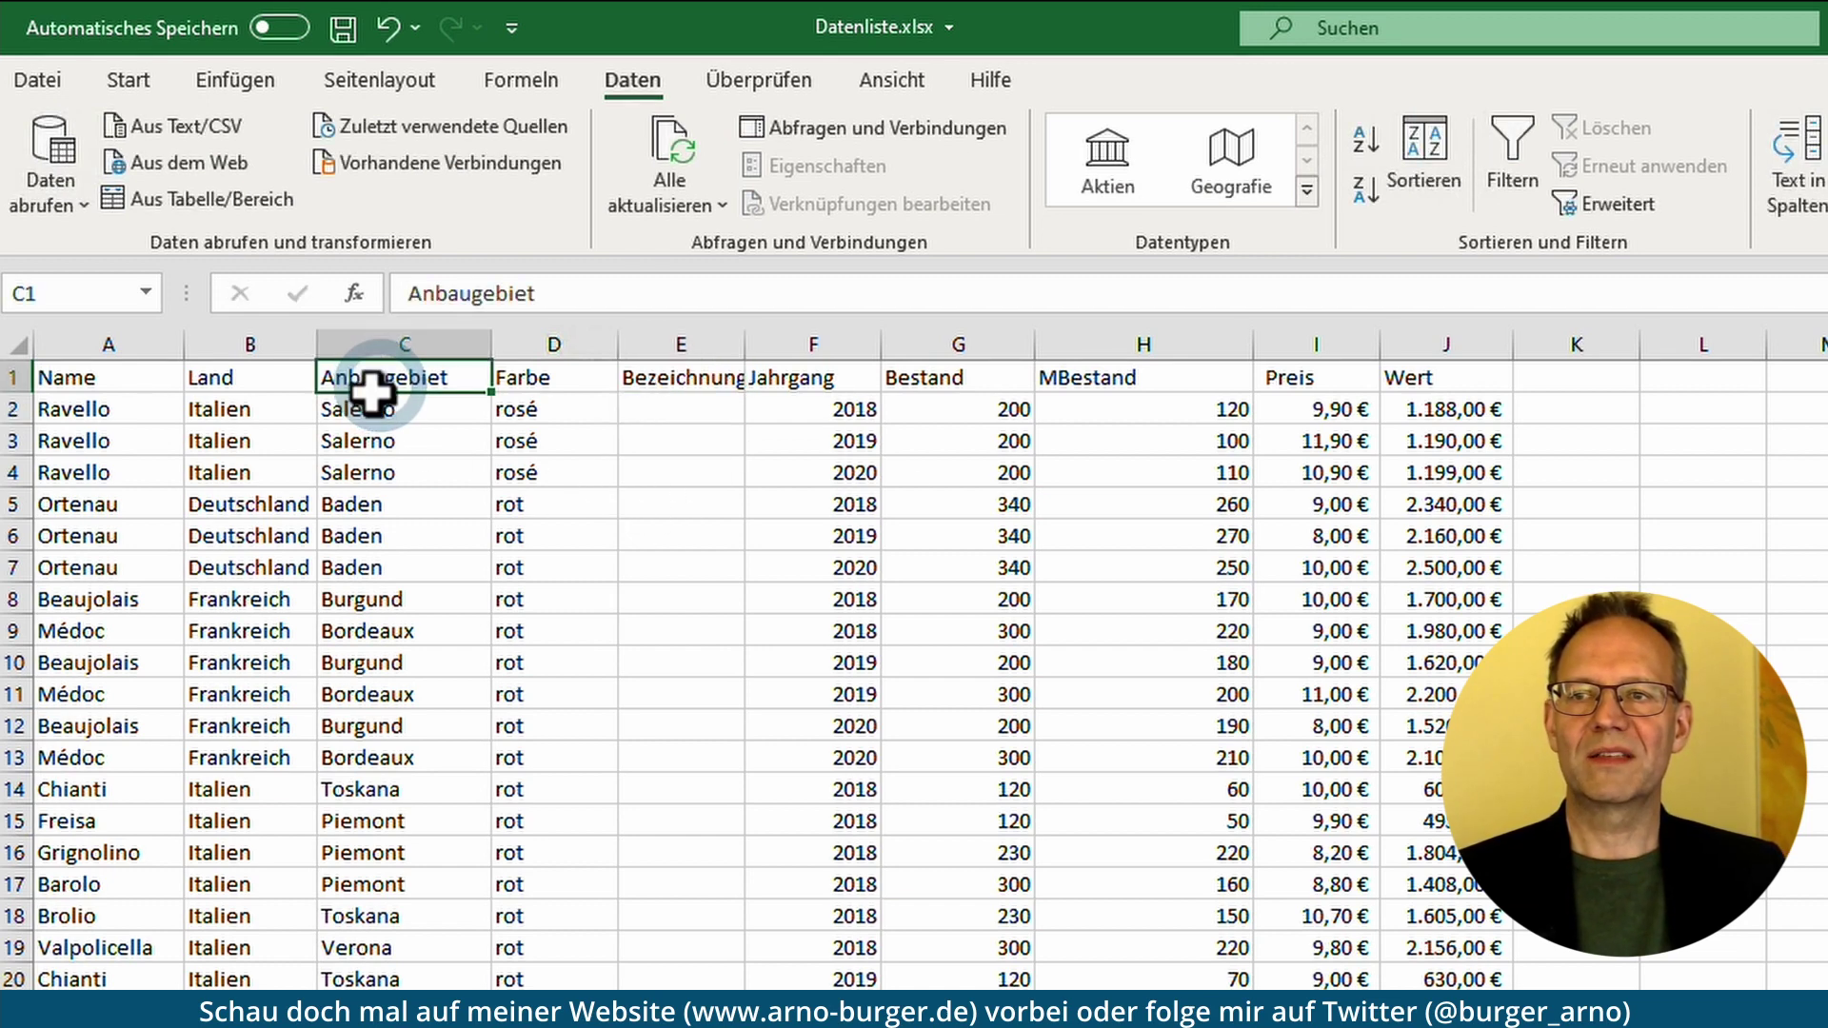
left_click(1512, 170)
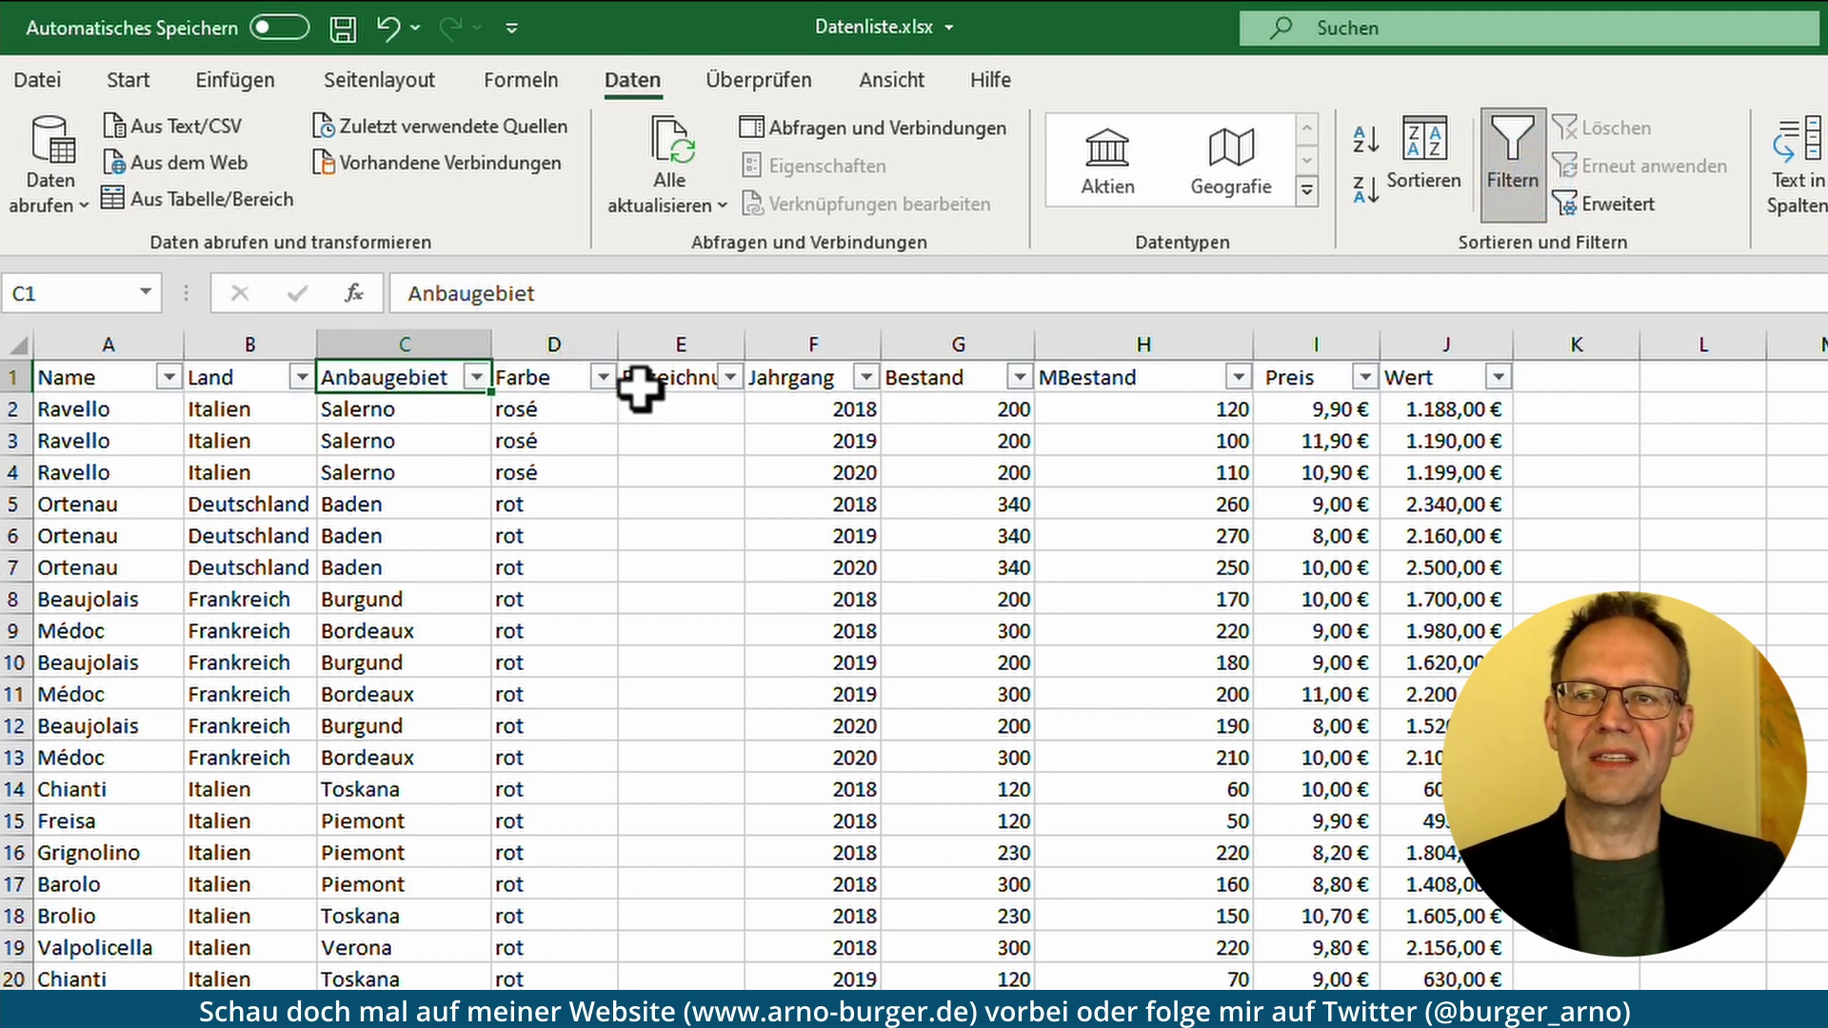
left_click(1512, 170)
- Clear the Bezeichnung header from E1 and switch the filter on and off from the Anbaugebiet header
left_click(676, 375)
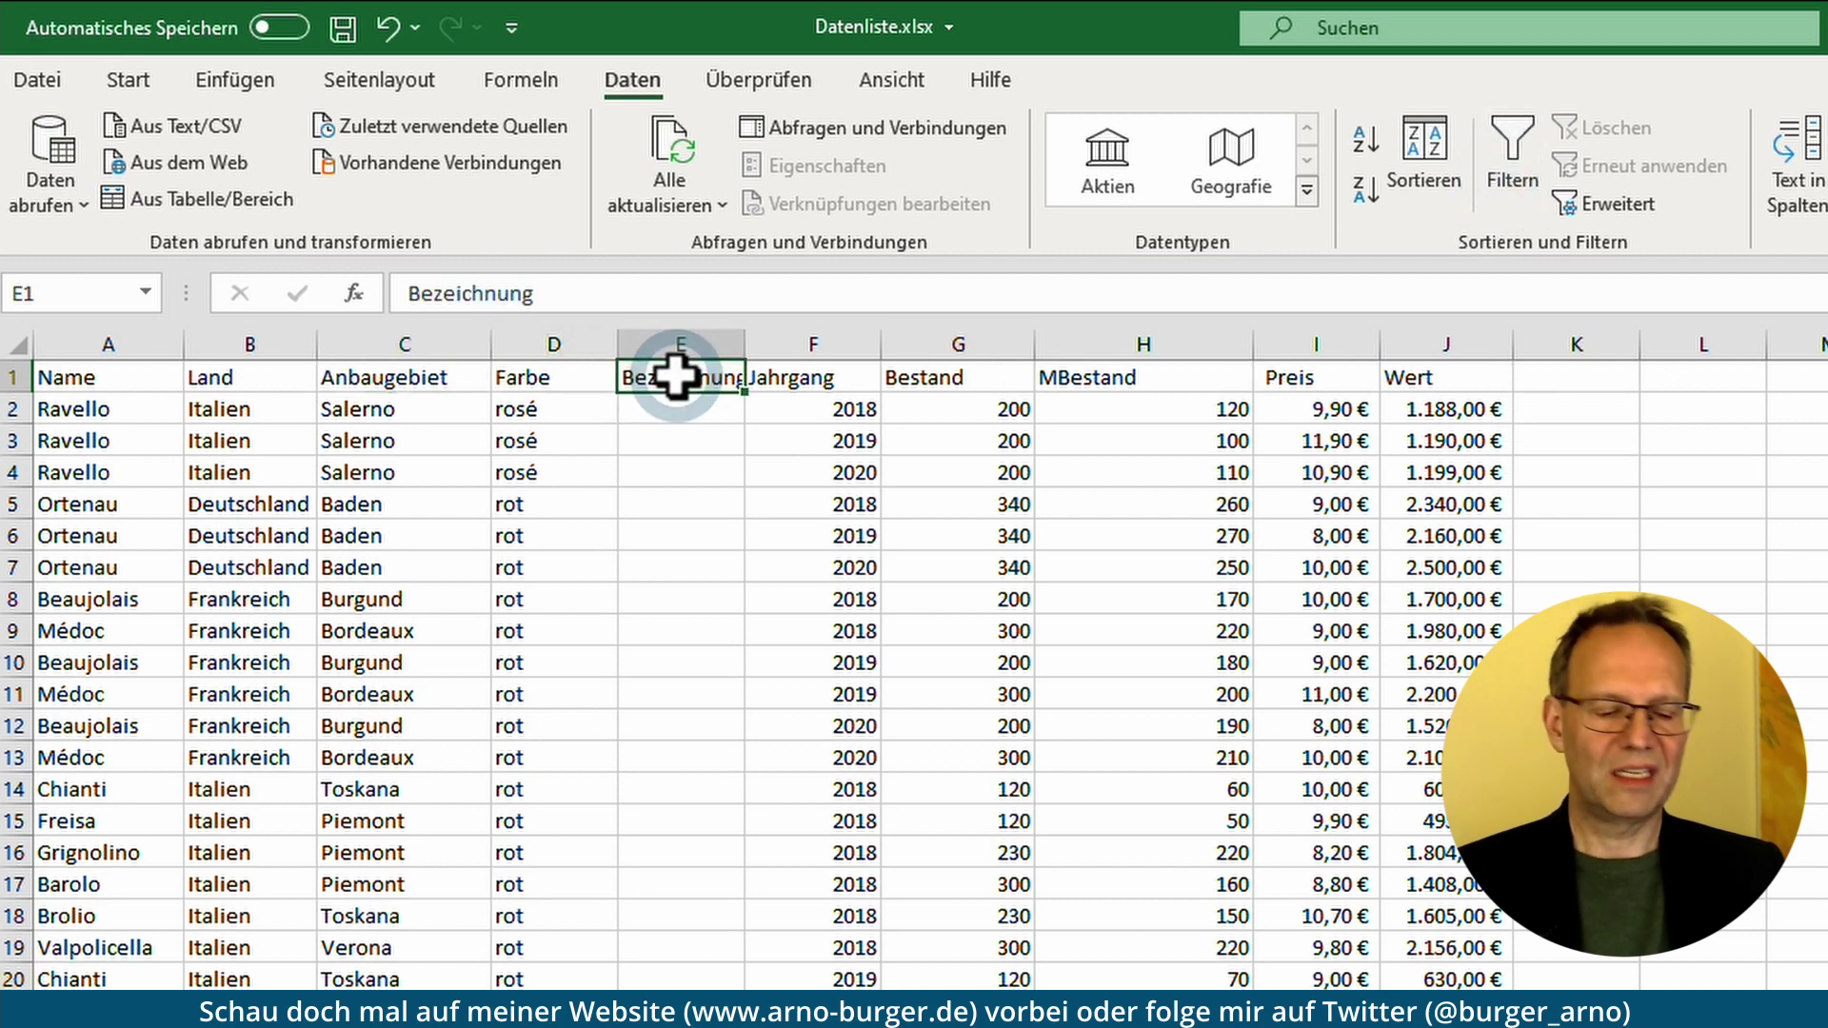
key("Delete")
left_click(381, 378)
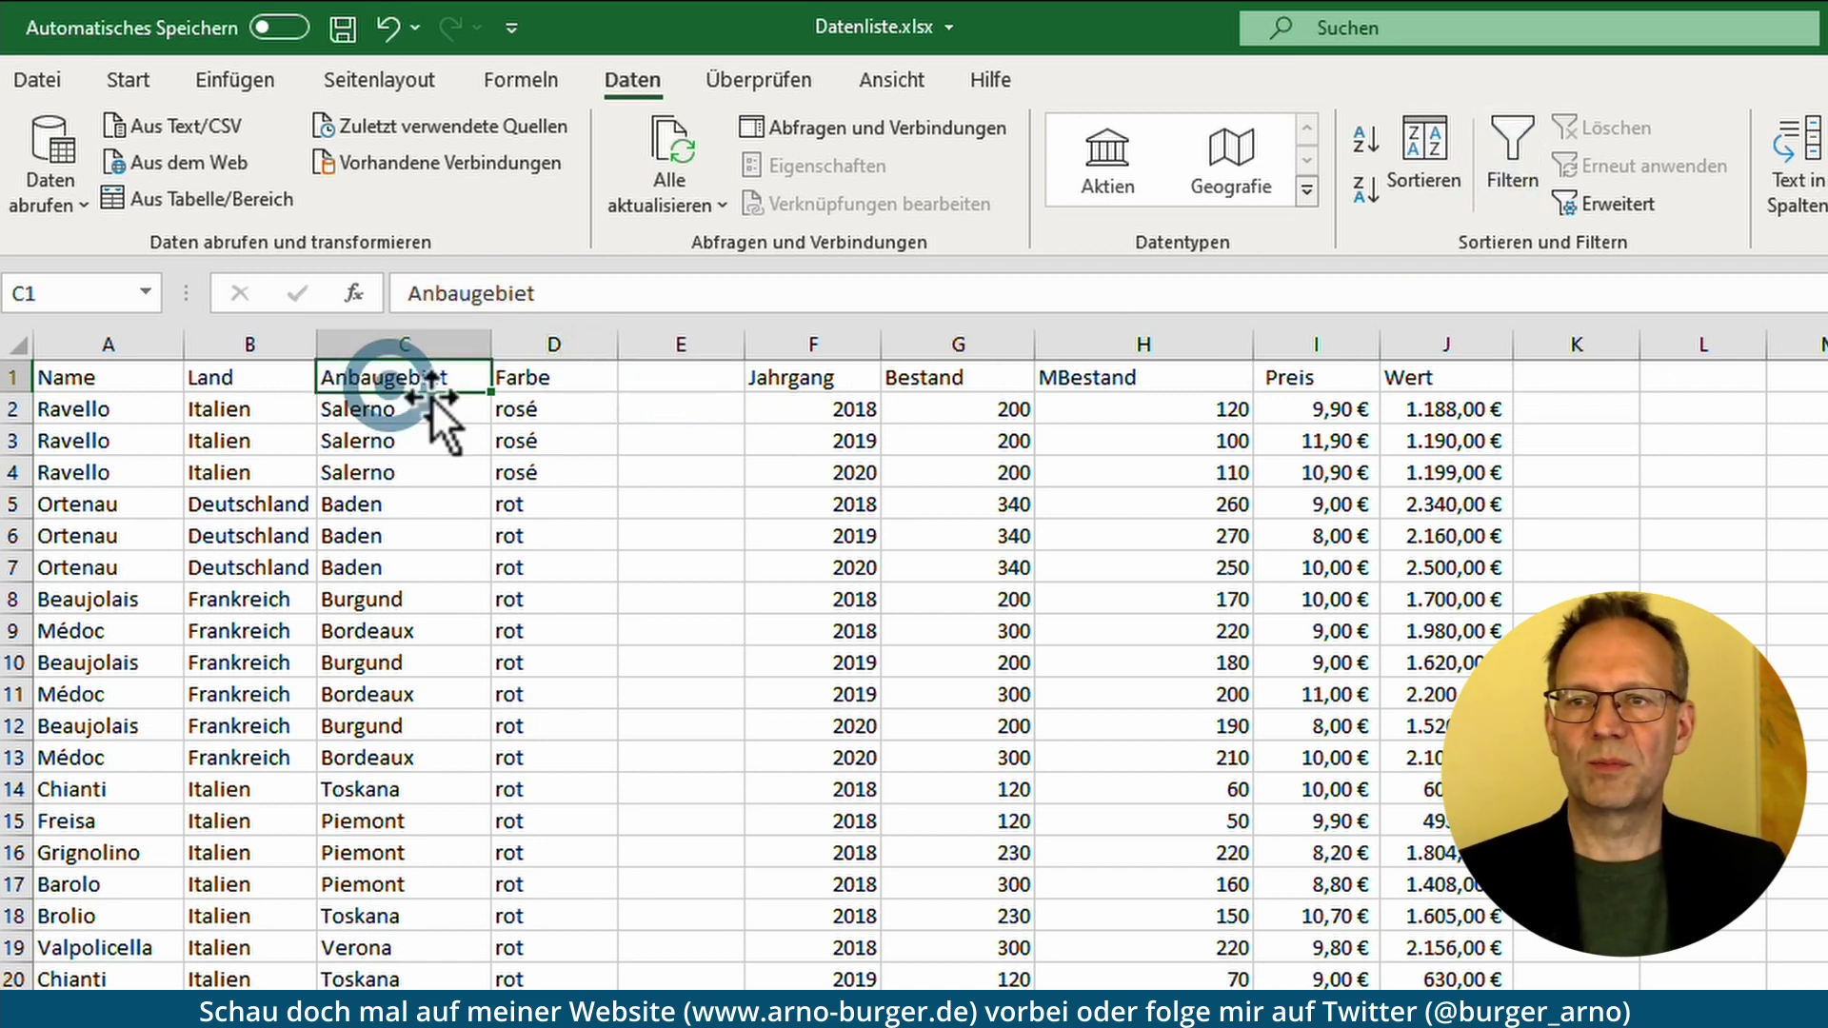
left_click(1512, 181)
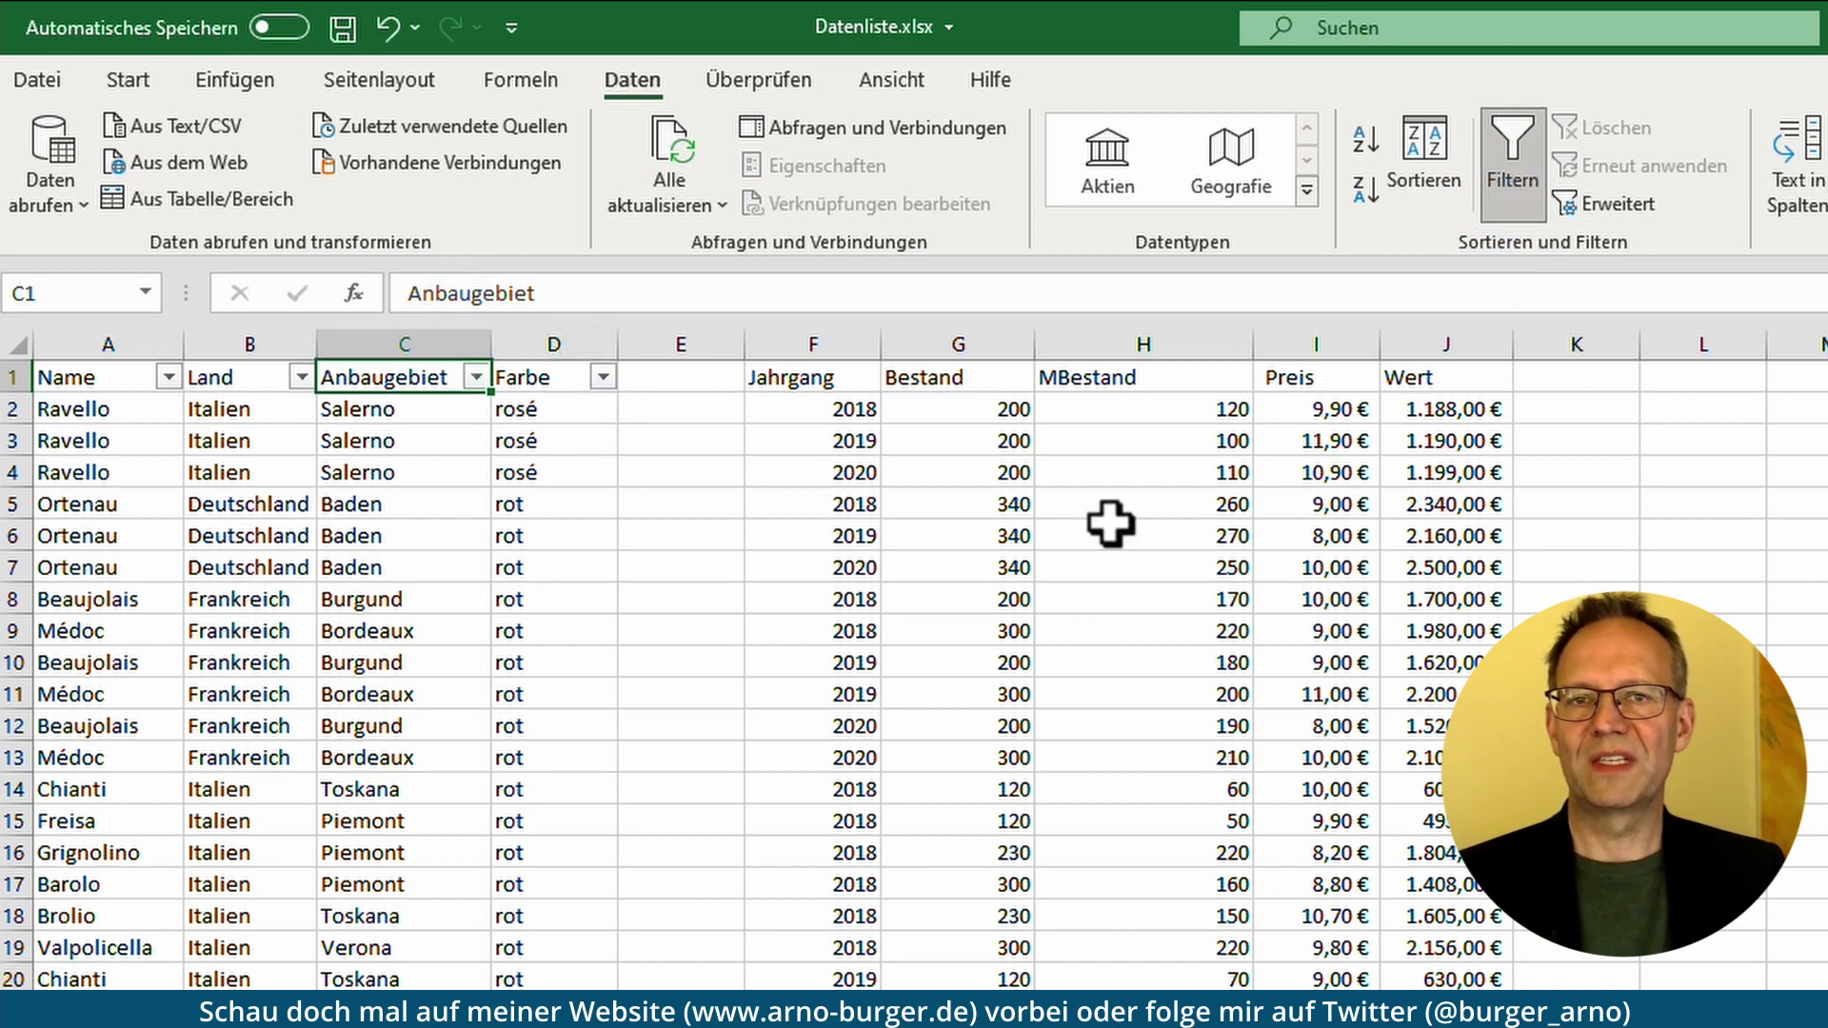
left_click(1514, 200)
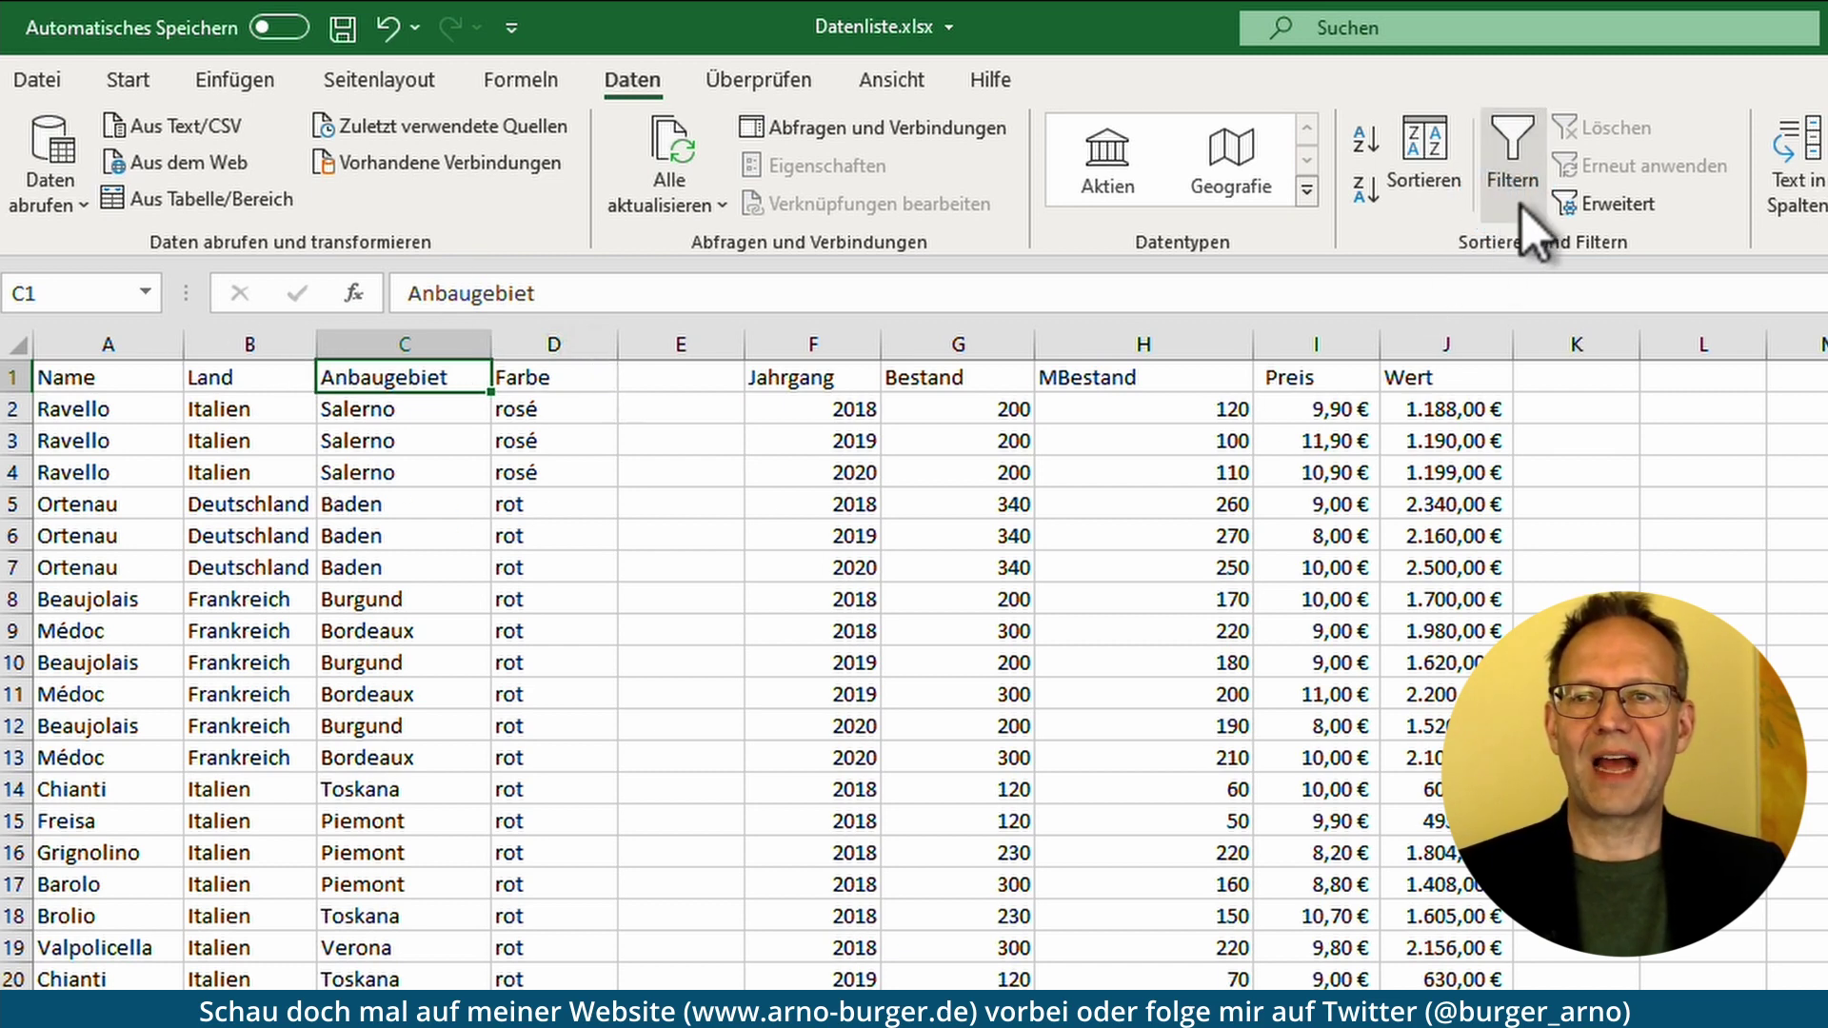
- Delete the empty column E between Farbe and Jahrgang
left_click(695, 342)
right_click(704, 345)
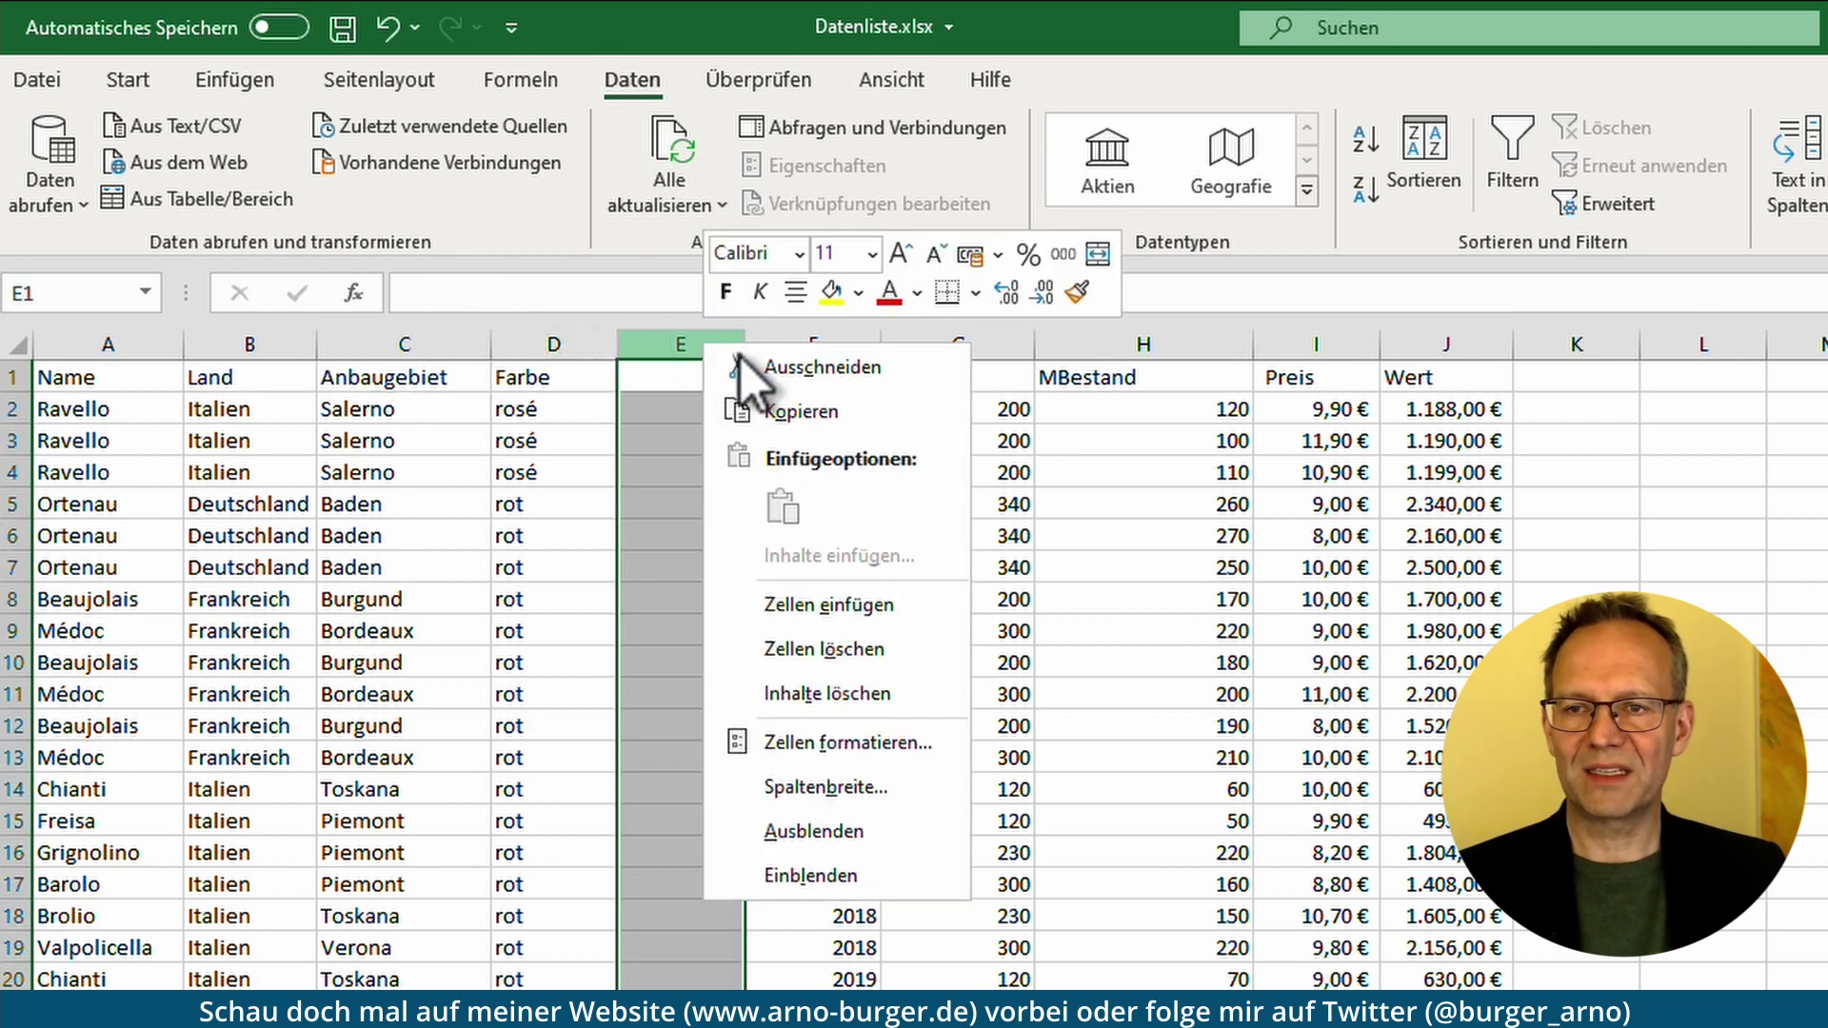
left_click(820, 647)
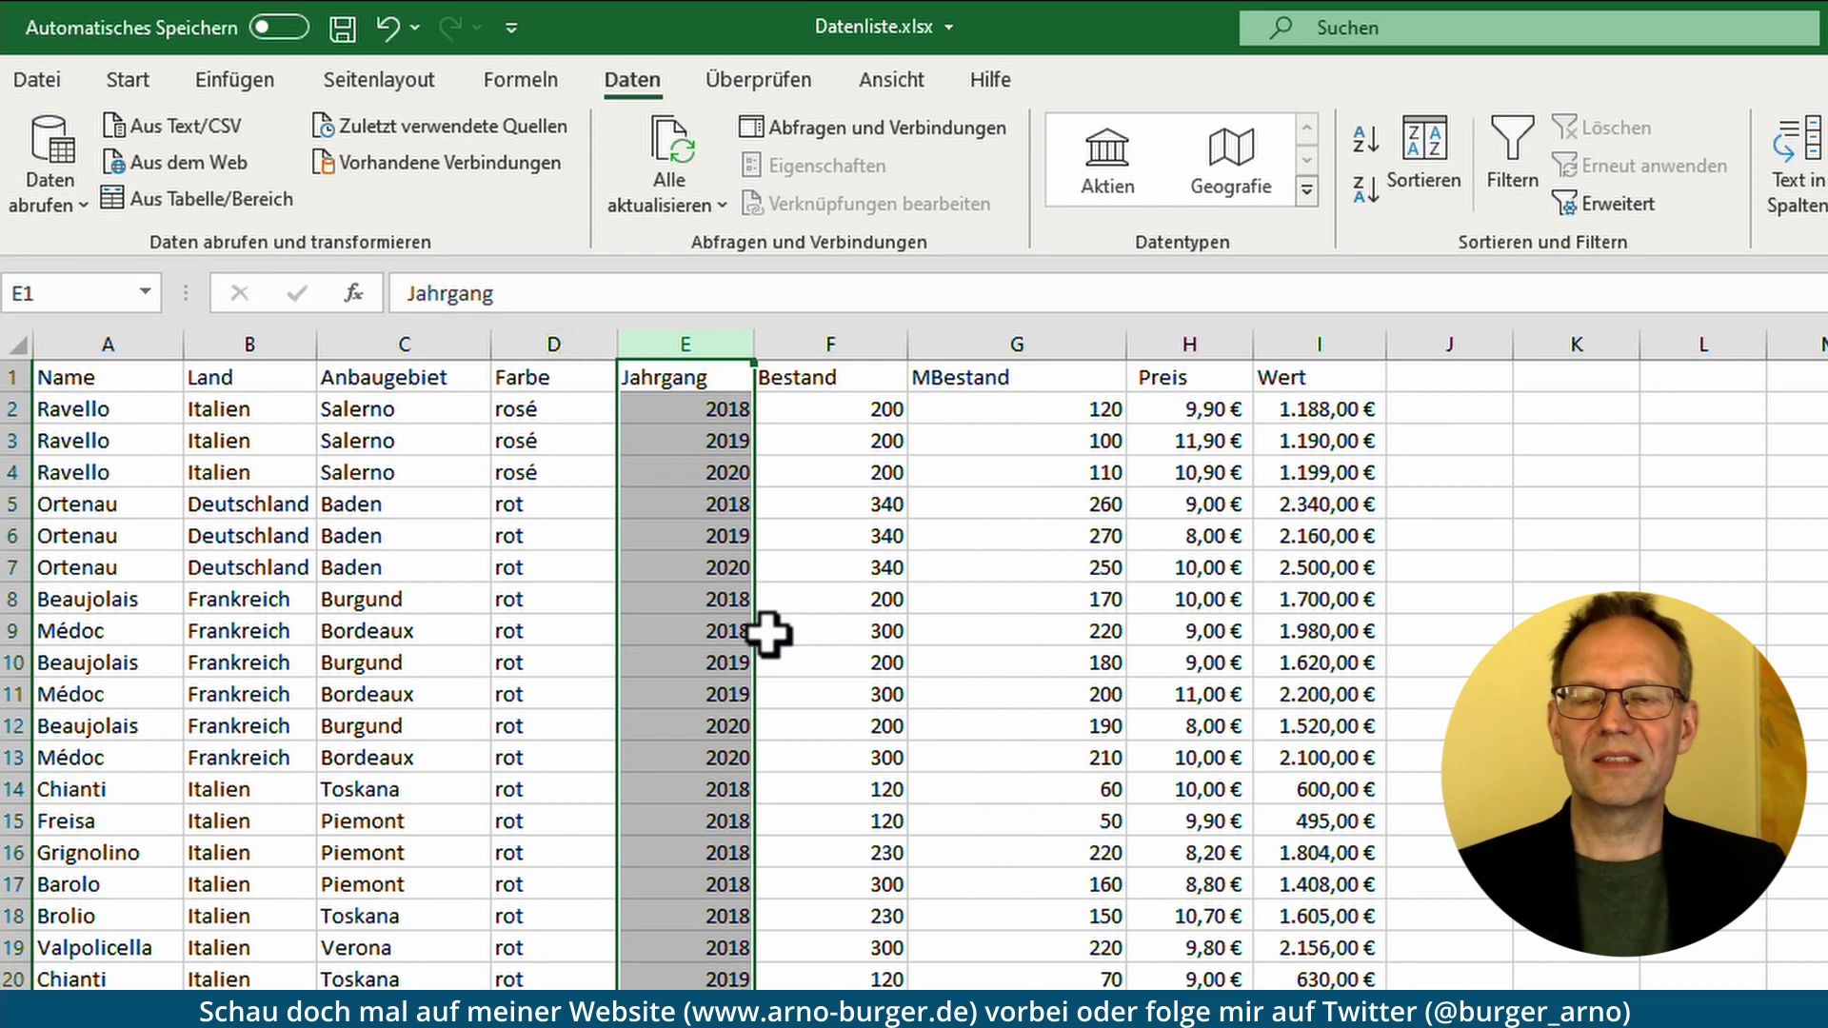
- Insert an empty row above row 8, between the Ortenau and Beaujolais records
left_click(9, 599)
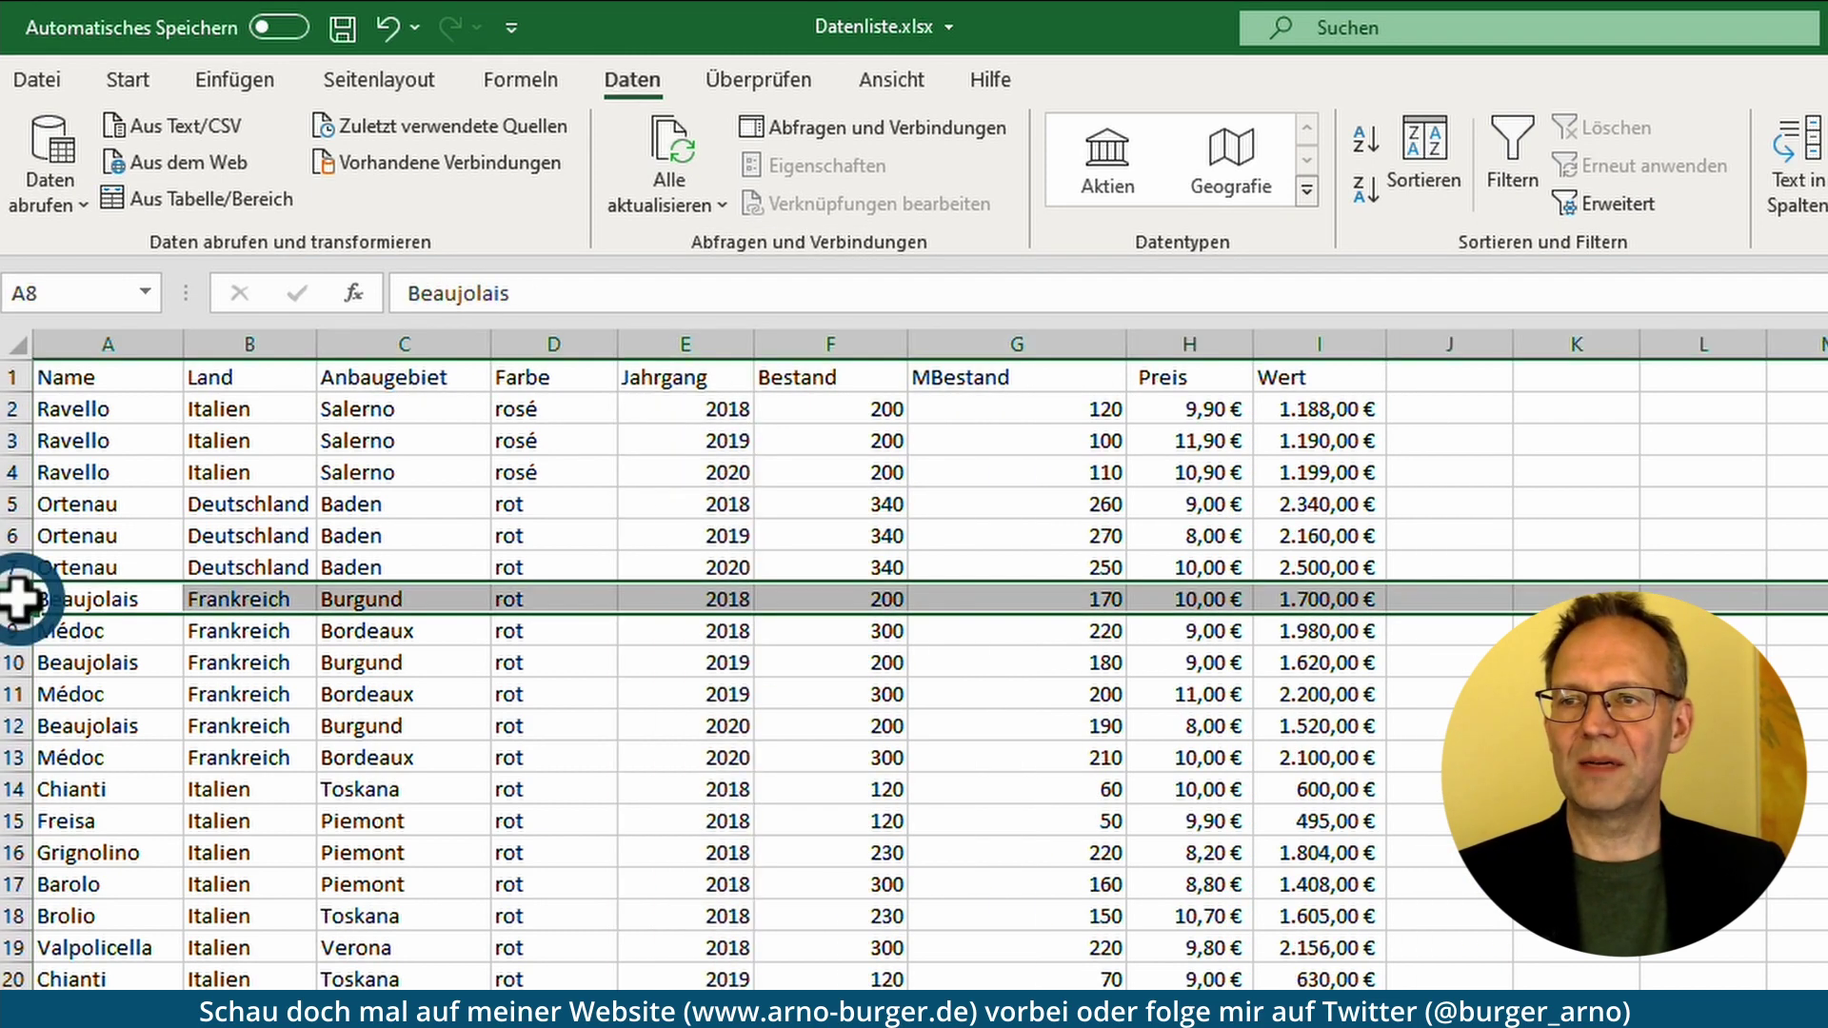
right_click(9, 600)
left_click(136, 862)
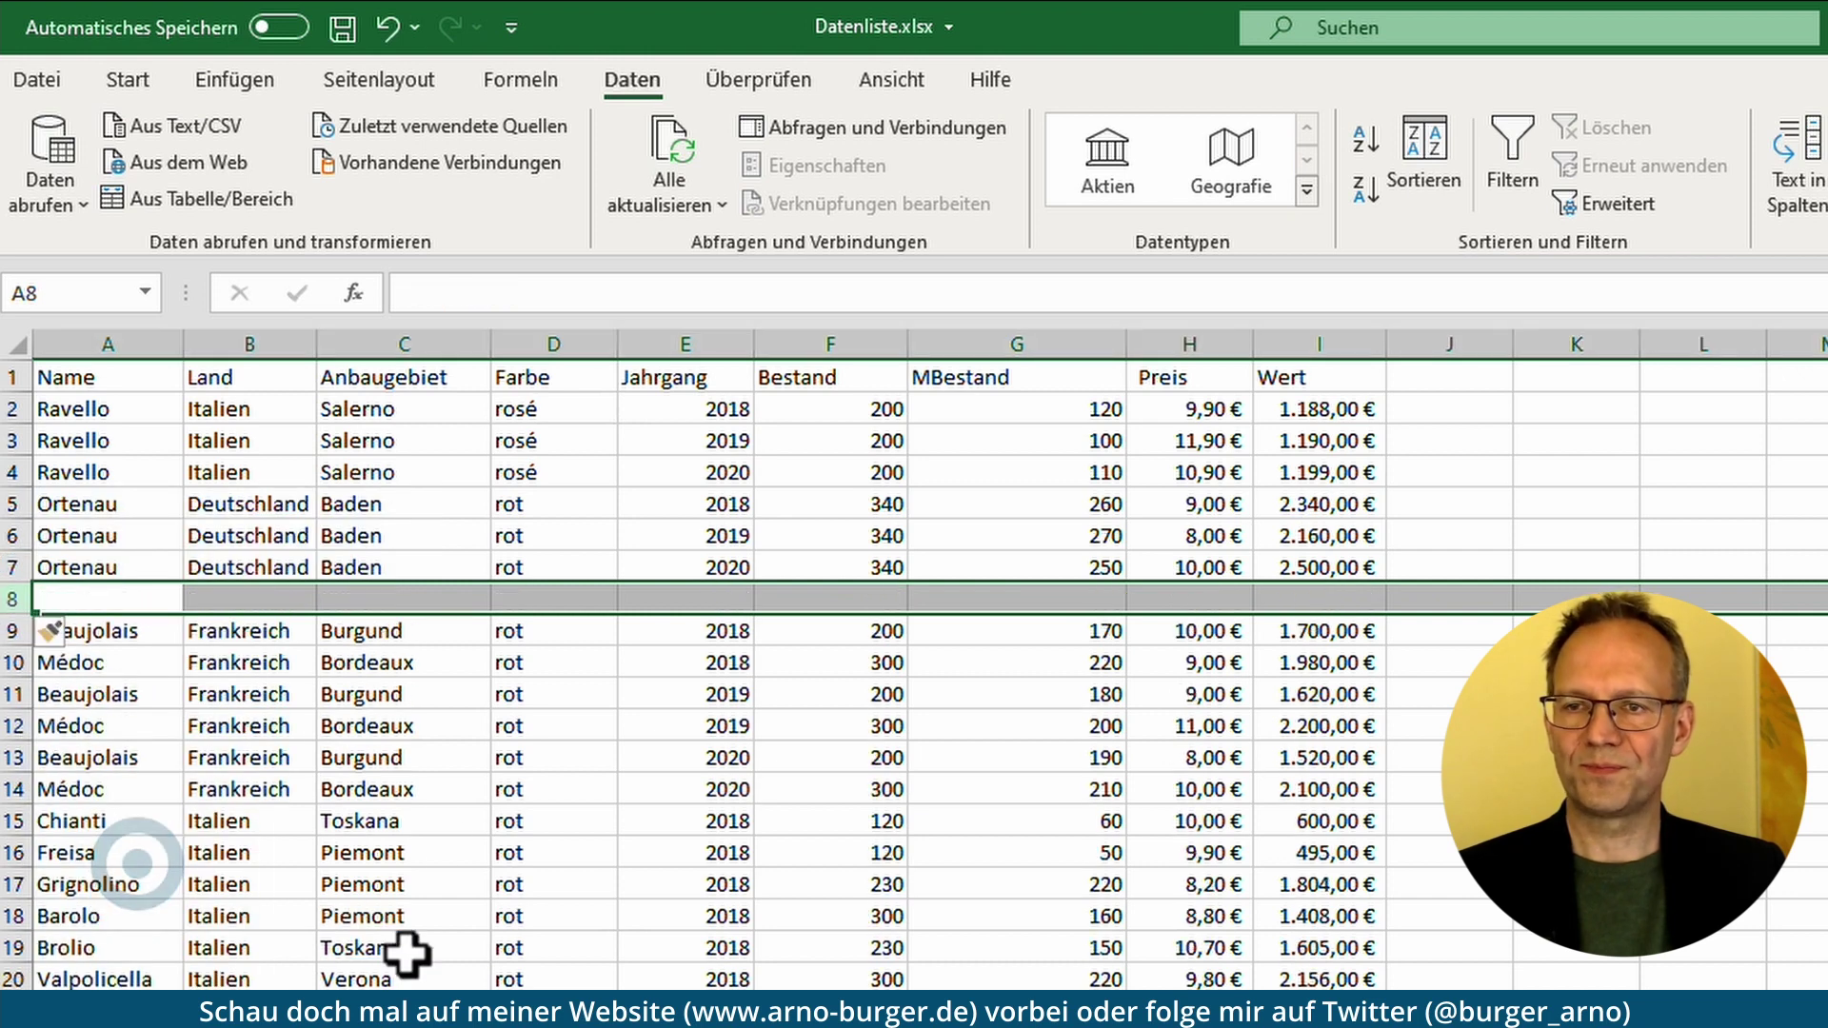
- Switch the filter on from a cell above the empty row and sort by Farbe from A to Z, Z to A and A to Z again
left_click(437, 810)
left_click(563, 517)
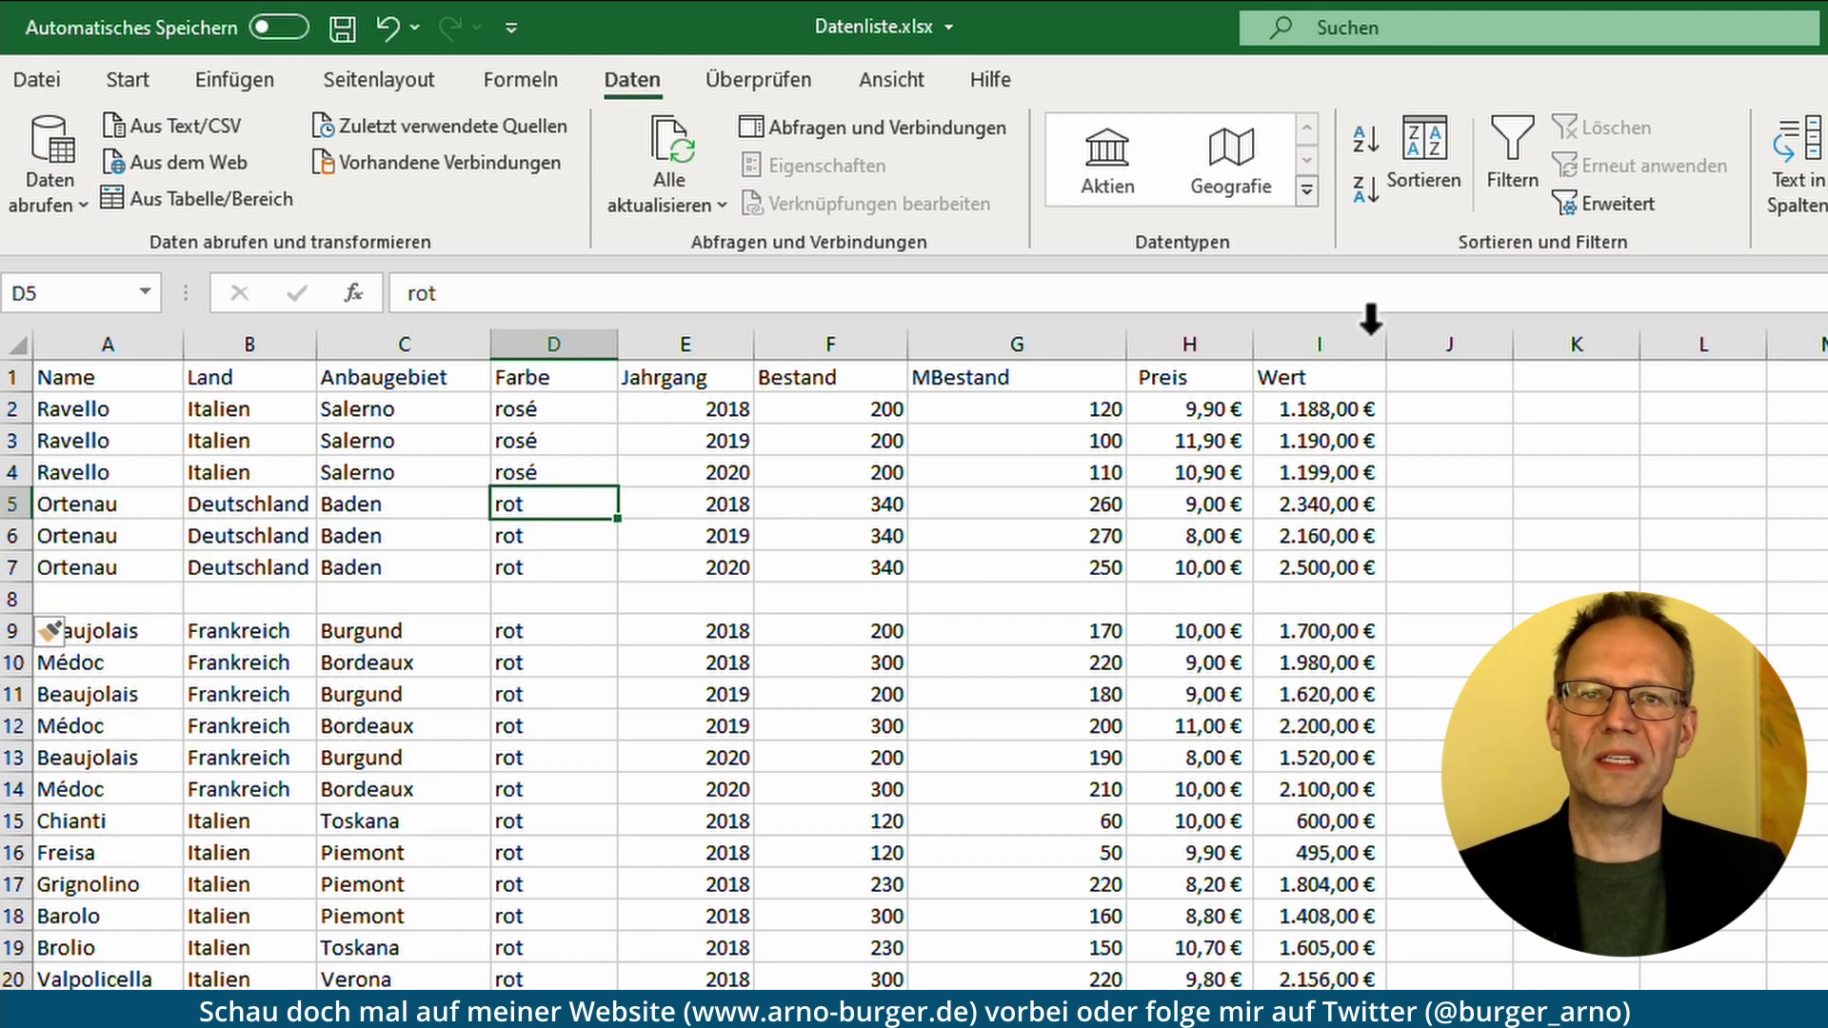
left_click(1514, 172)
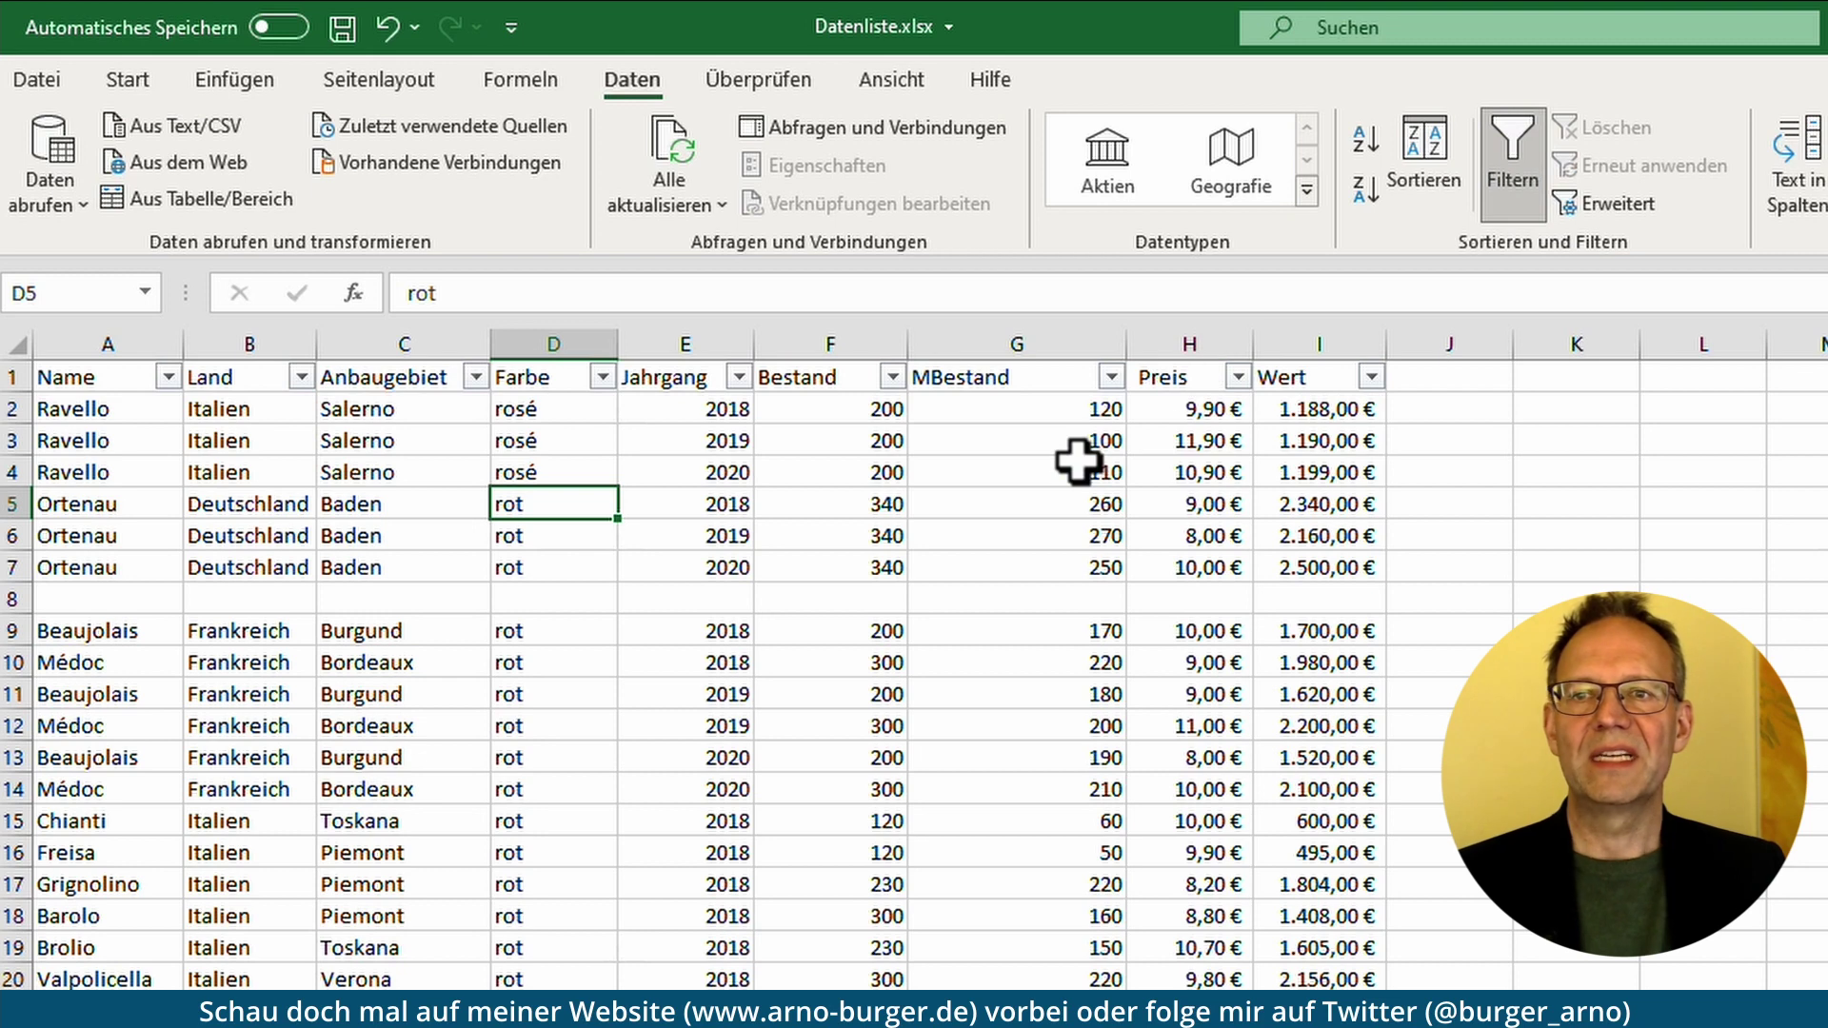
left_click(604, 378)
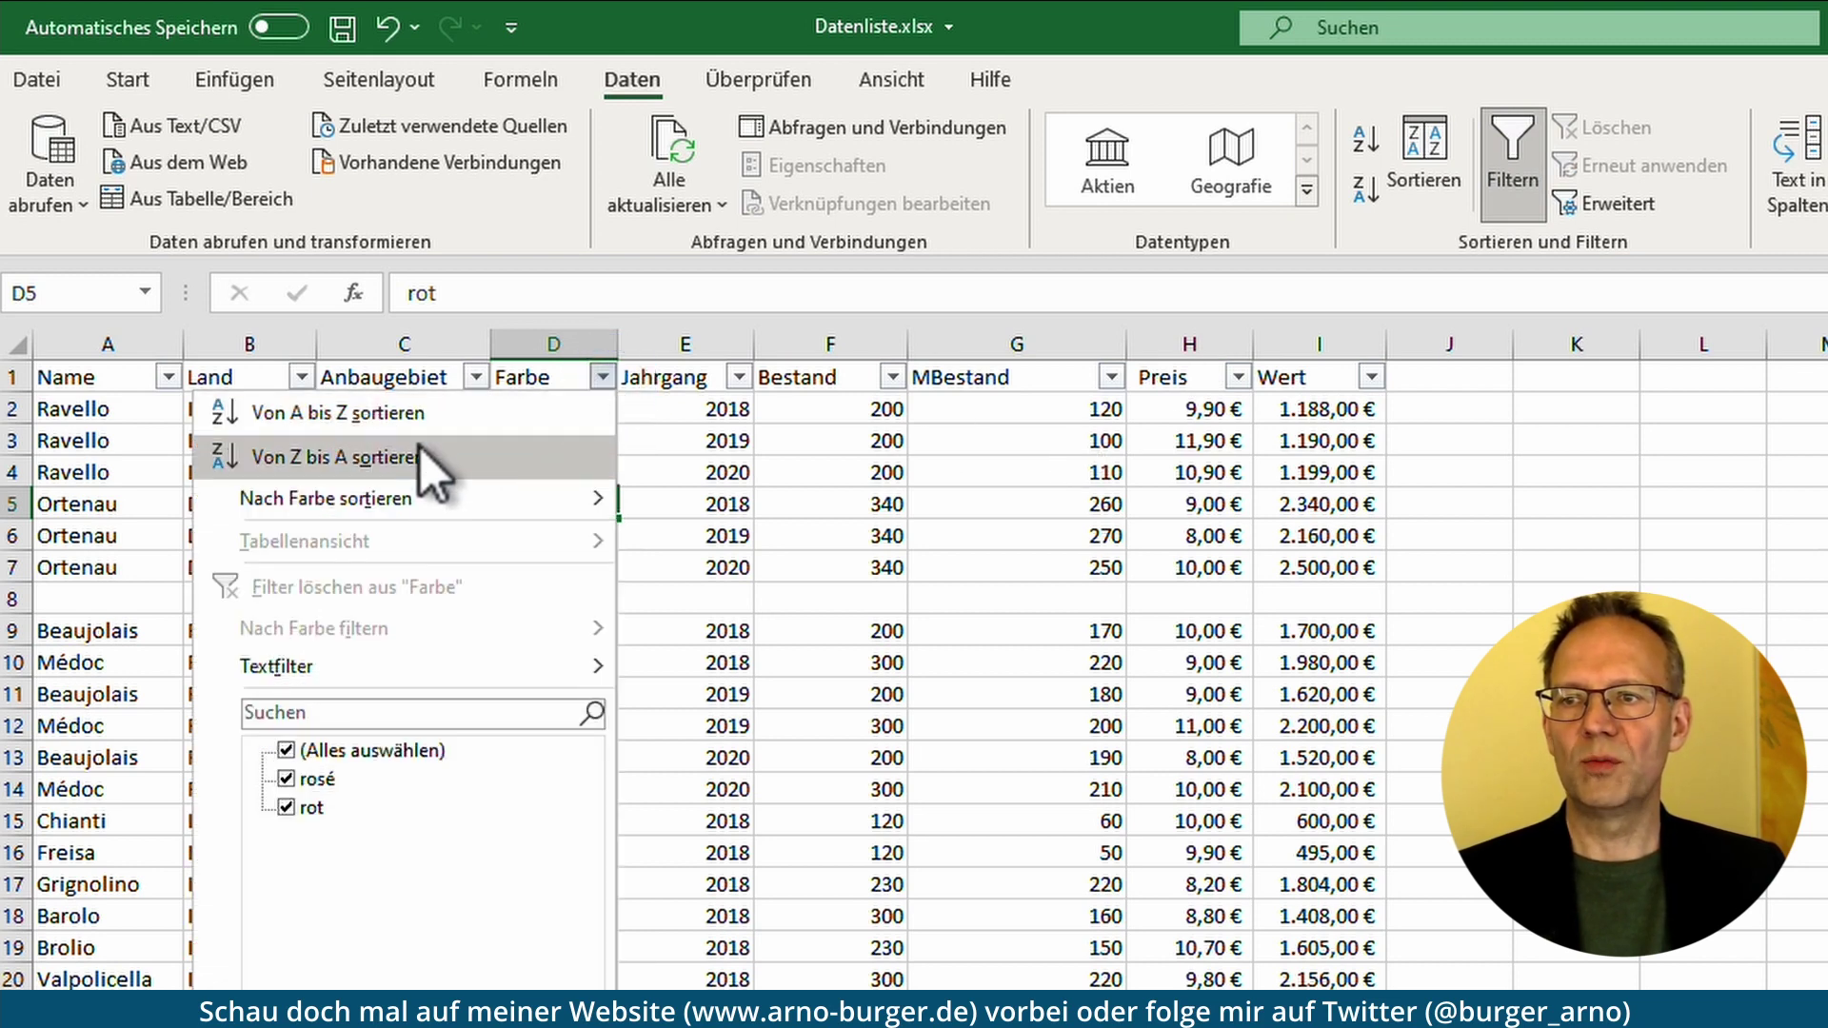
left_click(409, 412)
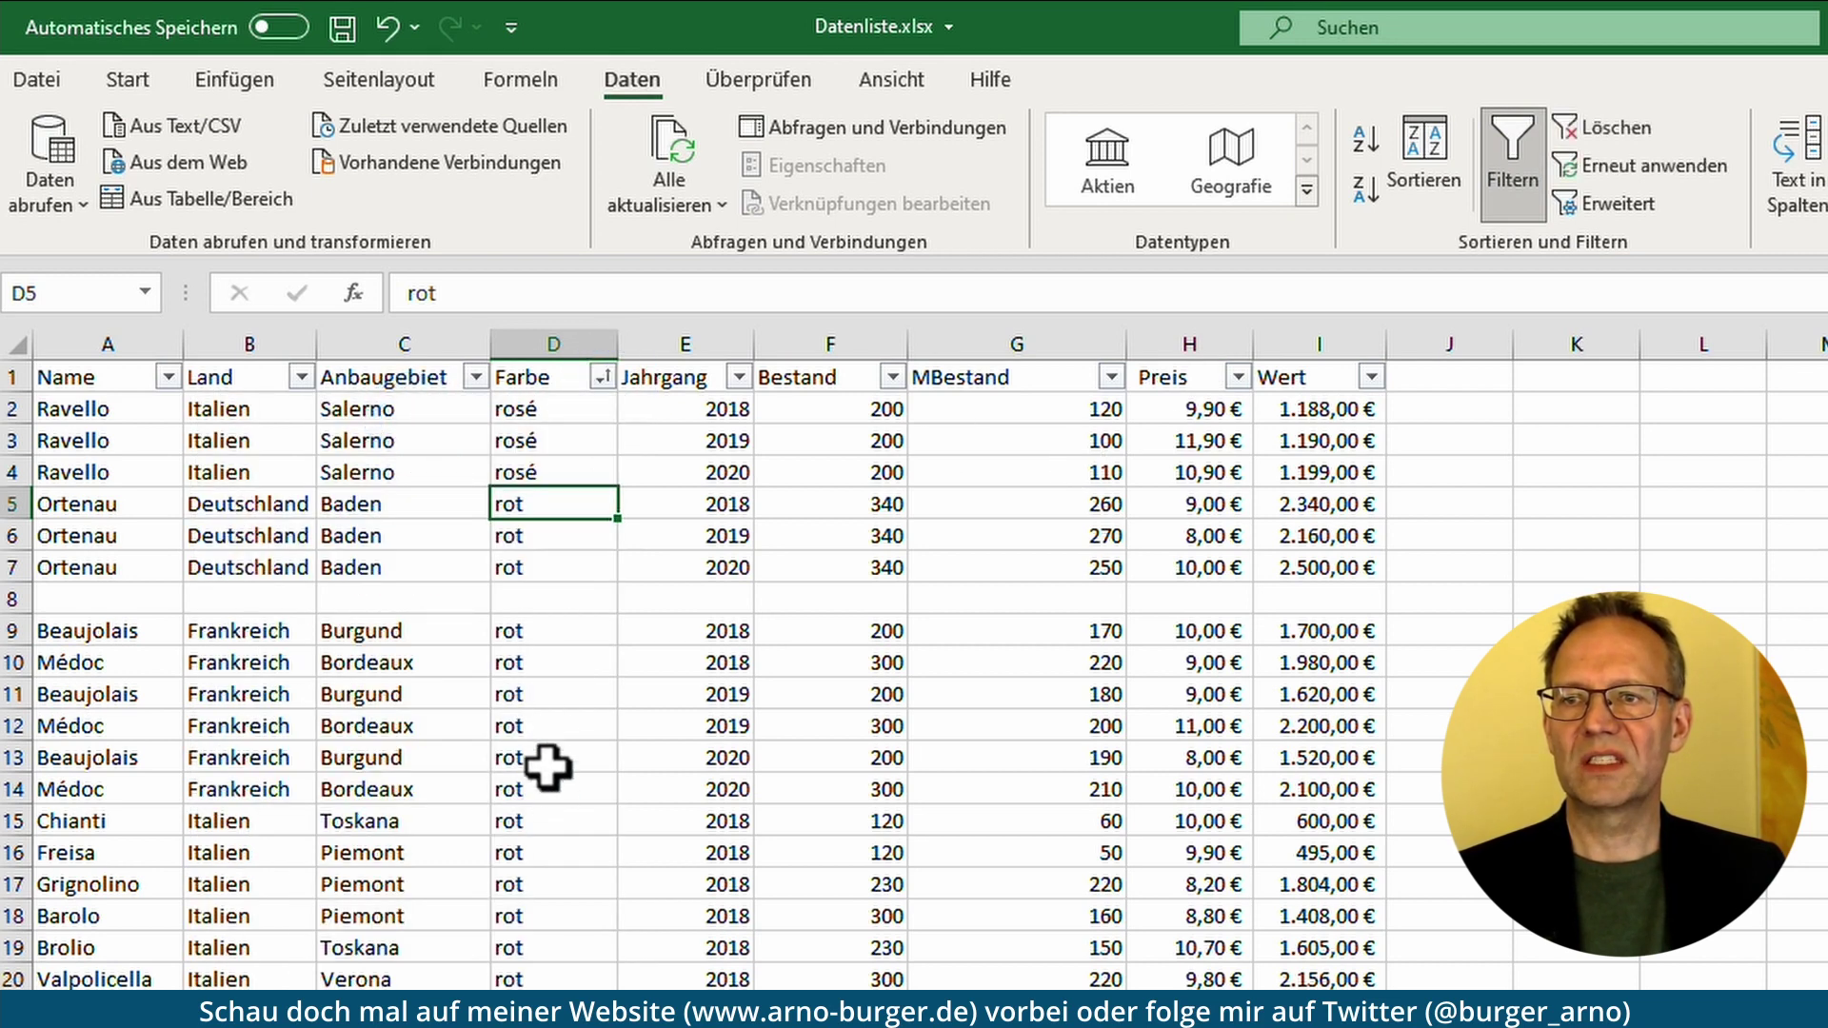
left_click(604, 378)
left_click(416, 458)
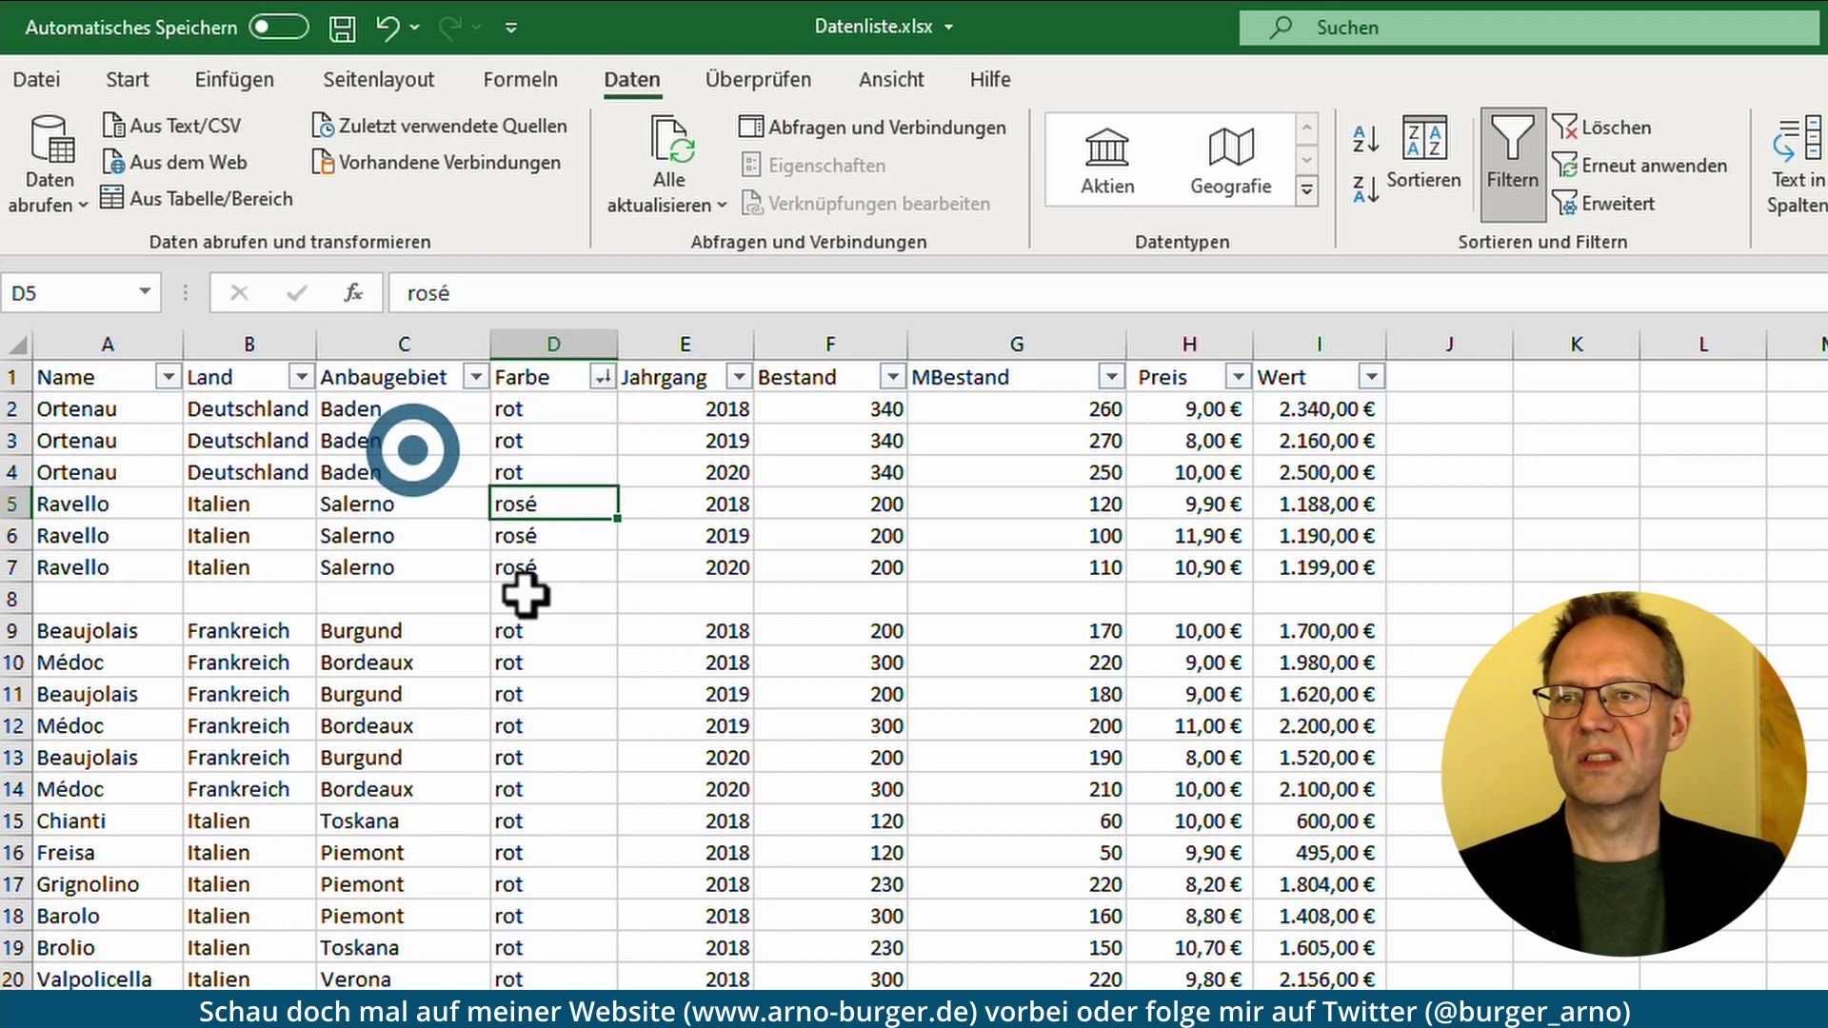
left_click(602, 378)
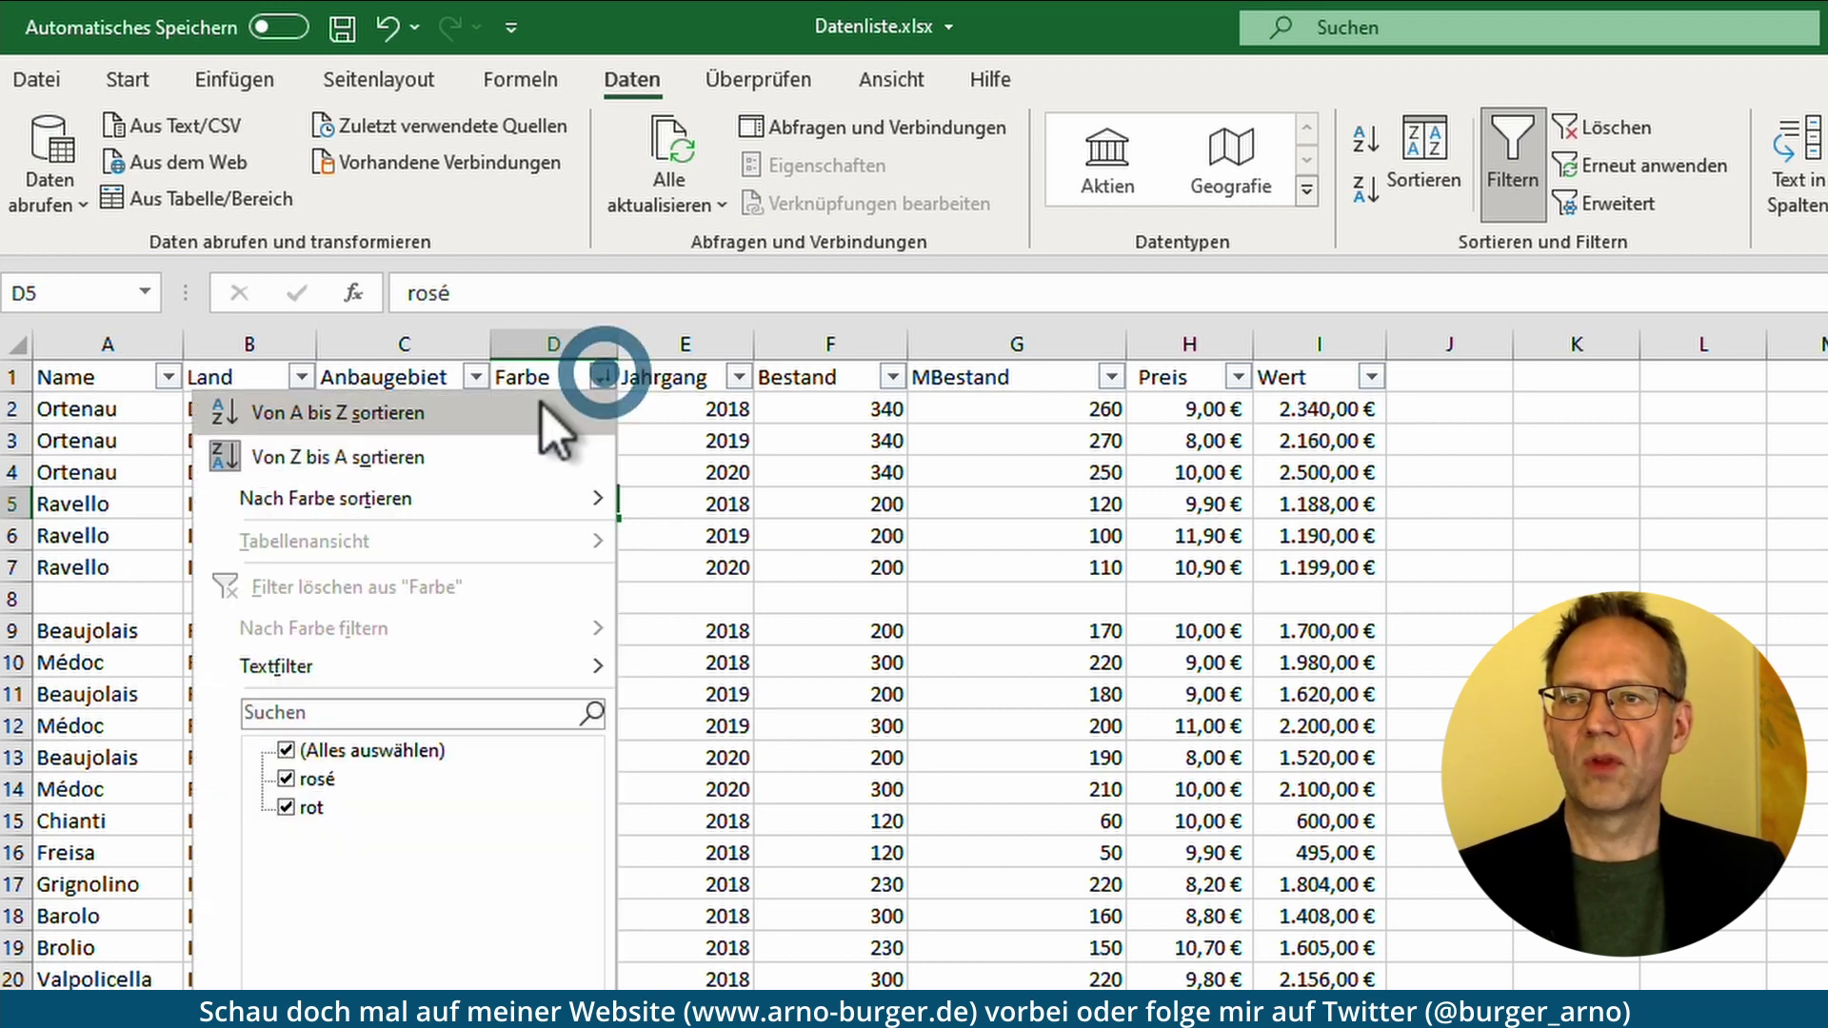
left_click(534, 412)
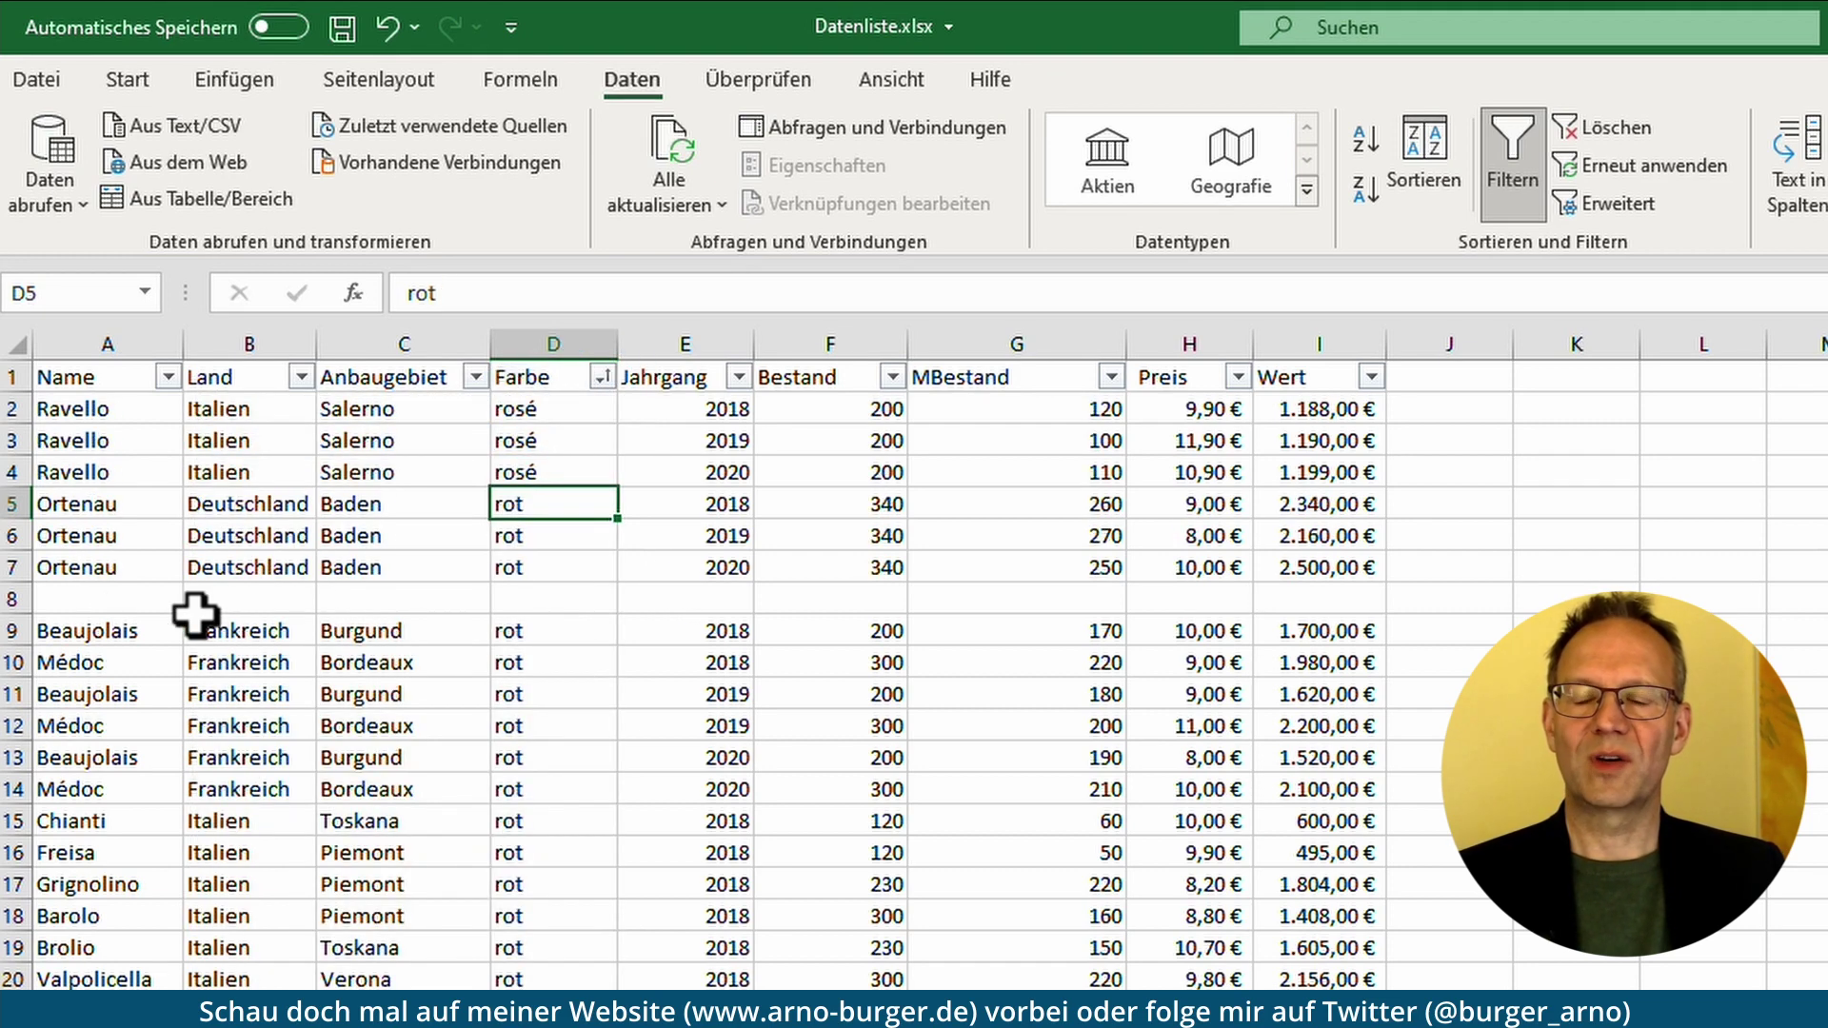
- Delete the empty row 8 between the Ortenau and Beaujolais records
left_click(11, 598)
right_click(11, 598)
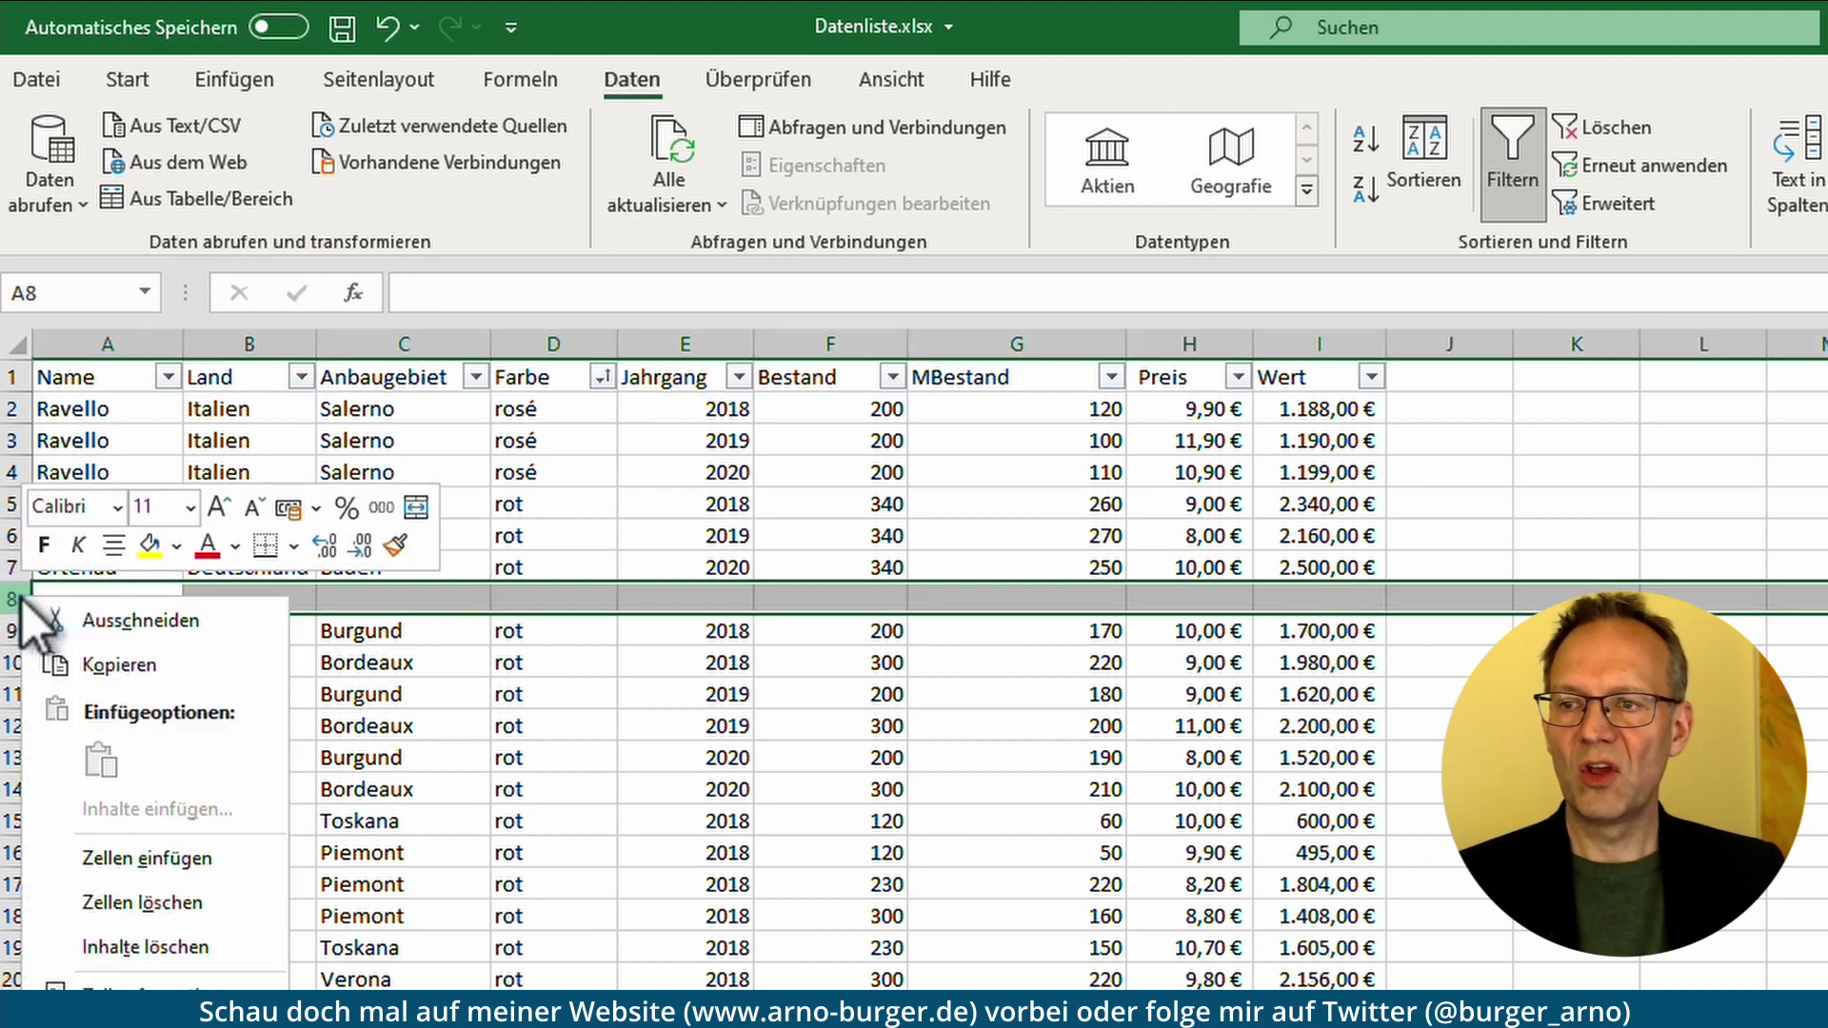
left_click(143, 902)
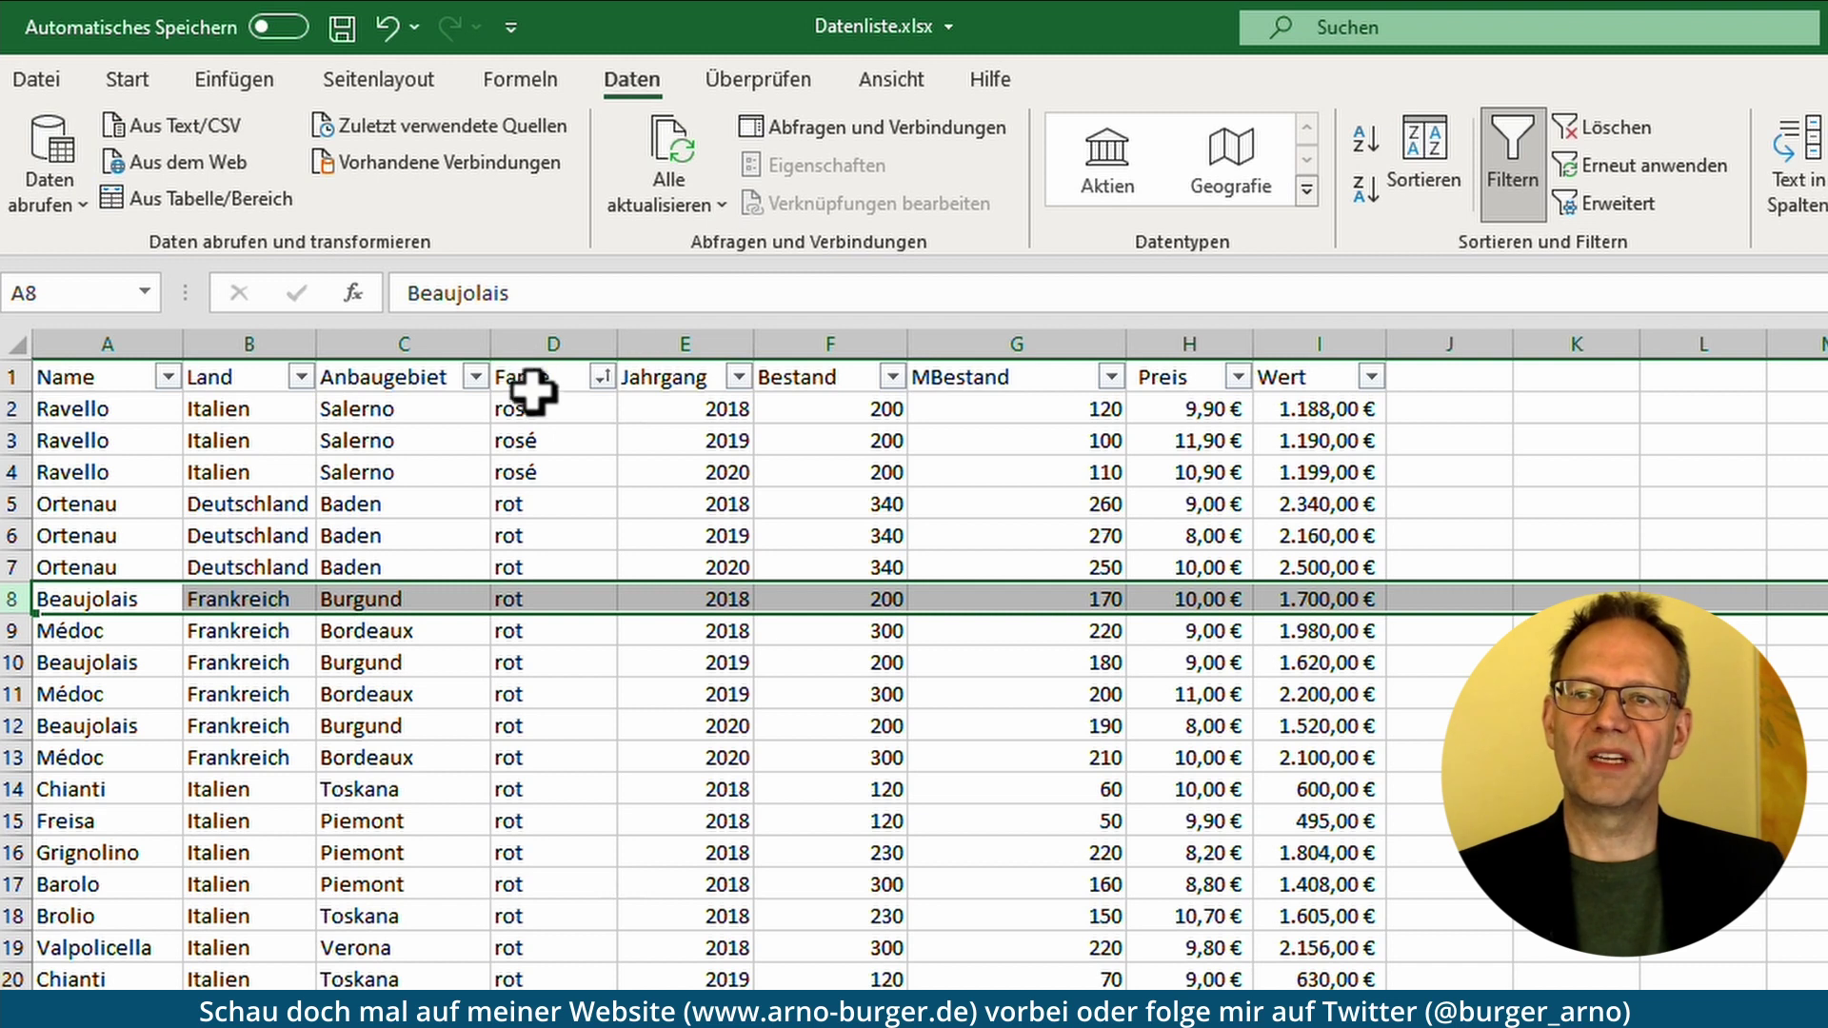
- Insert an empty row above row 5, directly below the three rosé wines
left_click_drag(533, 409, 526, 470)
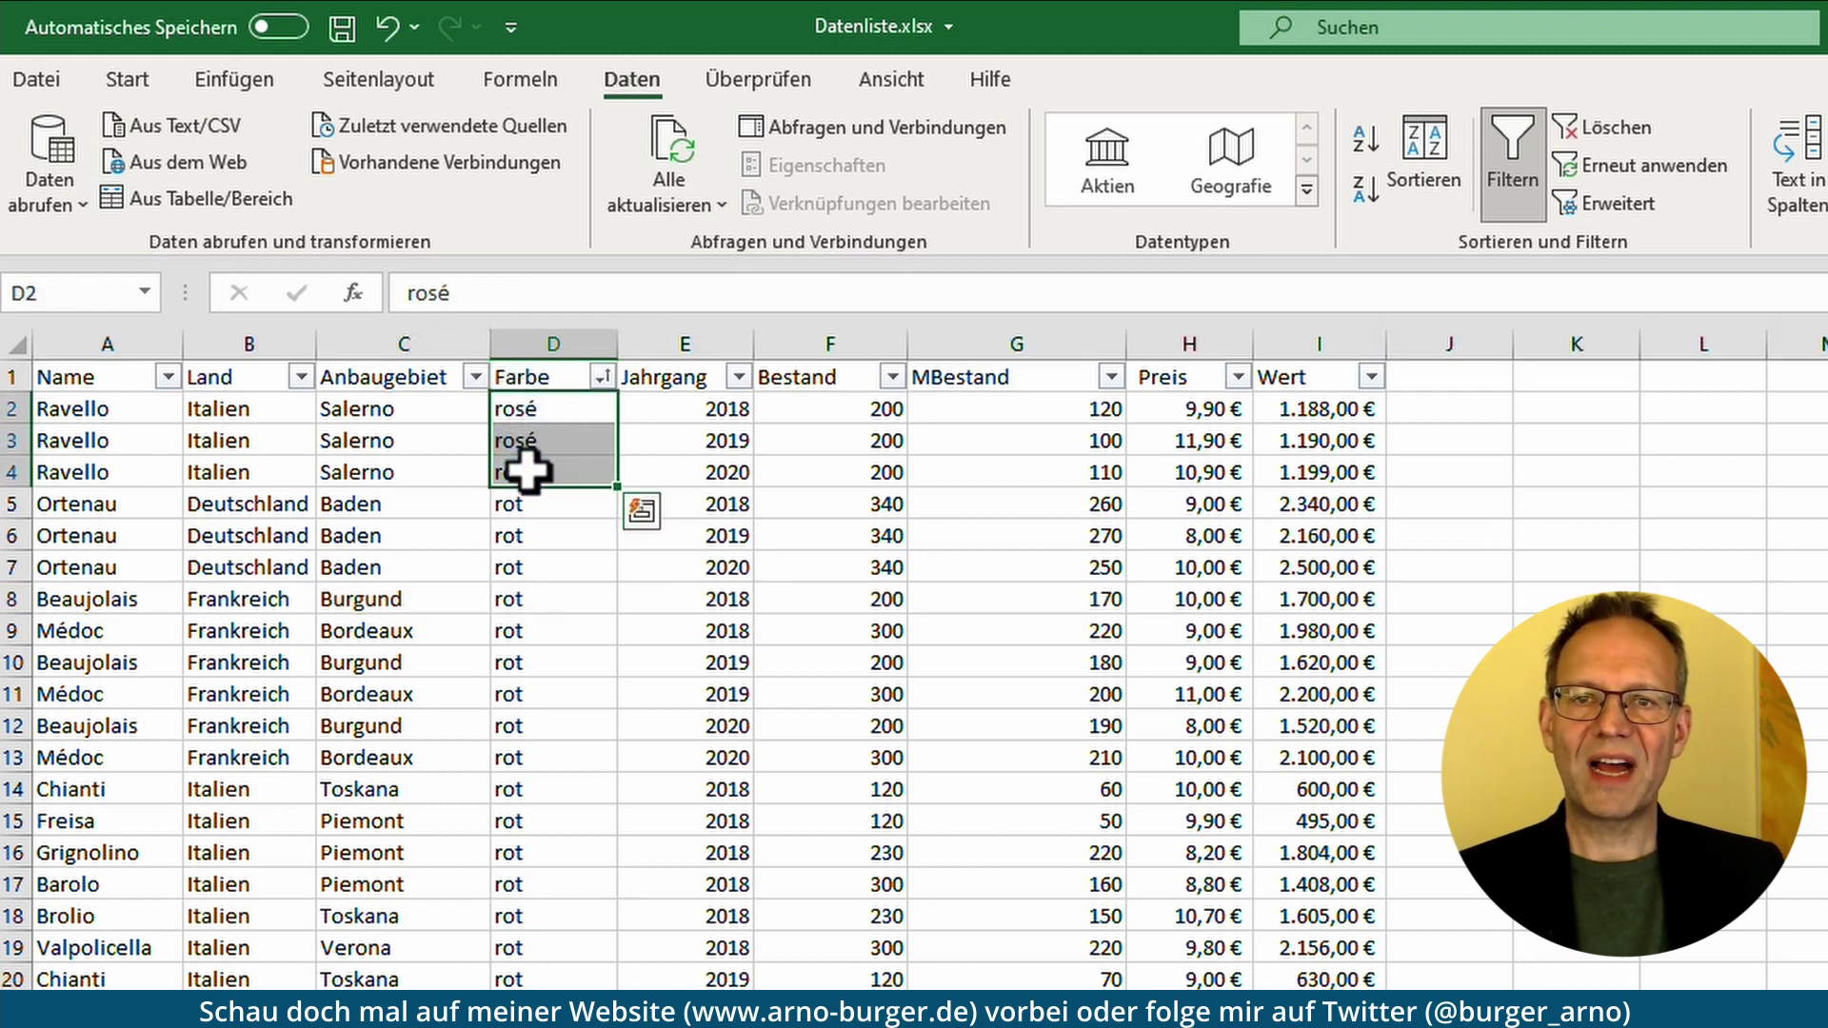
left_click(12, 506)
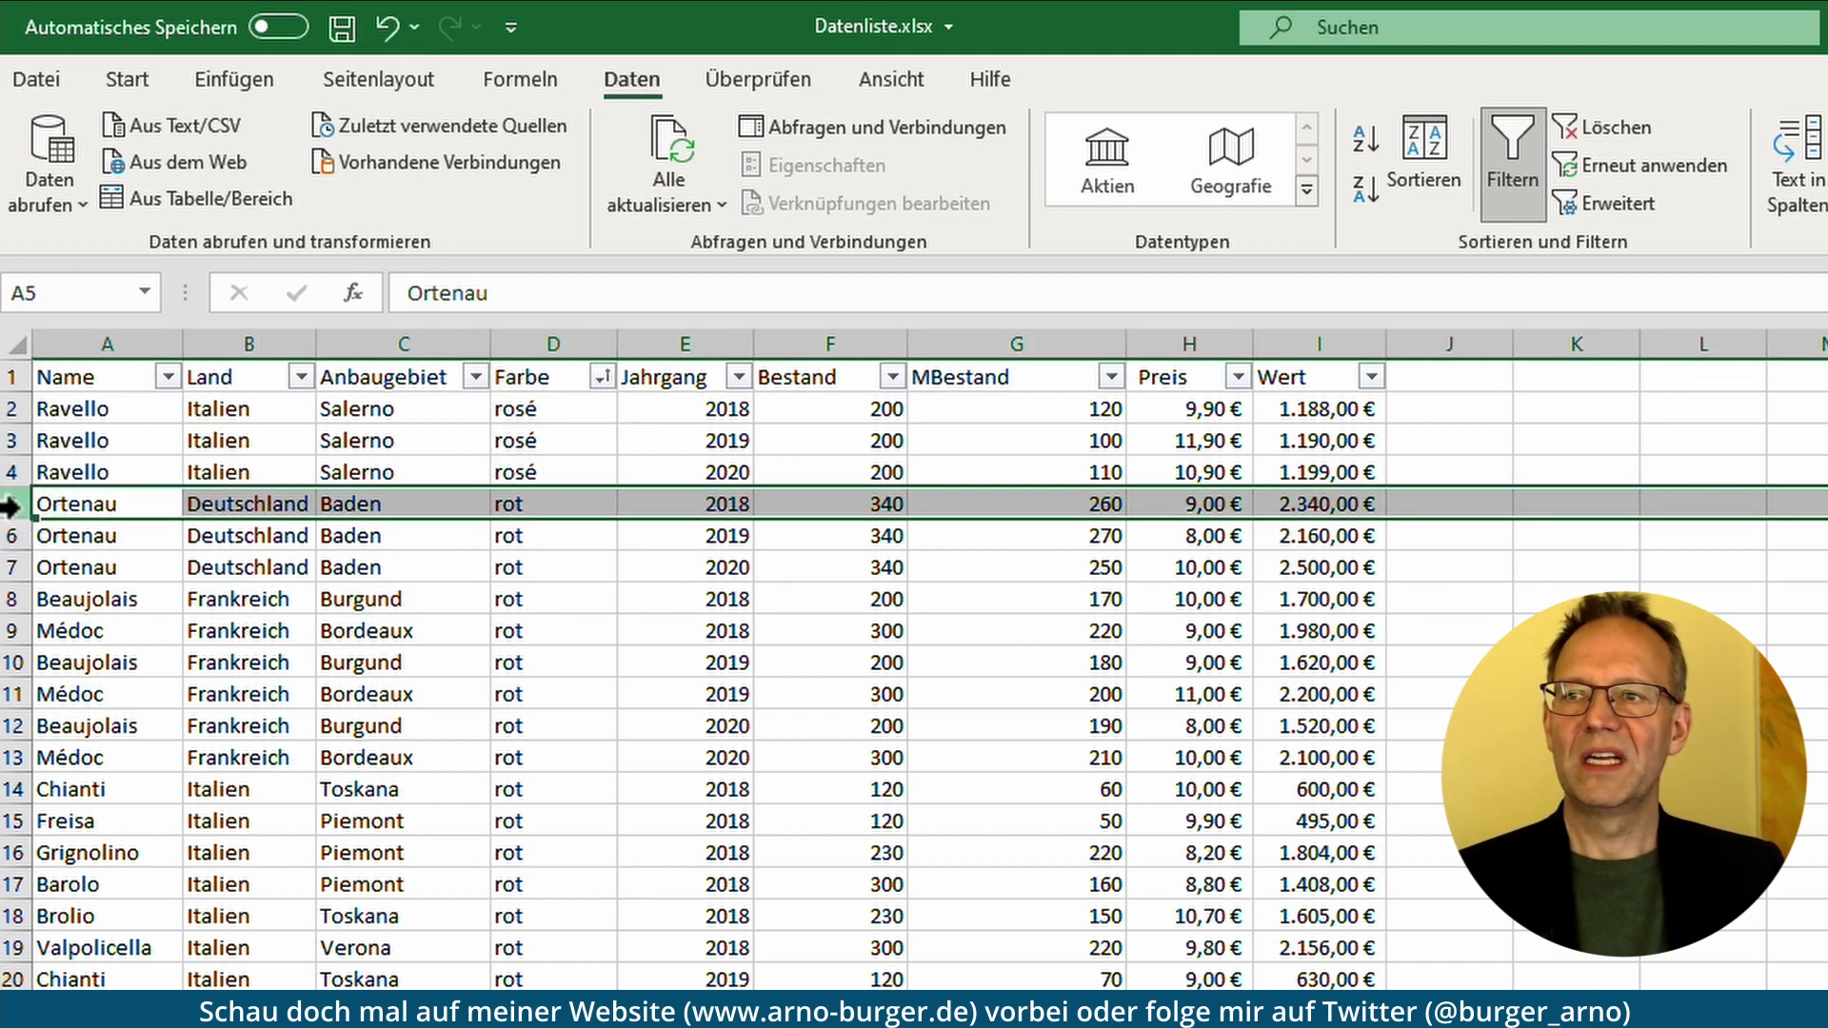
right_click(16, 506)
left_click(152, 769)
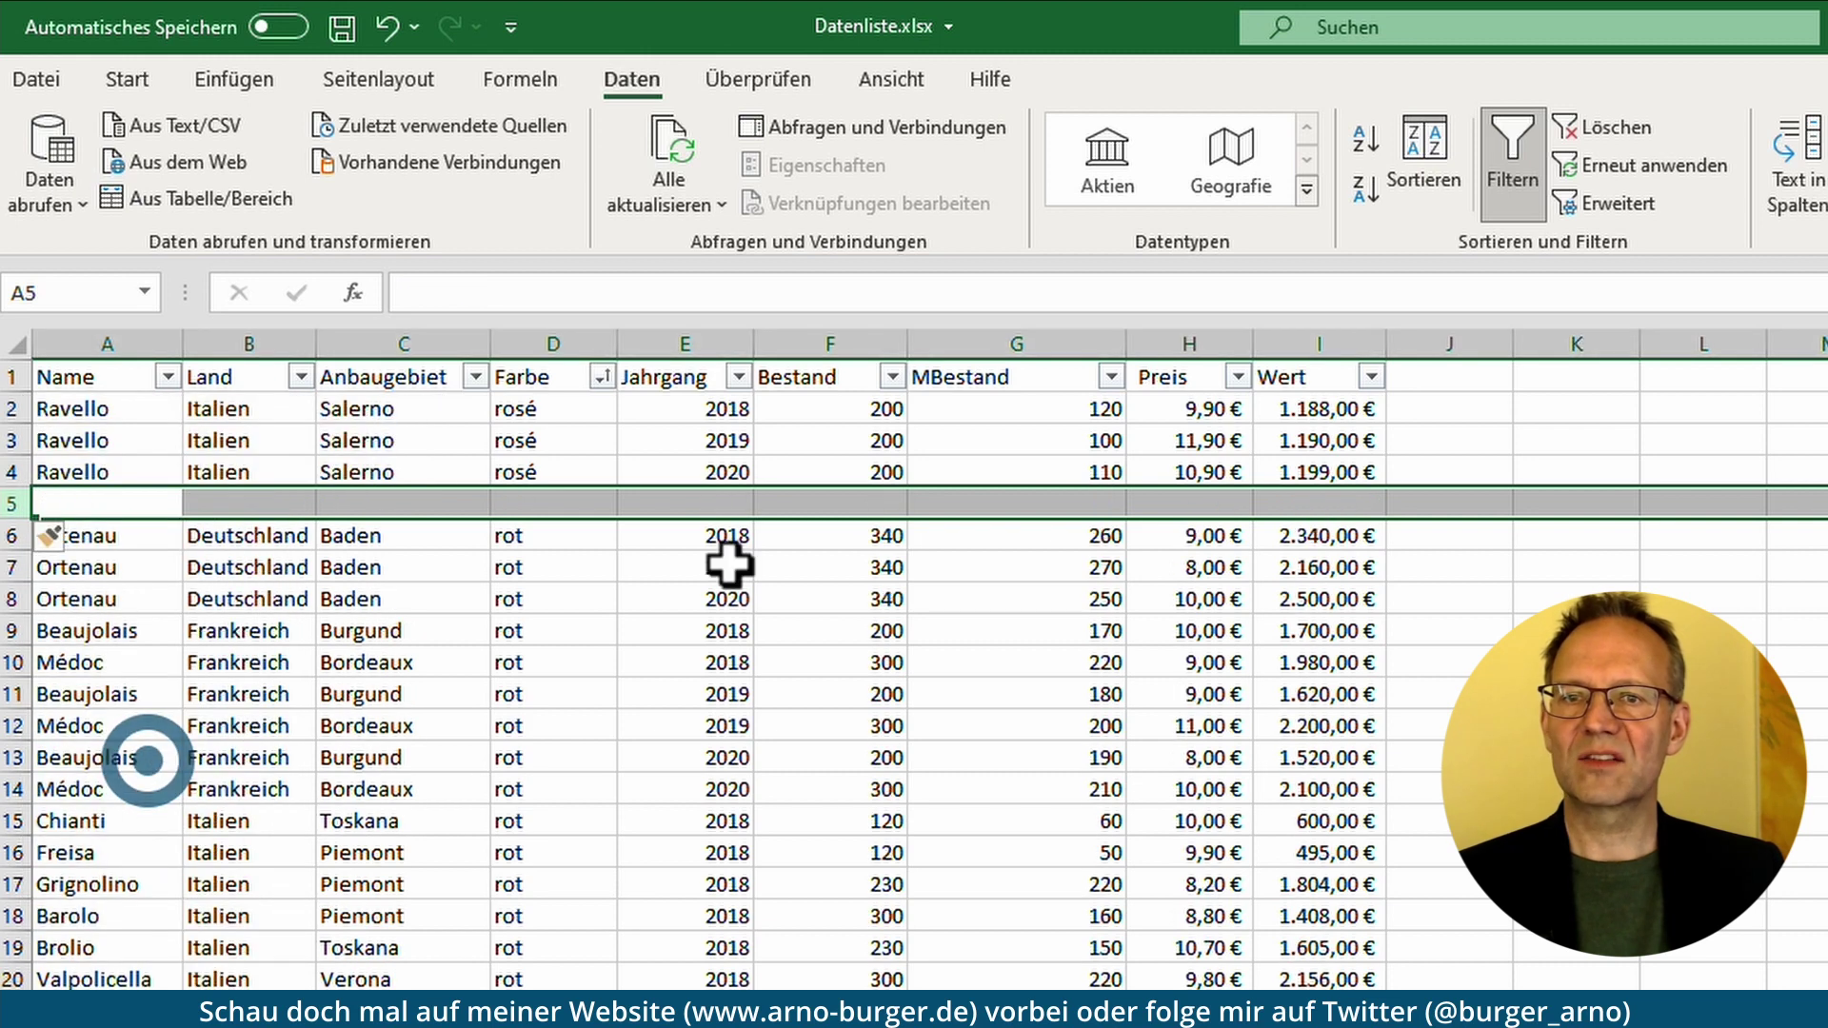
- Total the Wert amounts of the rosé wines in I5 with the formula =Summe(I2:I4)
left_click(1362, 501)
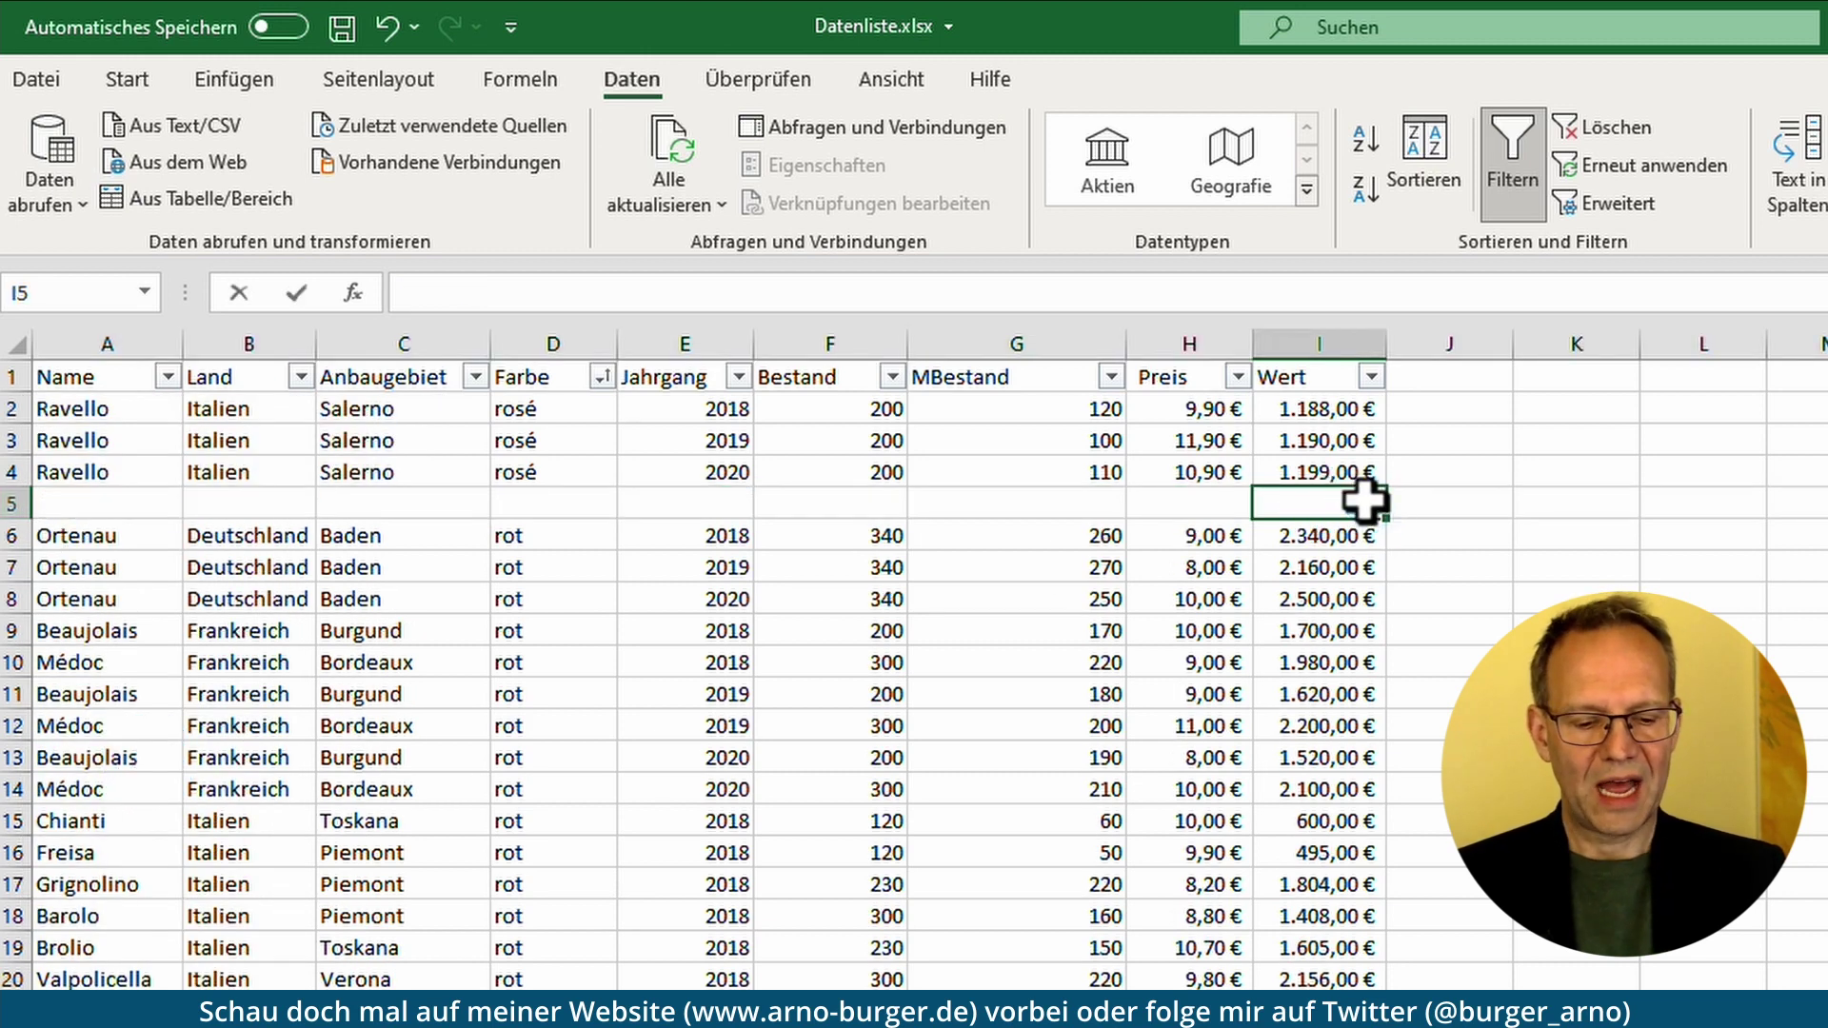
type("=Summe(")
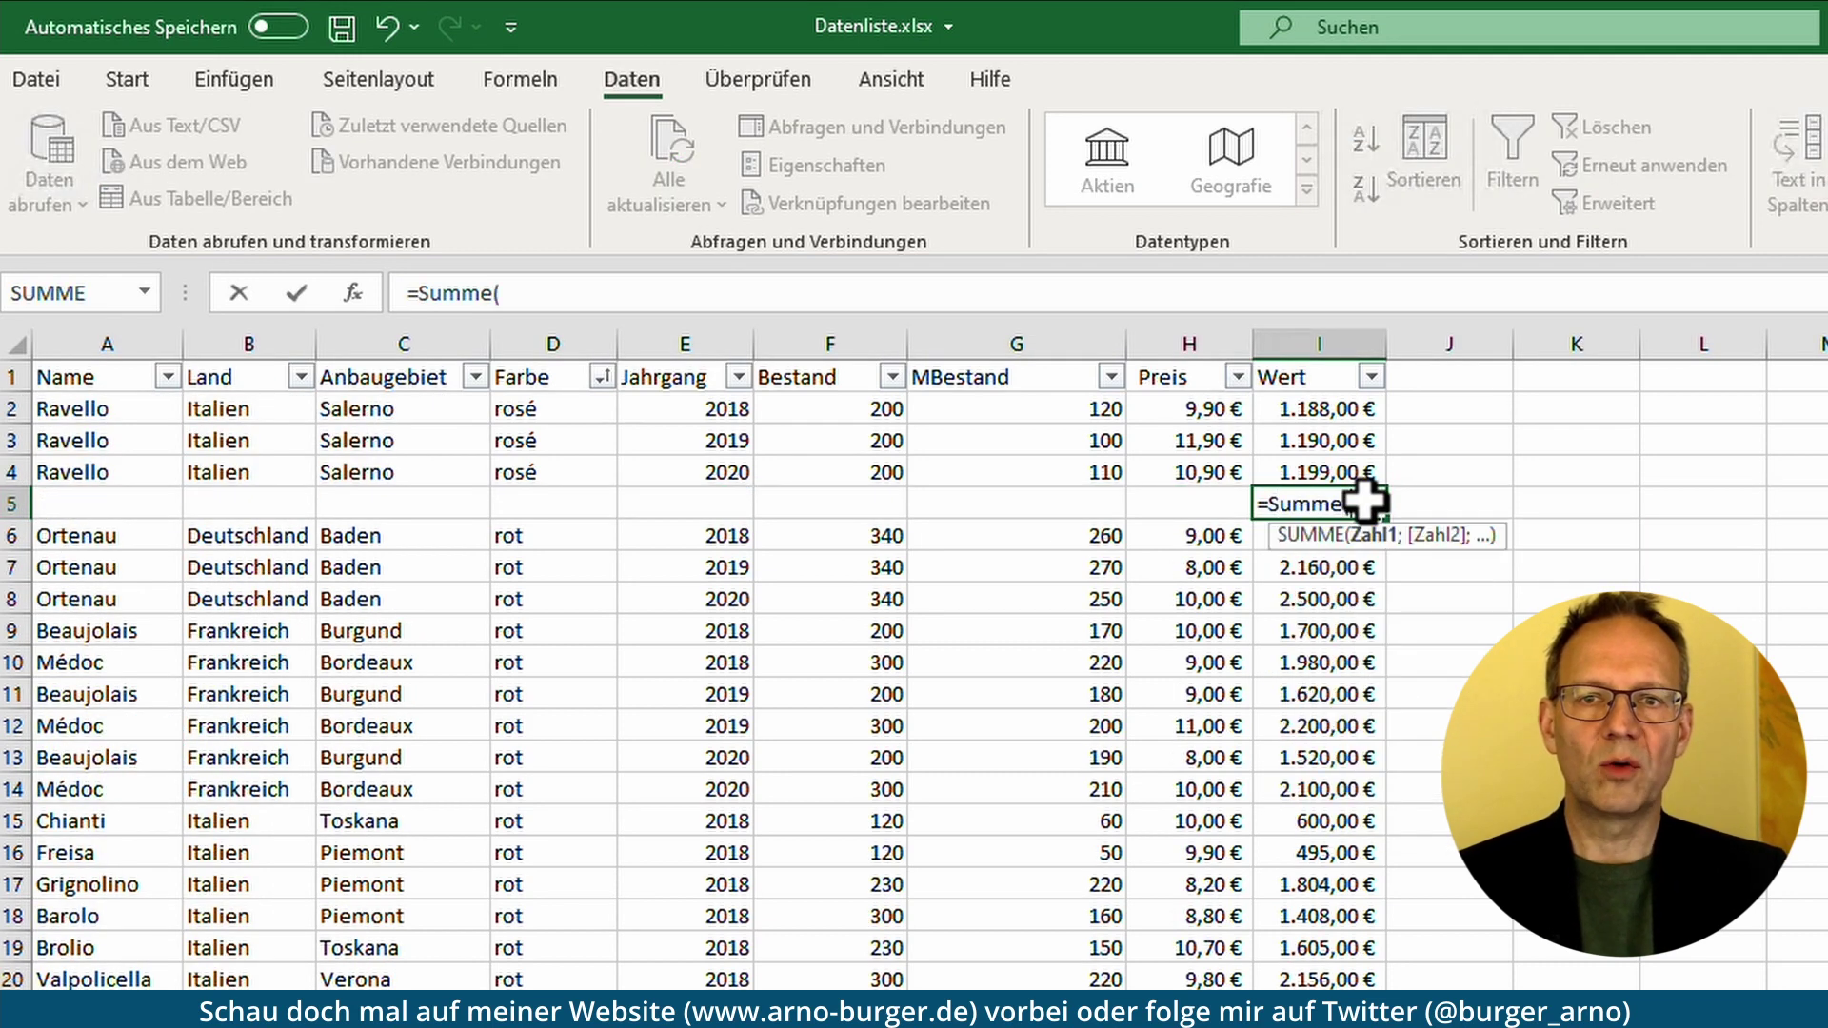
key("Up")
key("shift+Up")
key("shift+Up")
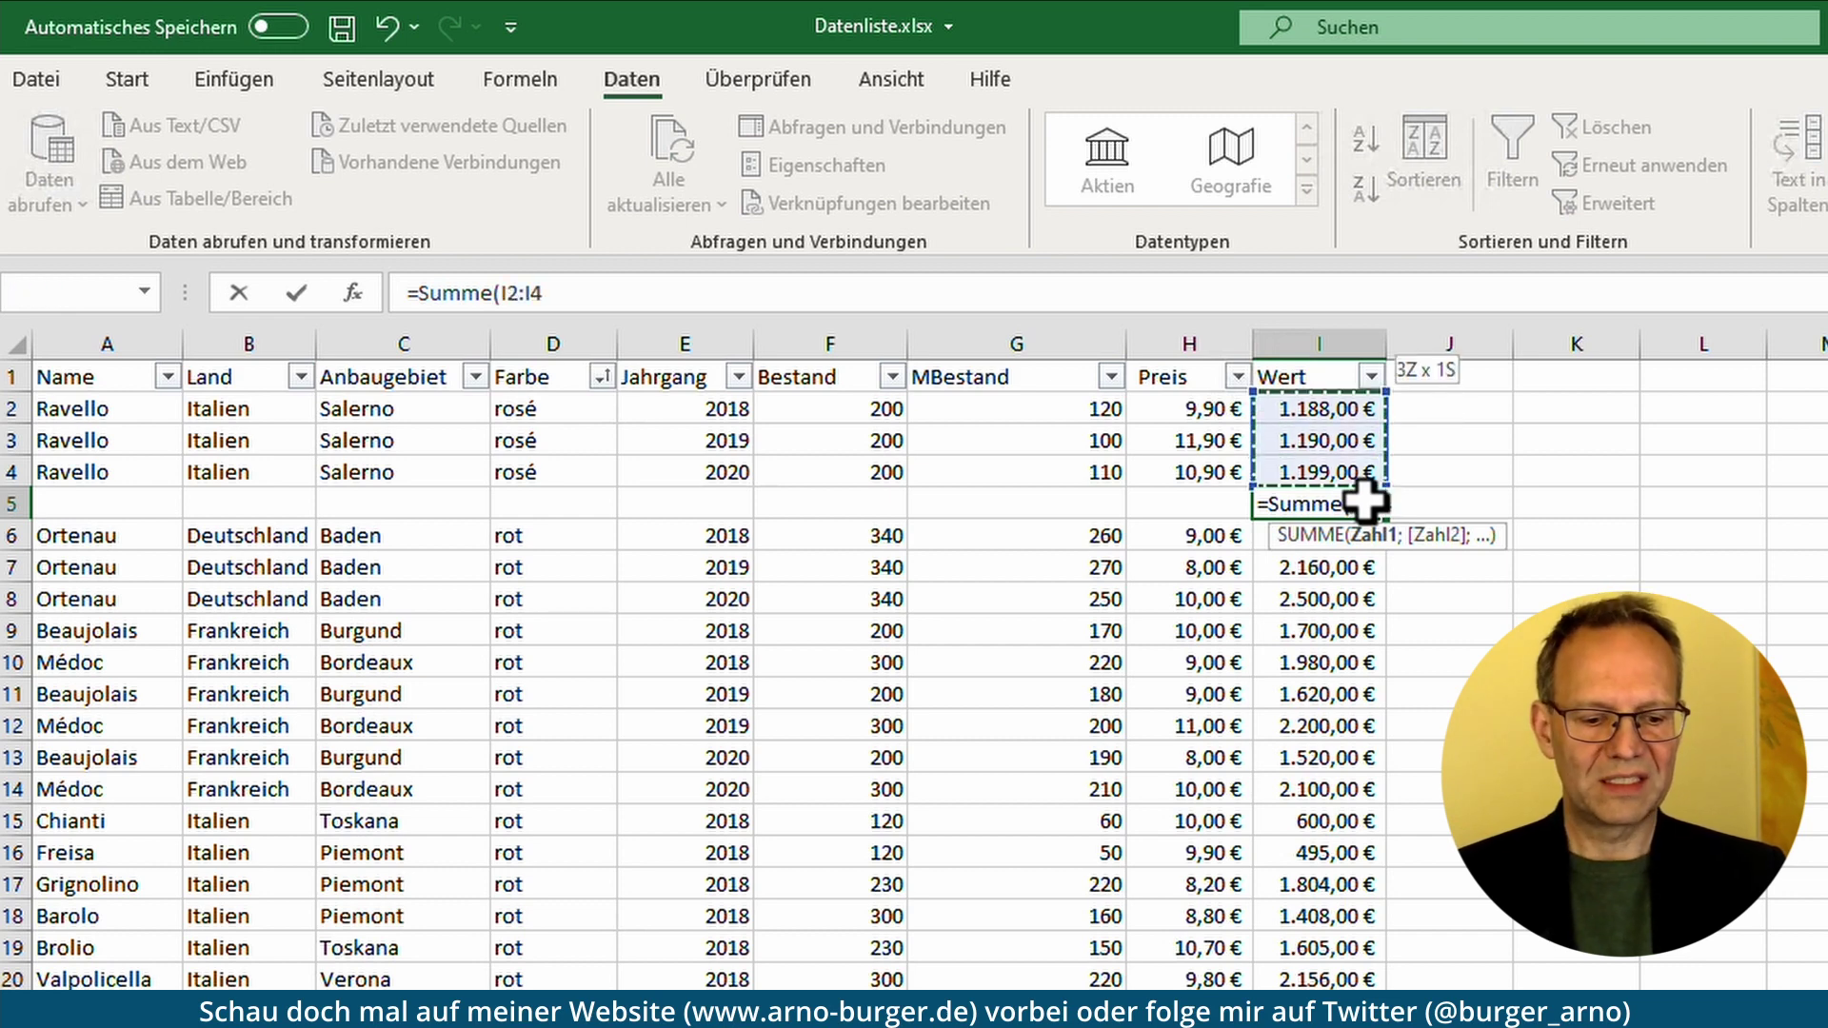
type(")")
key("Return")
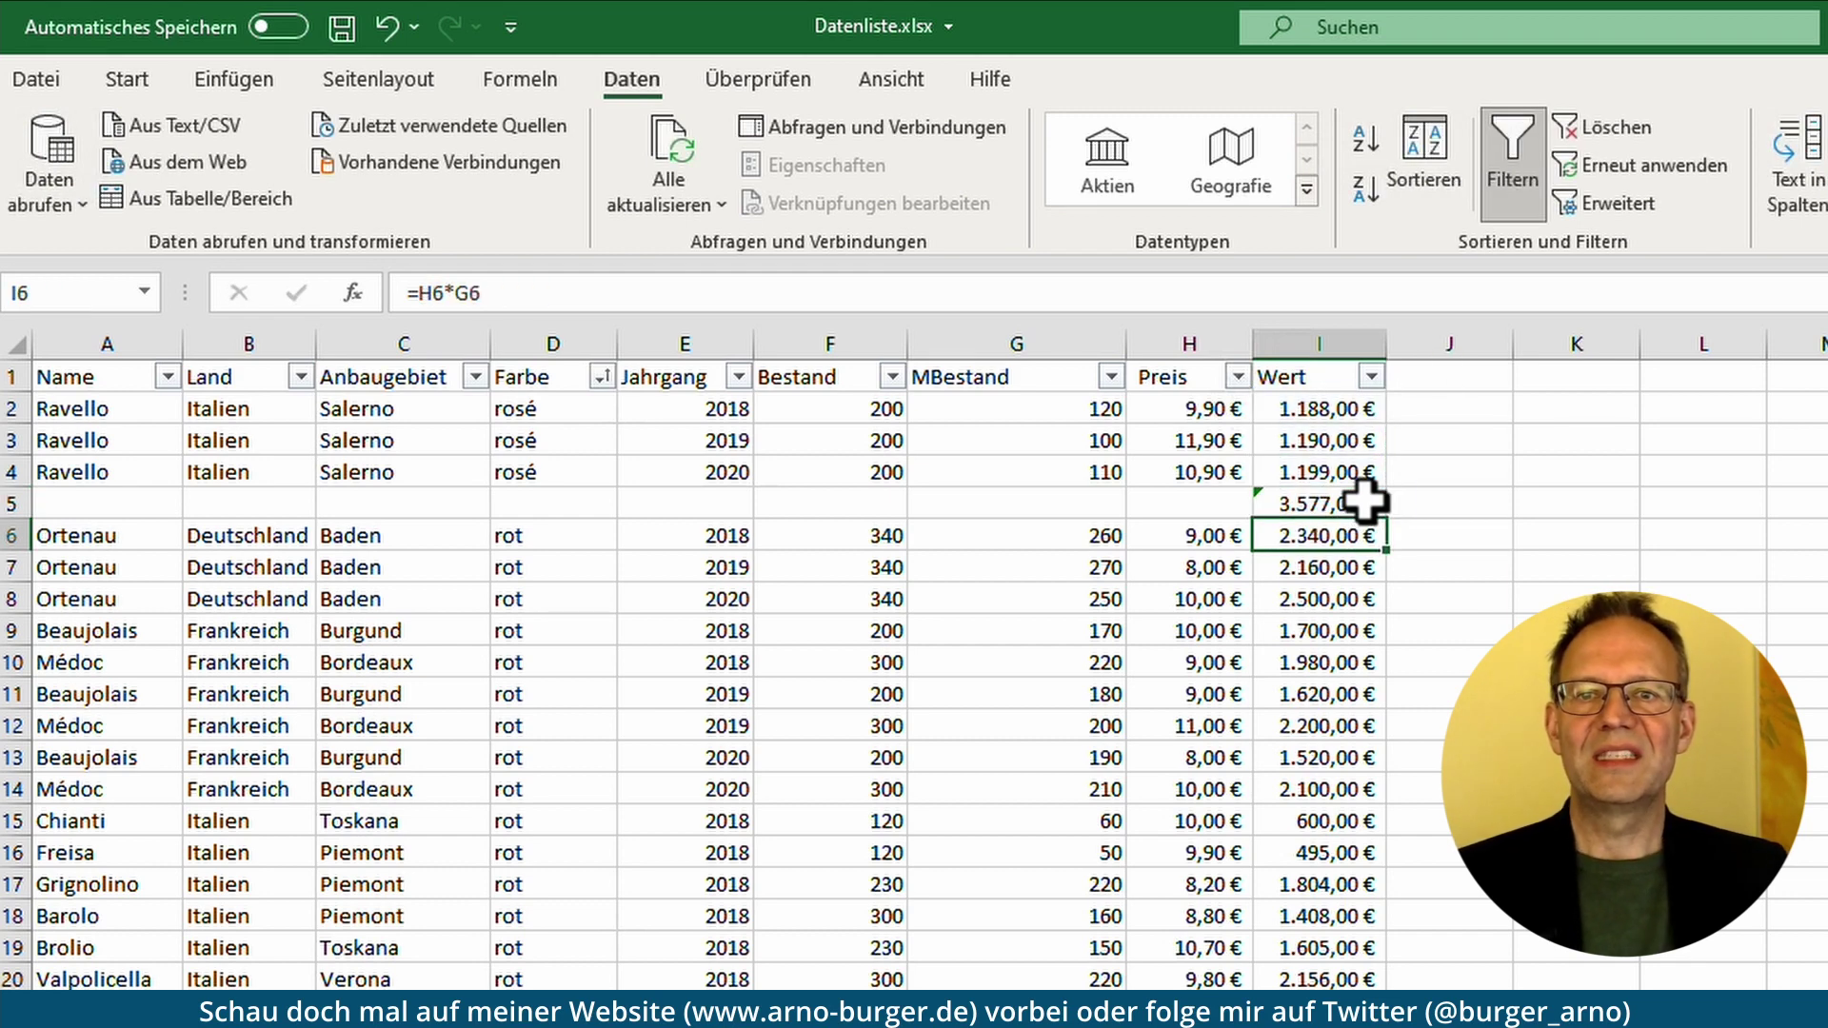
left_click(1367, 500)
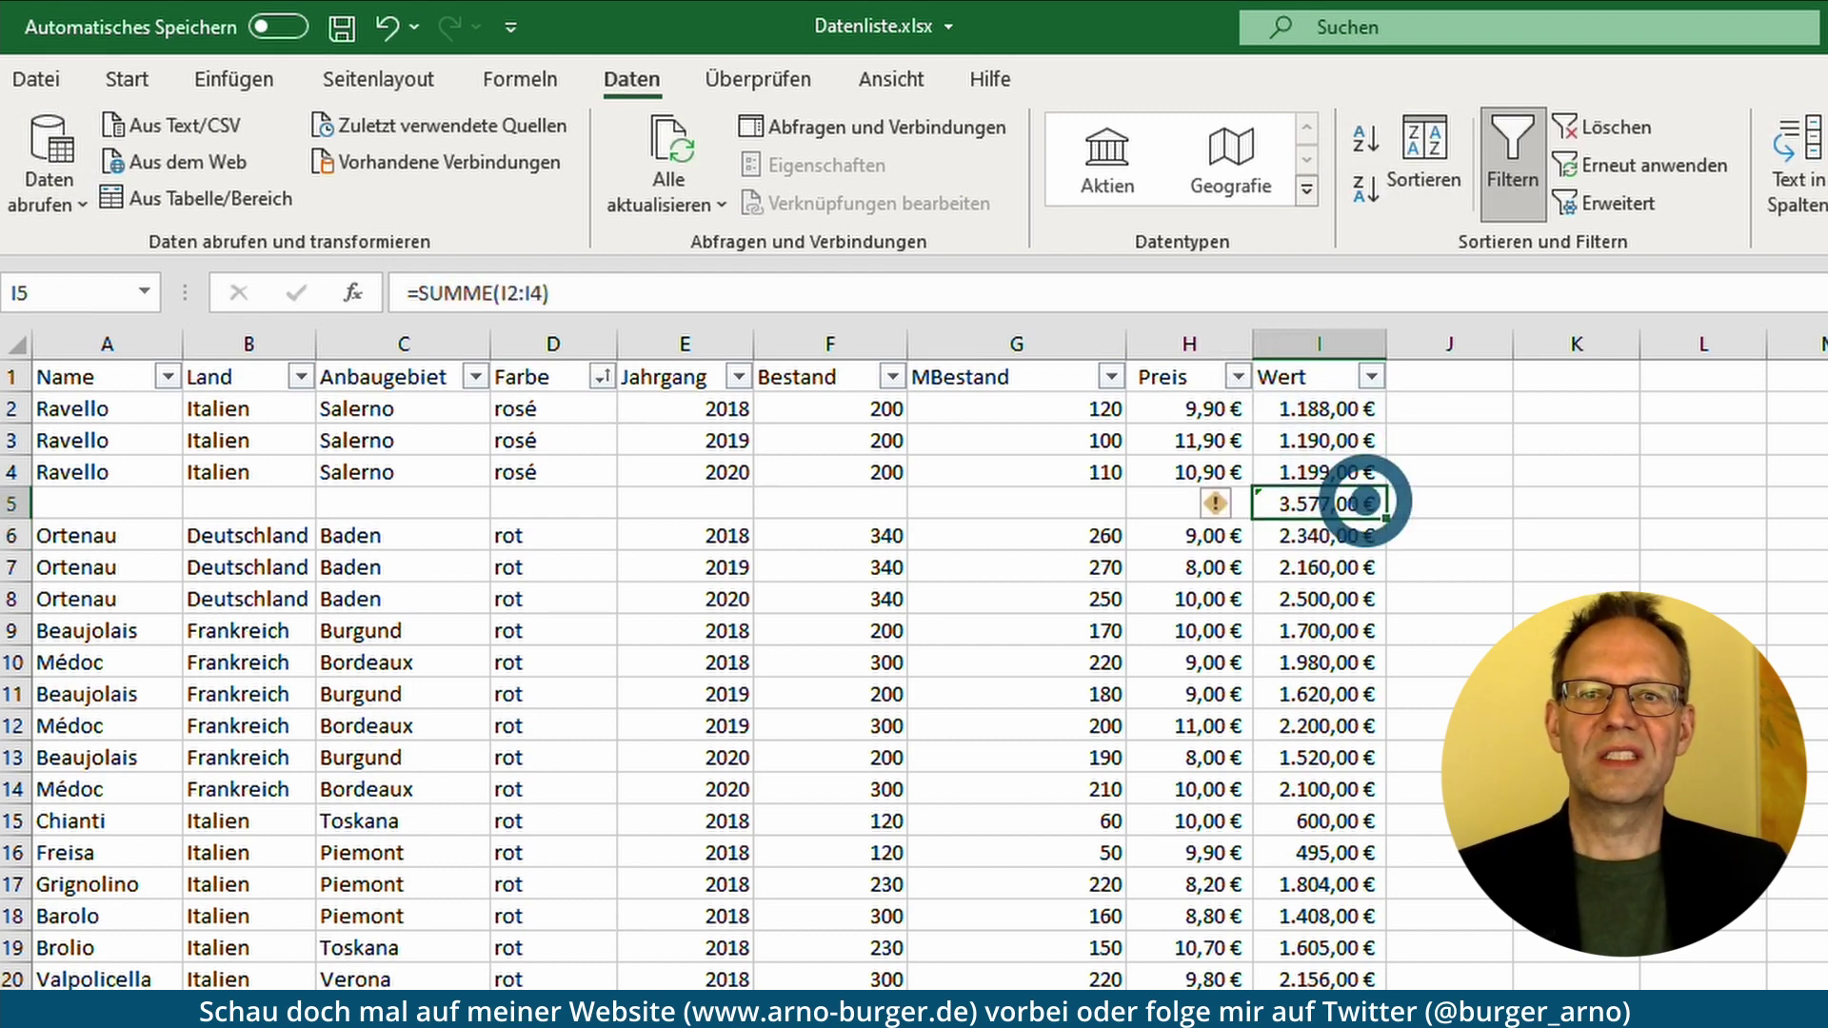
left_click(1114, 757)
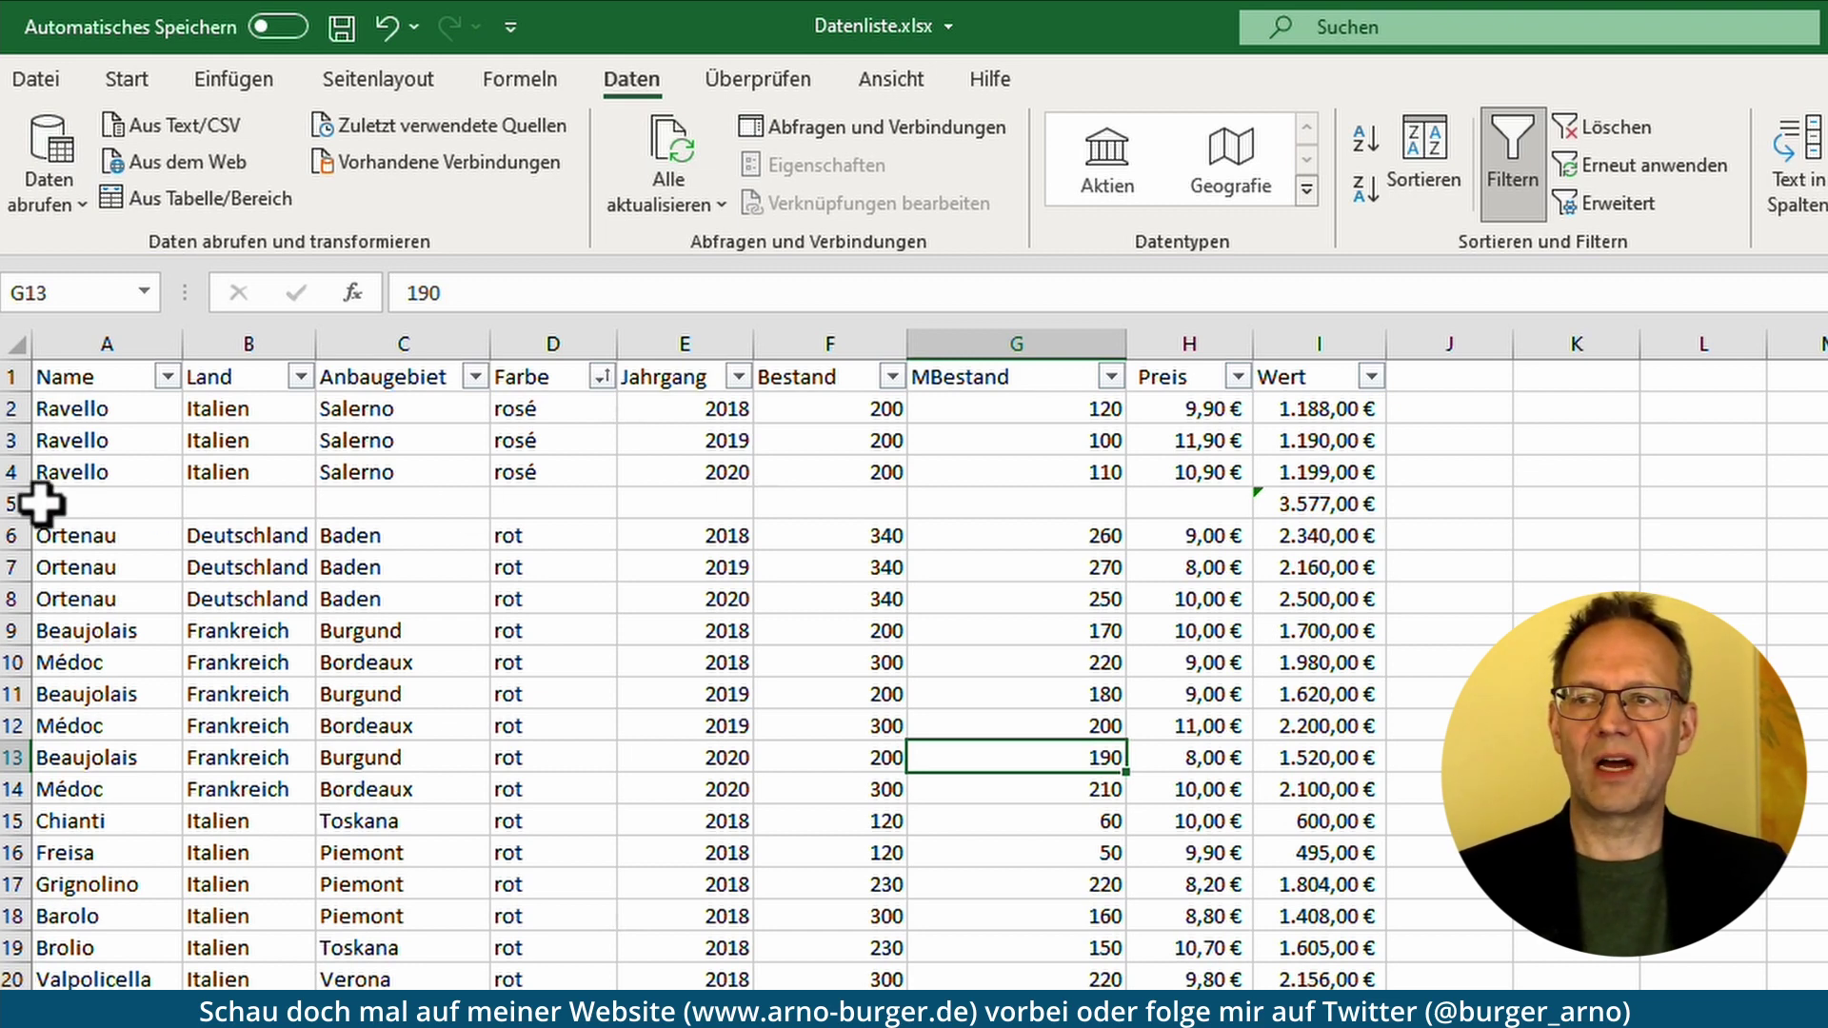
- Sort the list by Farbe from A to Z with the sum row 5 included
left_click(17, 503)
left_click(766, 435)
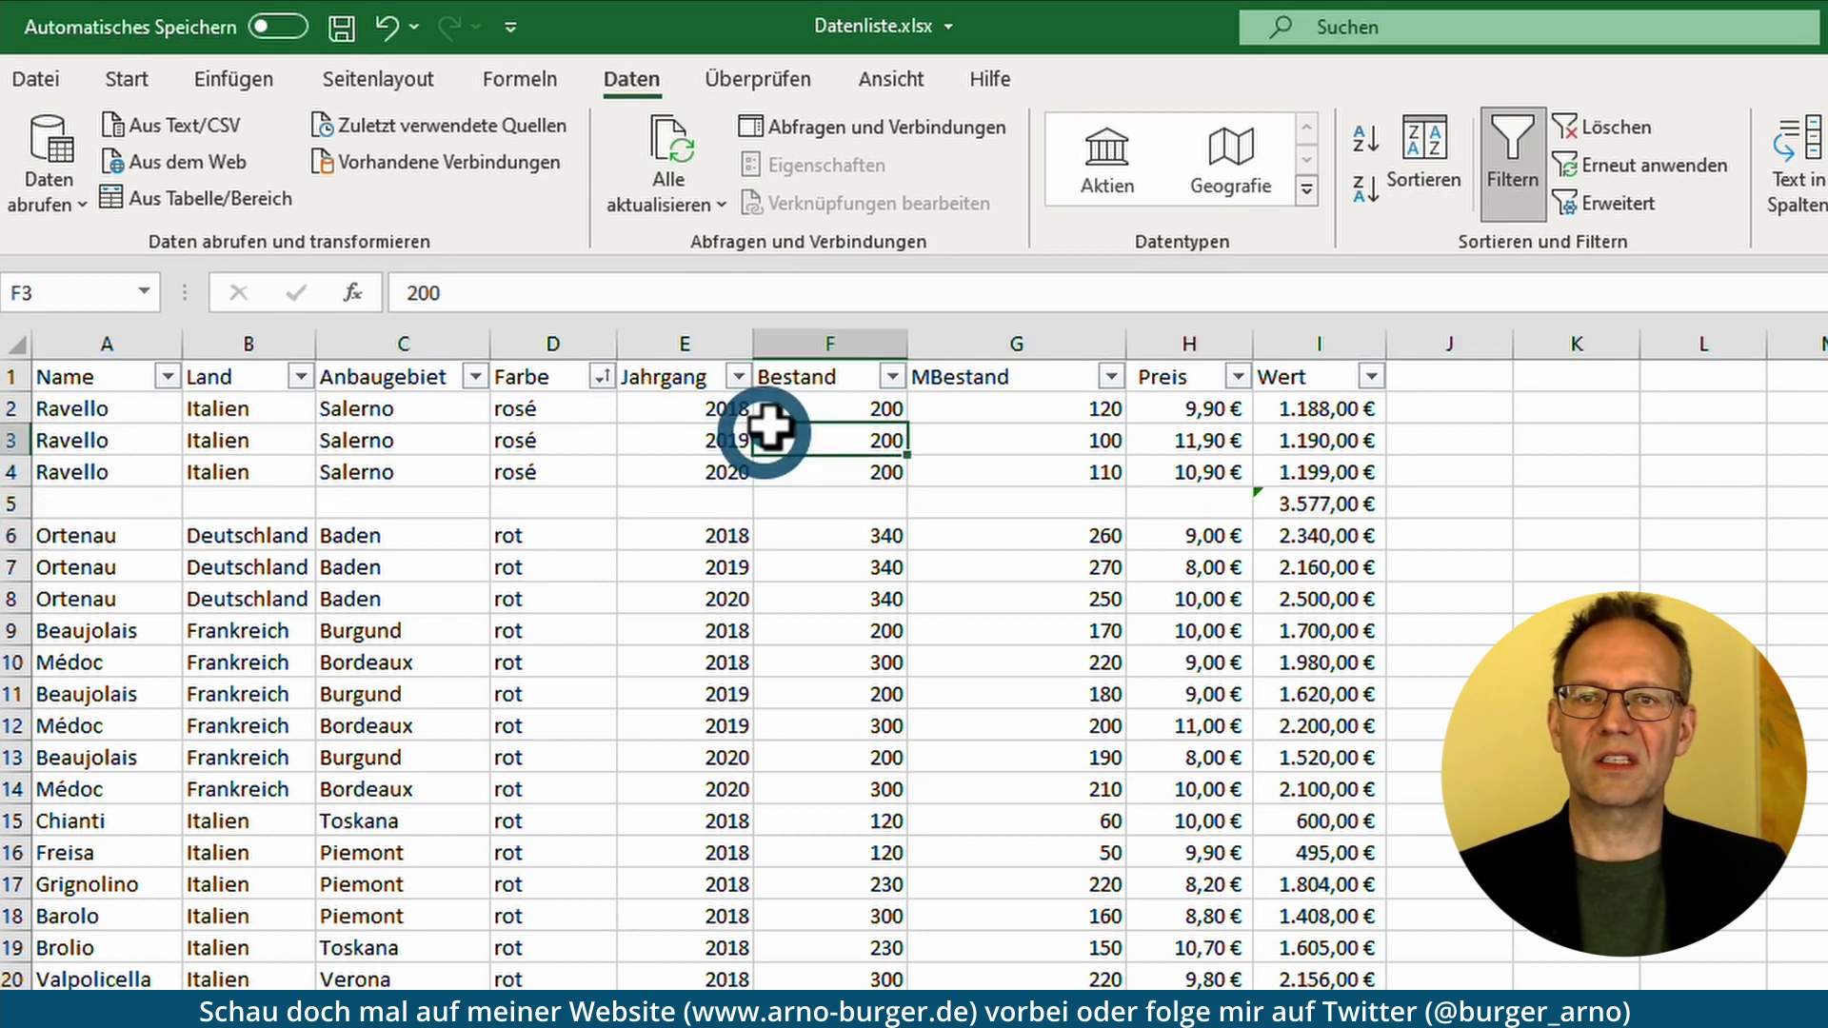
left_click(601, 376)
left_click(352, 409)
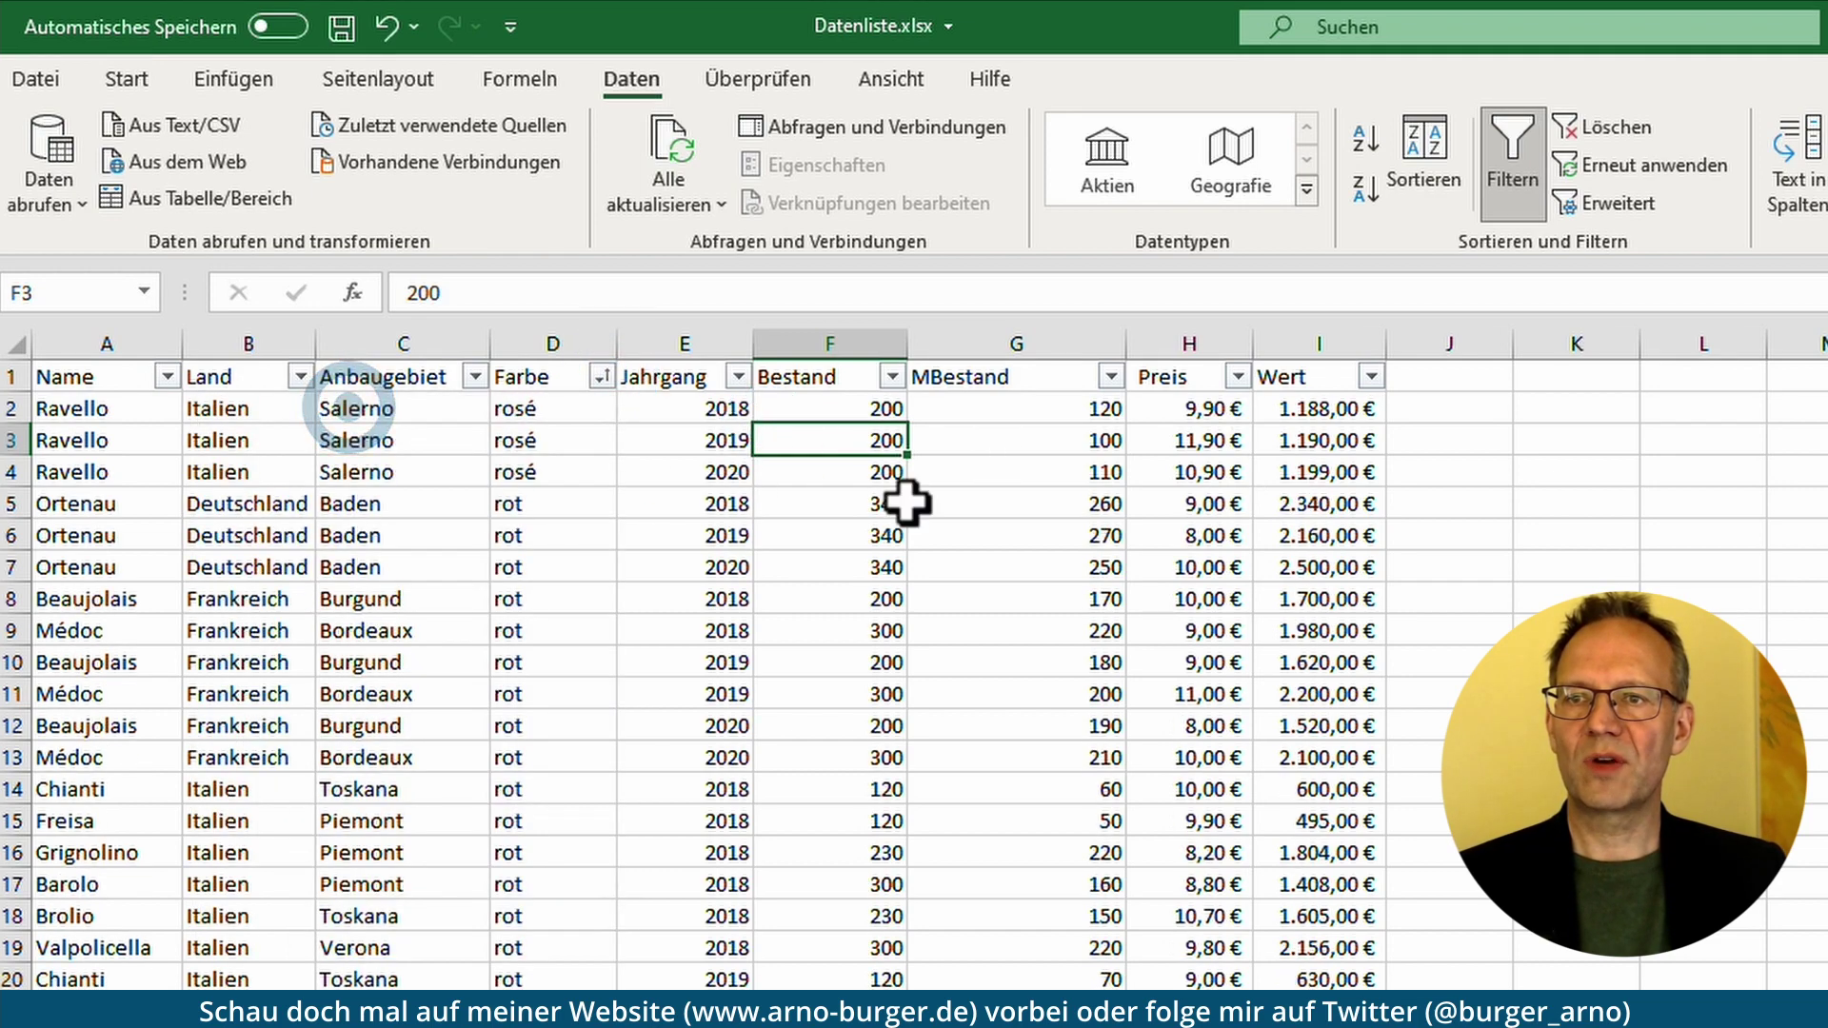
- Examine the cell references of the sum formula in I62 below the list, leaving the formula unchanged
scroll(1243, 463, "down", 13)
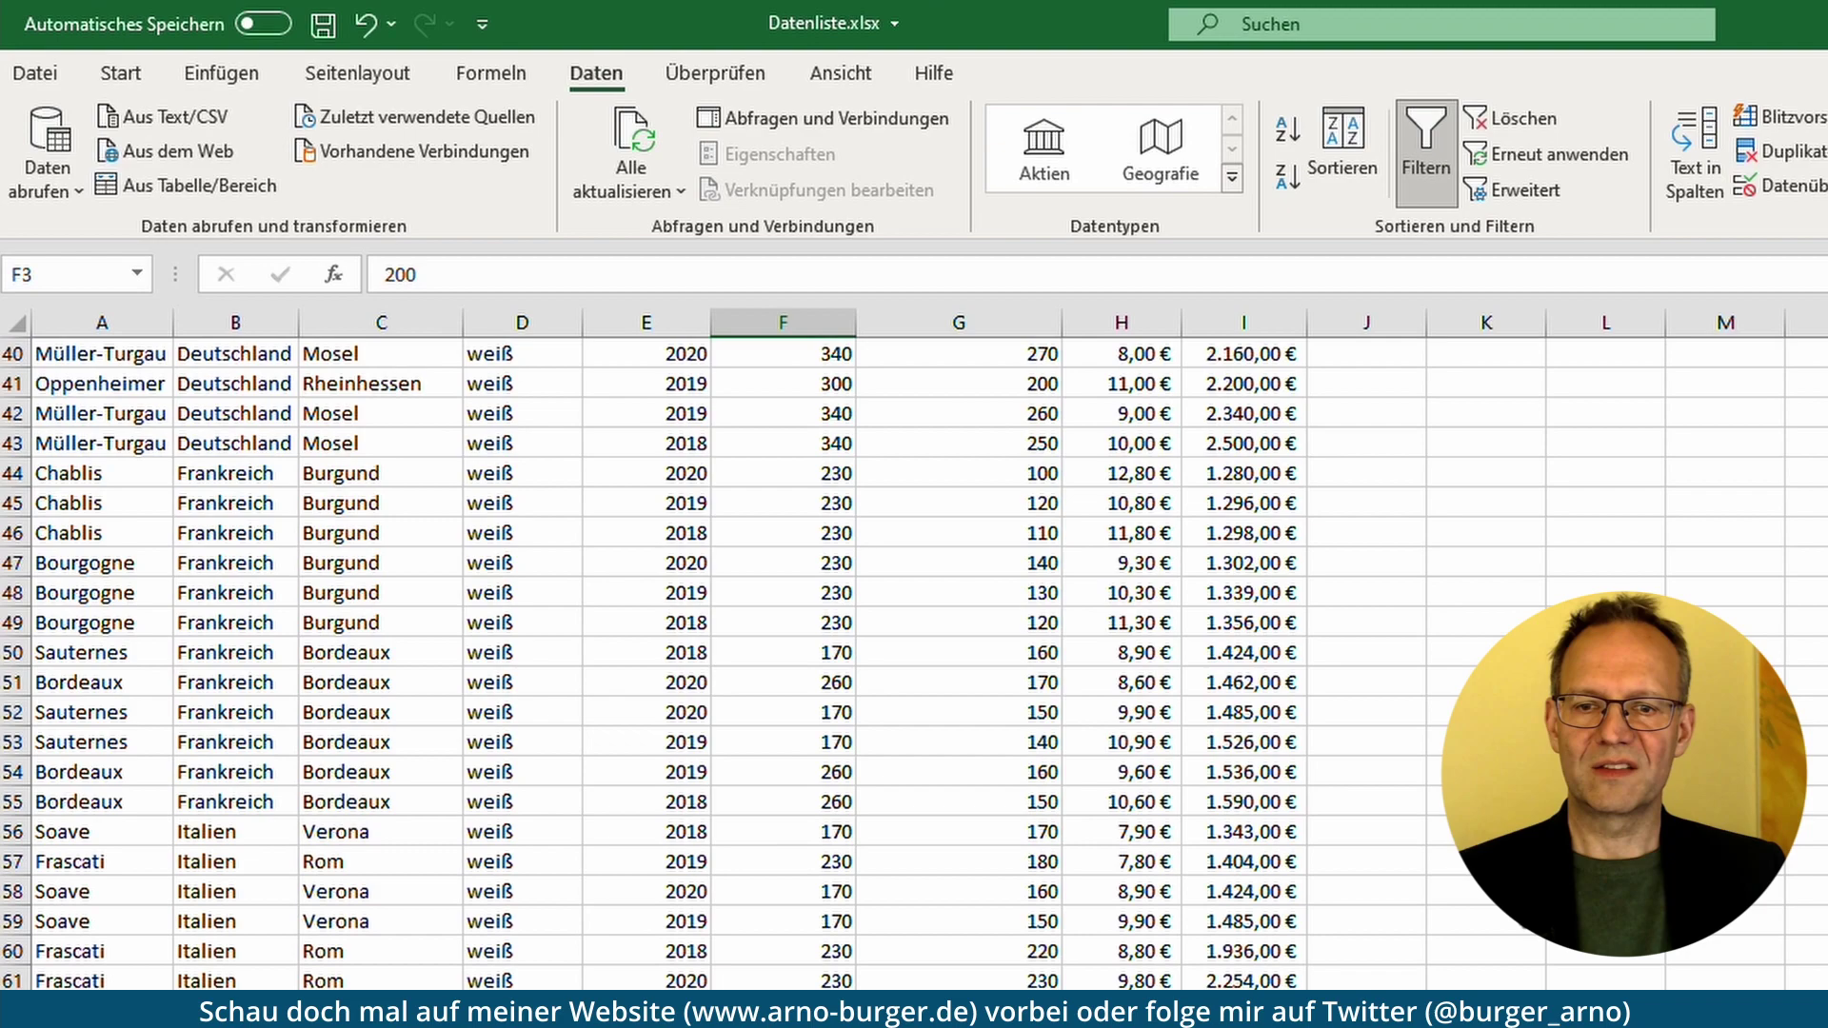
left_click(1083, 869)
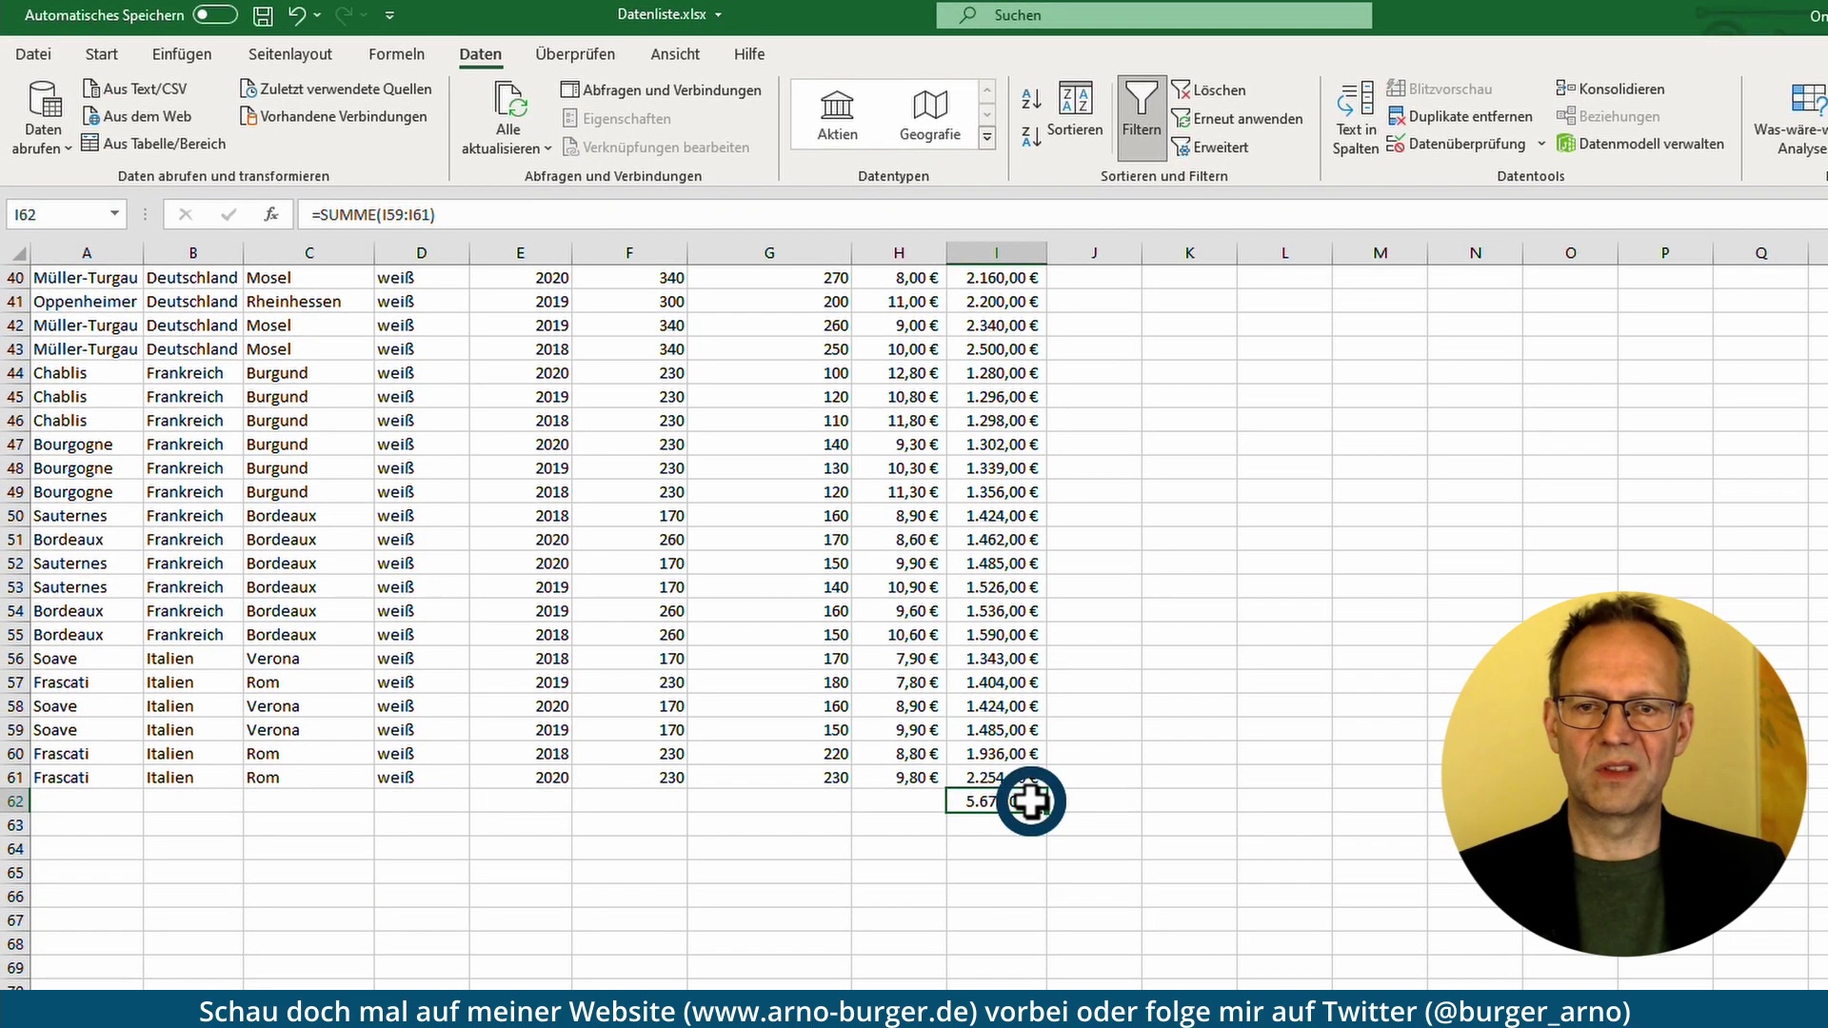
double_click(1033, 803)
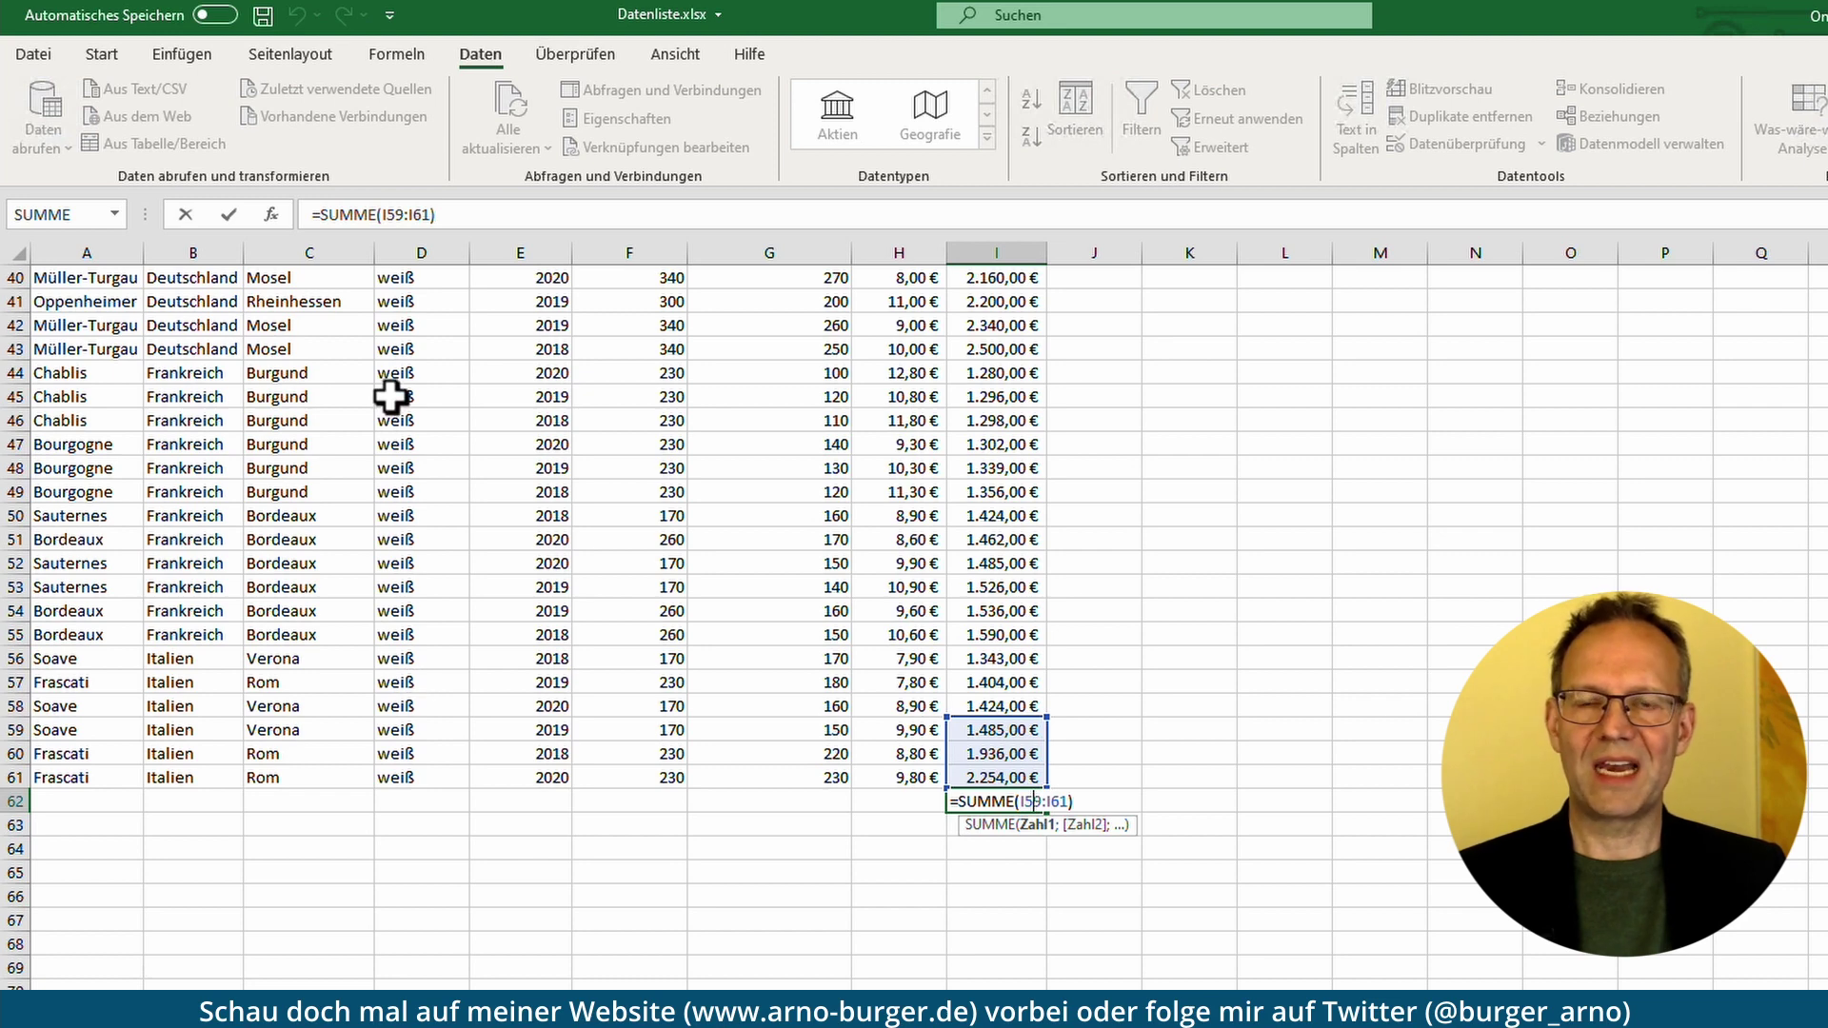
key("Escape")
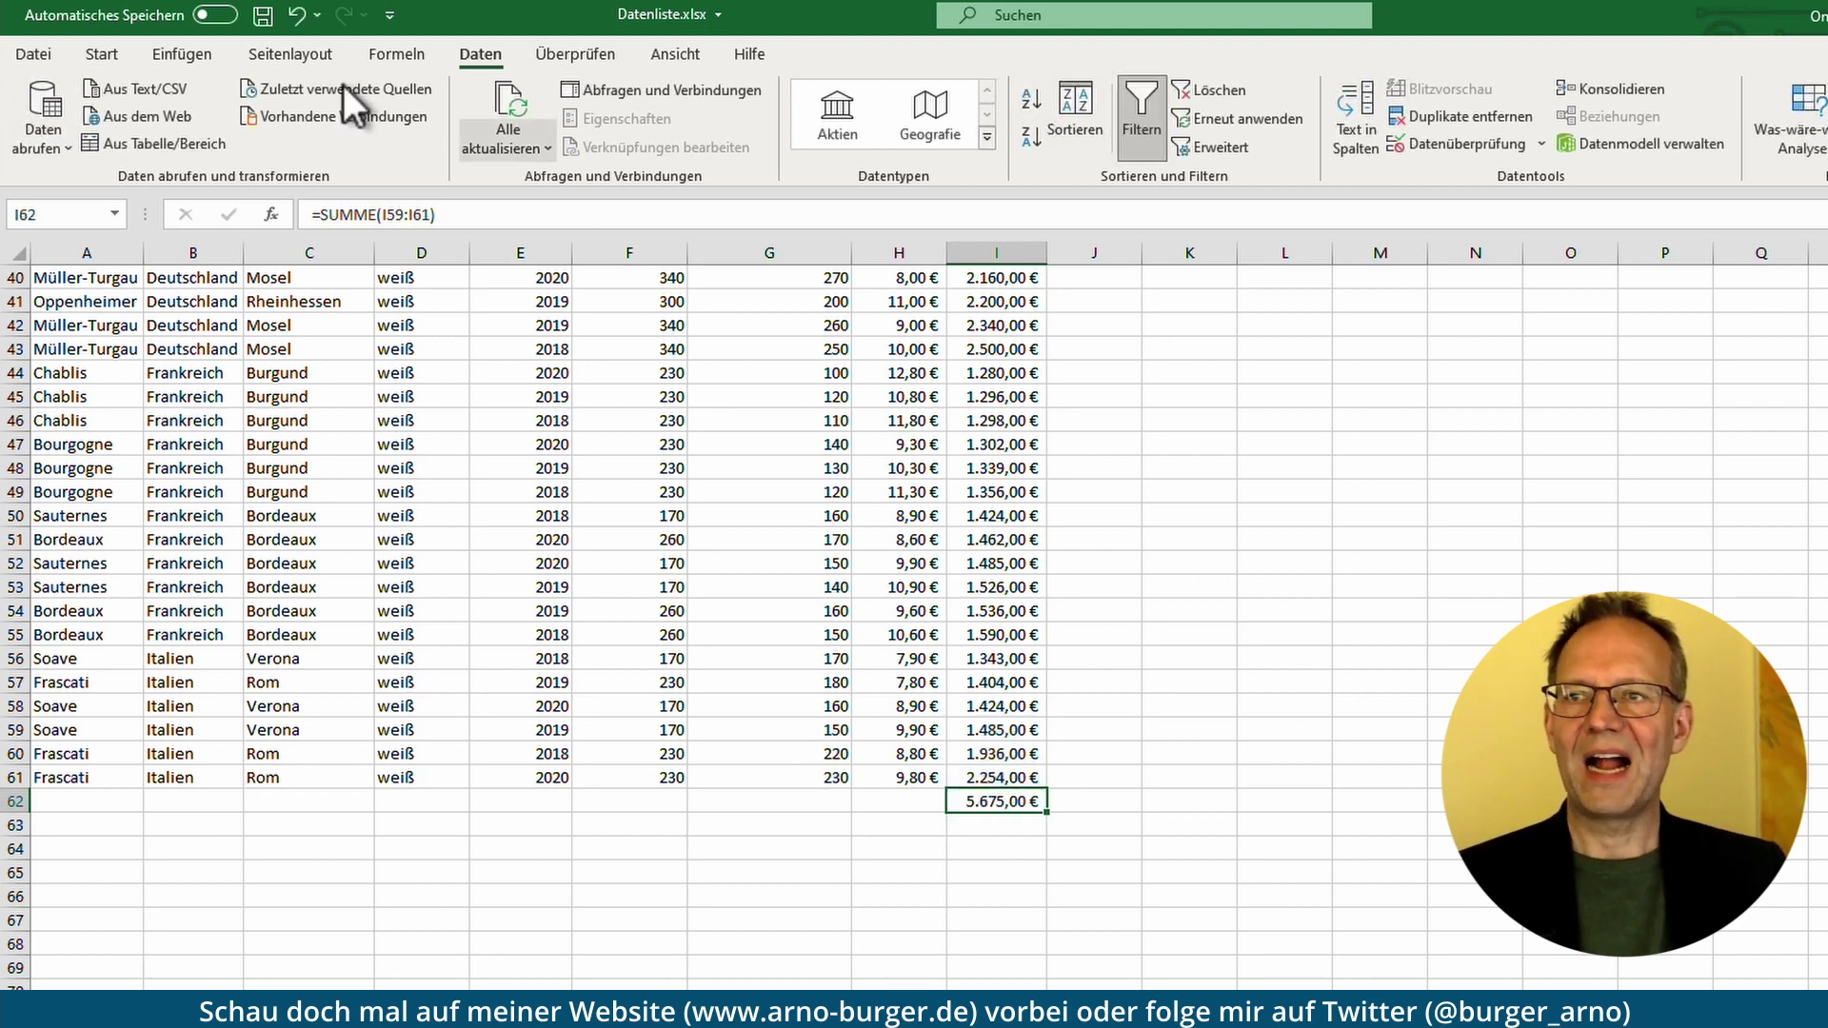
- Undo the last sort by Farbe and delete row 5 with the rosé wines' sum
left_click(293, 16)
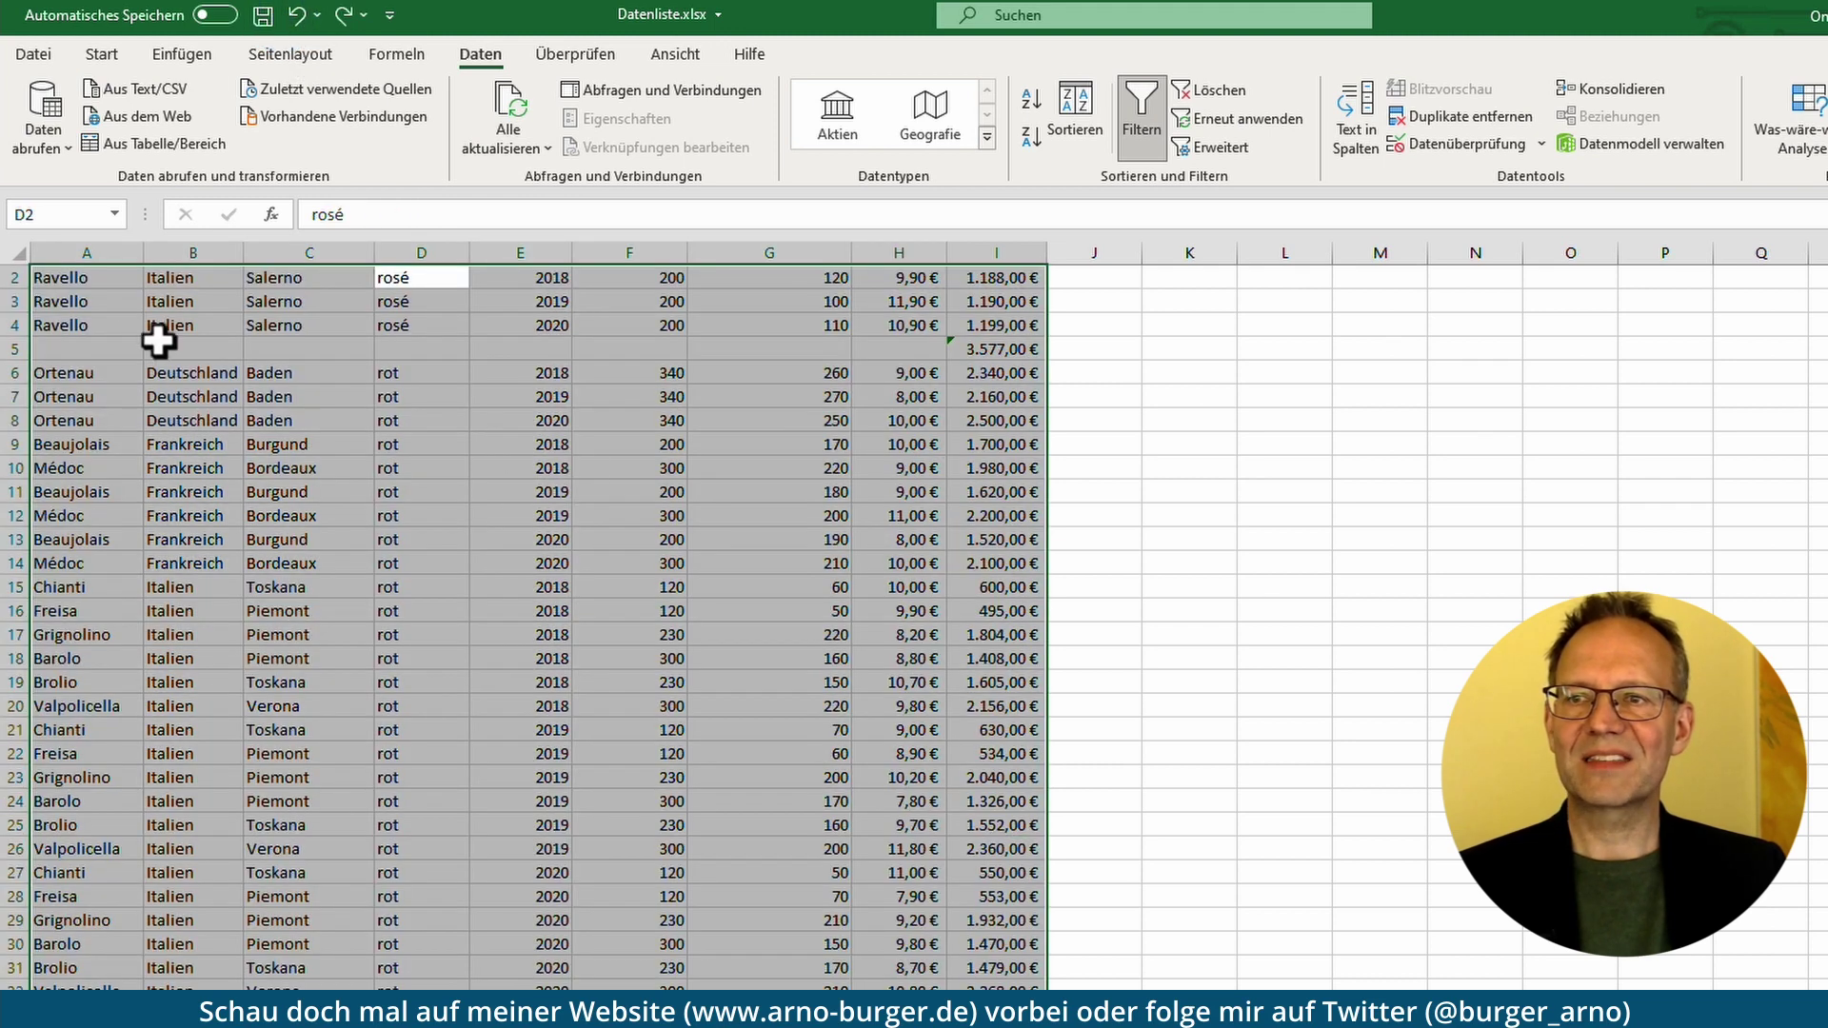
left_click(80, 348)
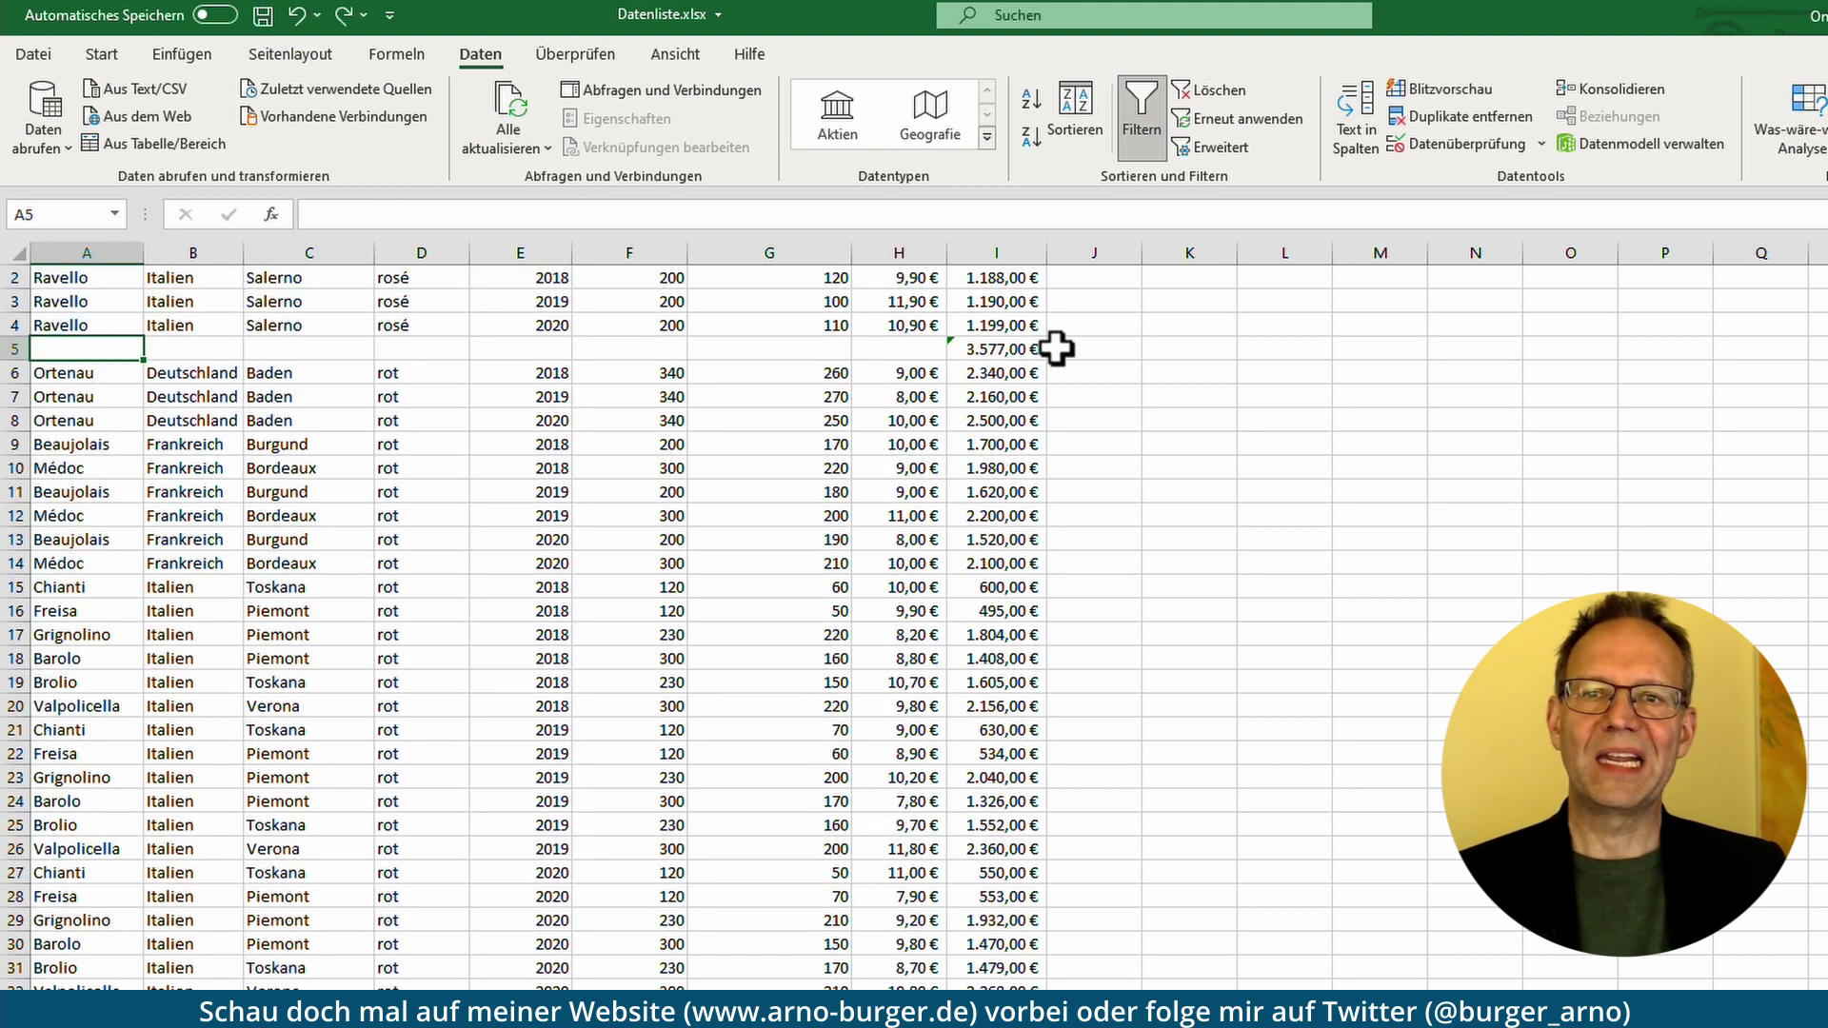
left_click(995, 354)
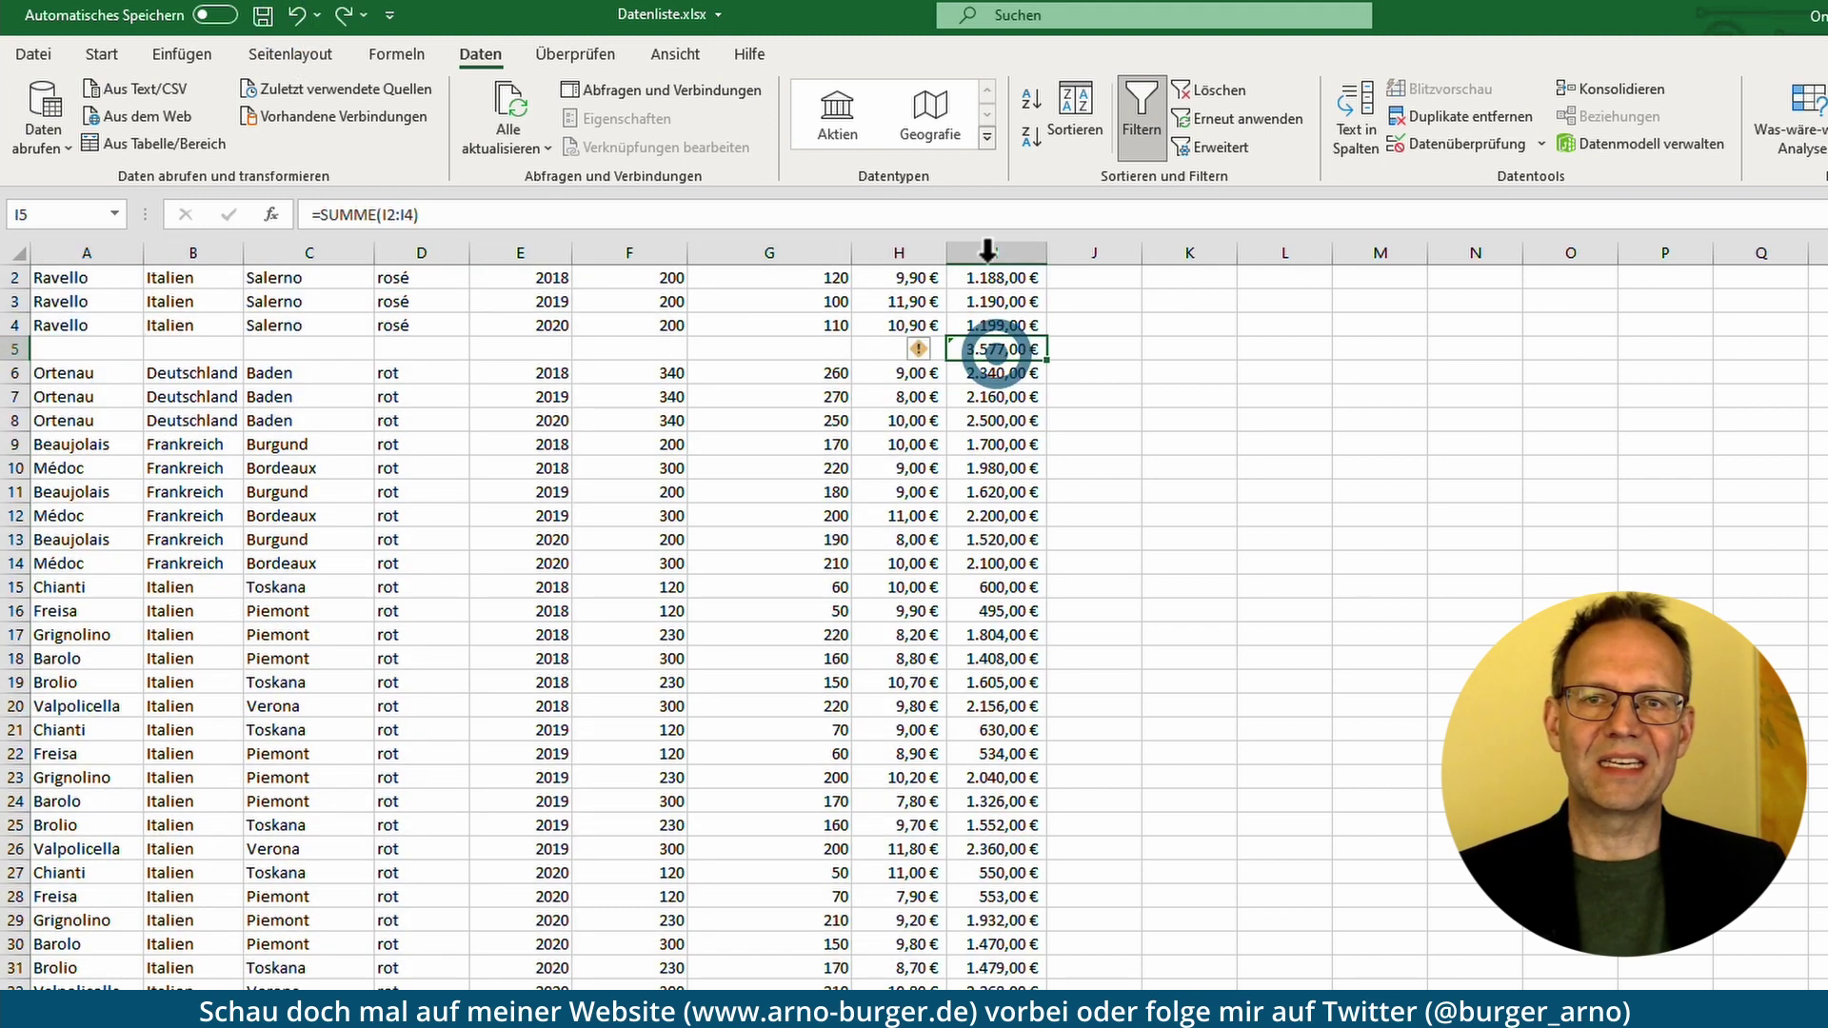
left_click(21, 348)
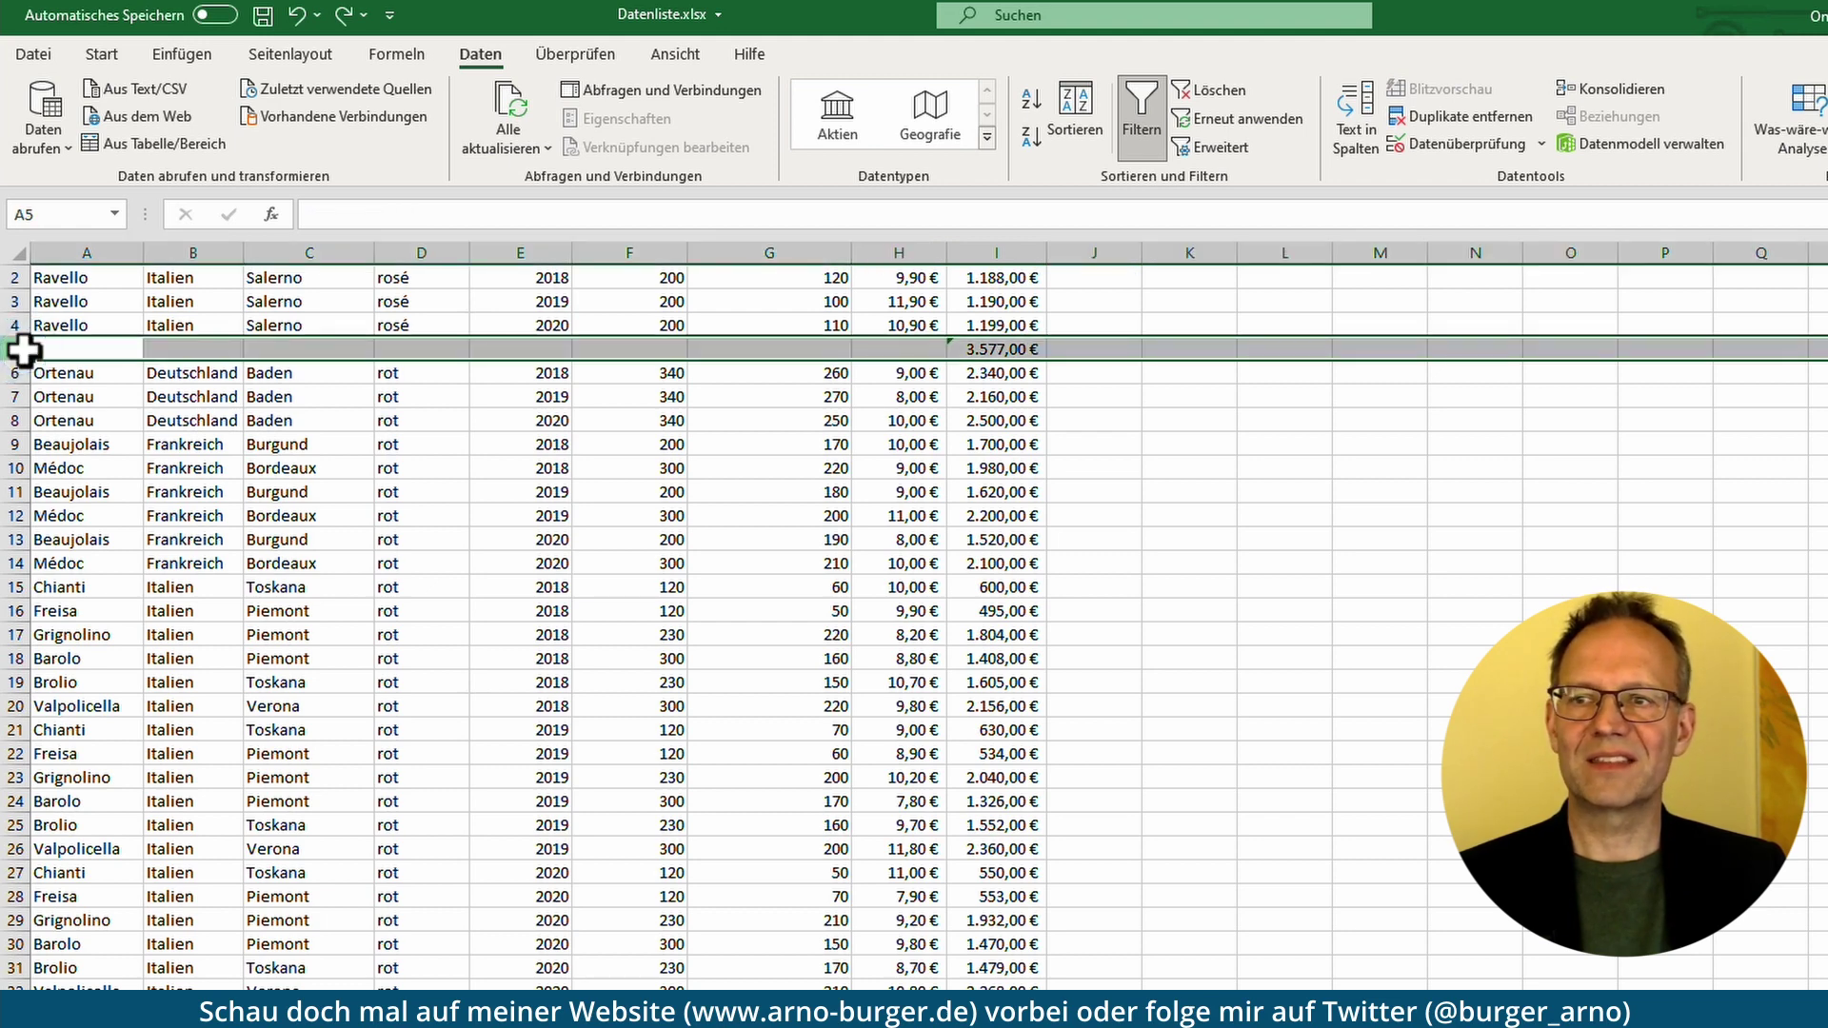
right_click(24, 351)
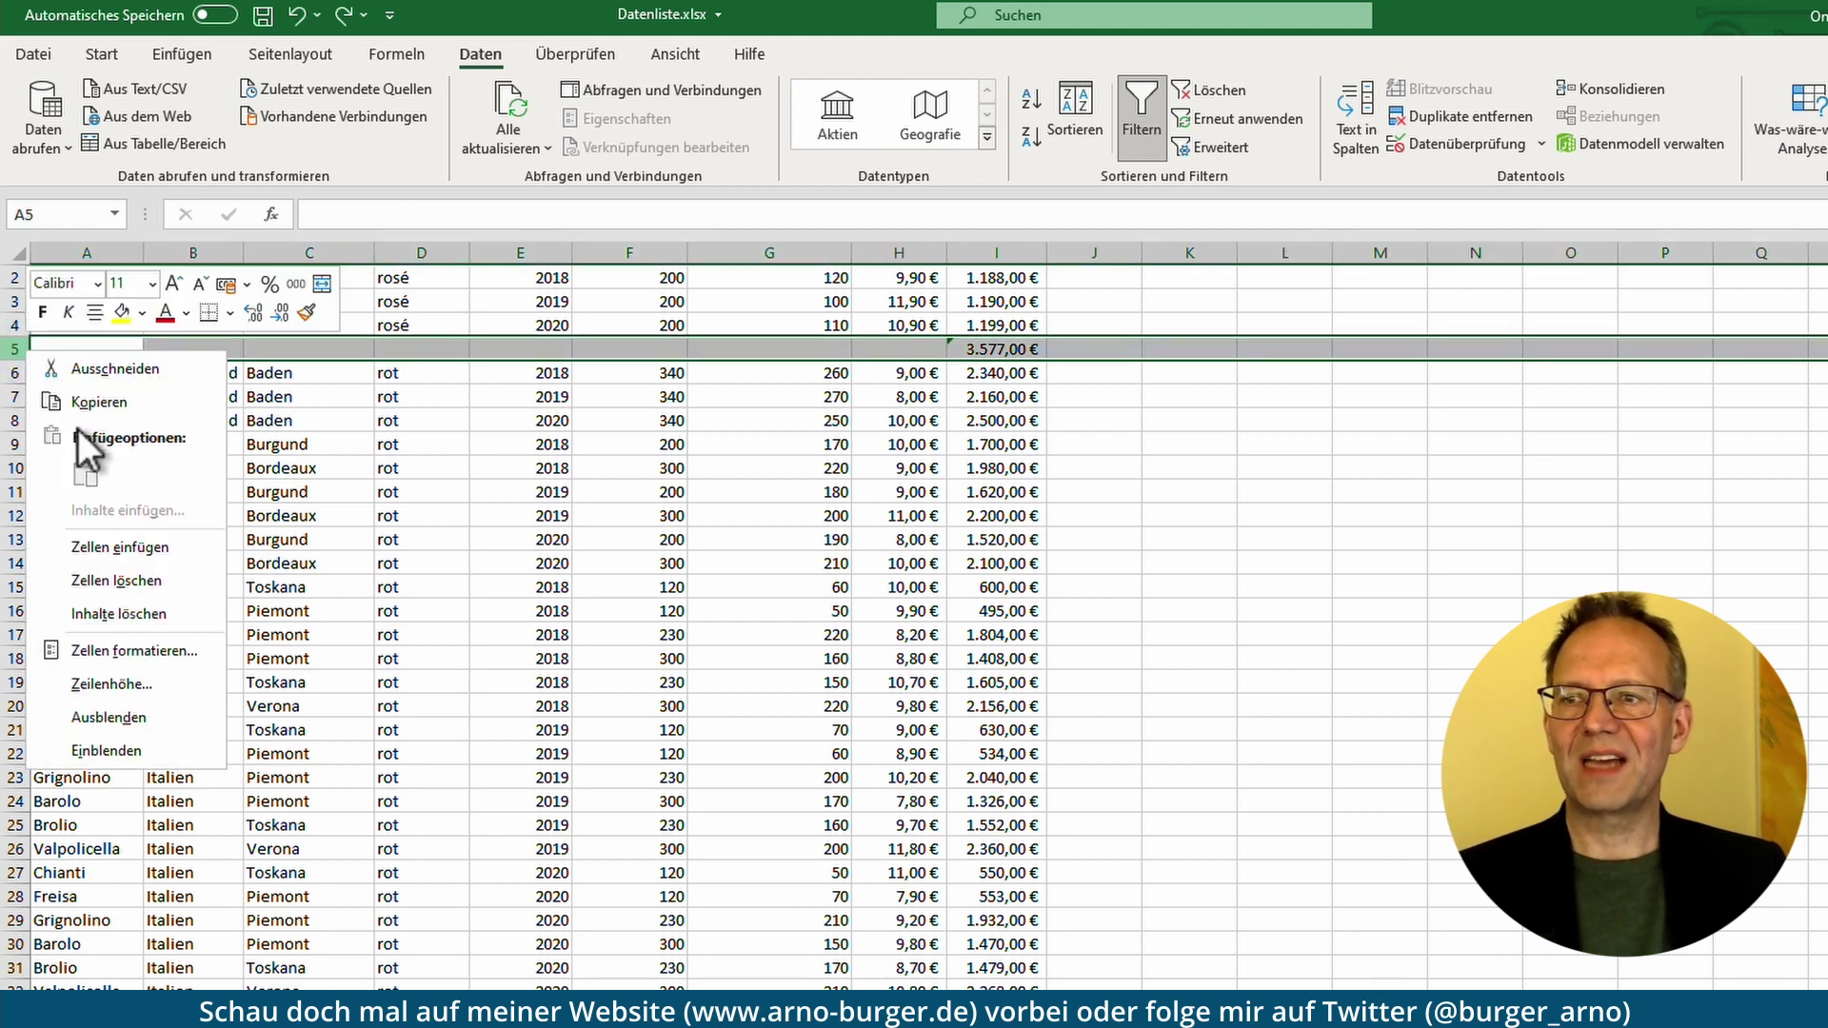
left_click(133, 581)
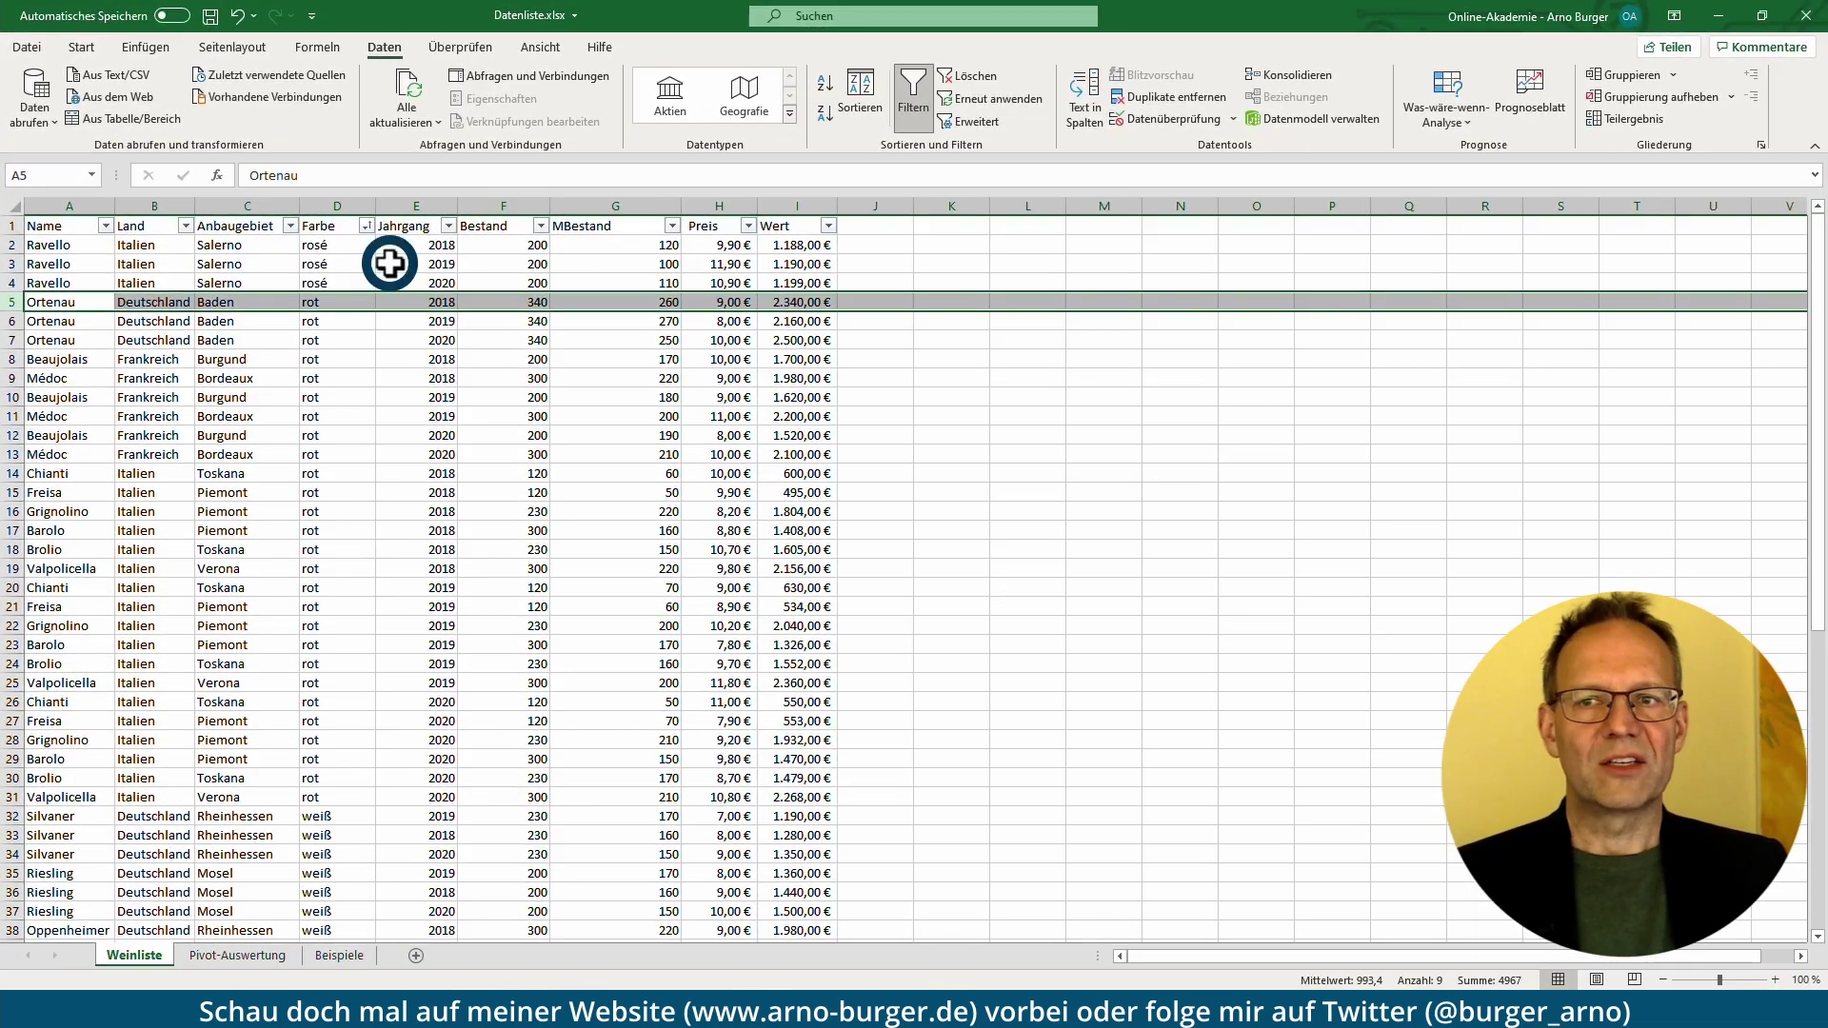
- Add subtotals to the list, grouped by Name, using Summe on the Wert column
left_click(423, 284)
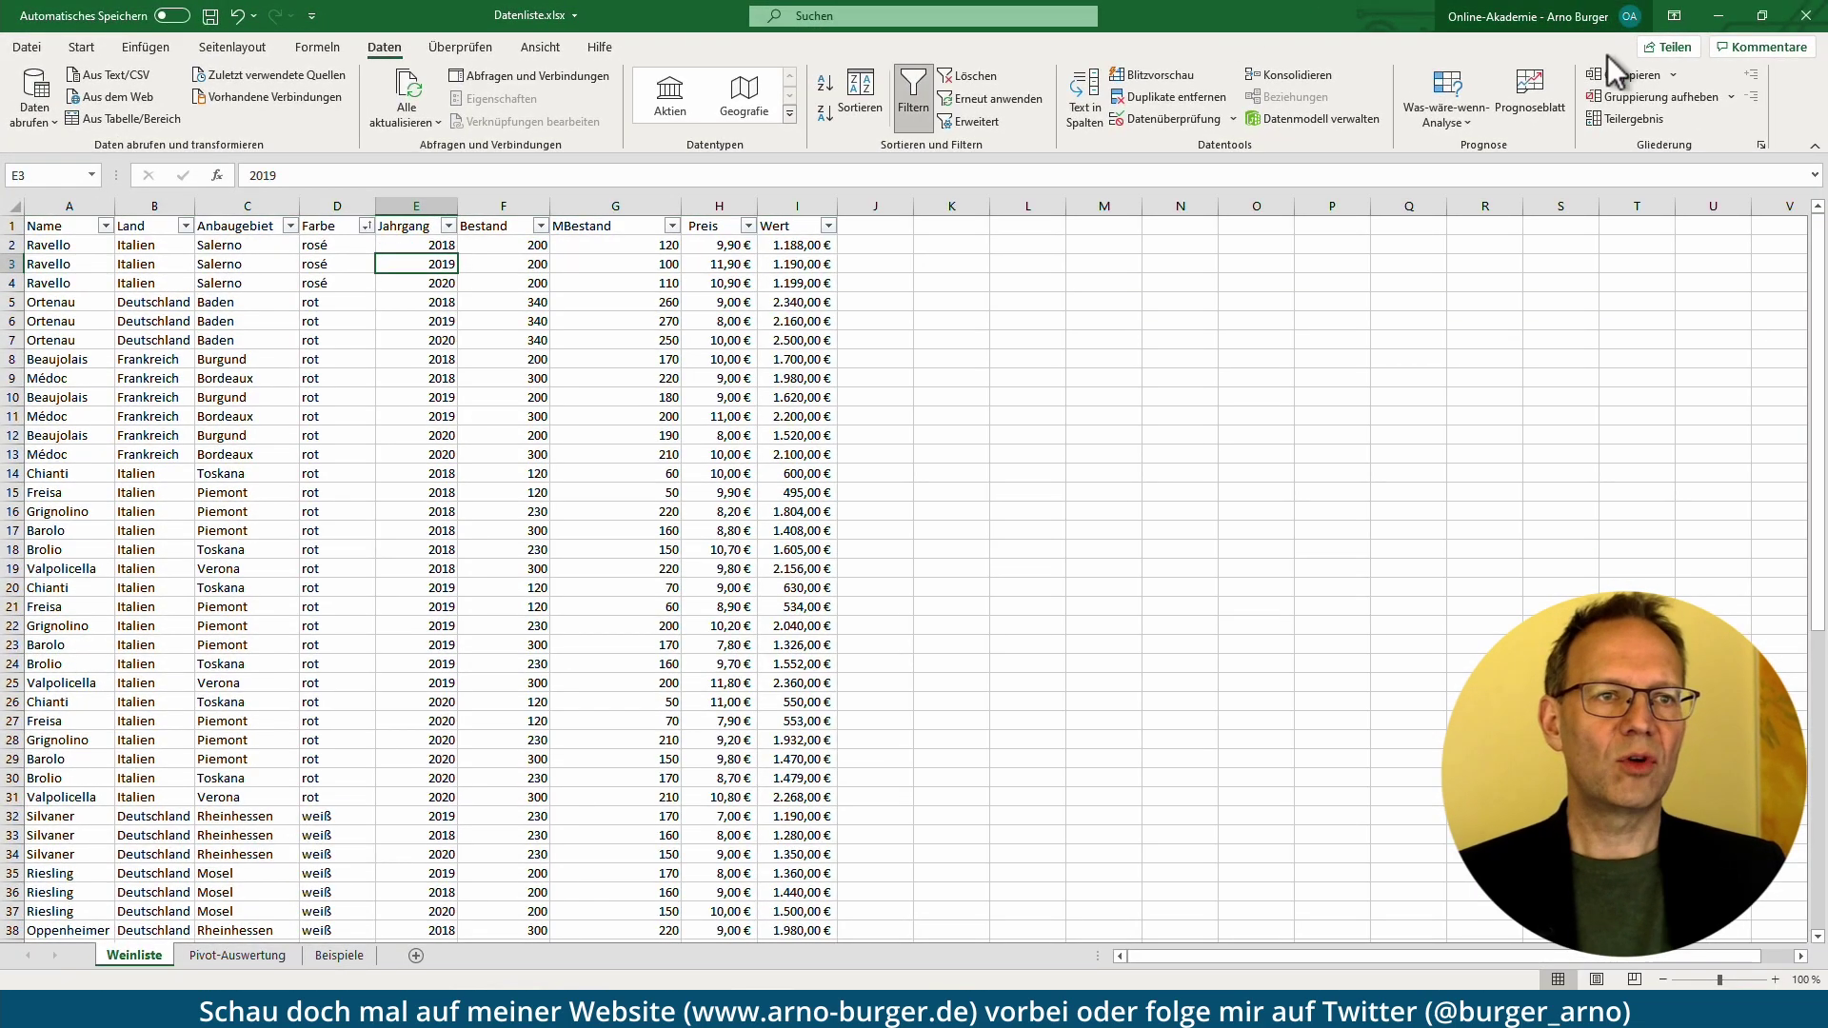
left_click(1636, 116)
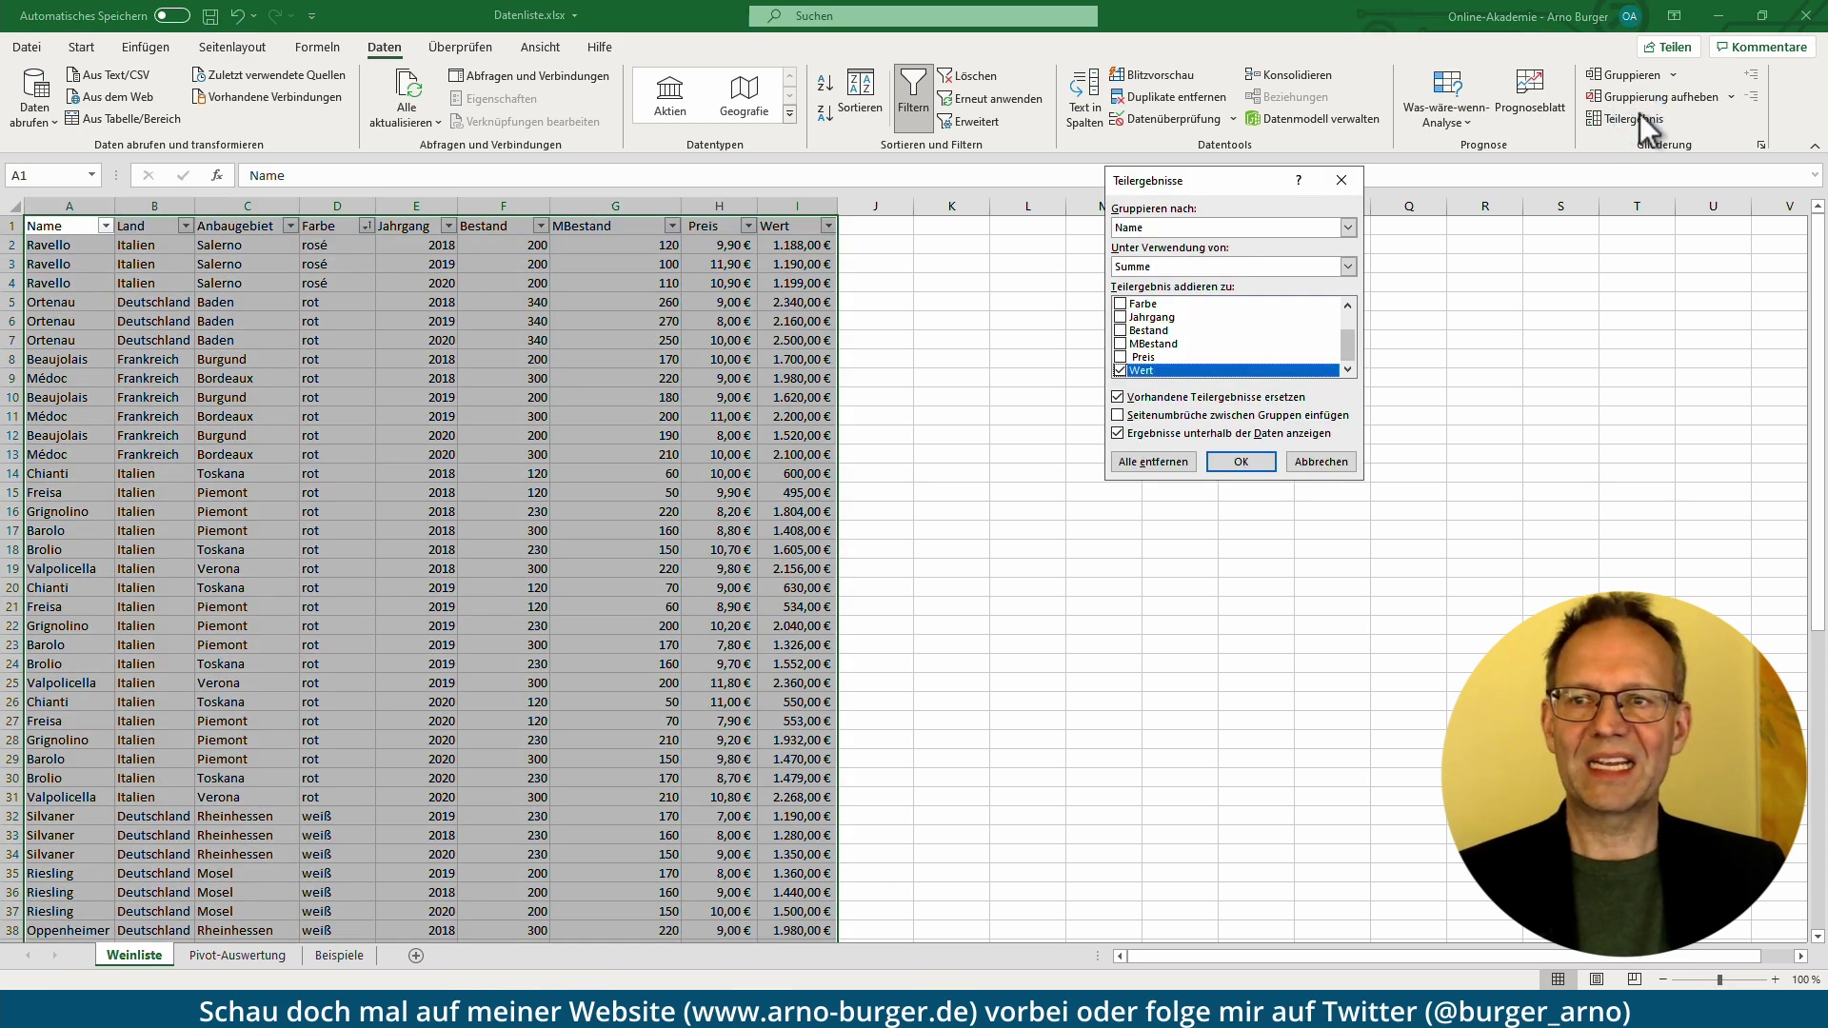
left_click(1244, 459)
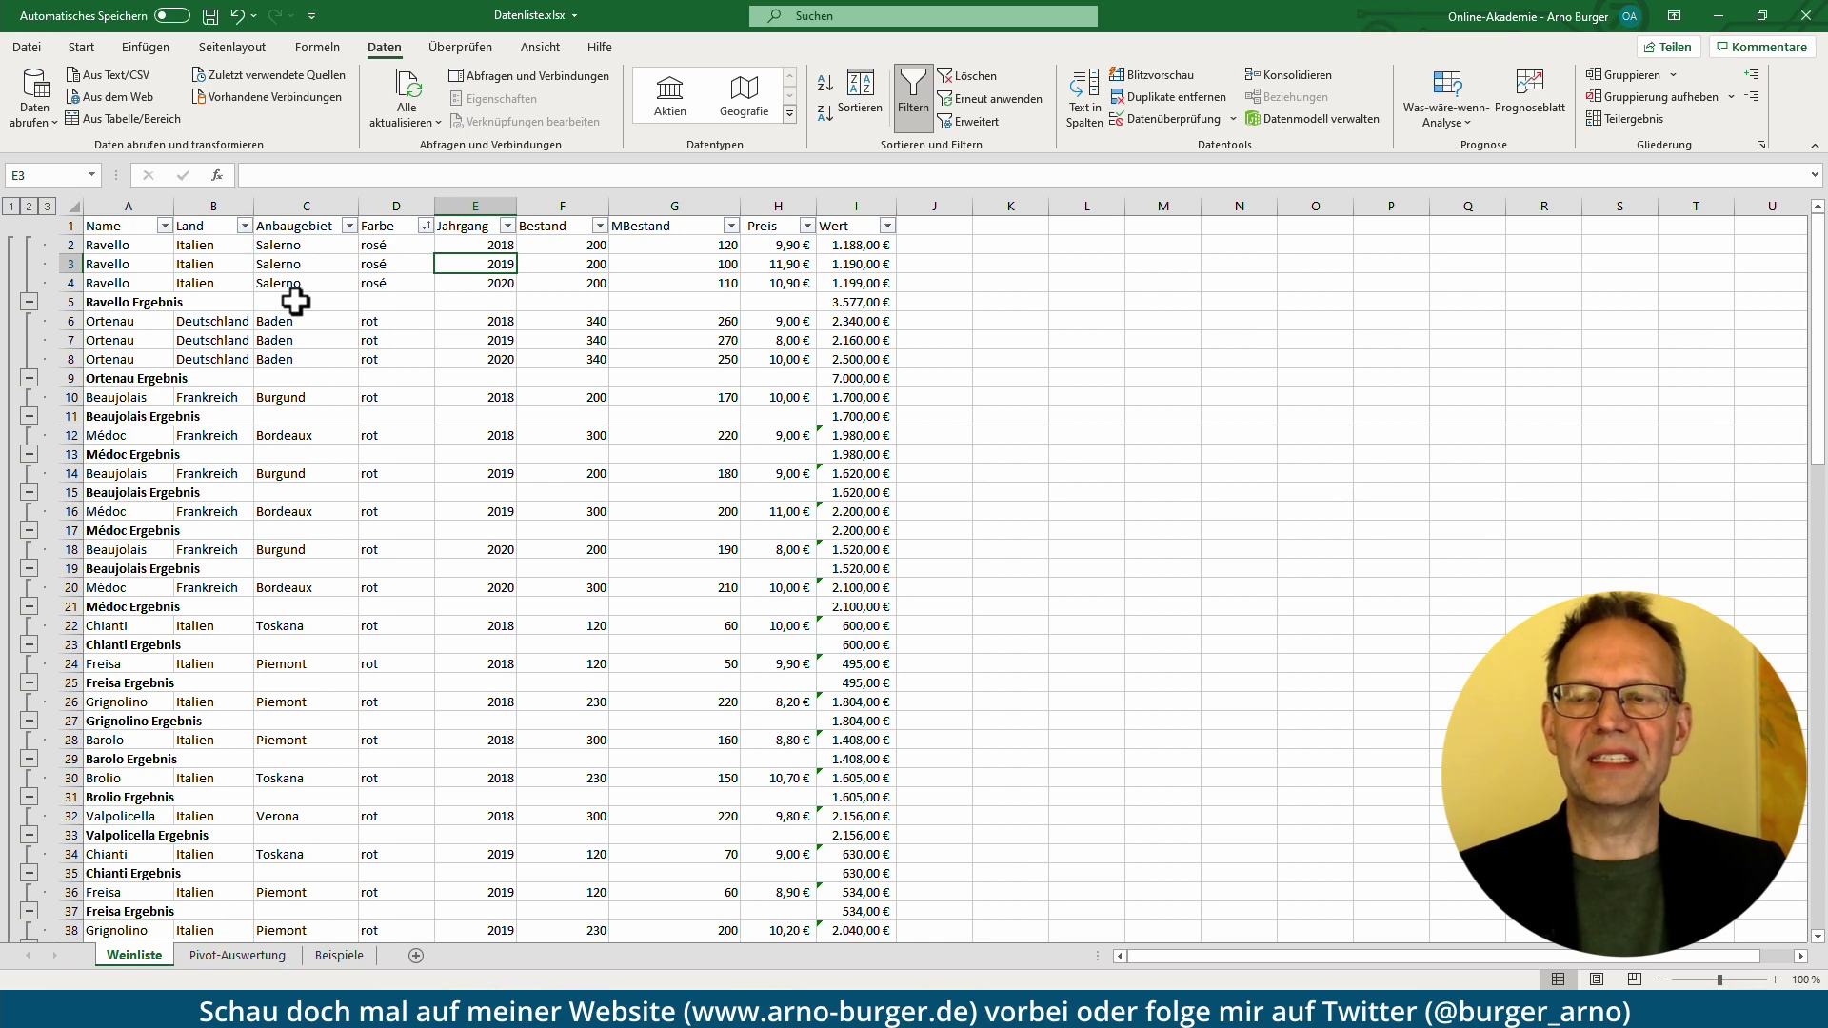
- Remove all subtotals from the Weinliste data and turn off the filter on its headings
left_click(1636, 128)
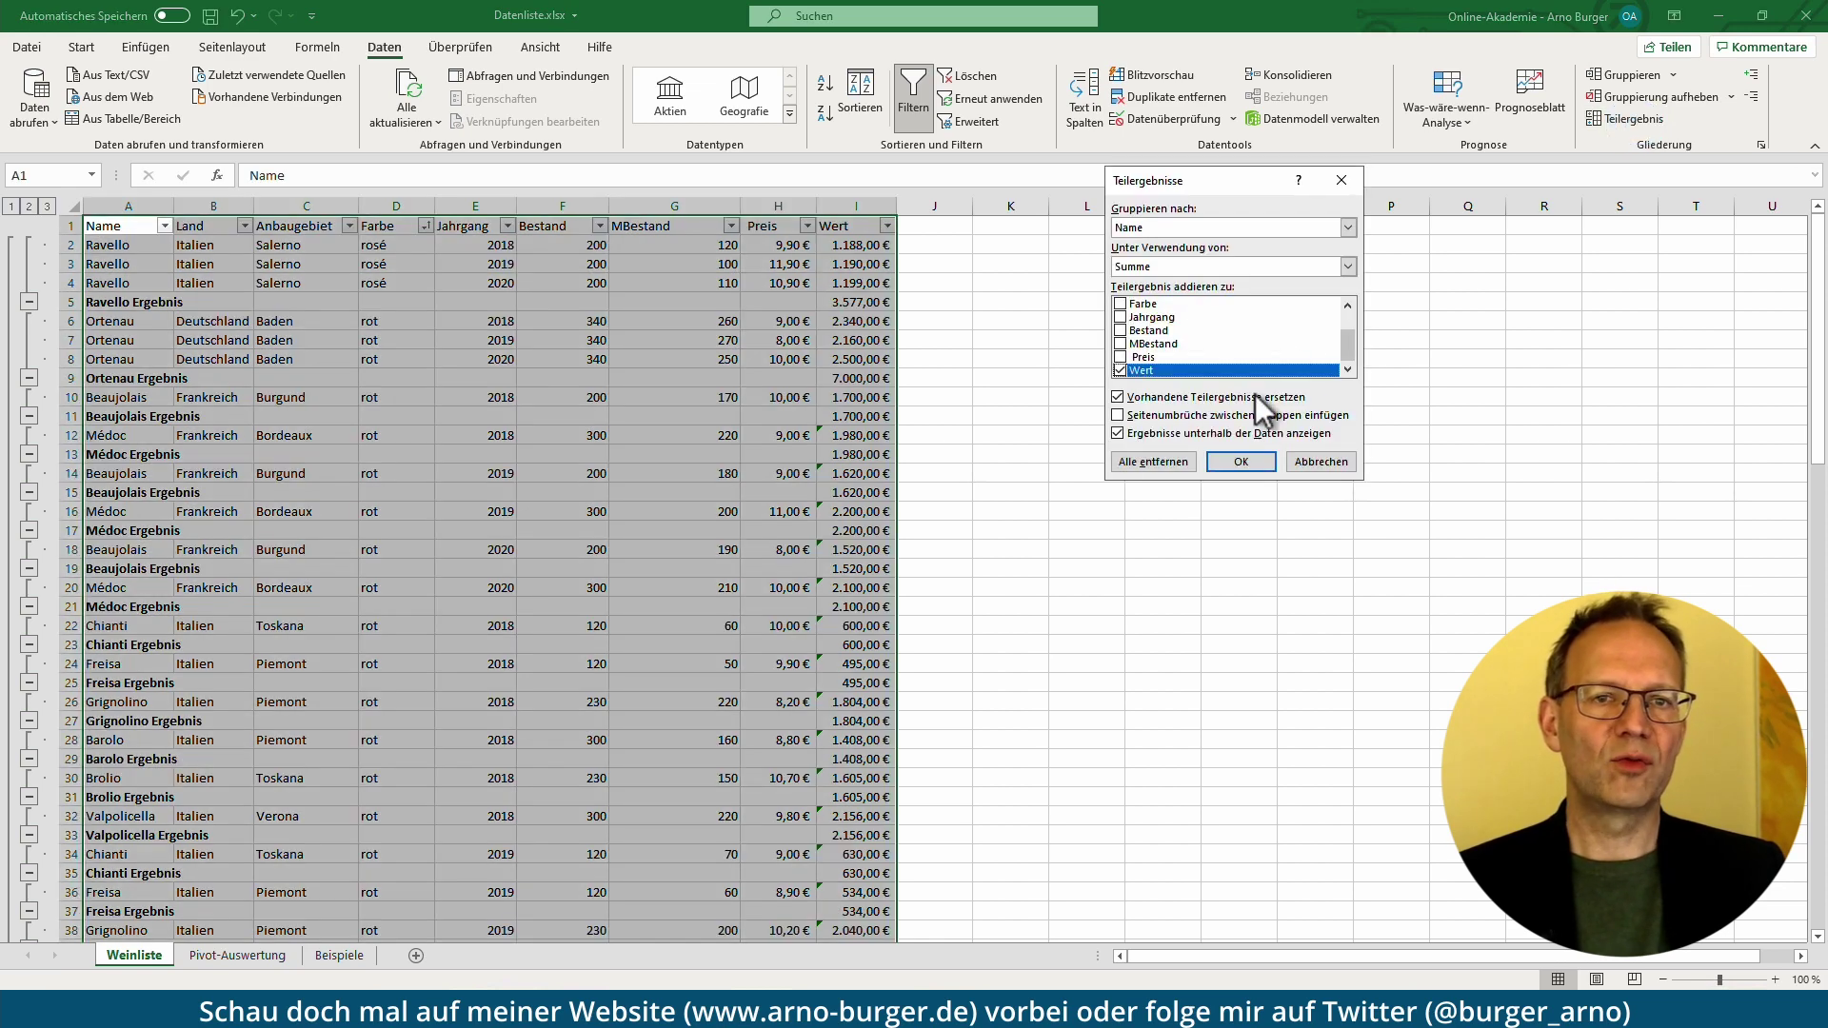
left_click(1177, 461)
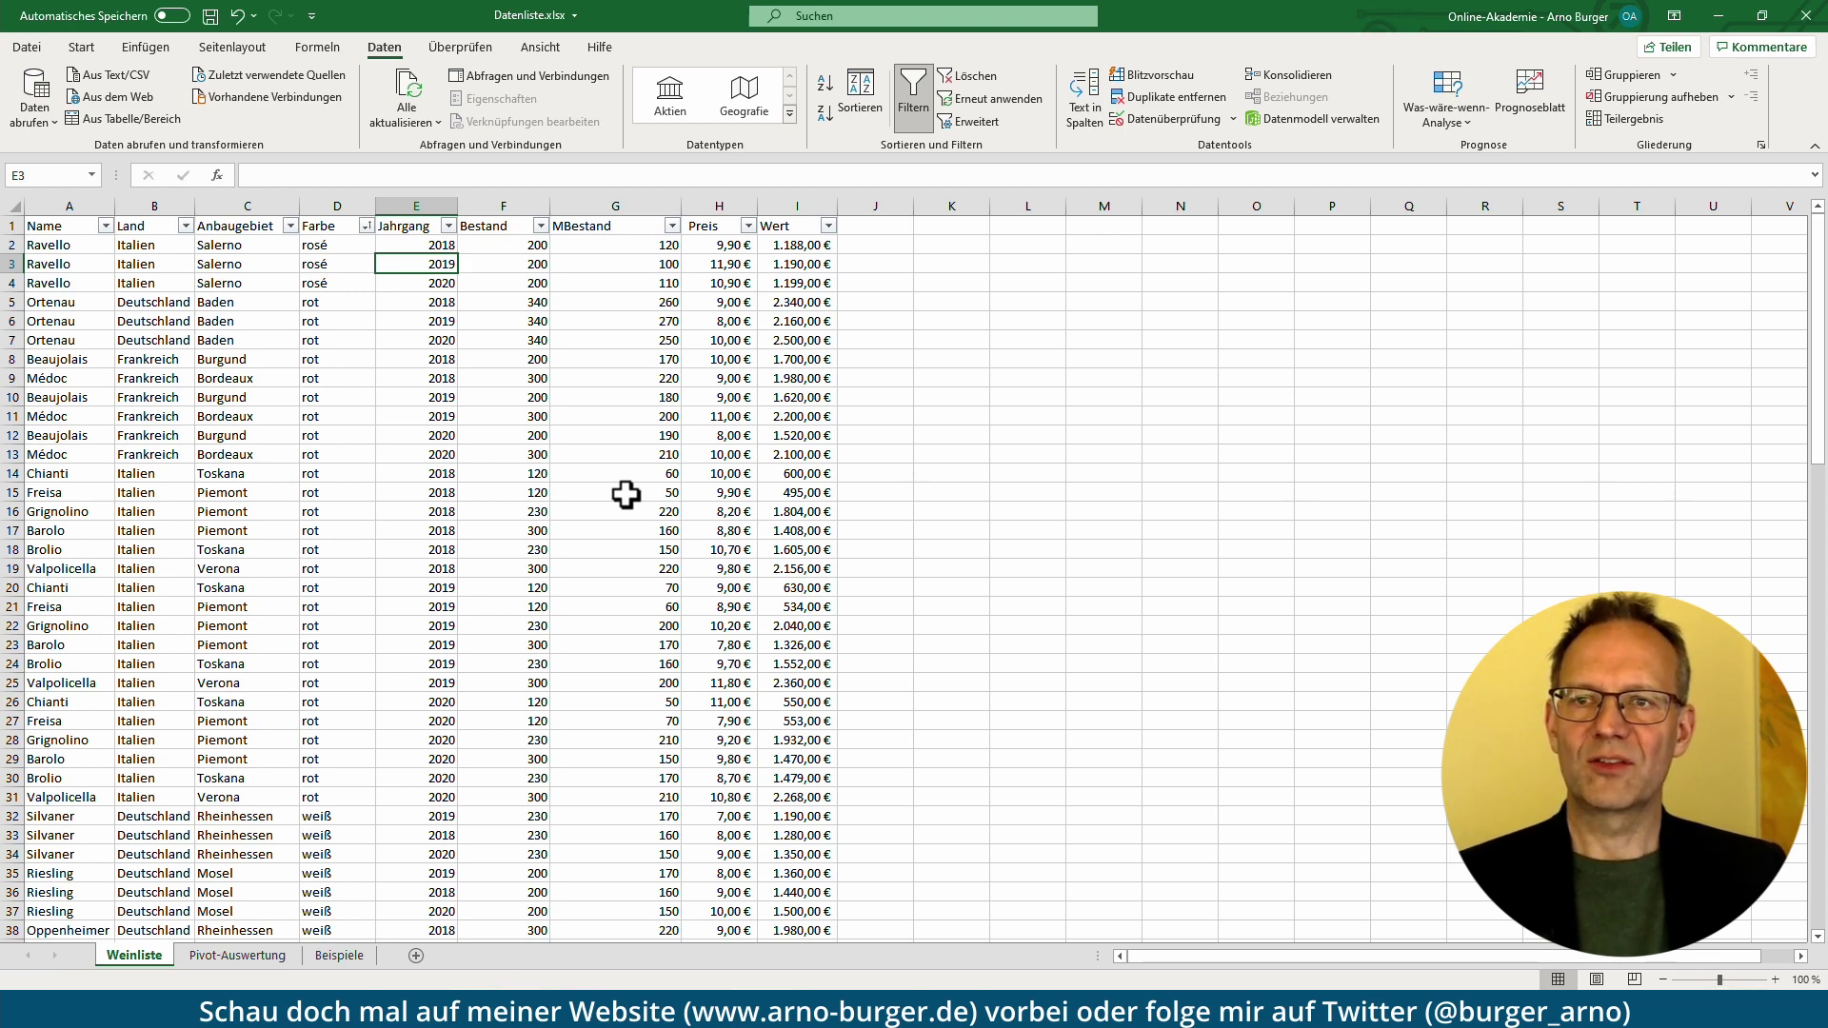
left_click(1126, 433)
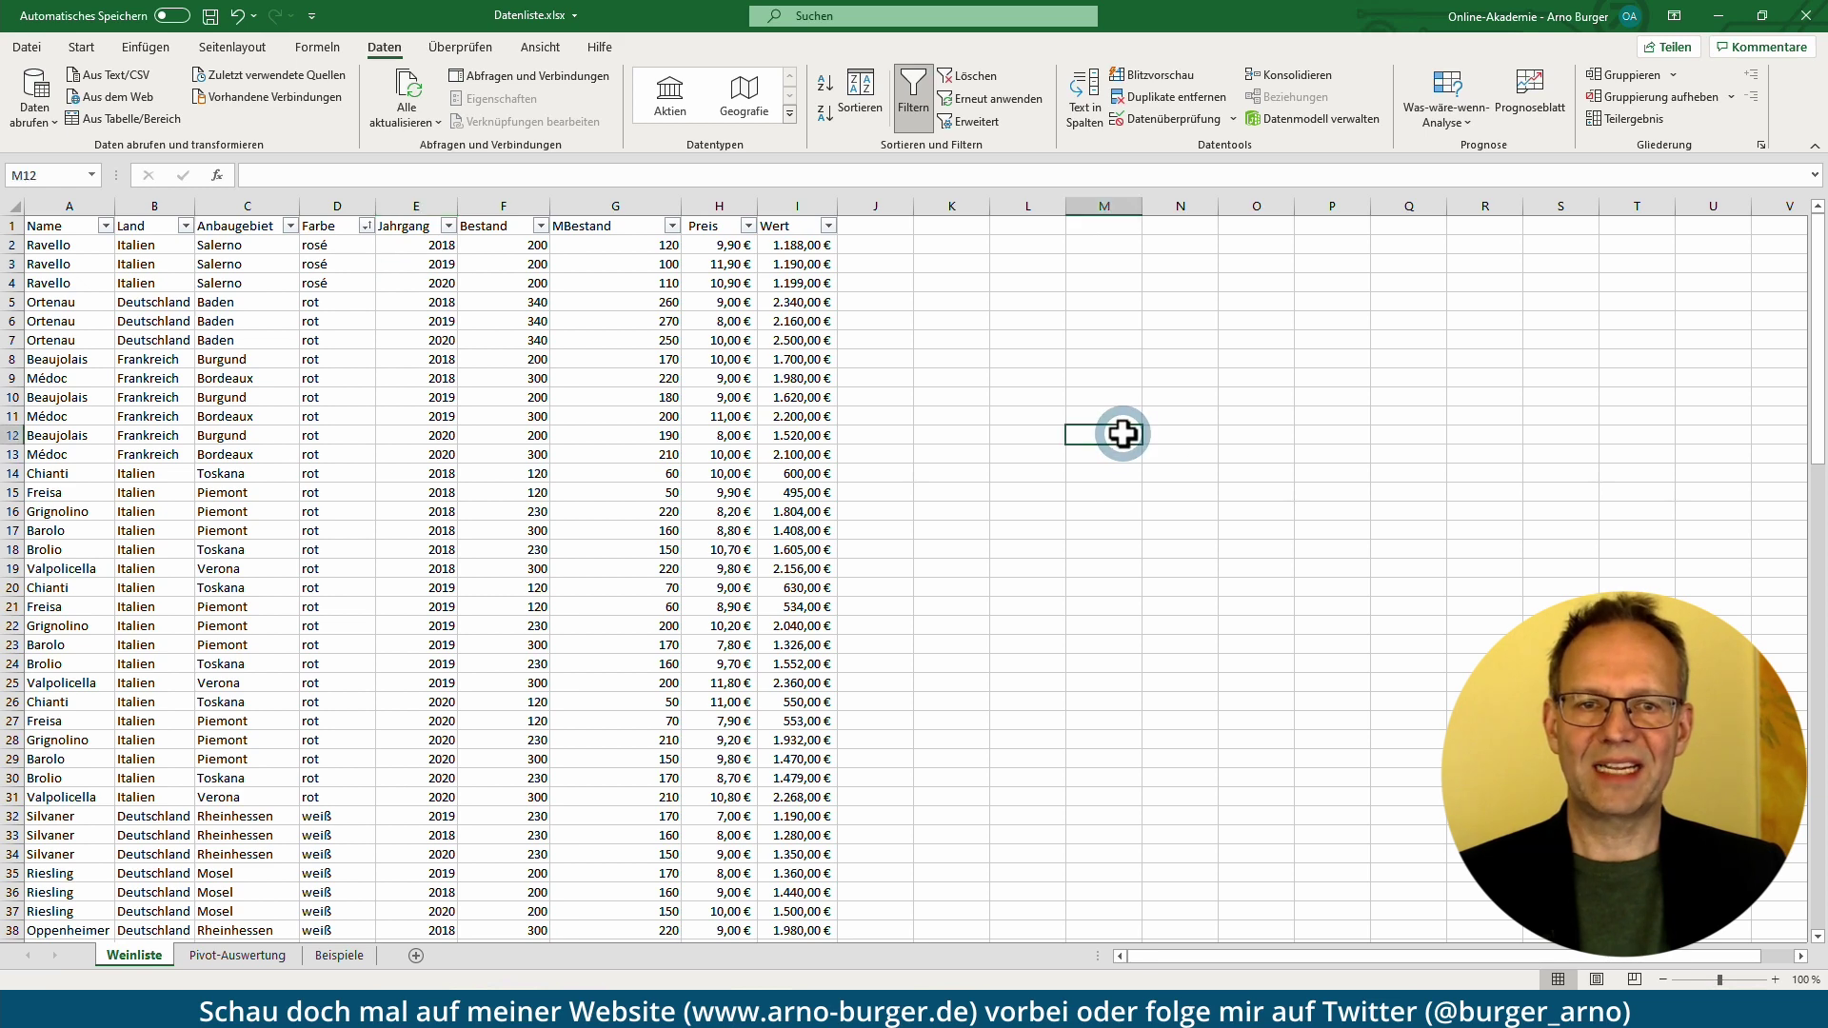
left_click(461, 281)
left_click(914, 91)
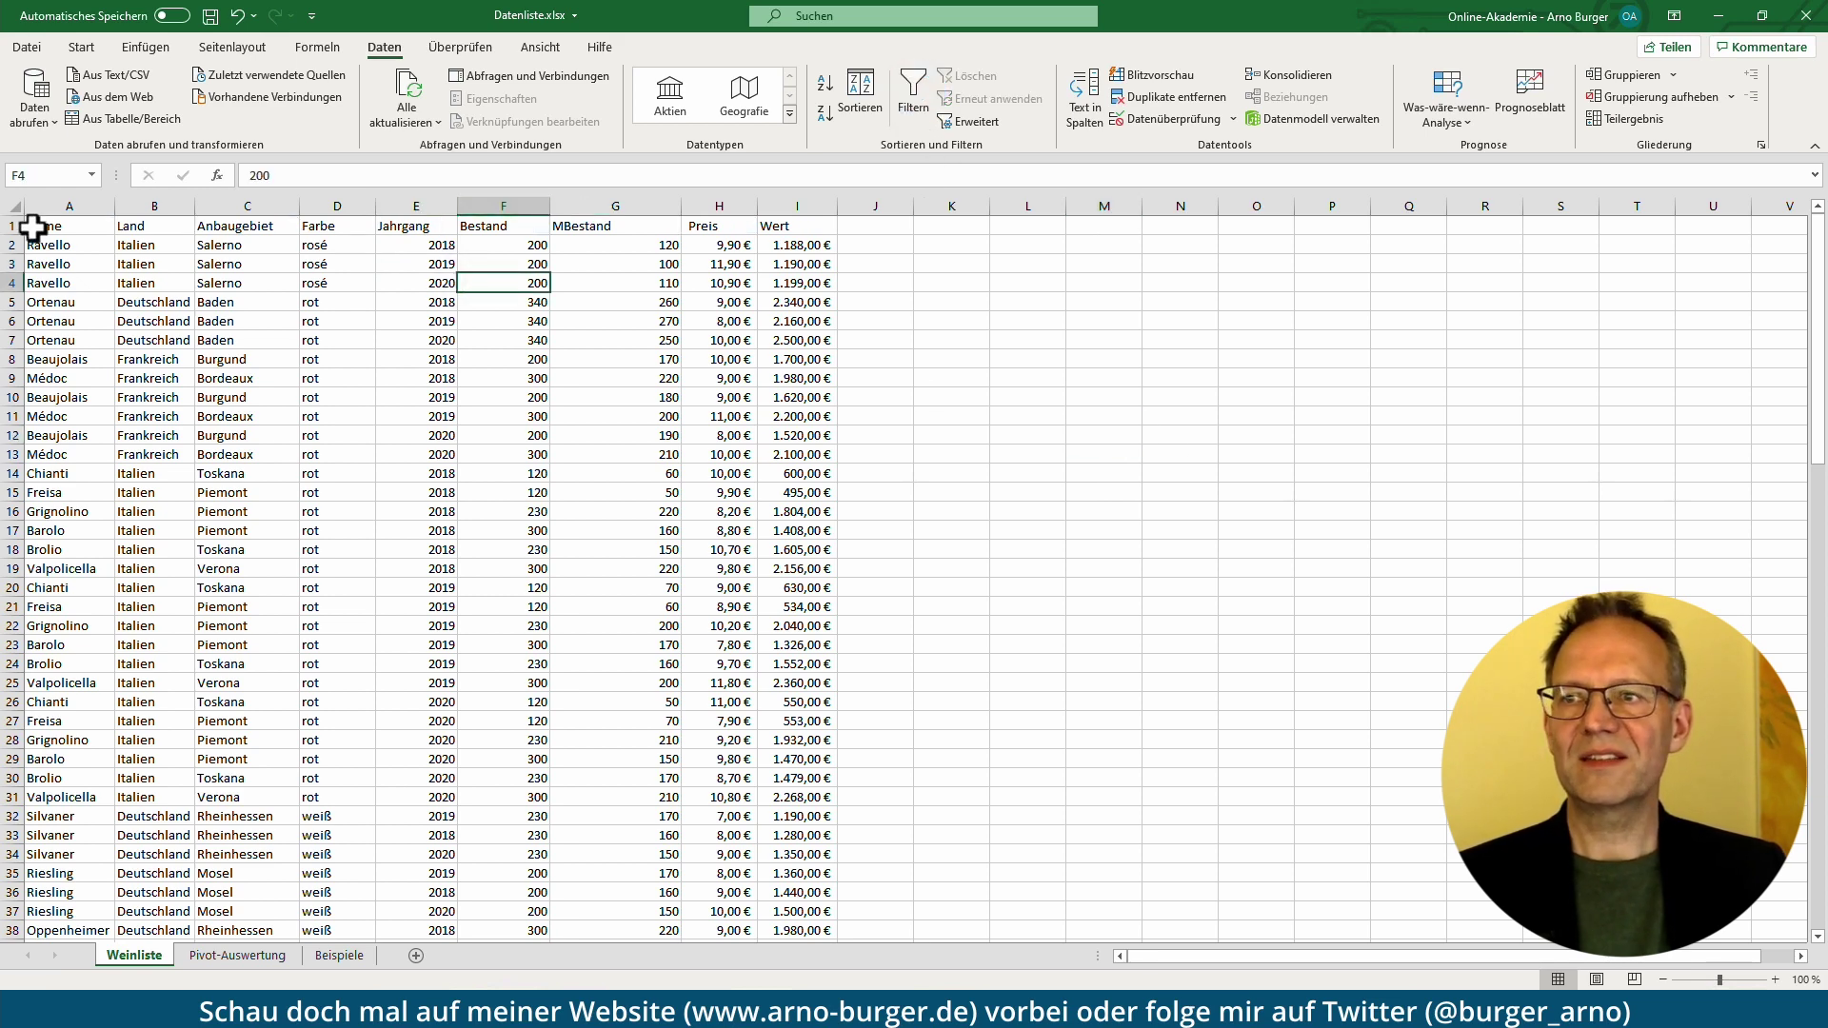
- Insert four empty rows above the list's heading row
left_click_drag(8, 225, 12, 283)
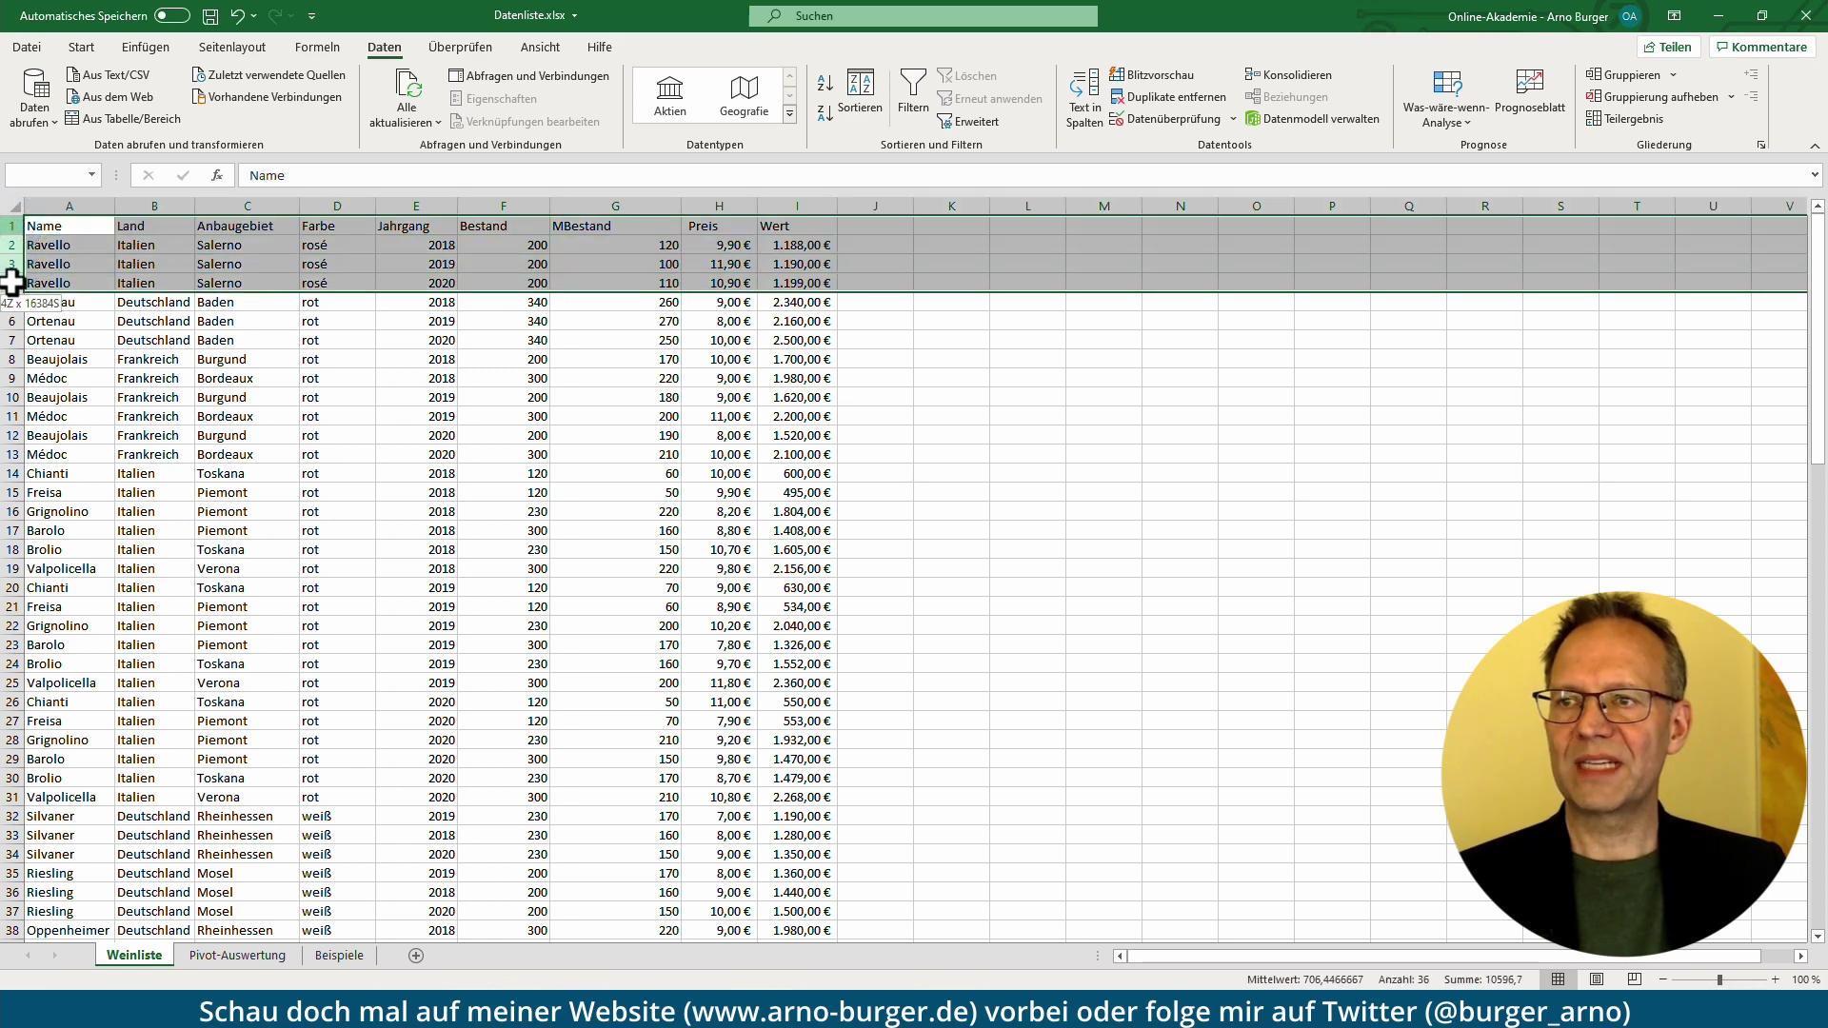
right_click(11, 283)
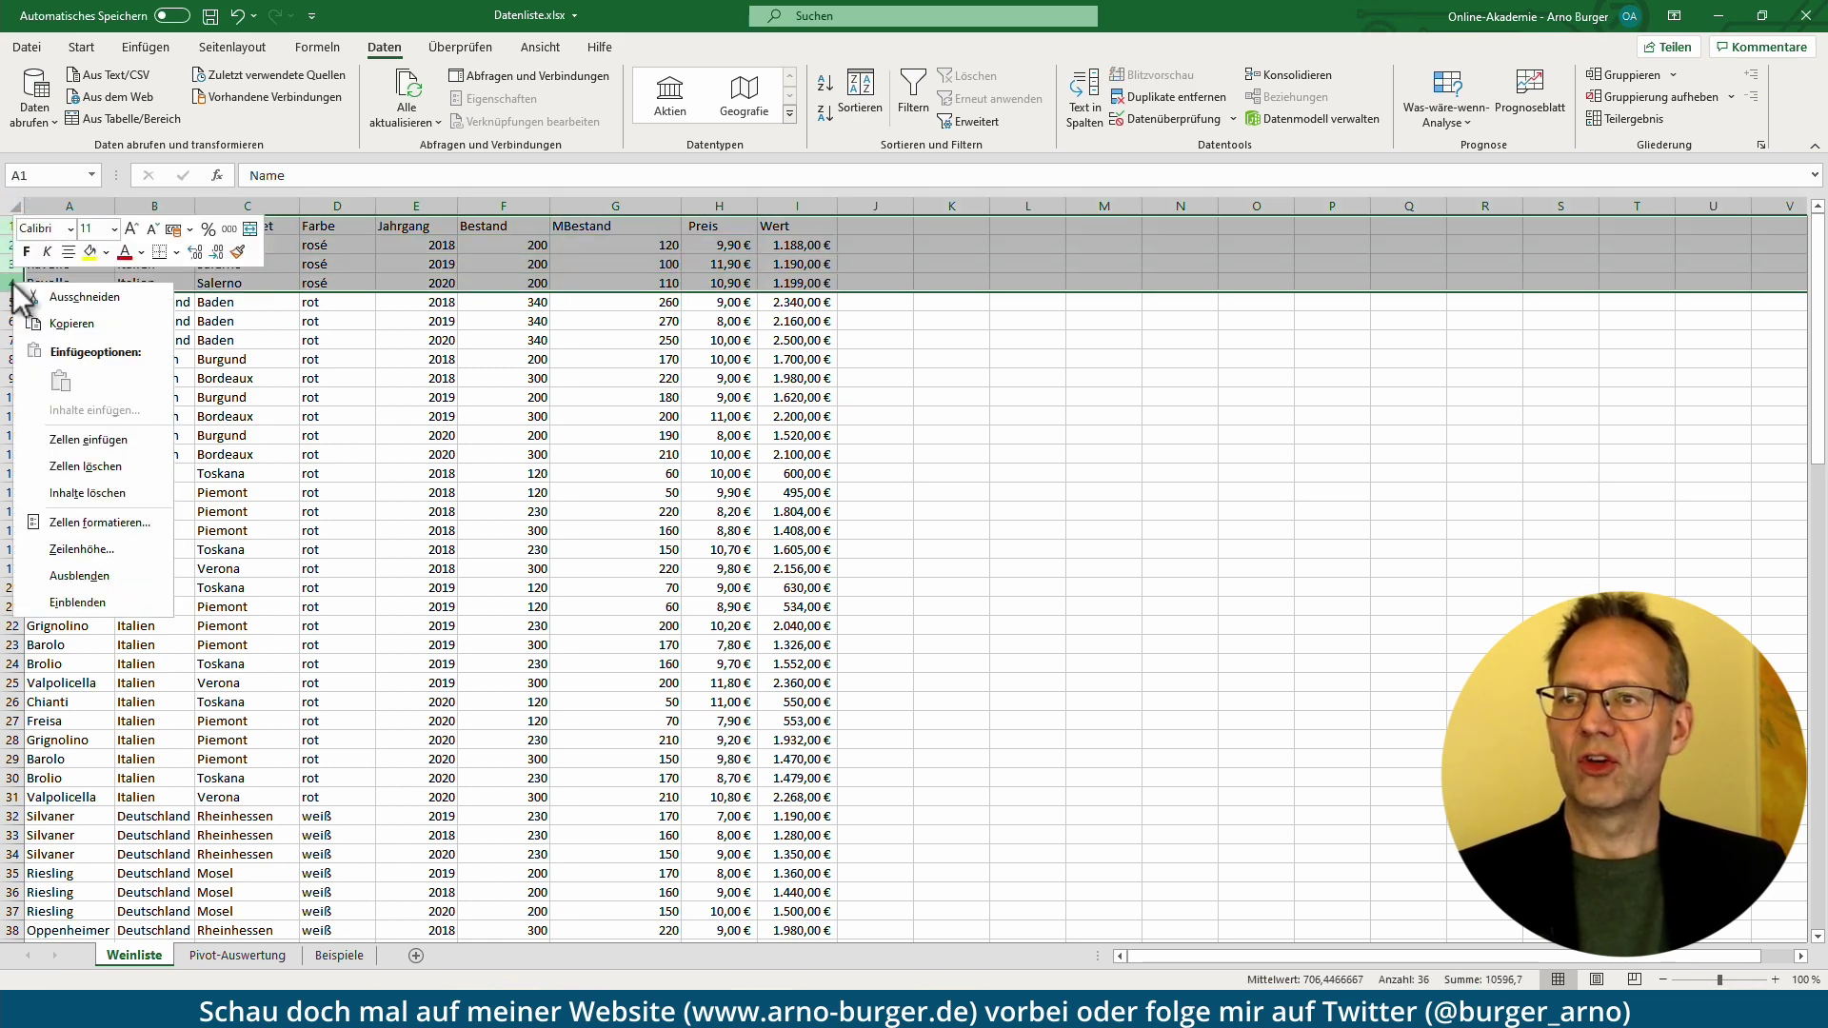
left_click(74, 444)
left_click(449, 278)
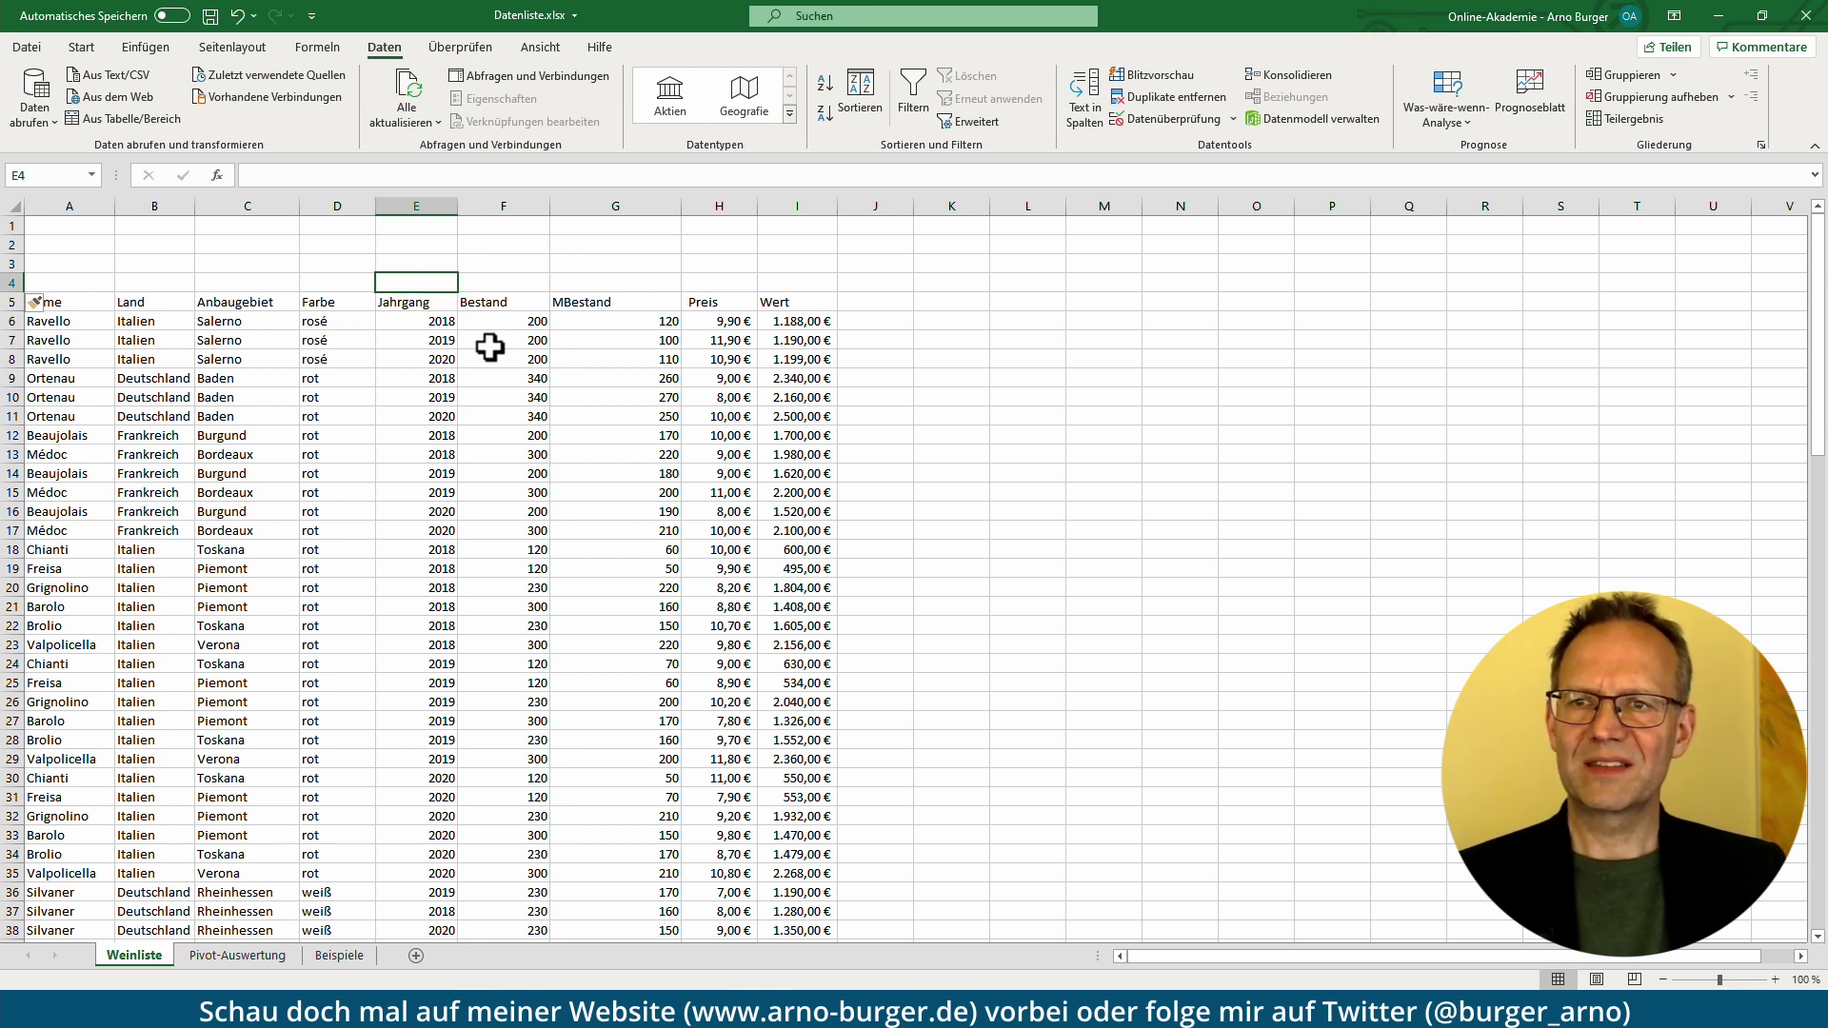
- Copy the summary block A1:I2 from the Beispiele sheet and paste it into Weinliste starting at A3, directly above the headings
left_click(362, 957)
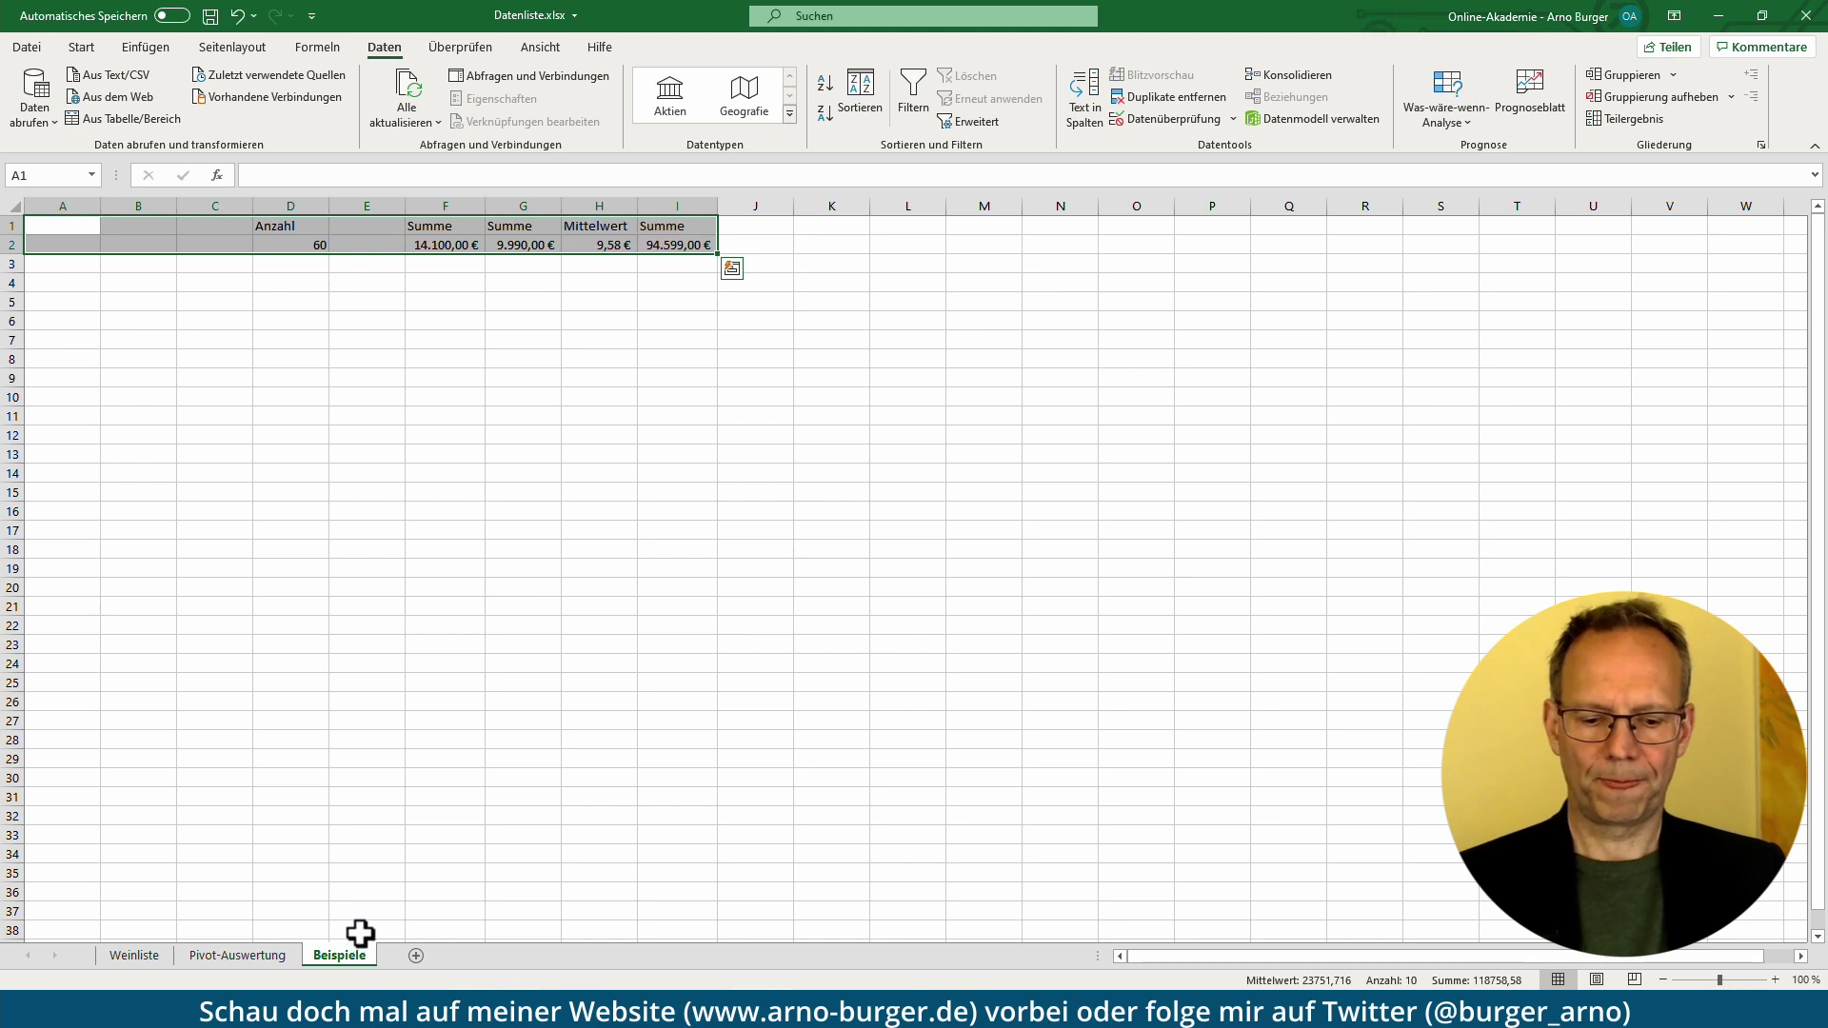
key("ctrl+c")
left_click(134, 955)
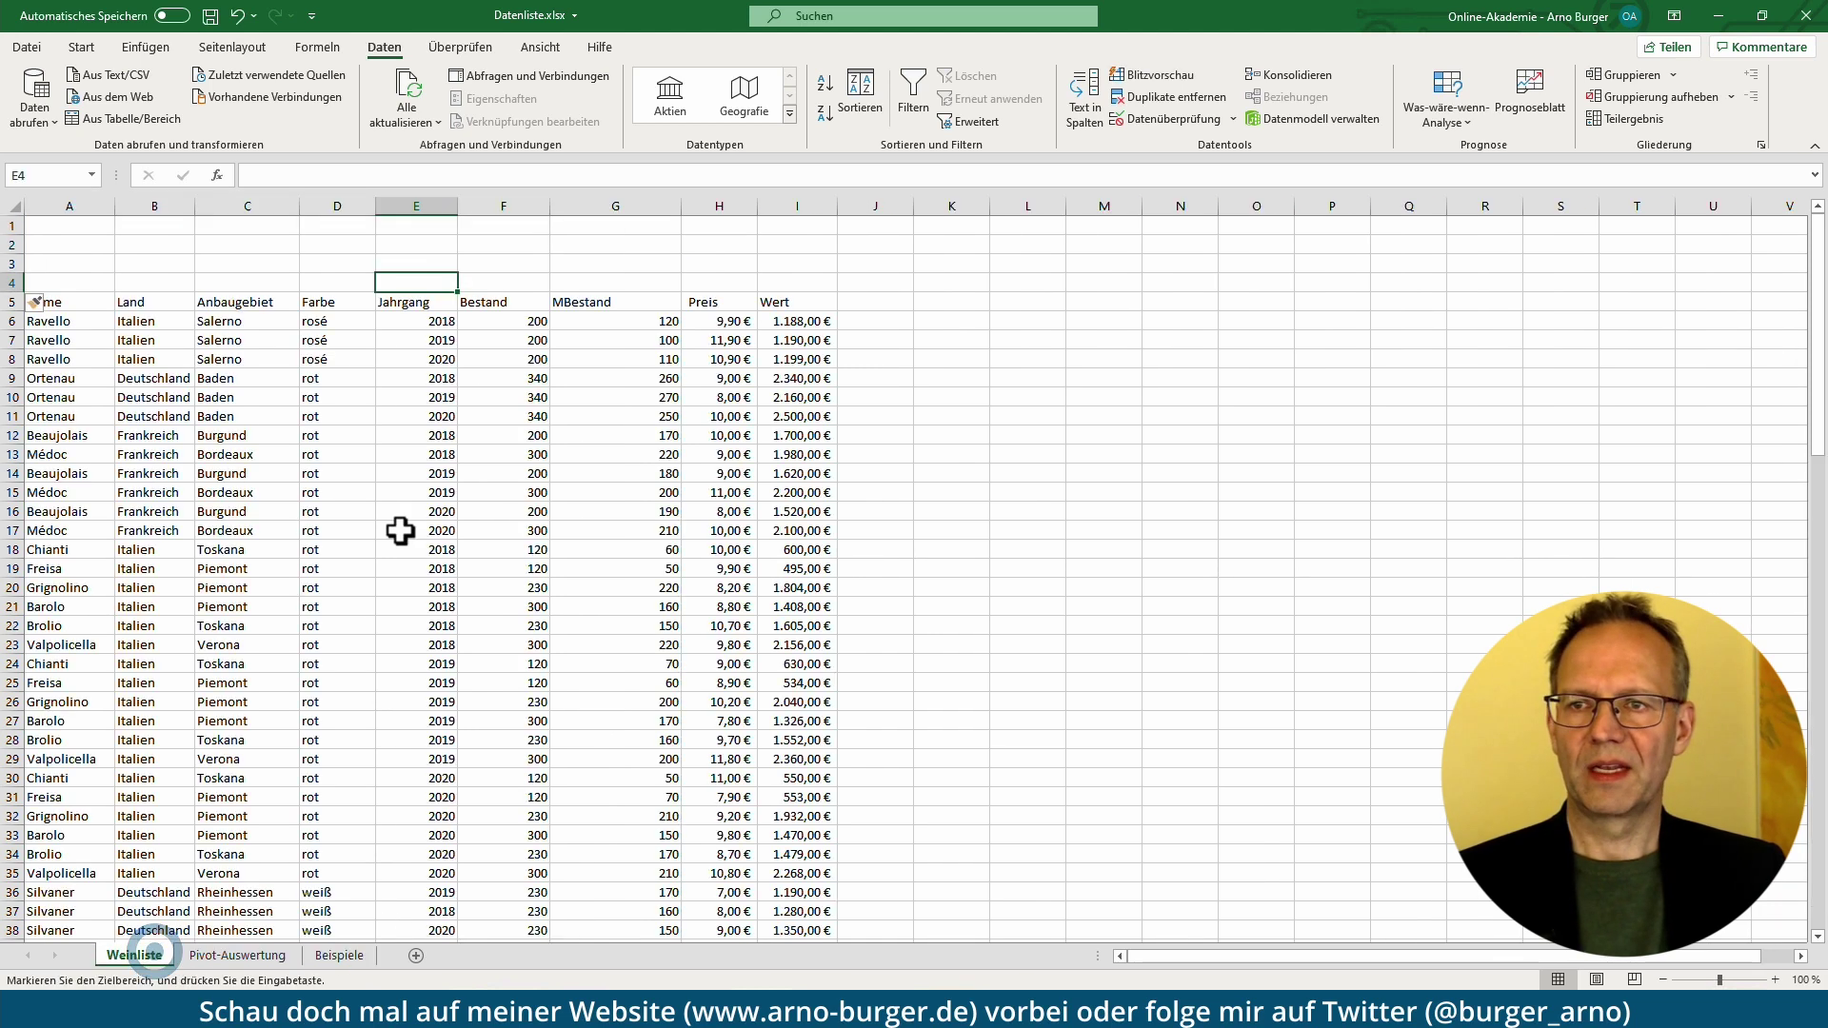
left_click(88, 264)
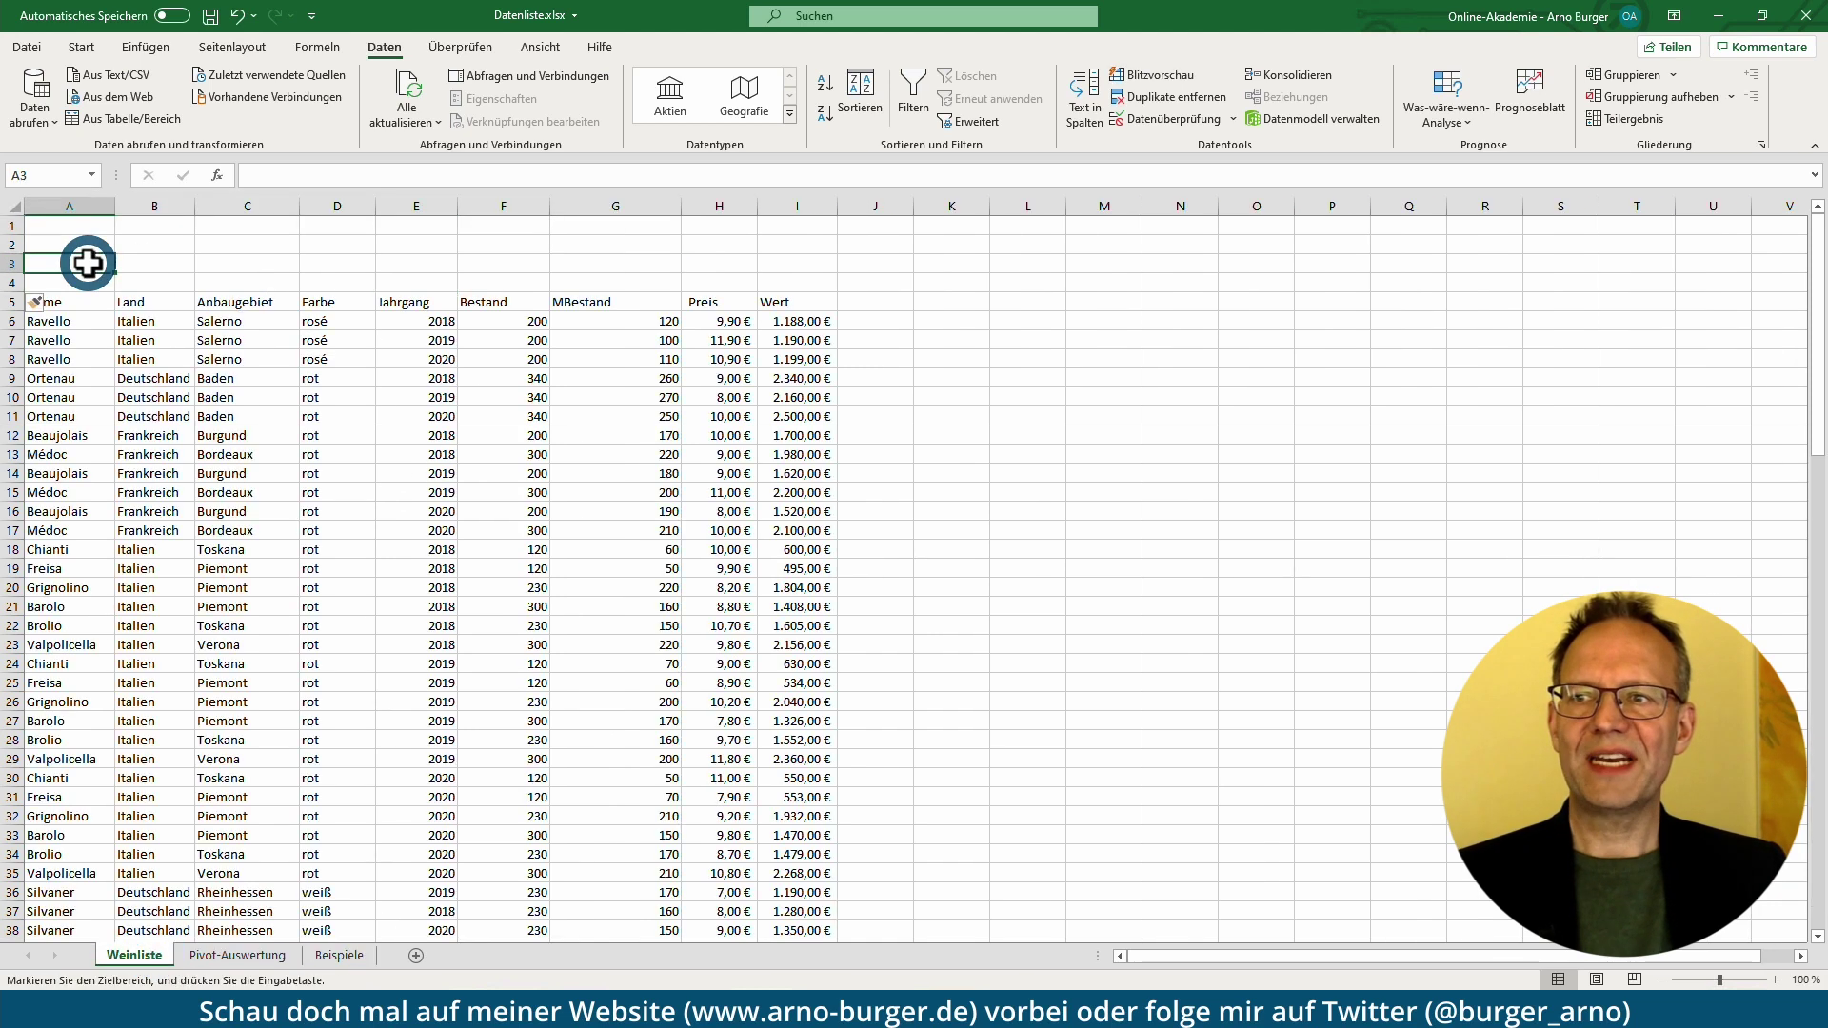
key("ctrl+v")
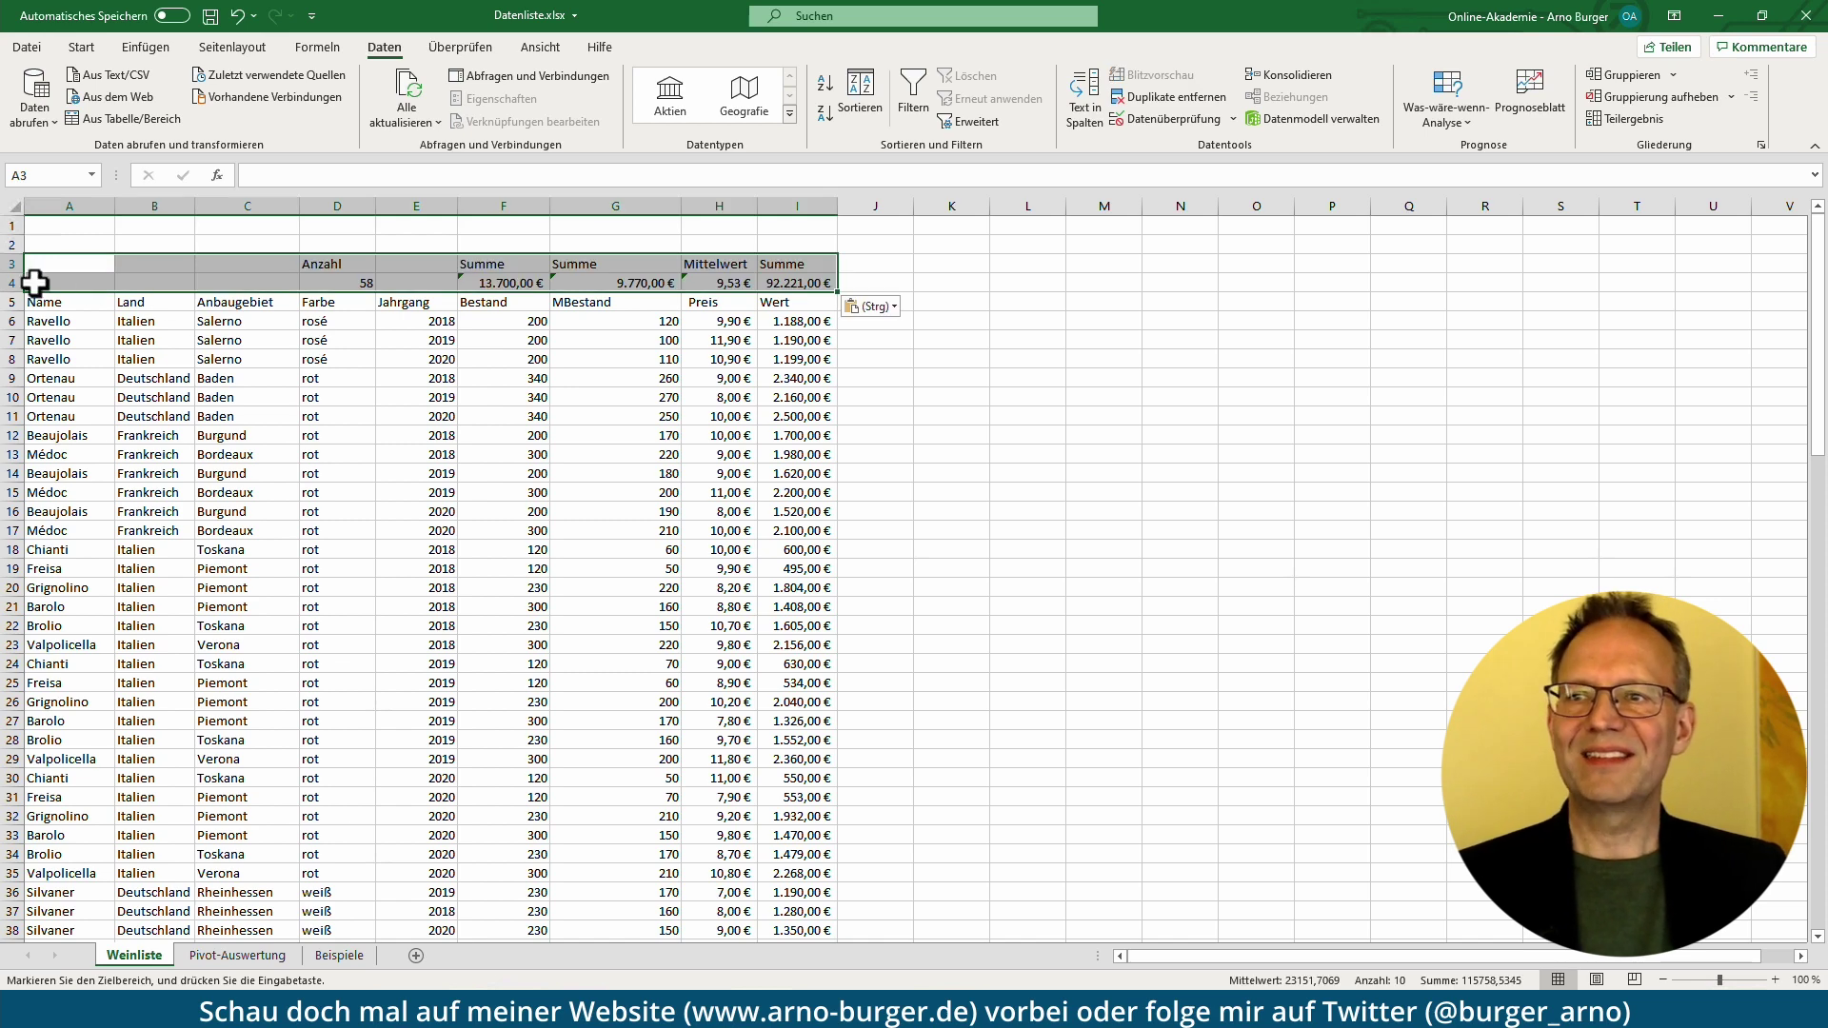
- Turn on the filter from a cell inside the list and check the heading row A5:I5 for filter arrows
left_click(270, 357)
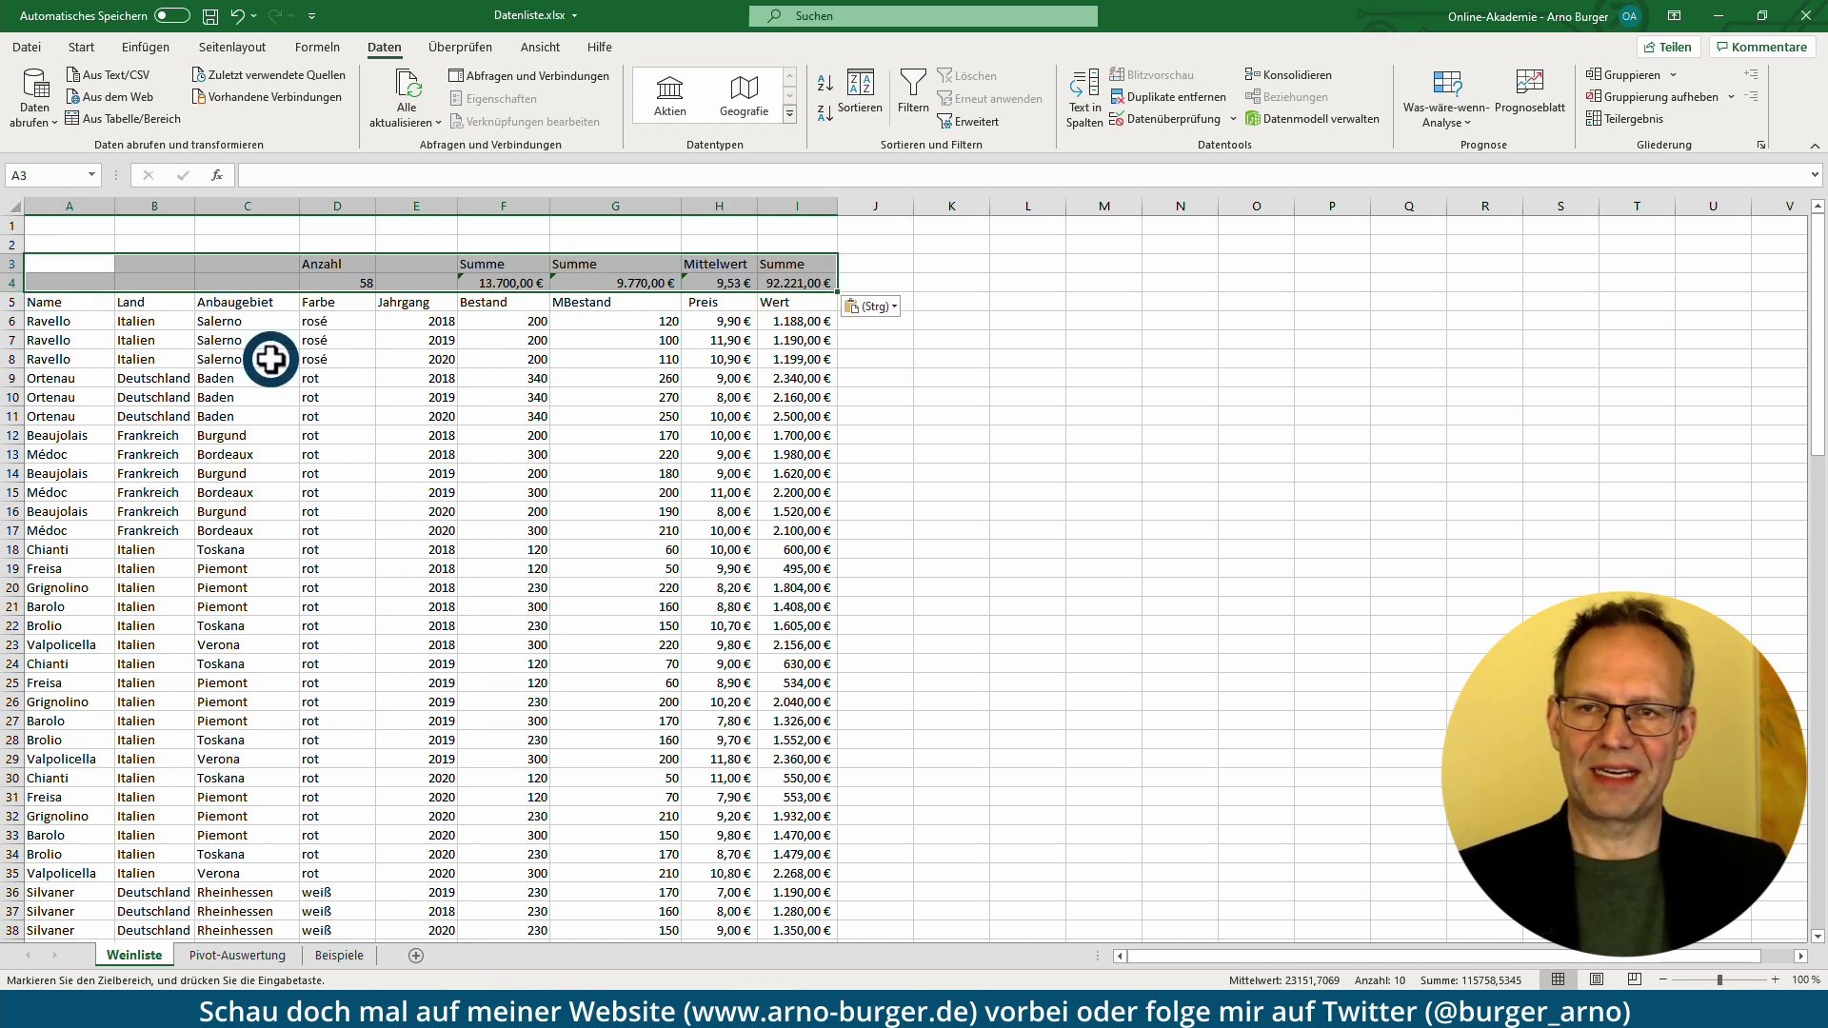
left_click(914, 90)
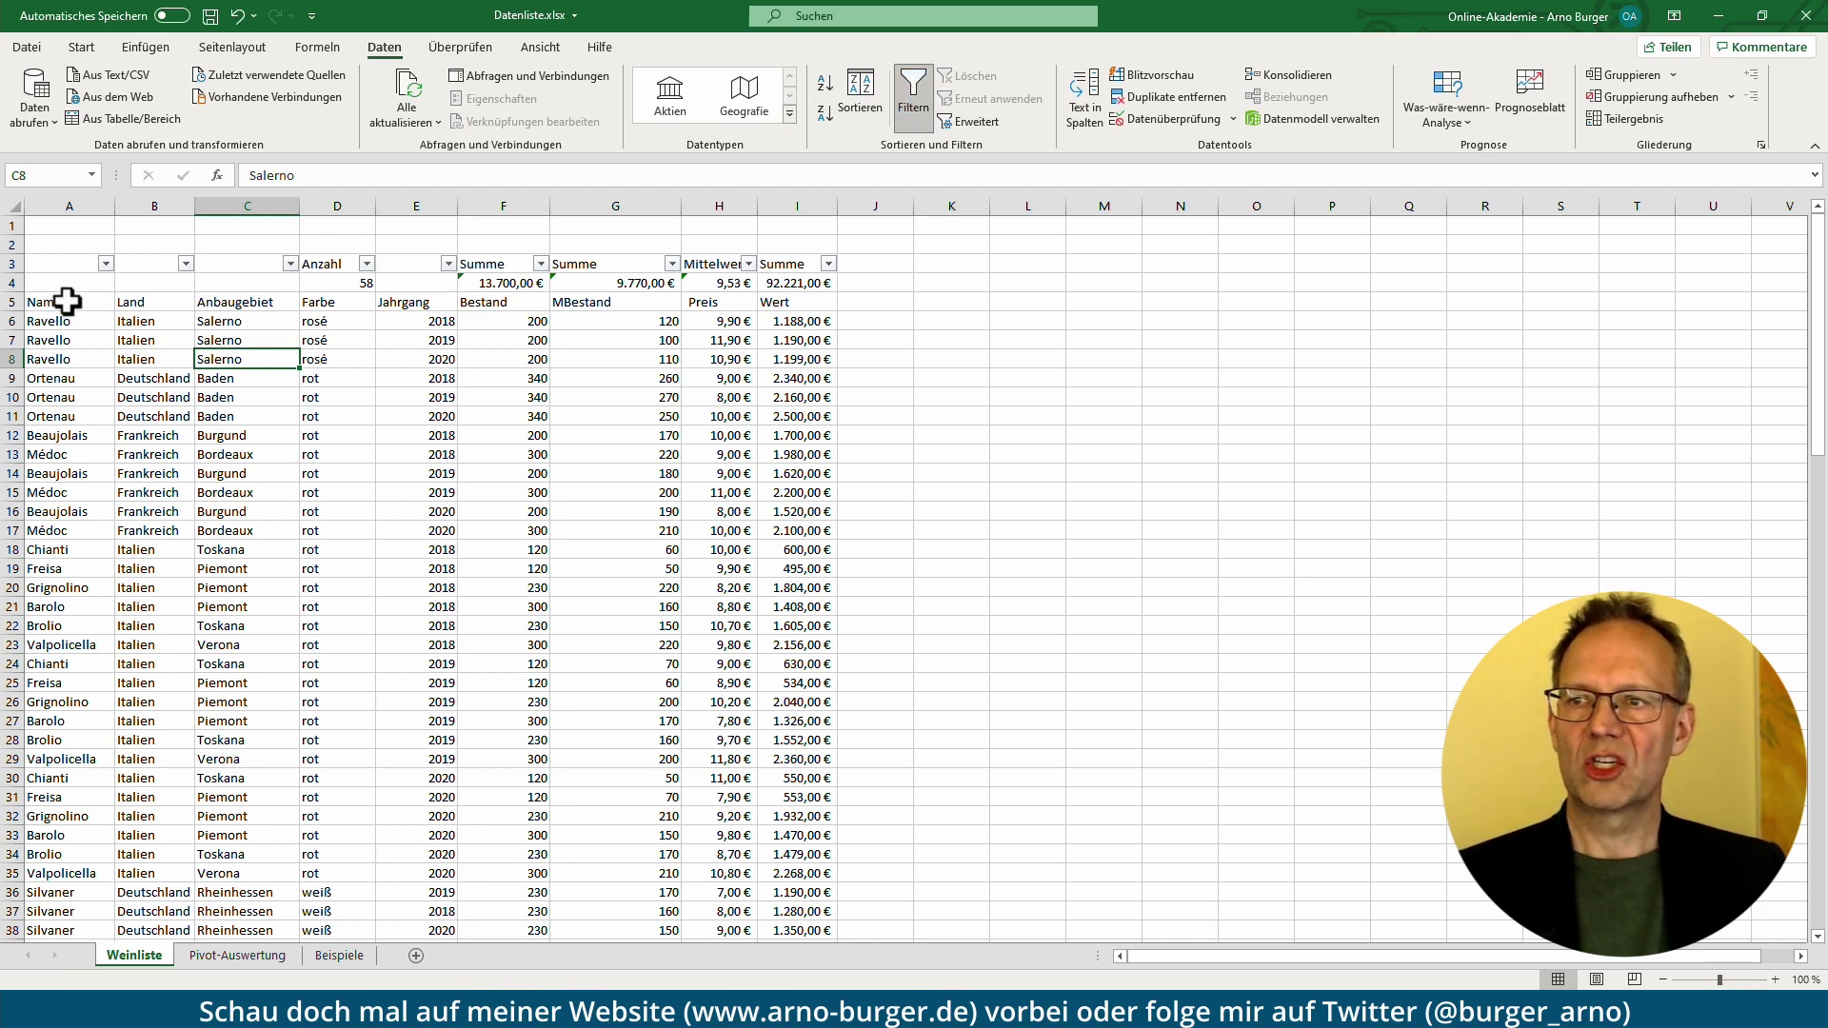
left_click_drag(63, 302, 762, 296)
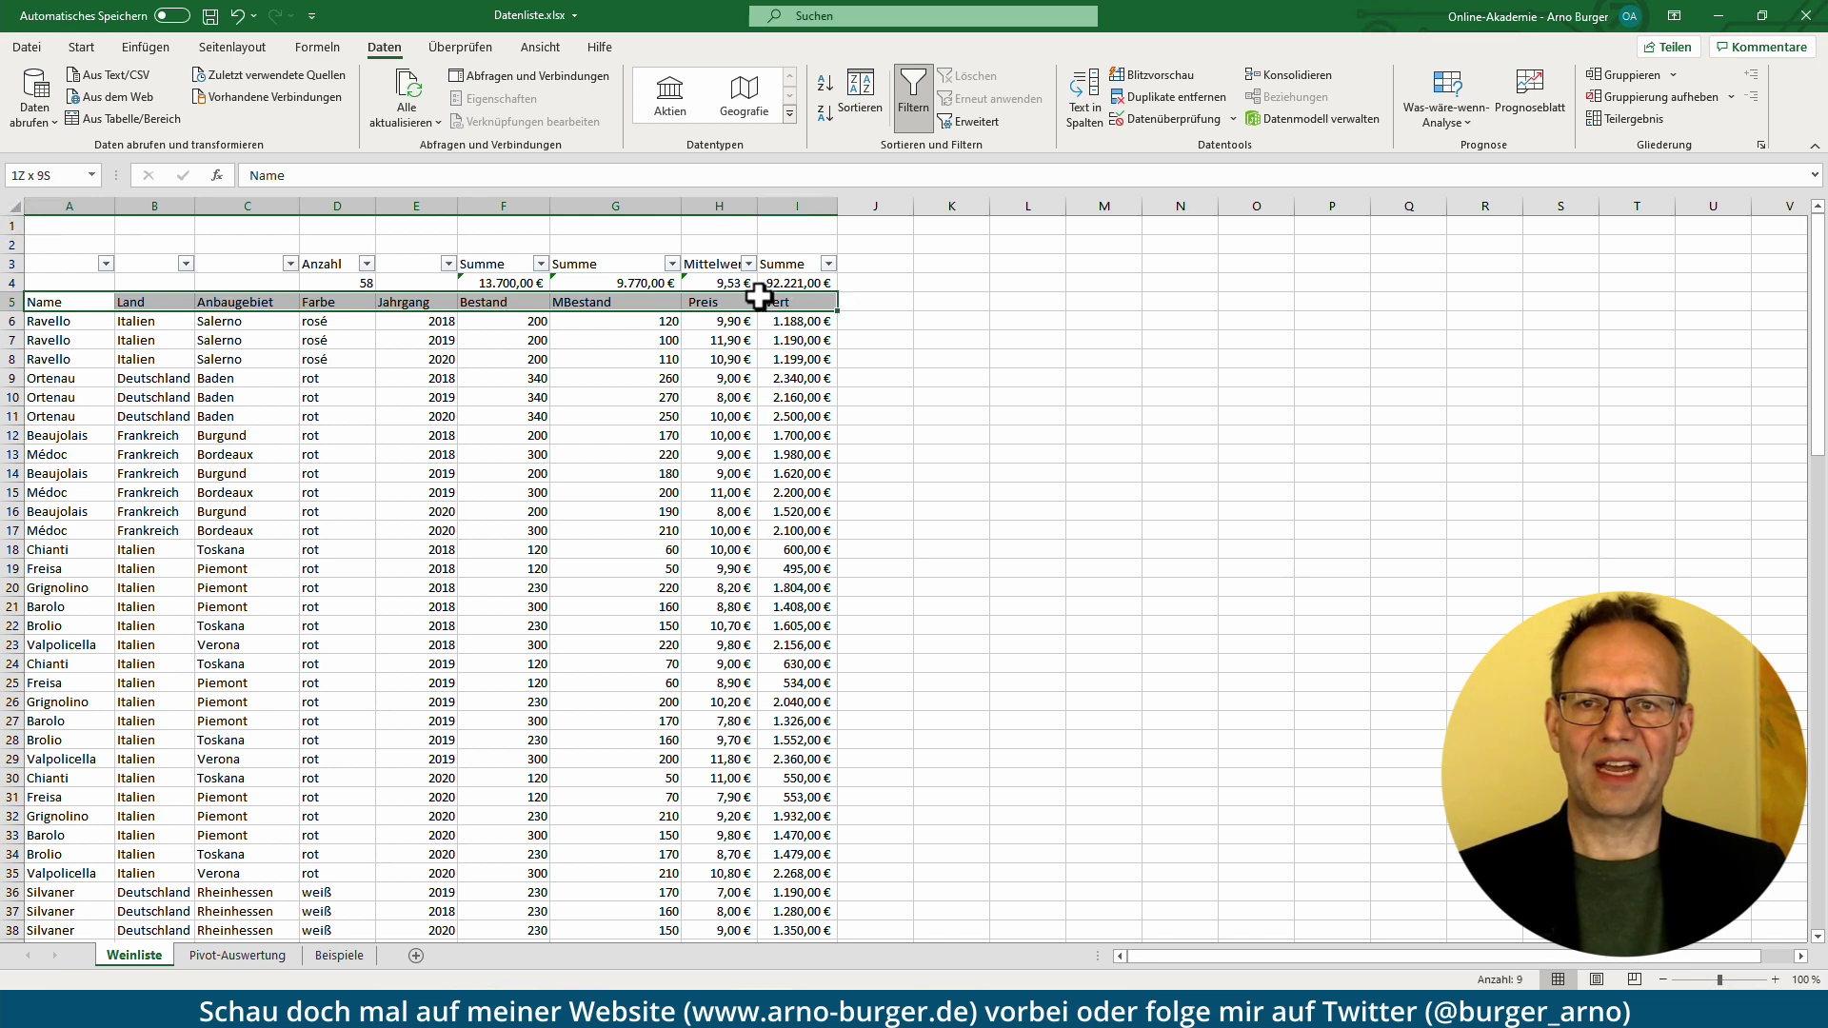
left_click(544, 334)
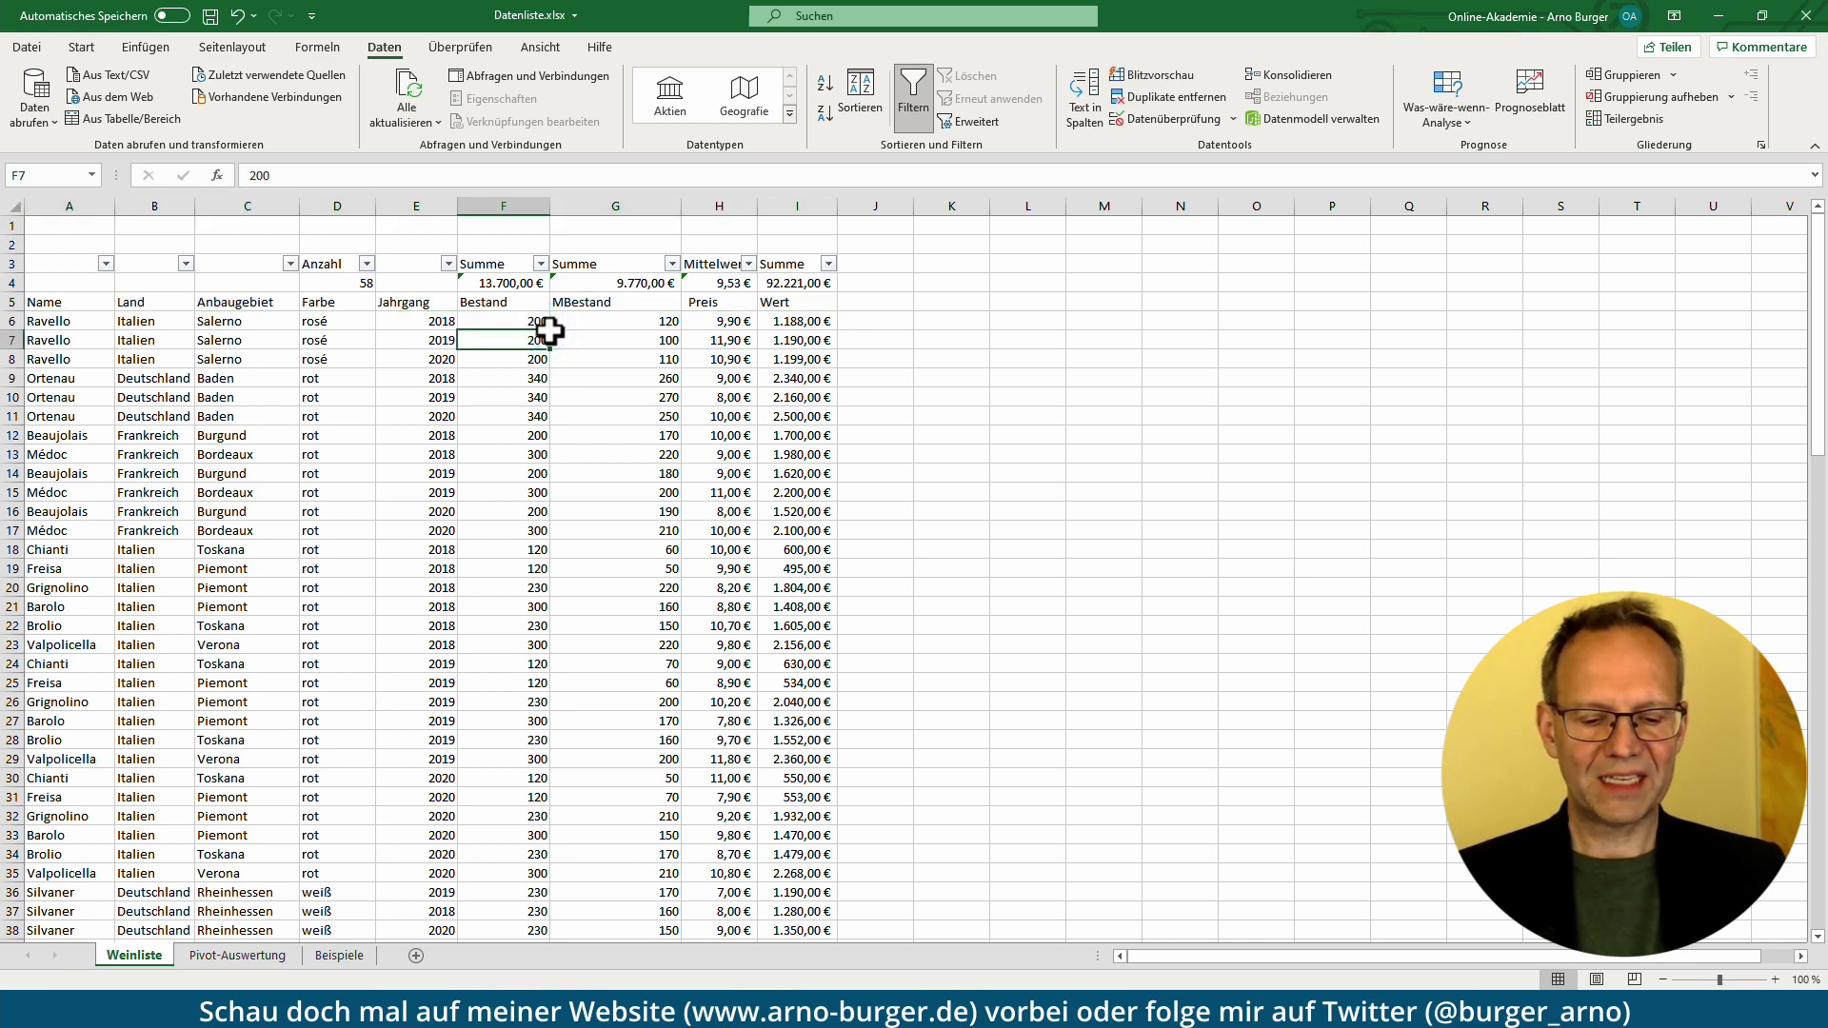
- Undo the filter and the pasted summary rows, and paste the summary block starting at A2 instead, leaving row 4 empty
key("ctrl+z")
key("ctrl+z")
key("ctrl+z")
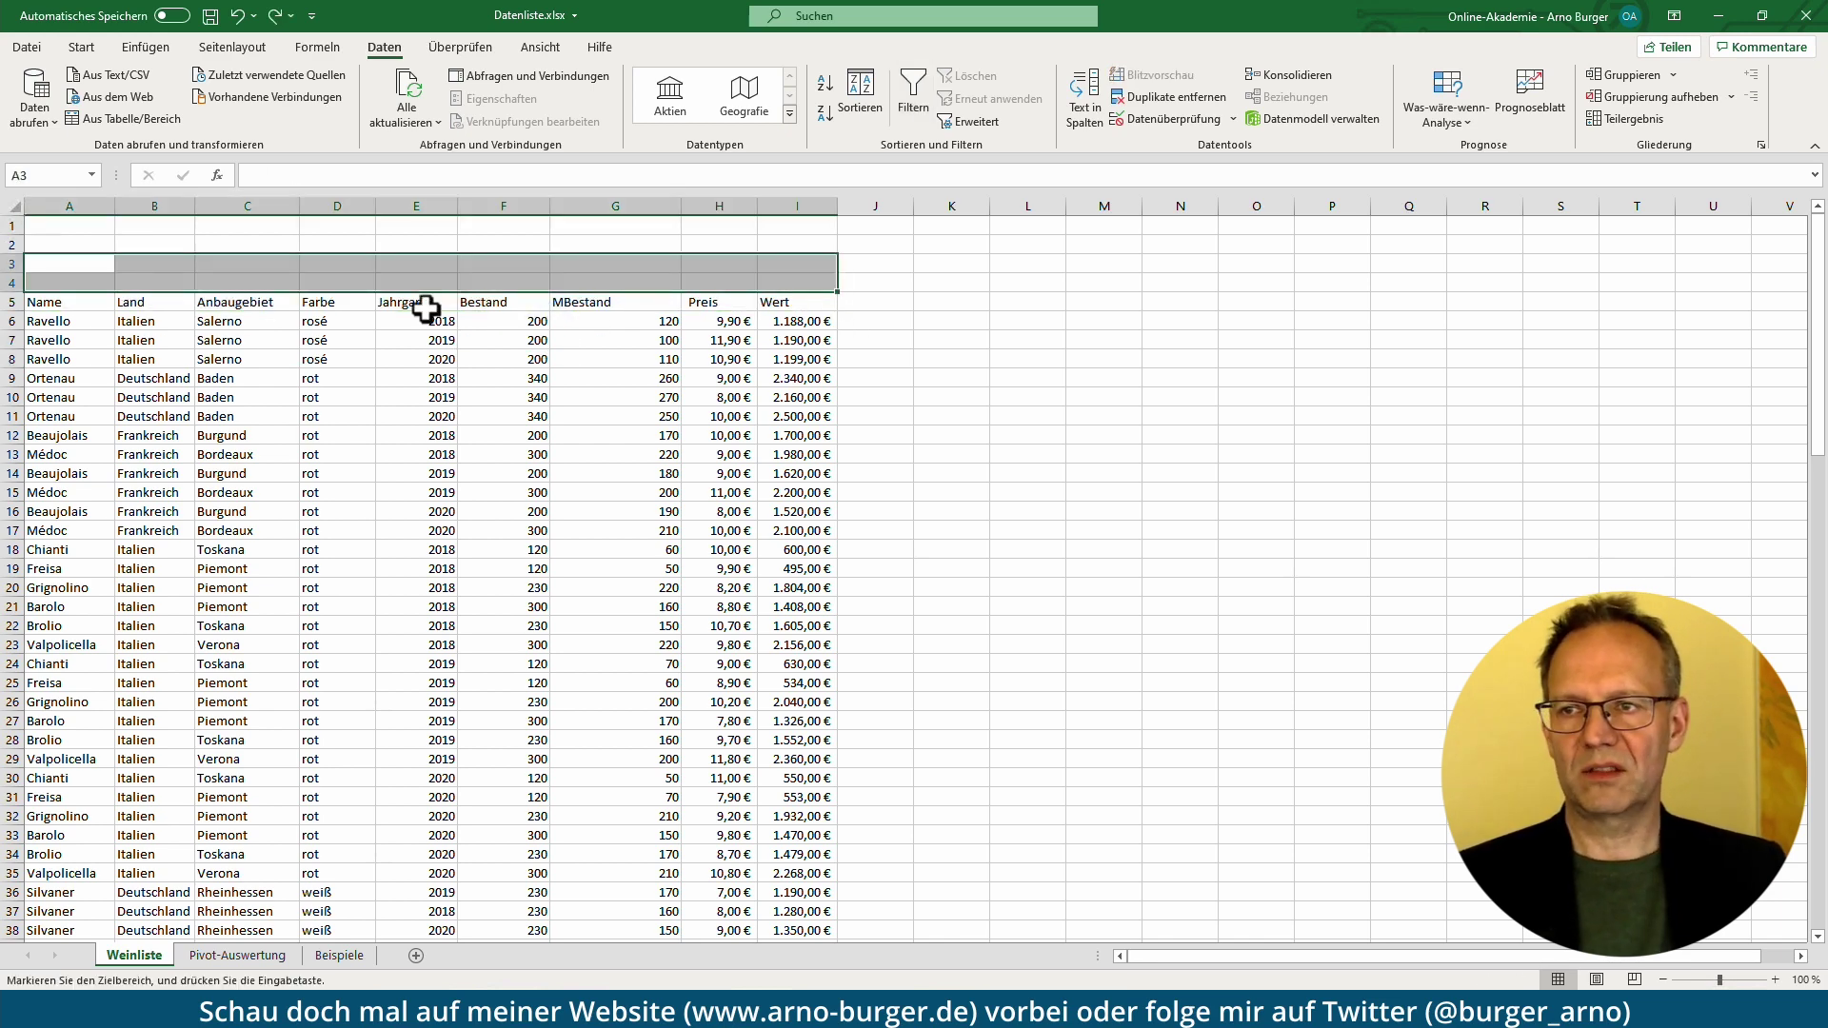
left_click(74, 243)
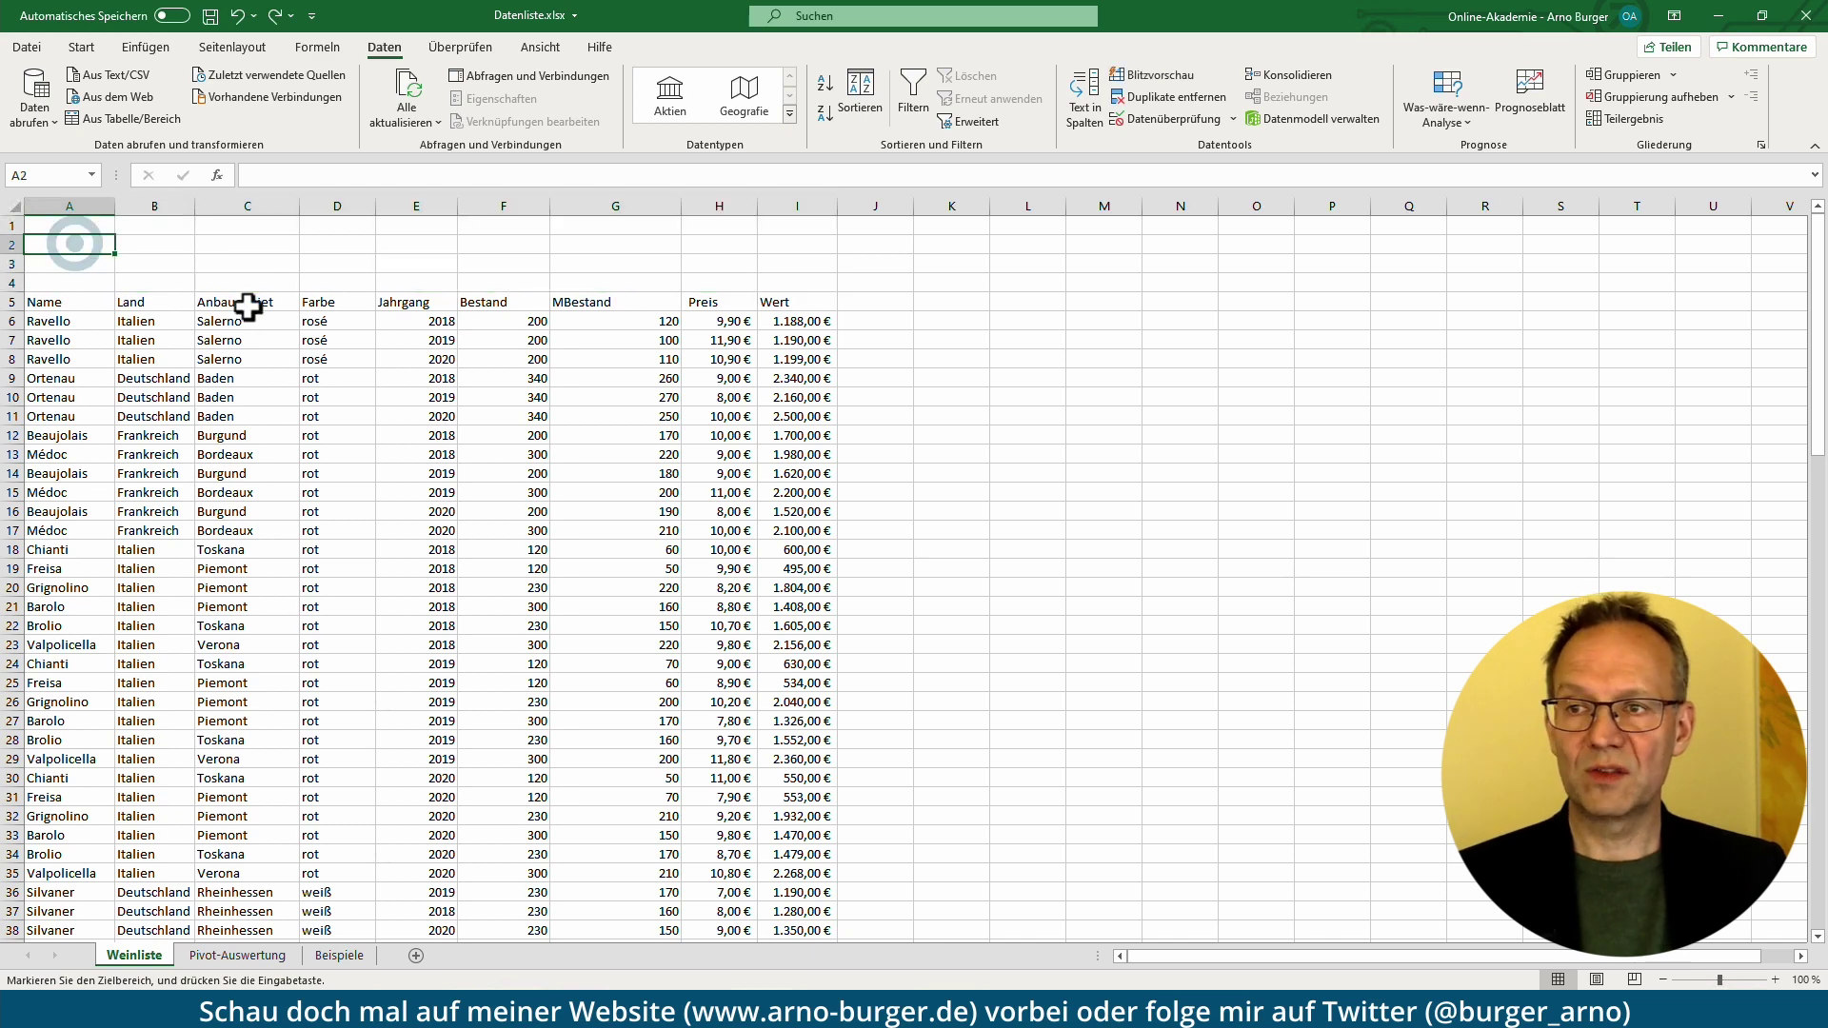
key("ctrl+v")
- Examine the empty row 4 separating the summary block from the data list that starts at row 5
left_click(131, 286)
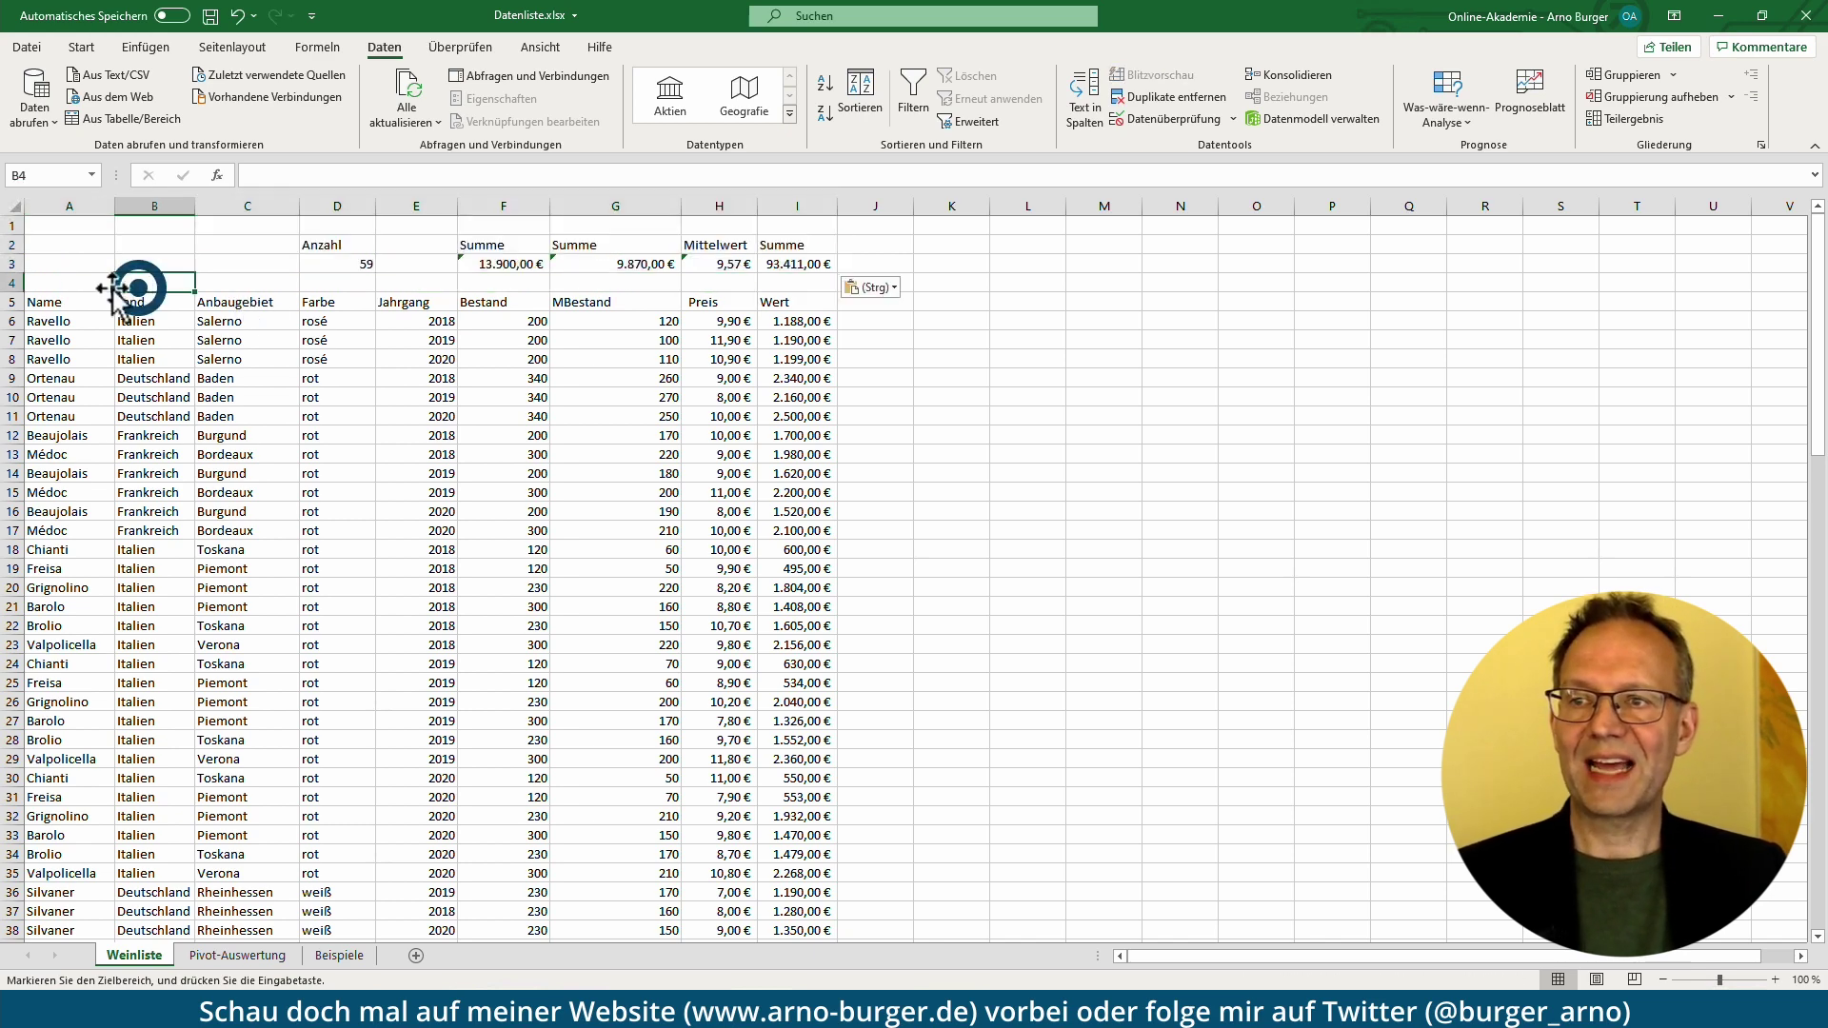
left_click_drag(33, 284, 812, 287)
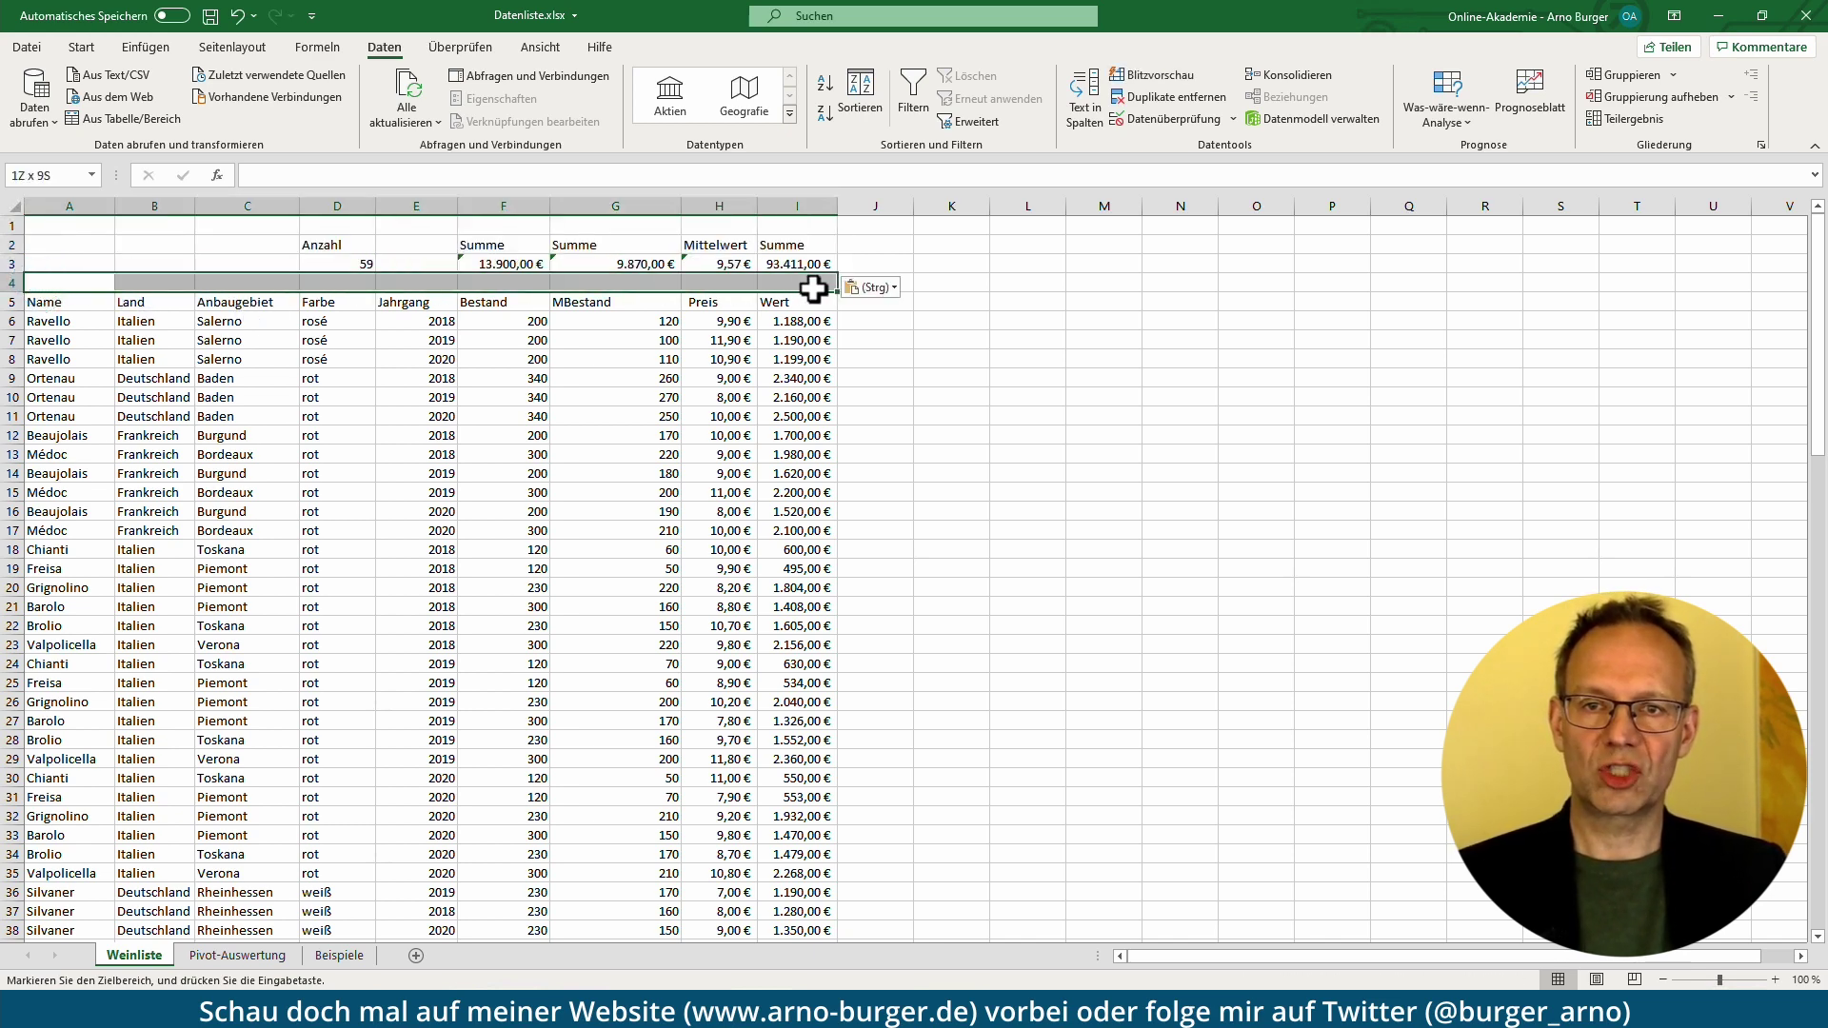
left_click_drag(66, 295, 809, 597)
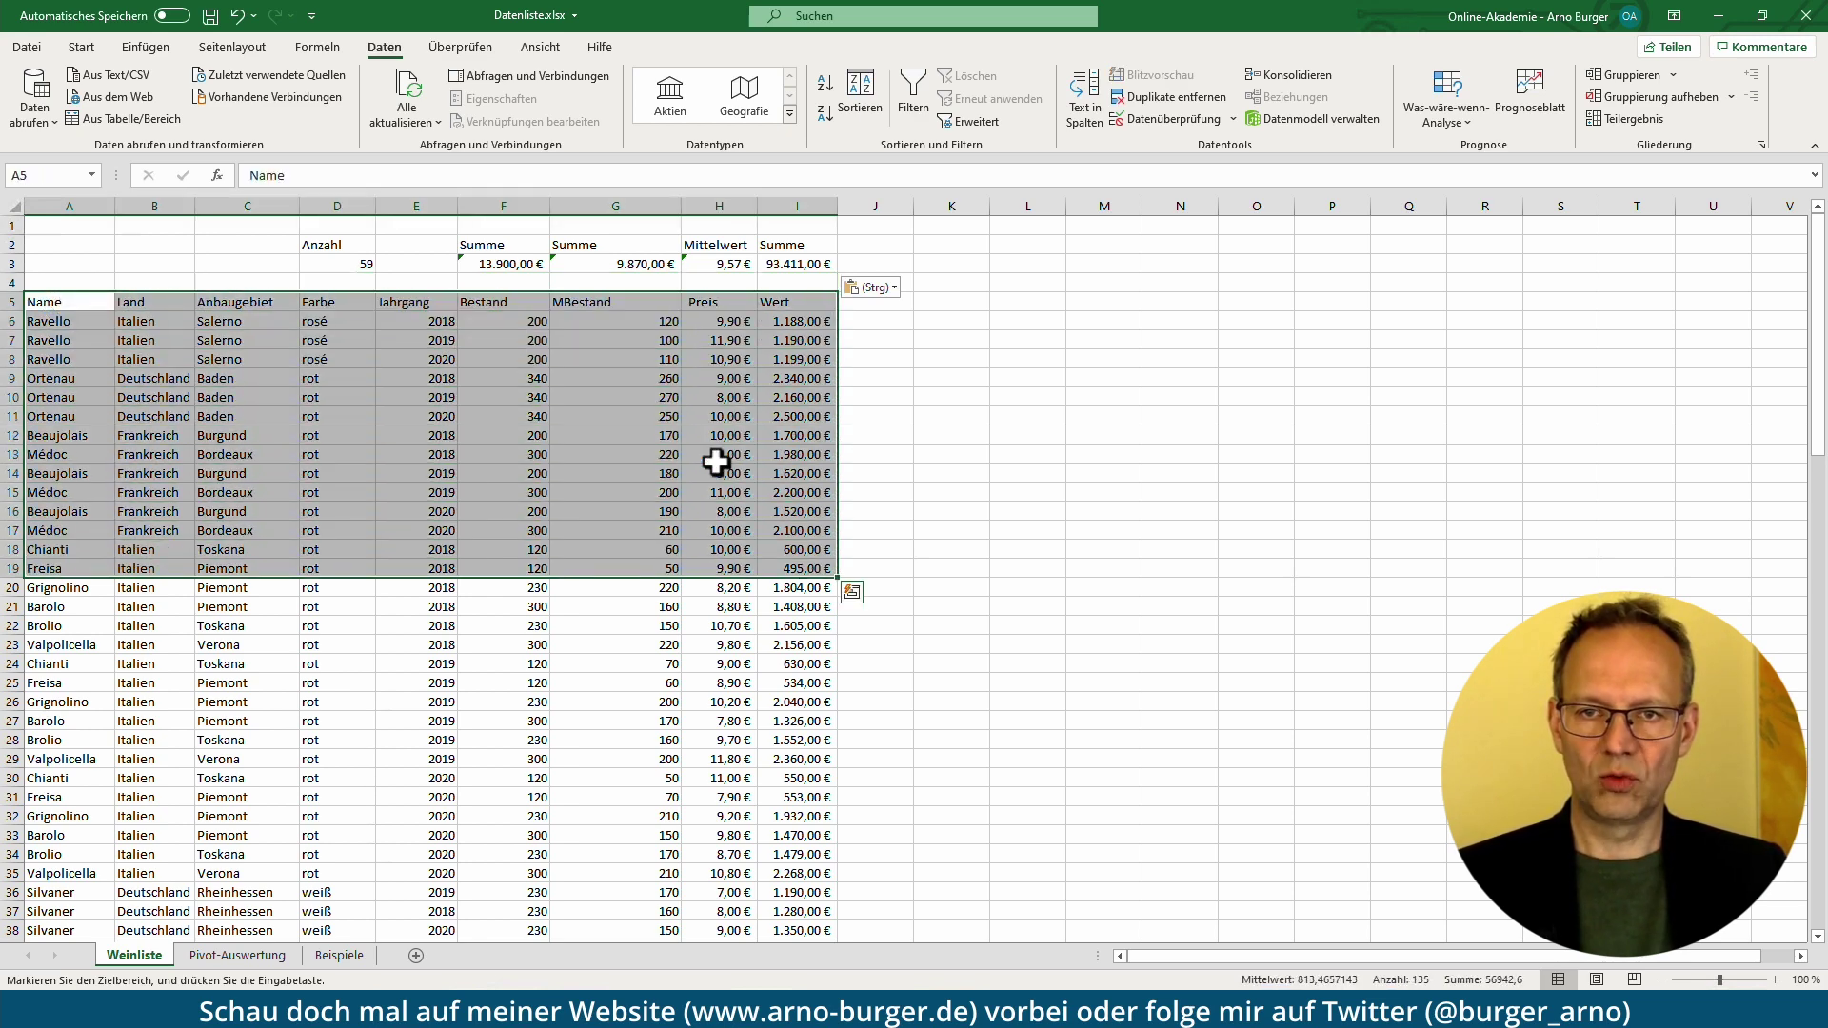
left_click(112, 282)
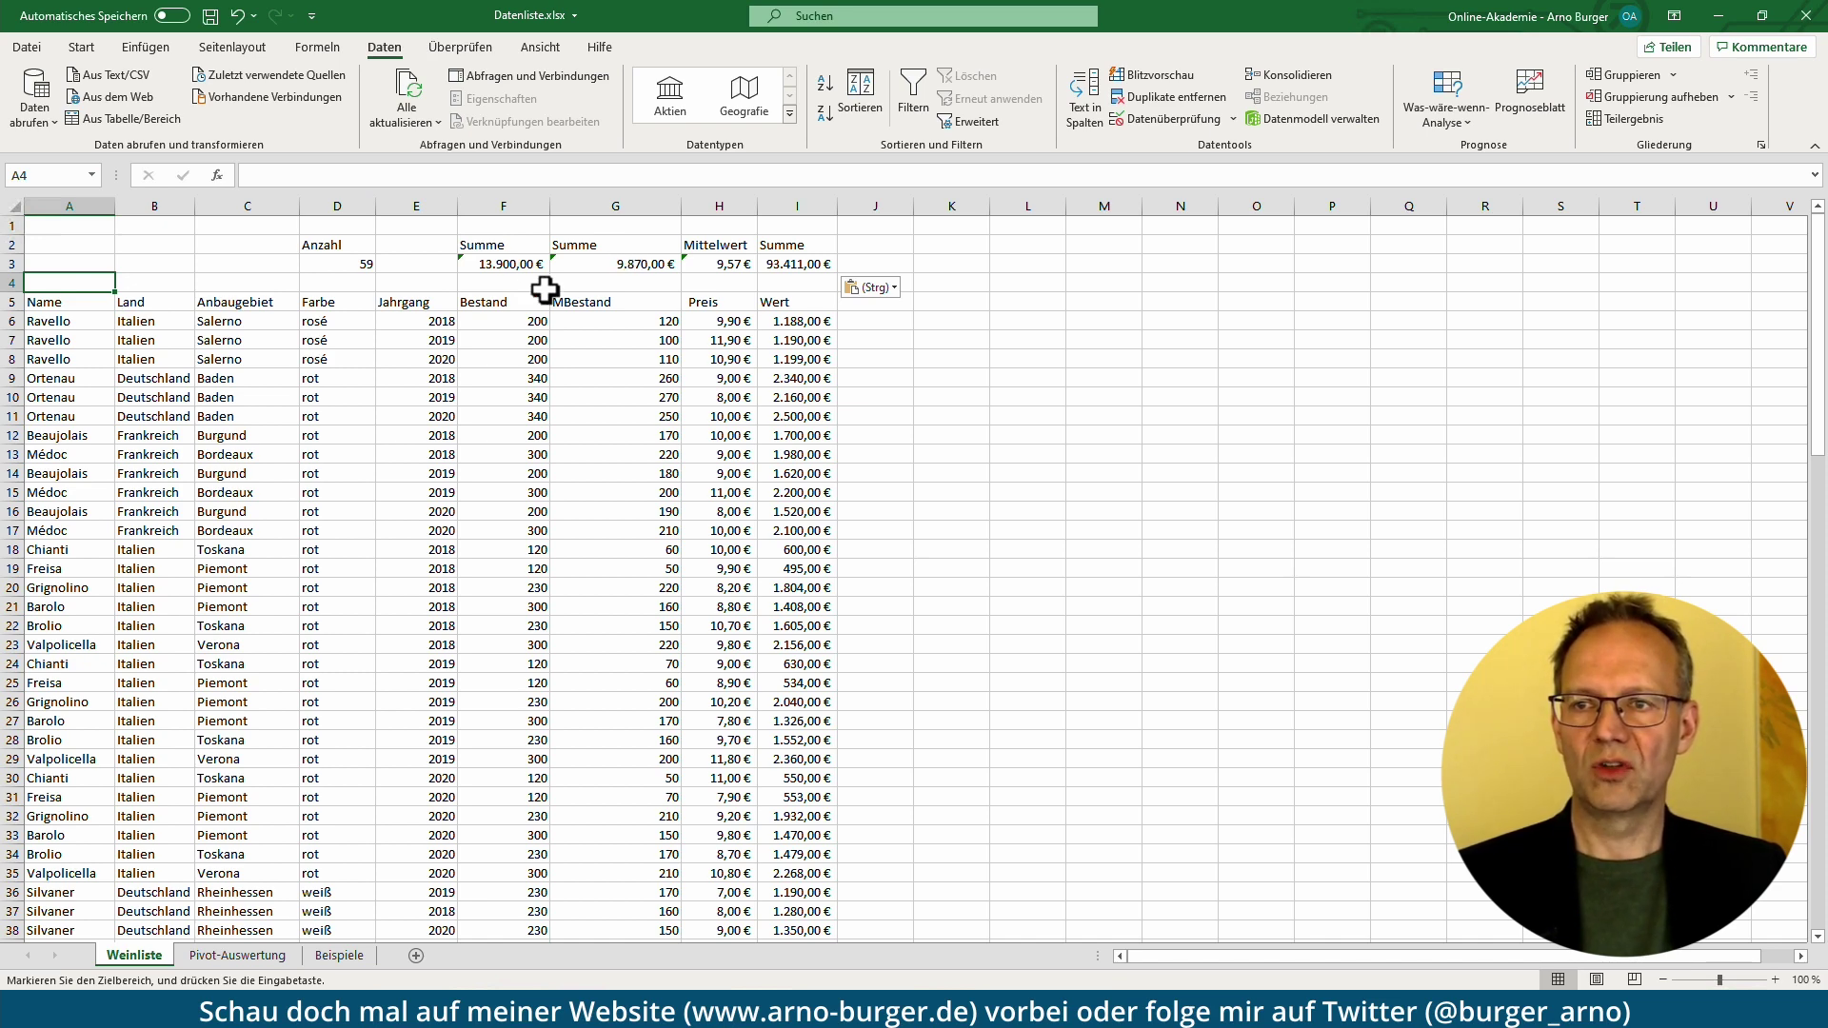
- Try the filter on the list with row 4 empty above its headings, and turn it off again
left_click(170, 353)
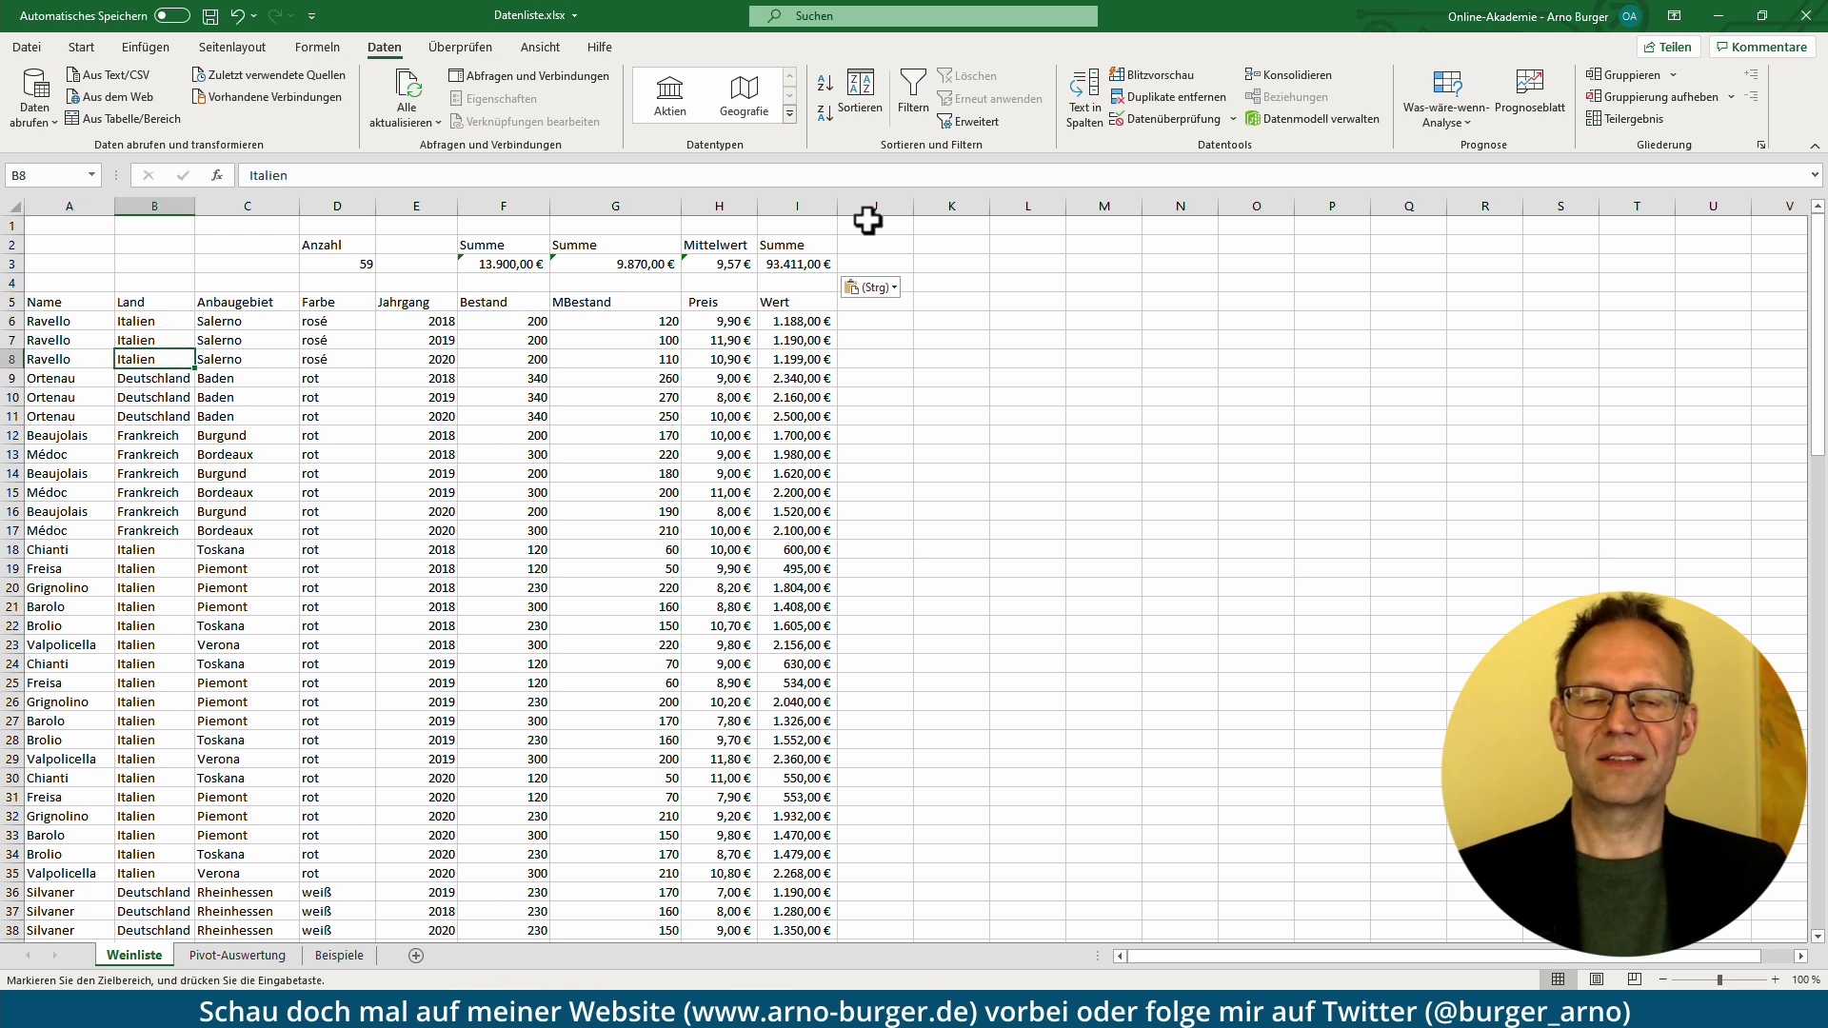
left_click(918, 95)
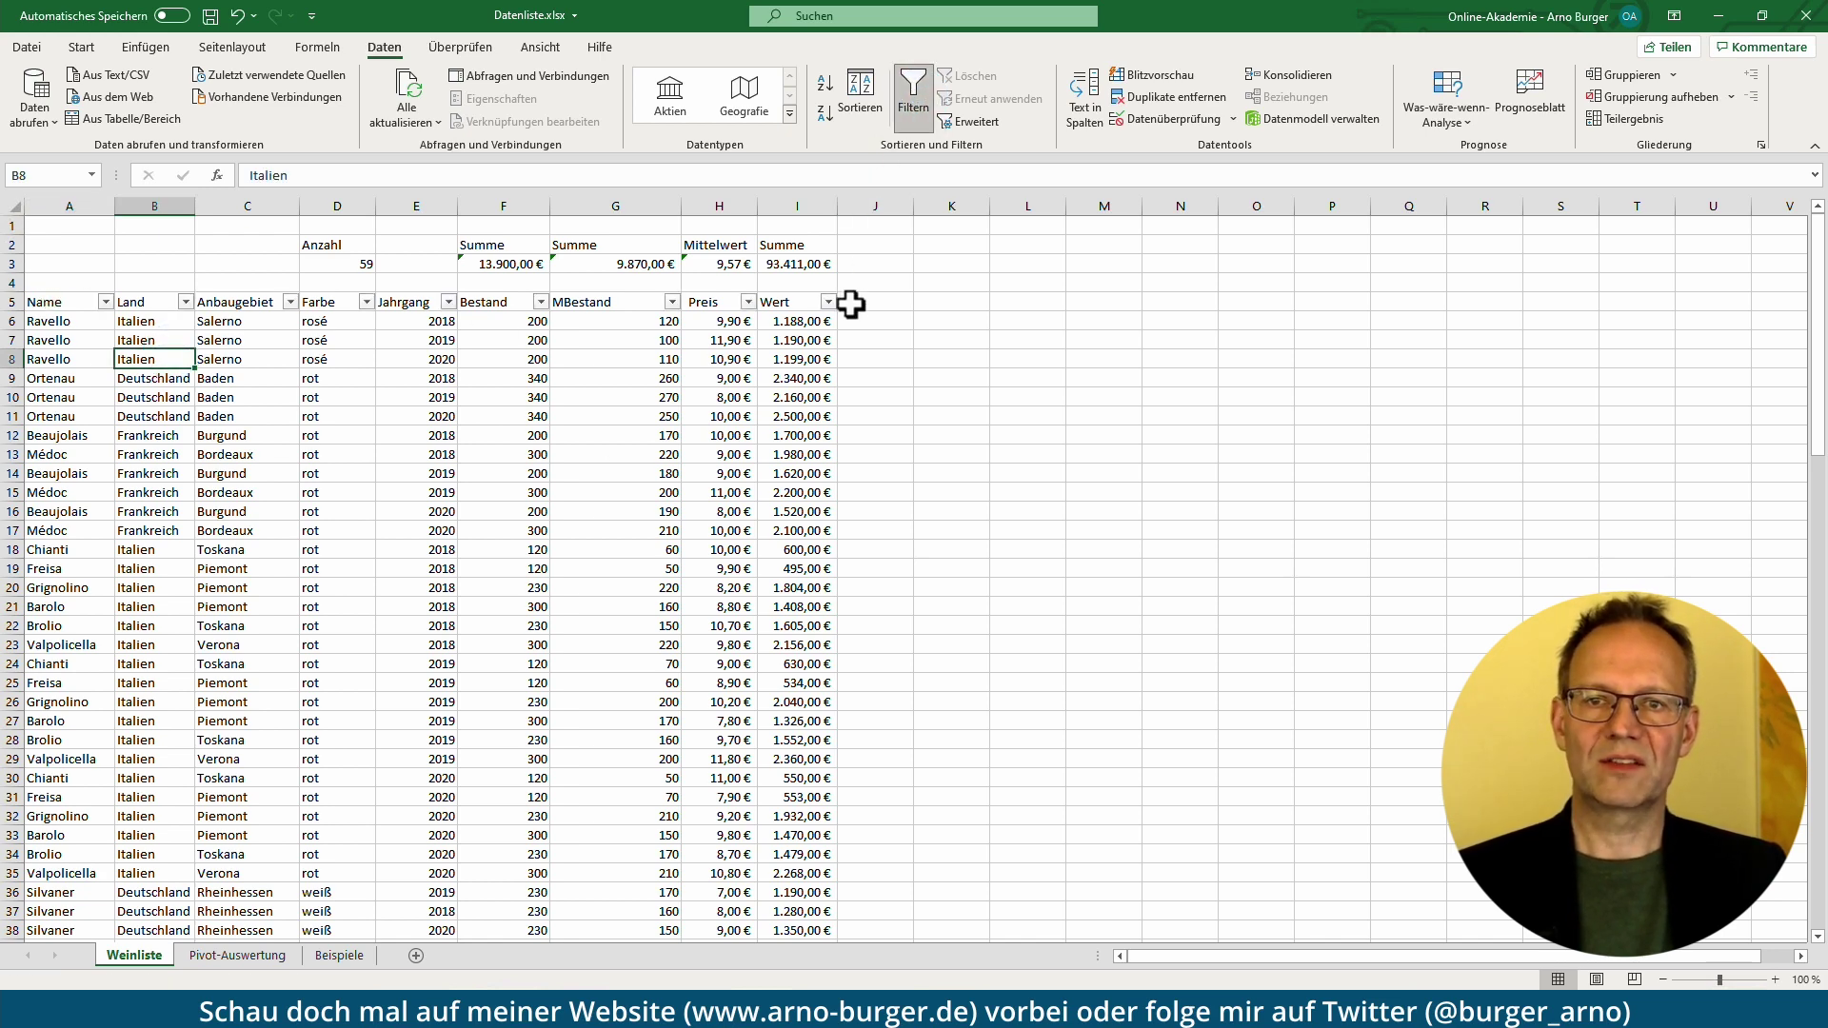
left_click(922, 112)
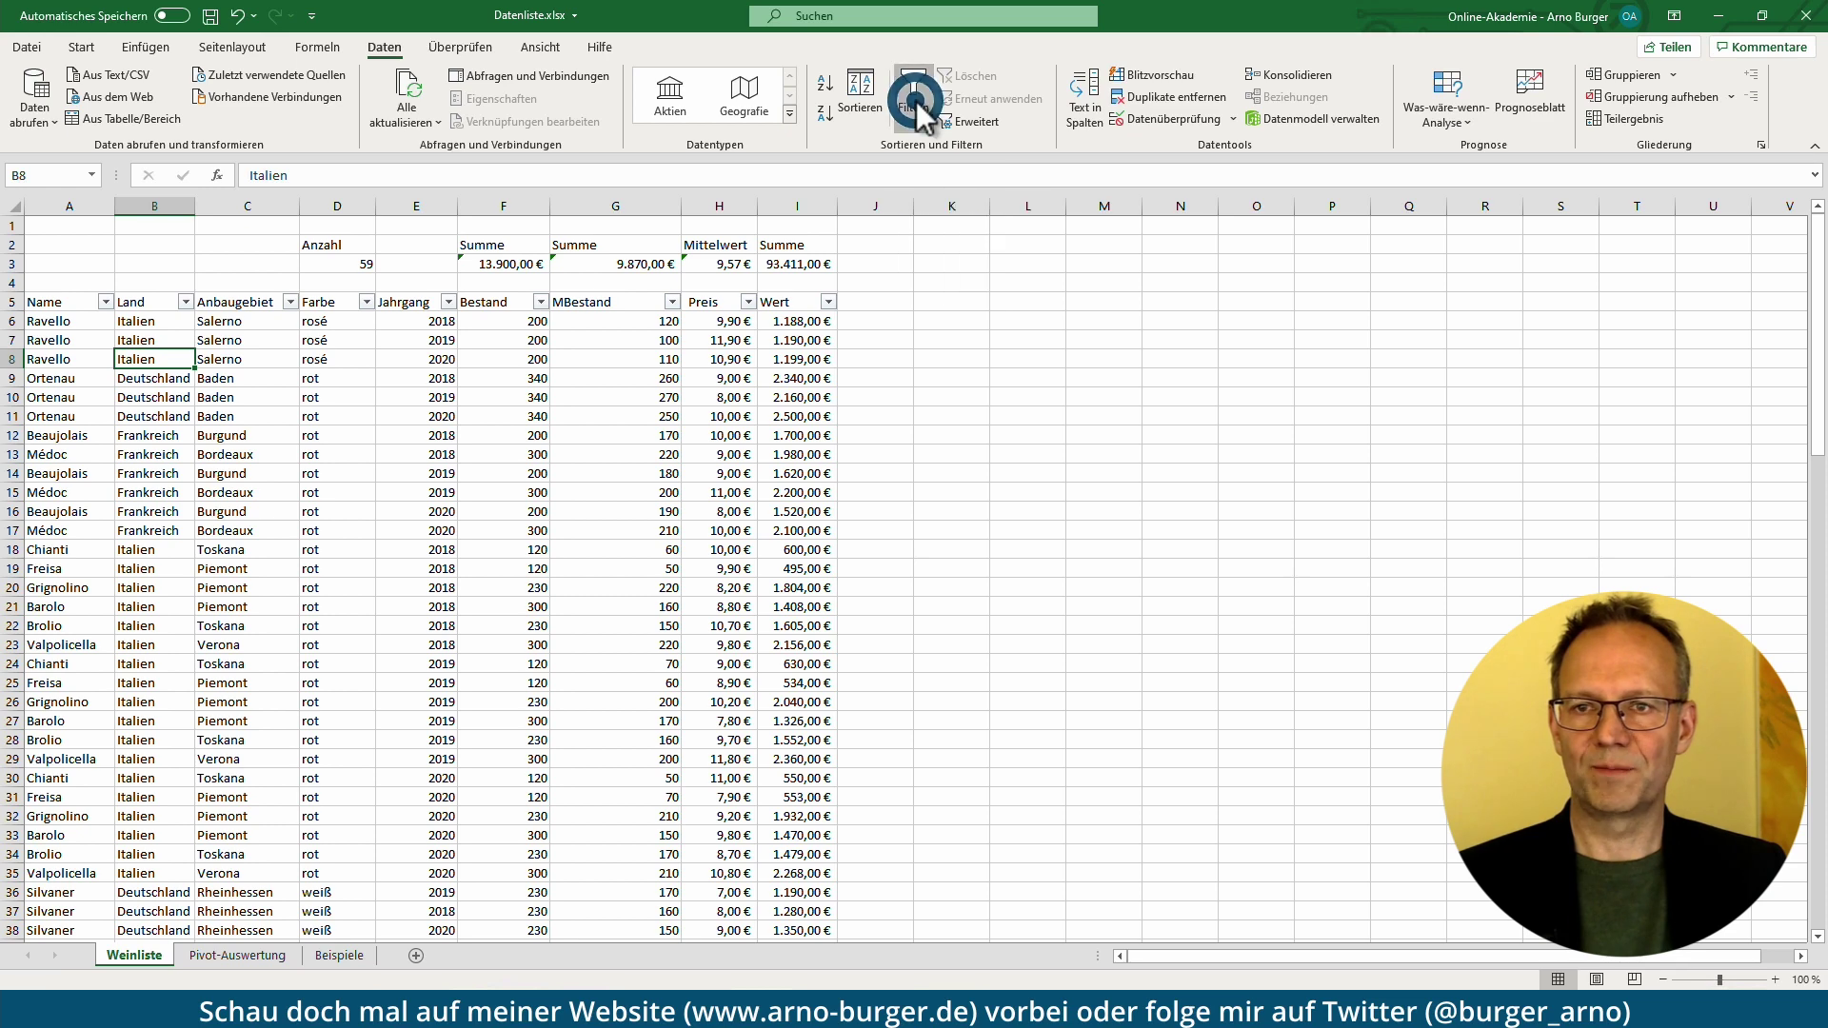
left_click(413, 401)
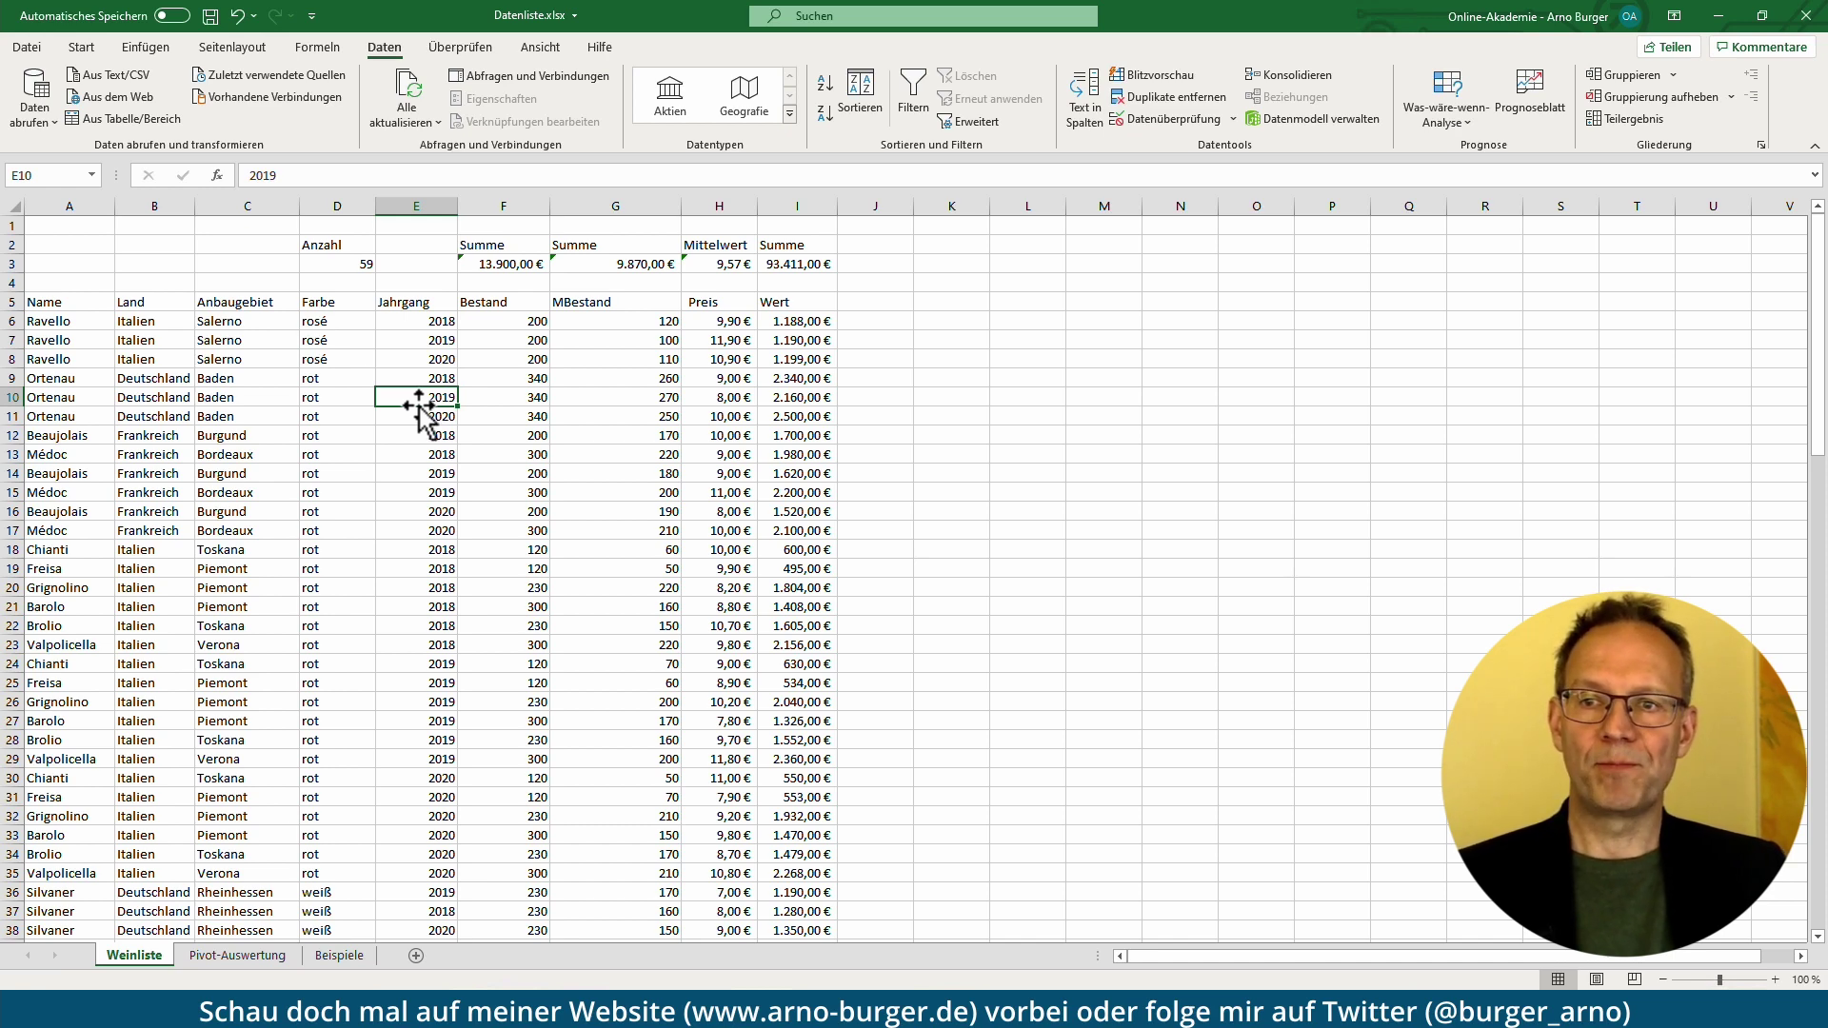
- Switch to the workbook Datenliste (schlechte Datenqualität).xlsx and select cell E9 in the Jahrgang column
mouse_move(590, 1005)
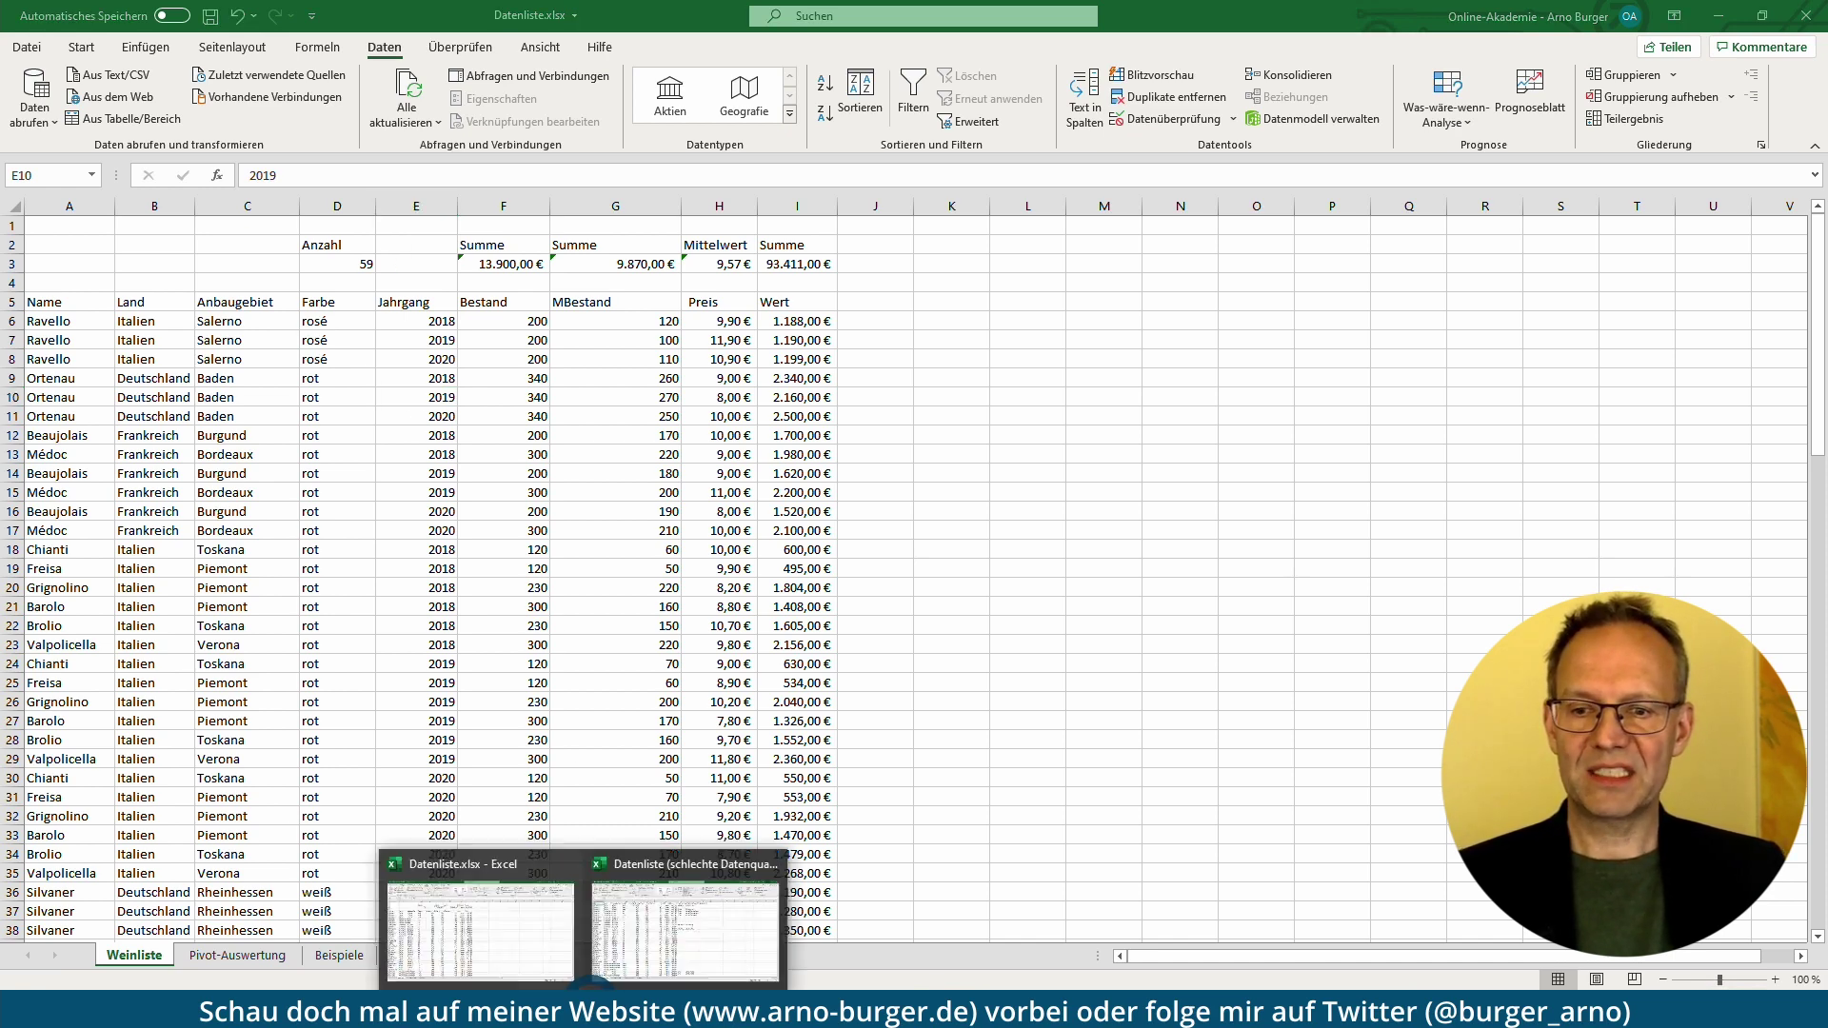
left_click(655, 979)
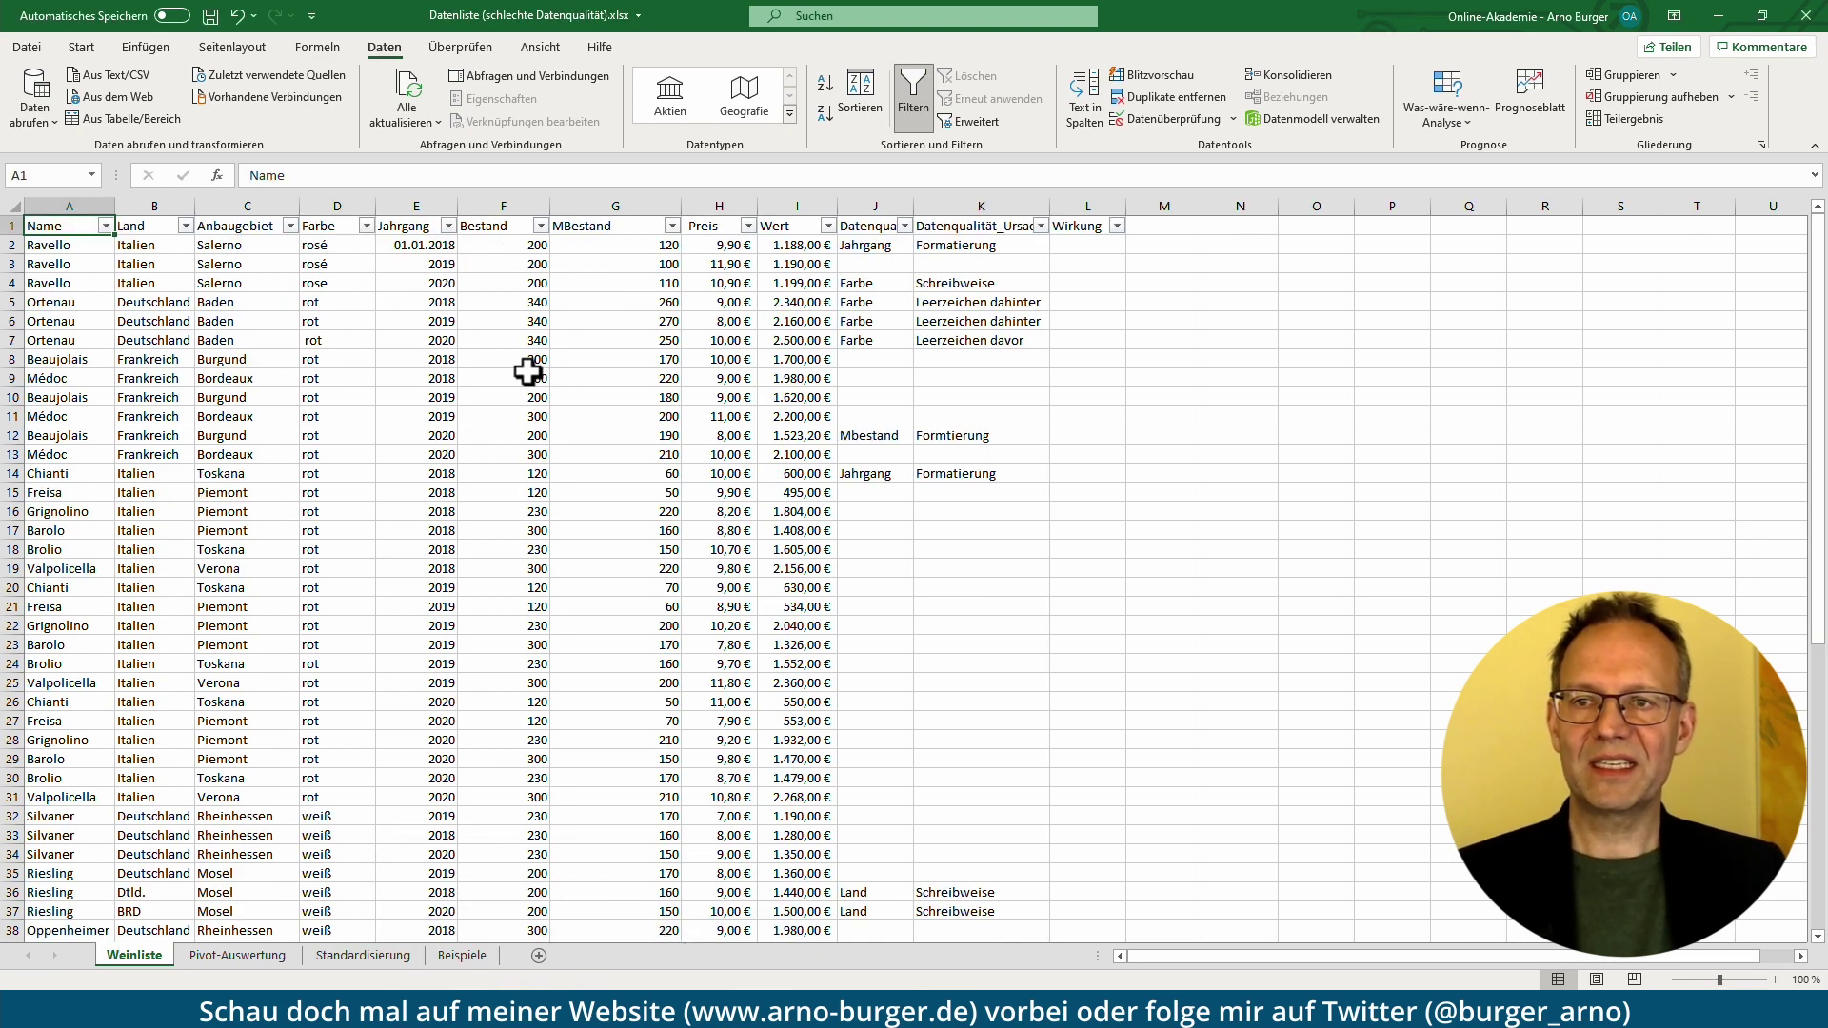
left_click(422, 373)
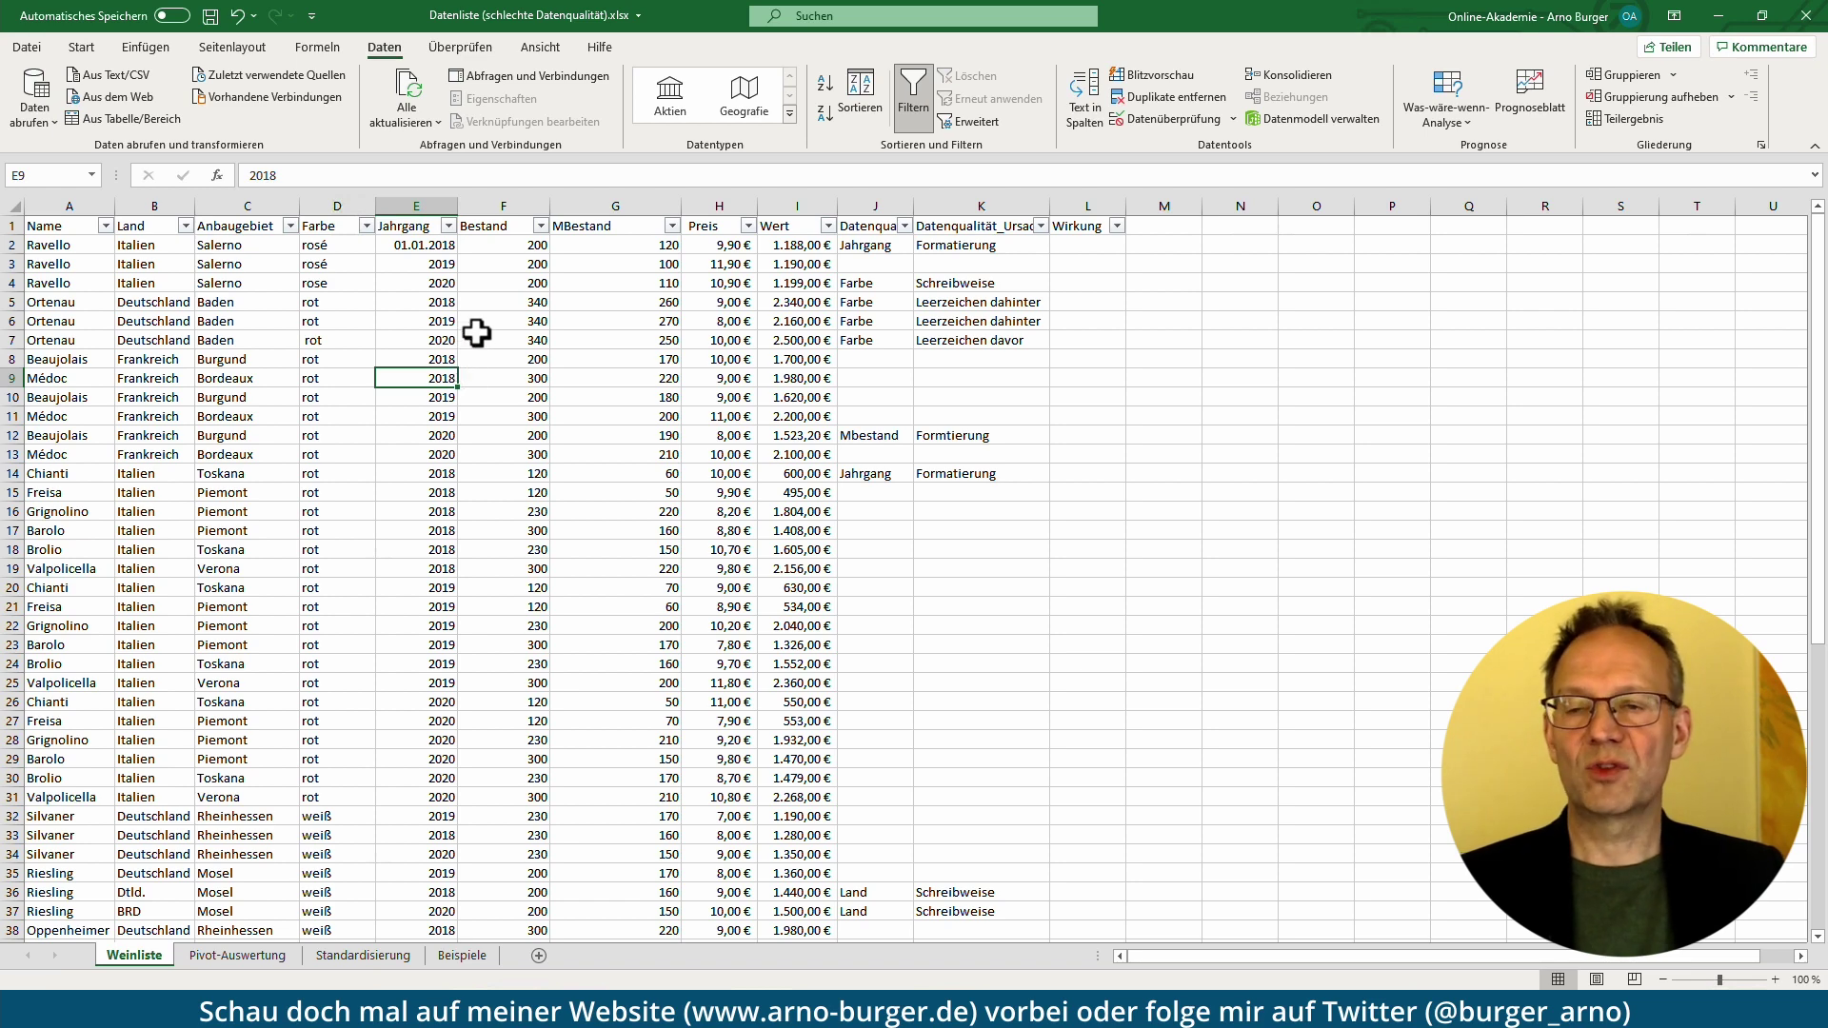
- Examine the Jahrgang column's filter values without applying a filter, and compare the contents of cells E9 and E2
left_click(447, 229)
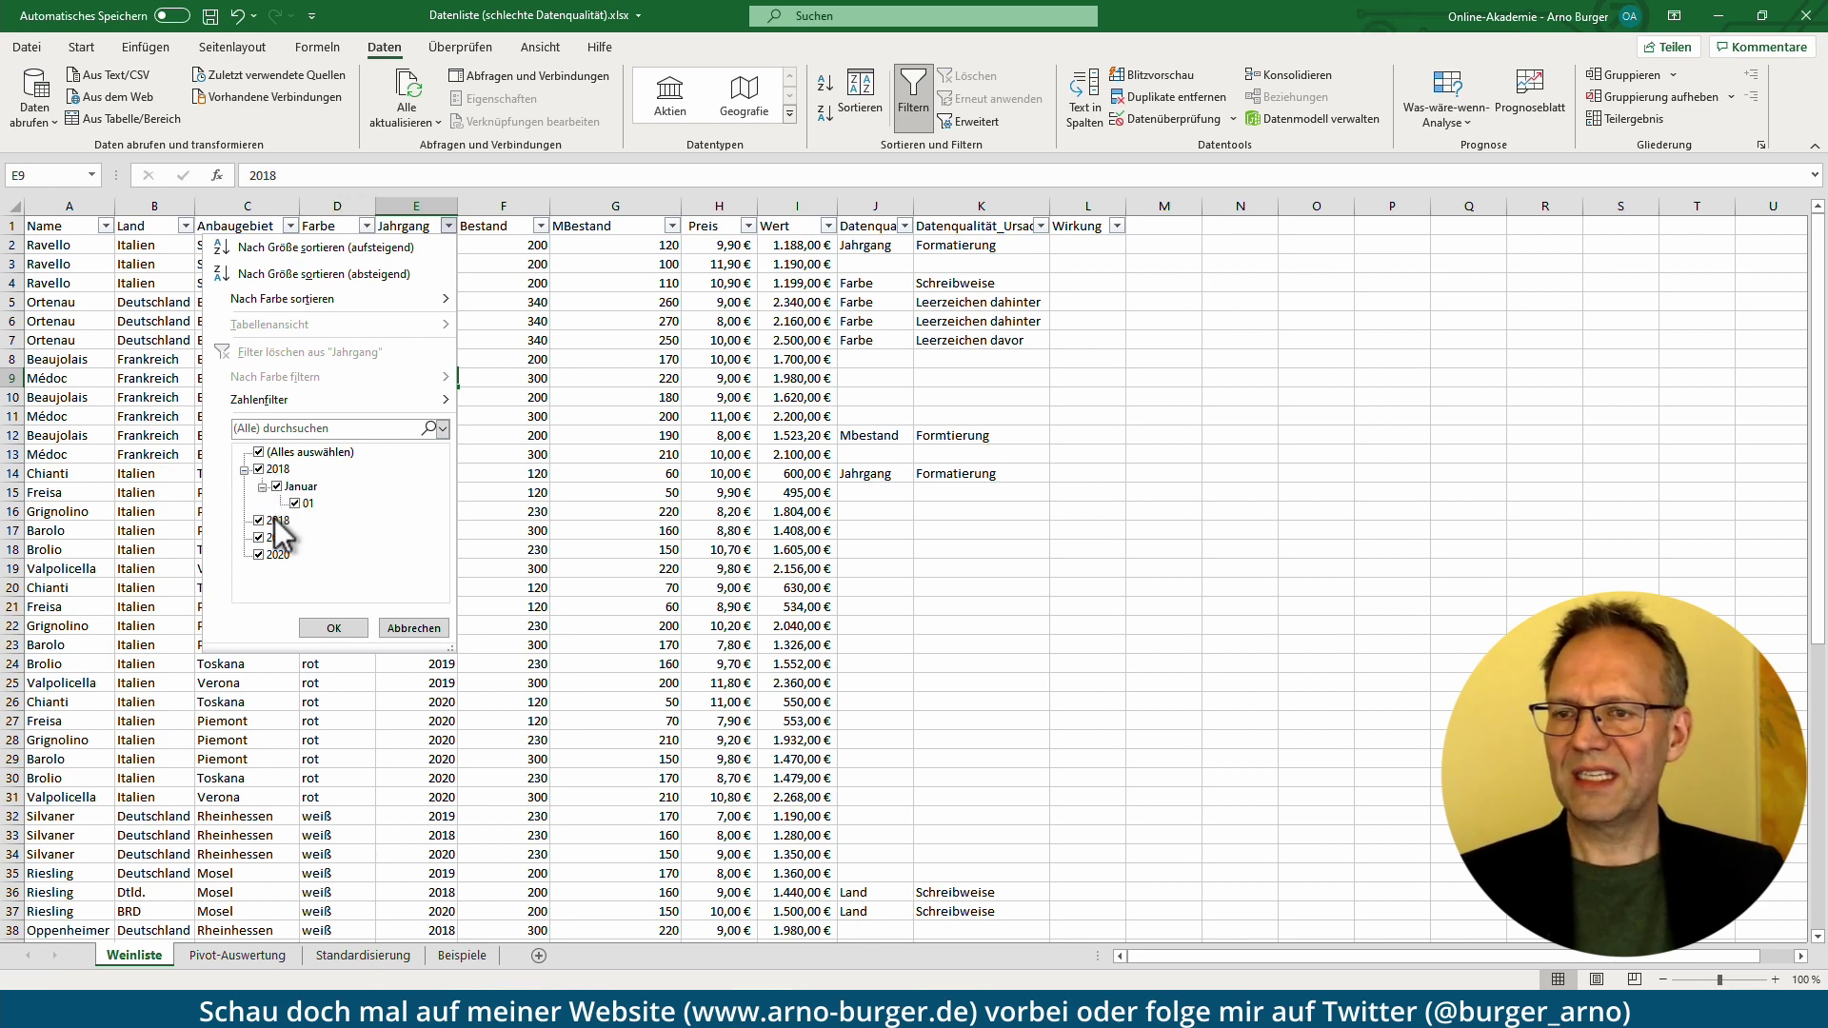
left_click(416, 629)
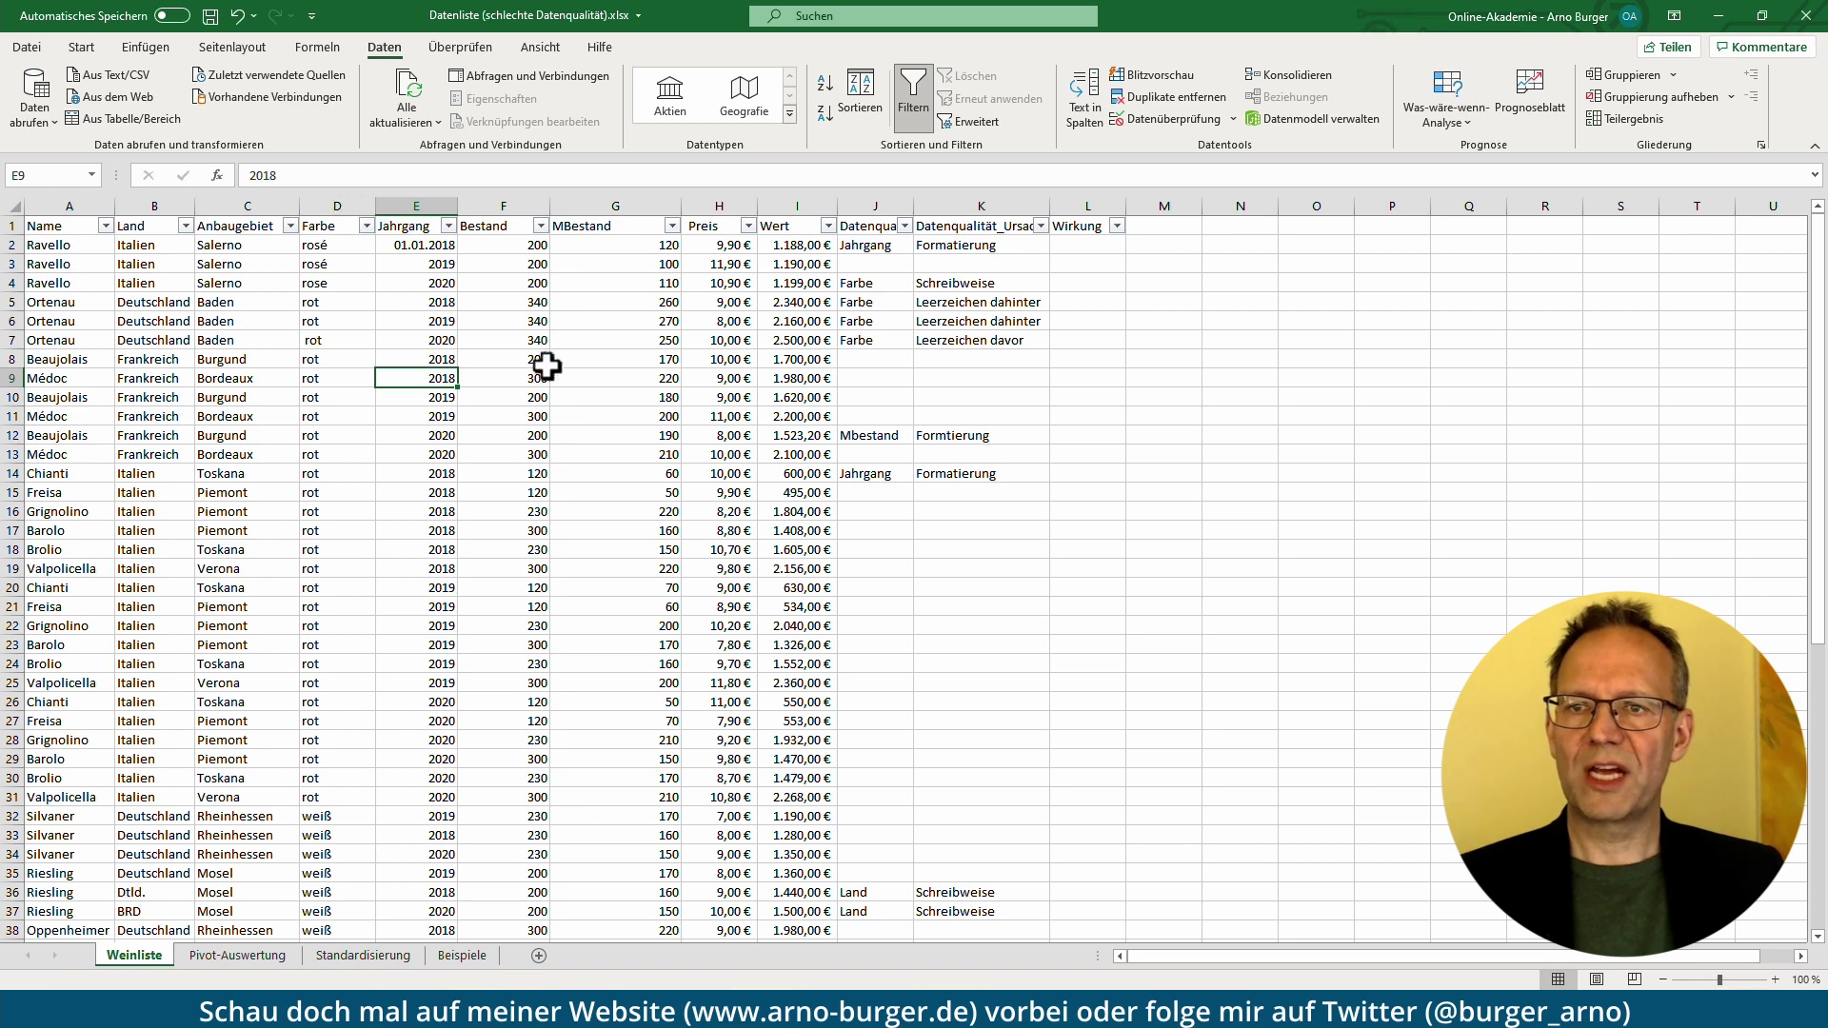
left_click(436, 377)
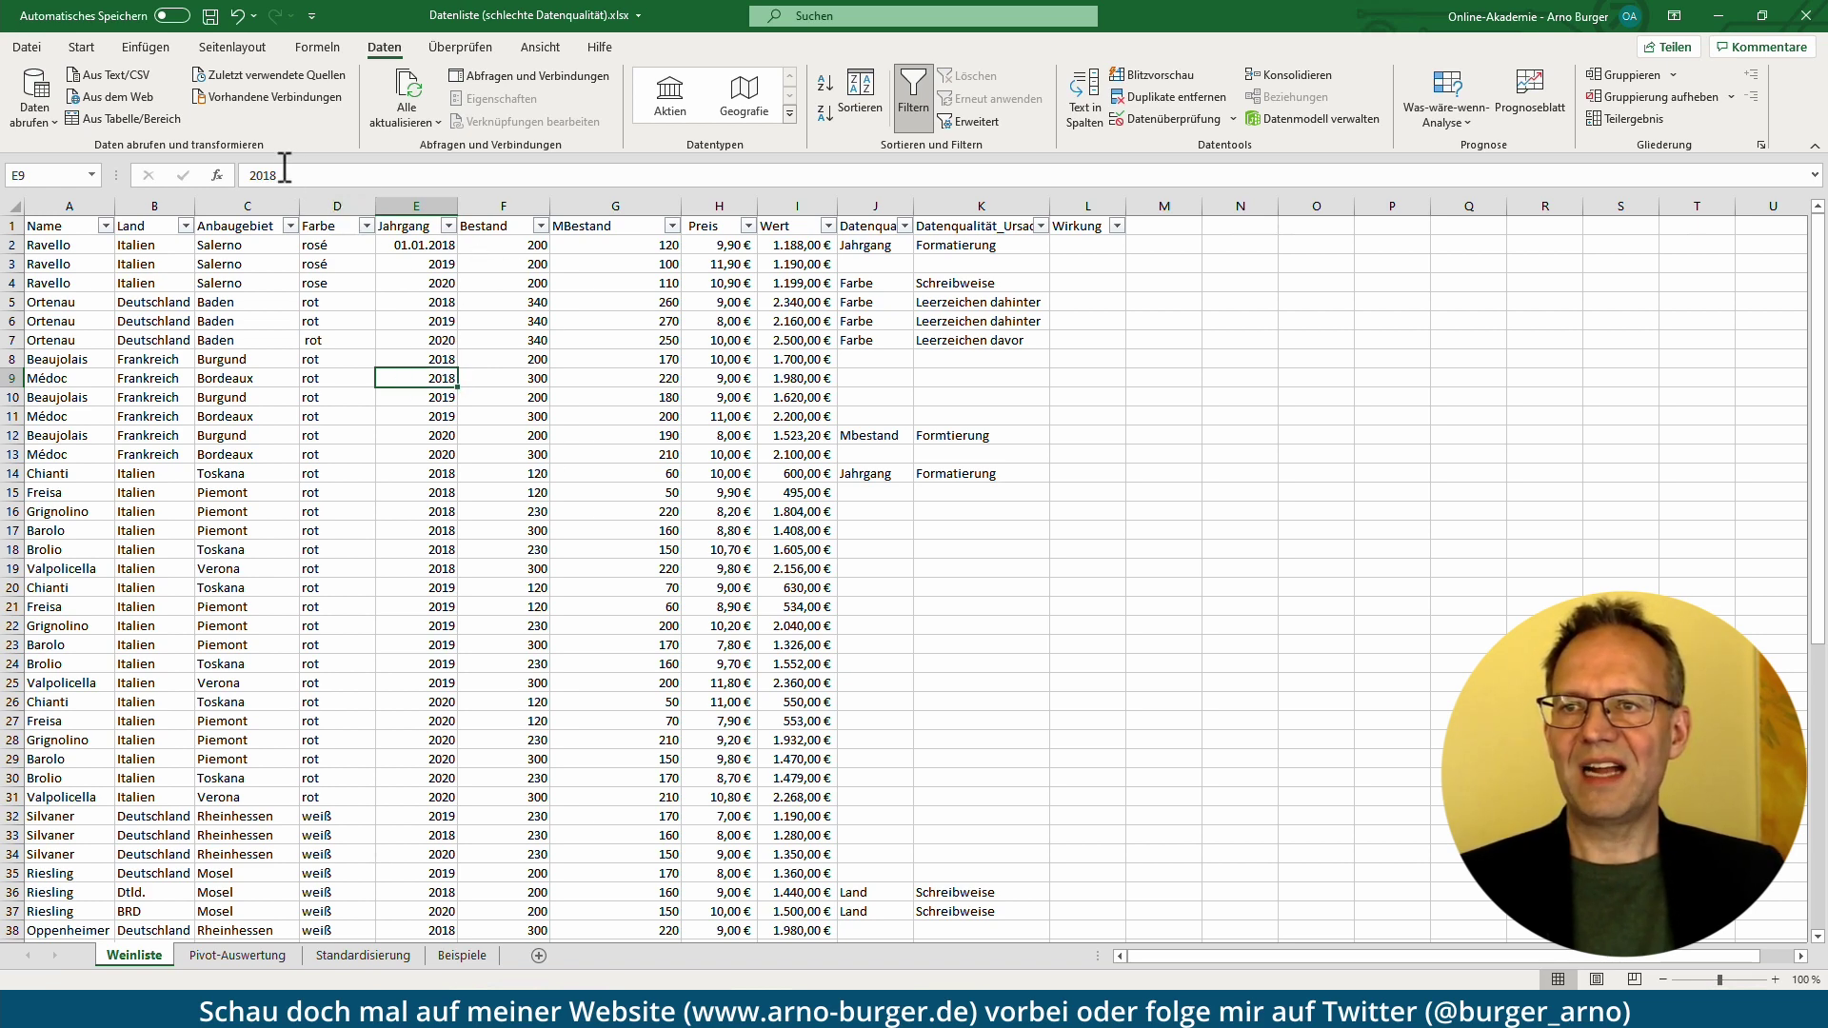
left_click(419, 244)
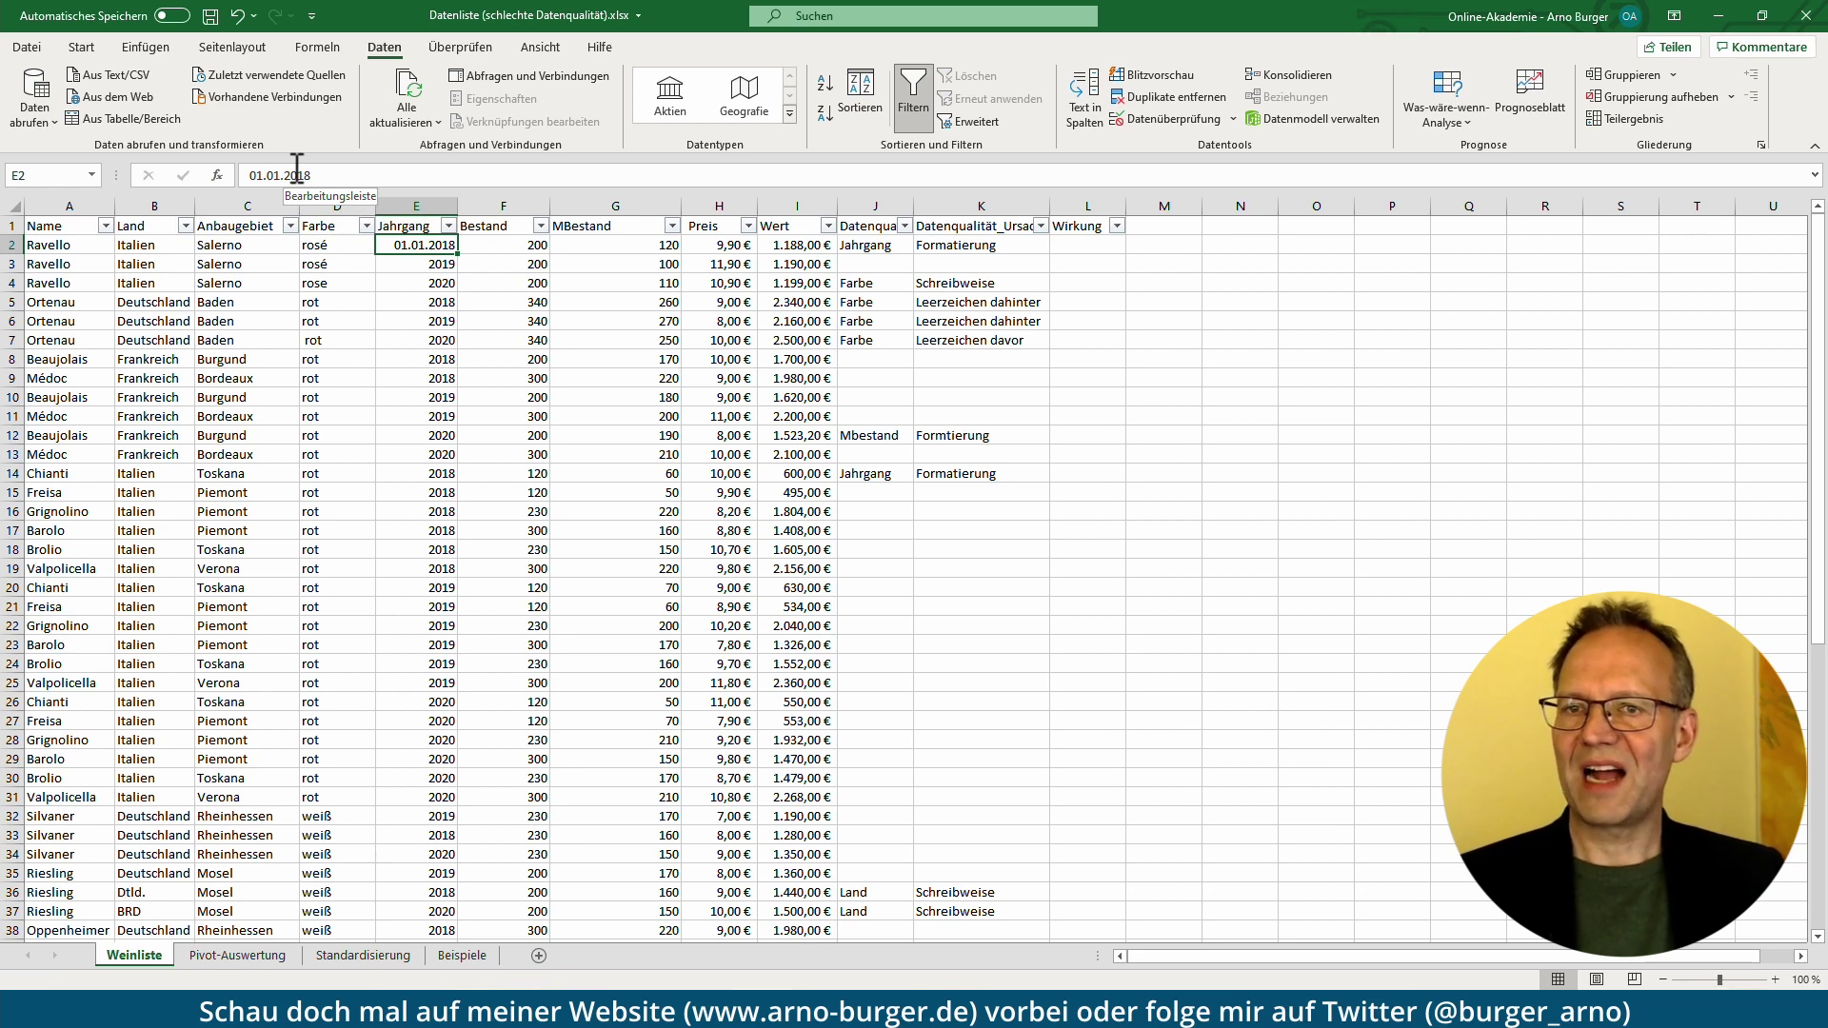
- Examine the filter values of the Farbe and Land columns for inconsistent spellings
left_click(366, 227)
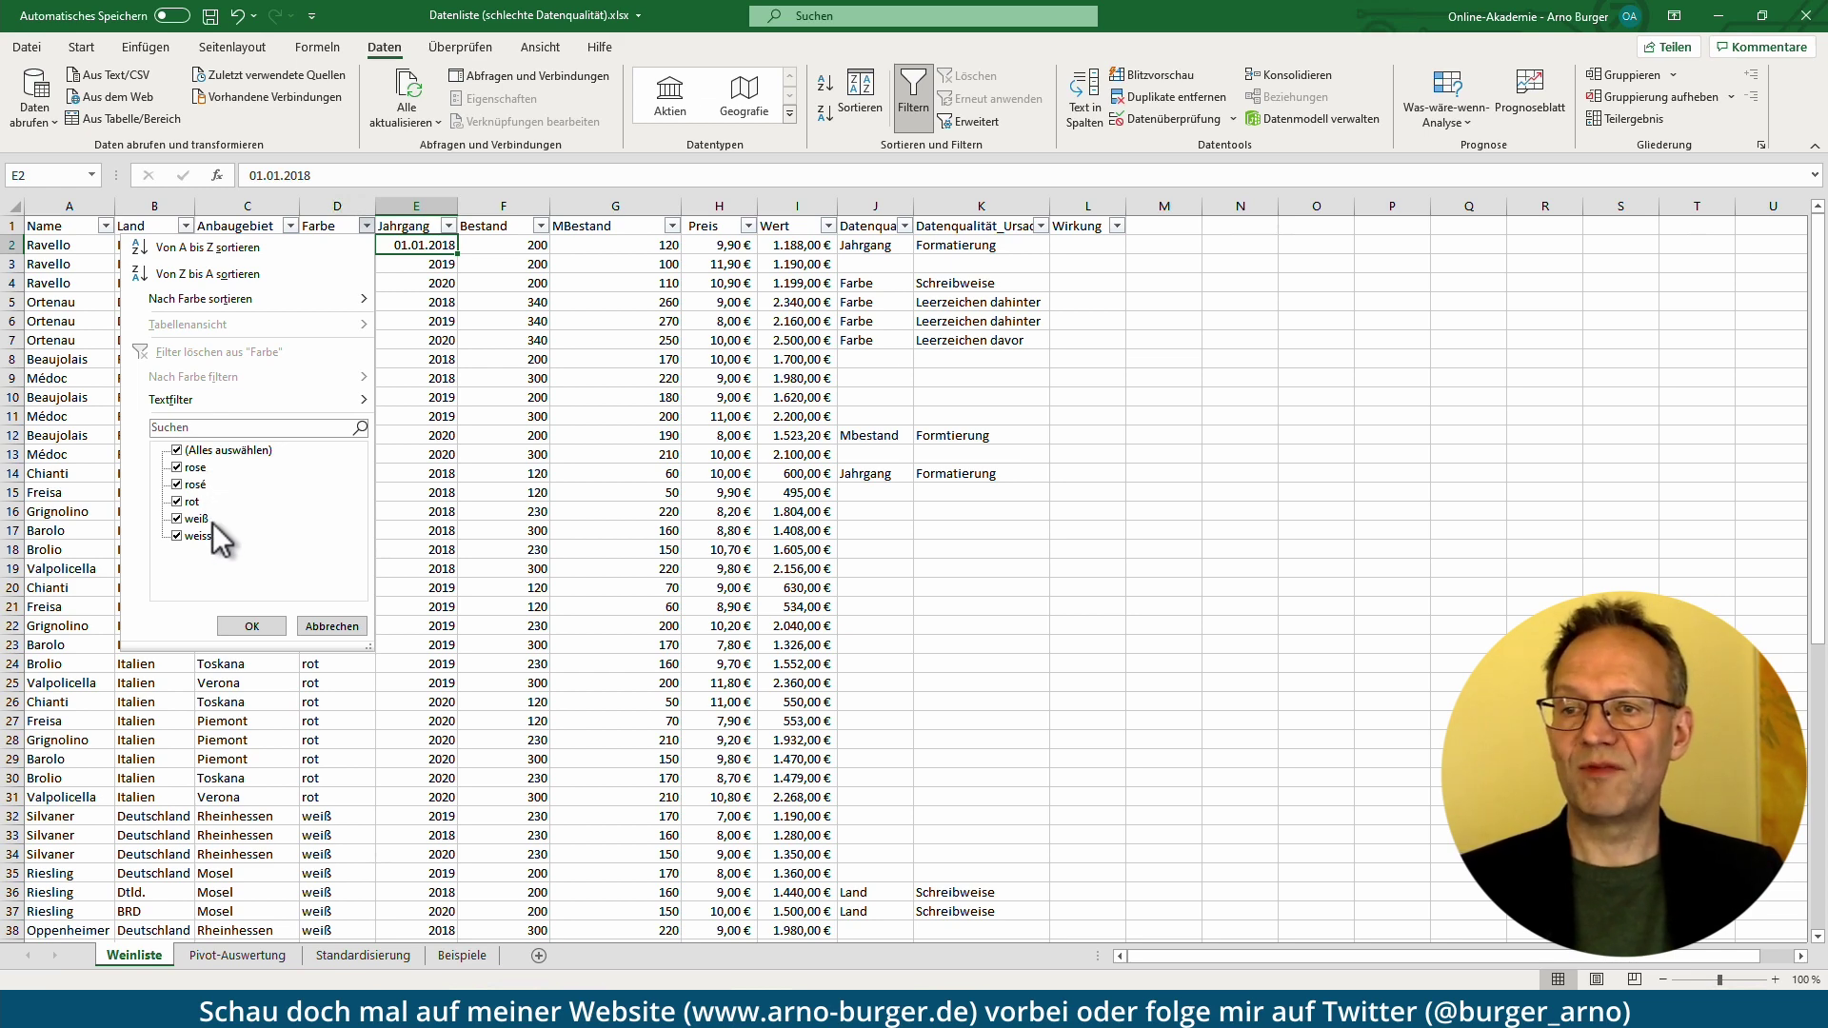
left_click(426, 356)
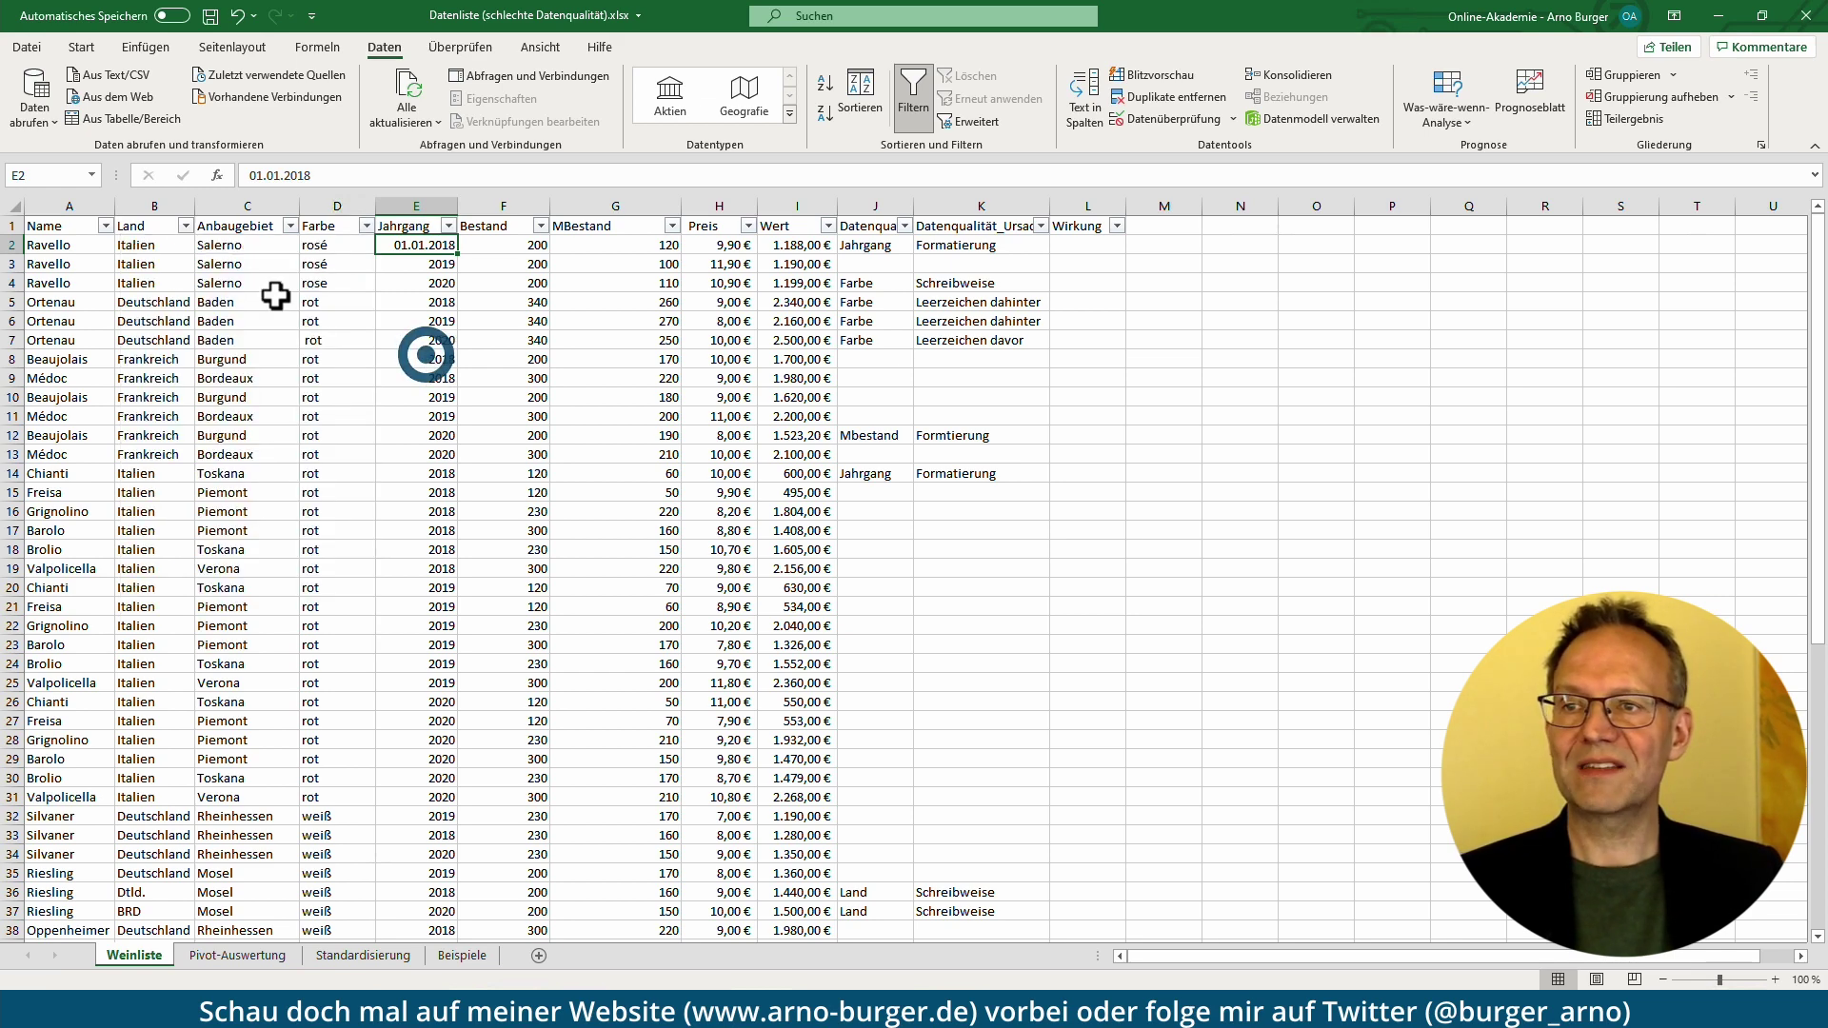
left_click(185, 225)
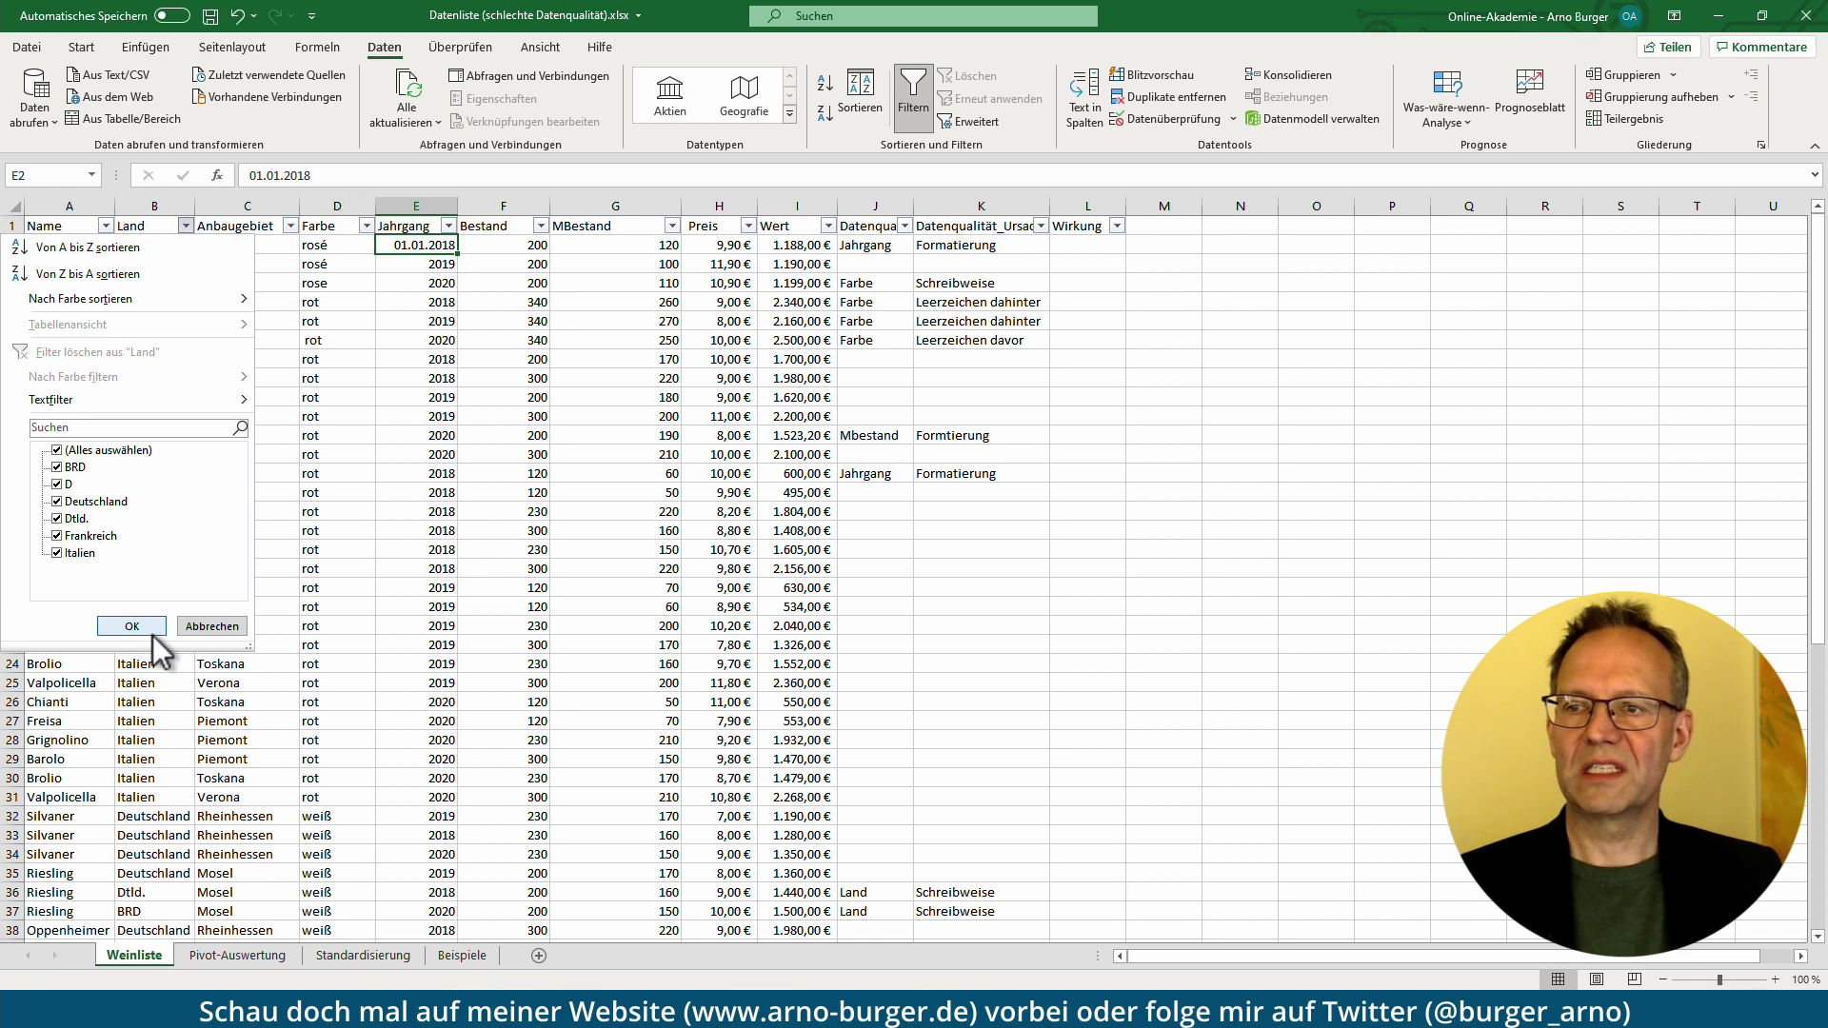
- Close the Land filter unchanged and inspect the contents of Farbe cells D7 and D5 for leading or trailing spaces
left_click(211, 625)
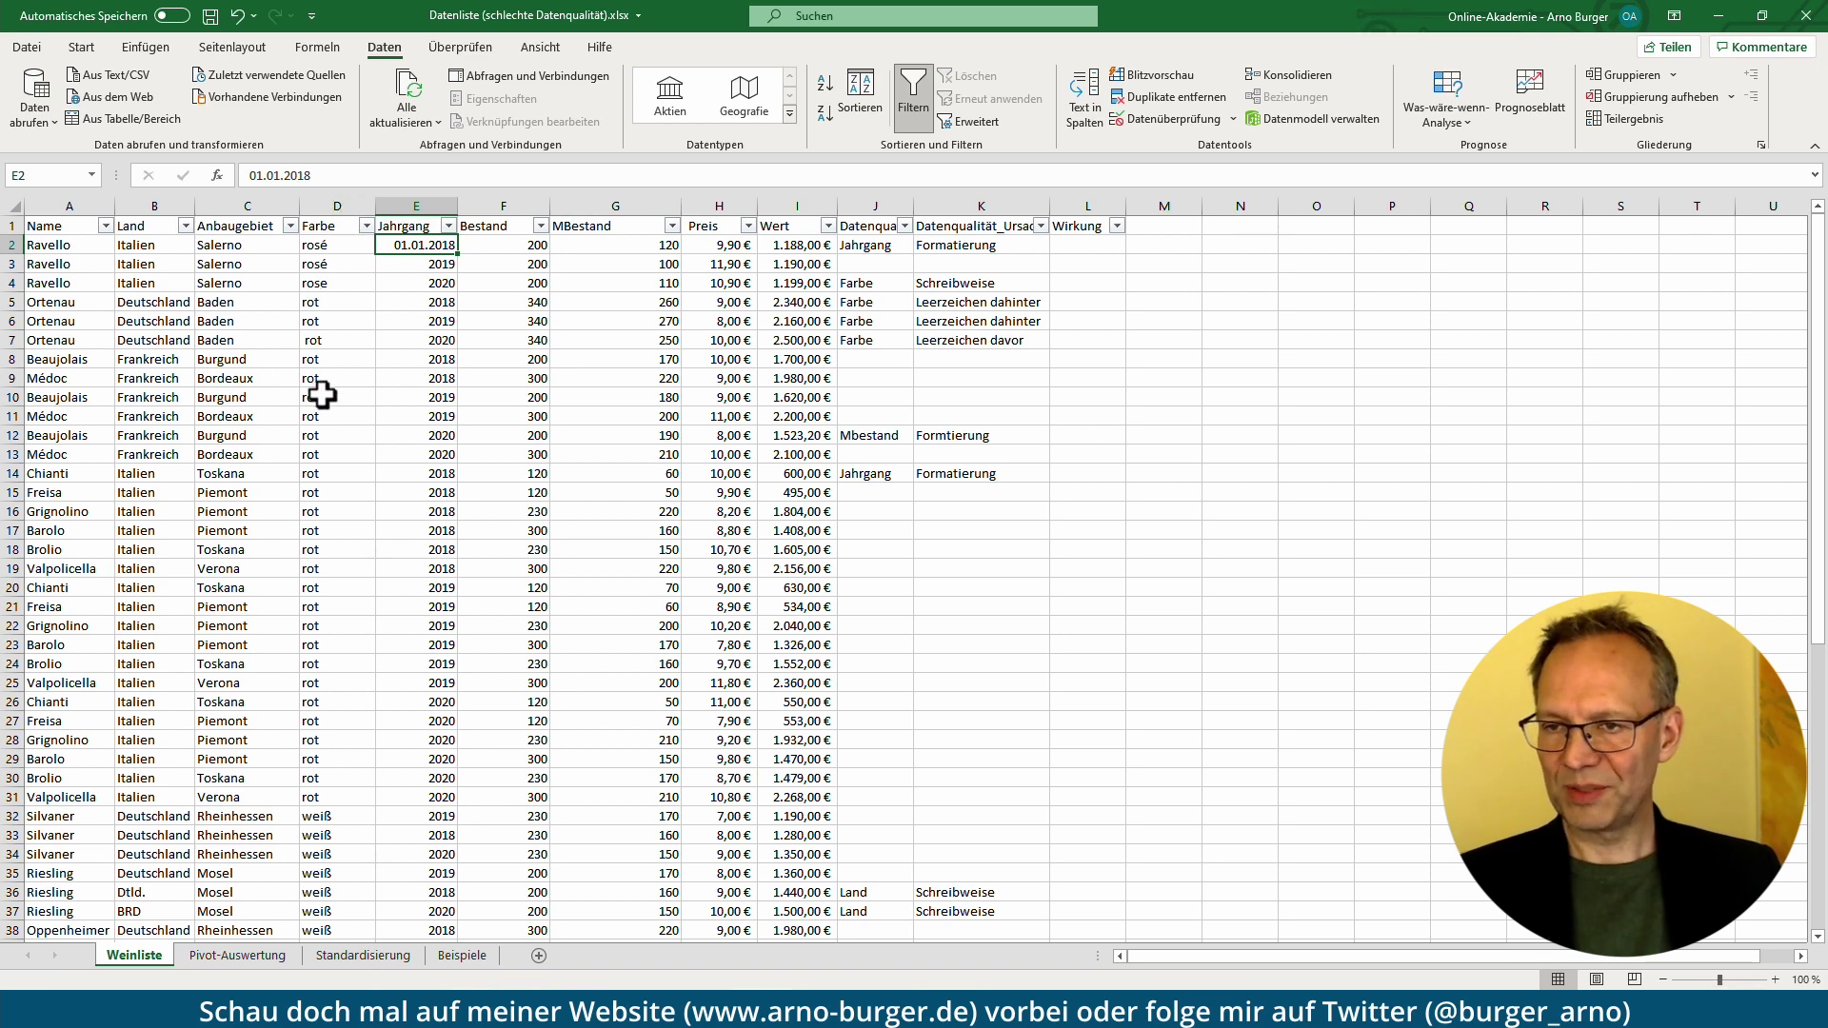
left_click(322, 340)
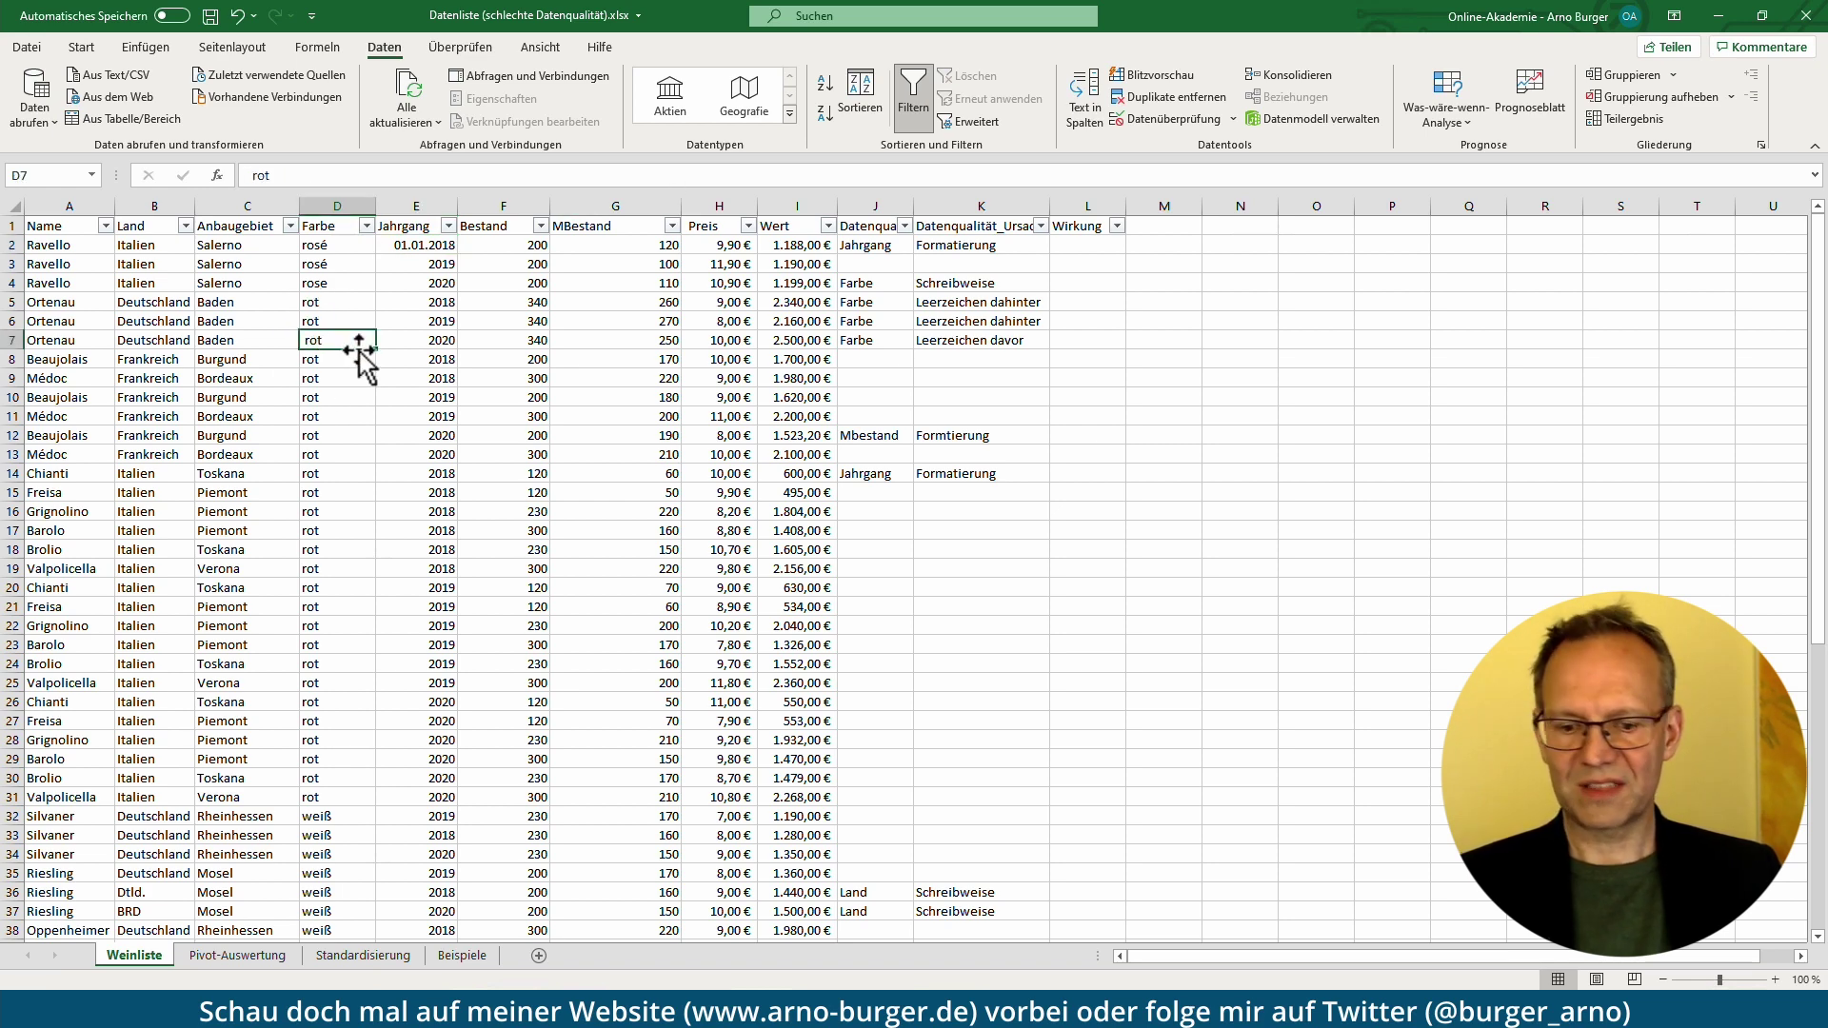
key("F2")
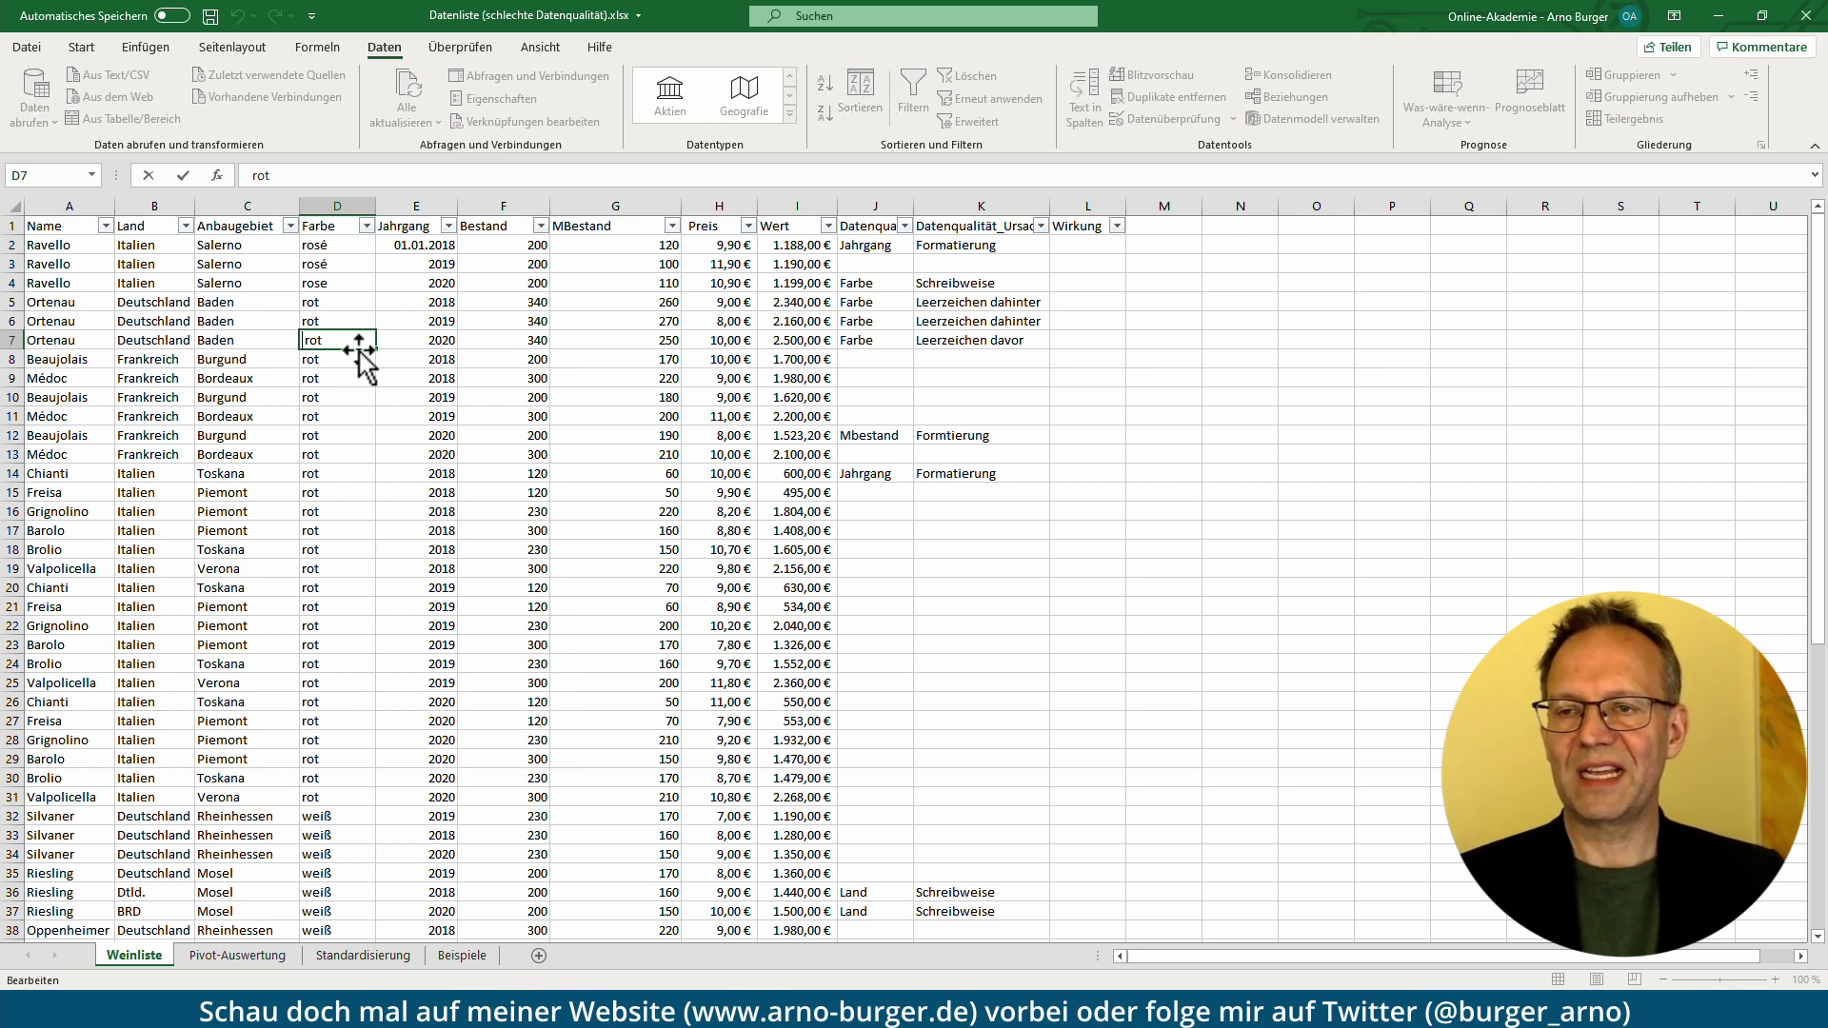
key("Escape")
left_click(360, 302)
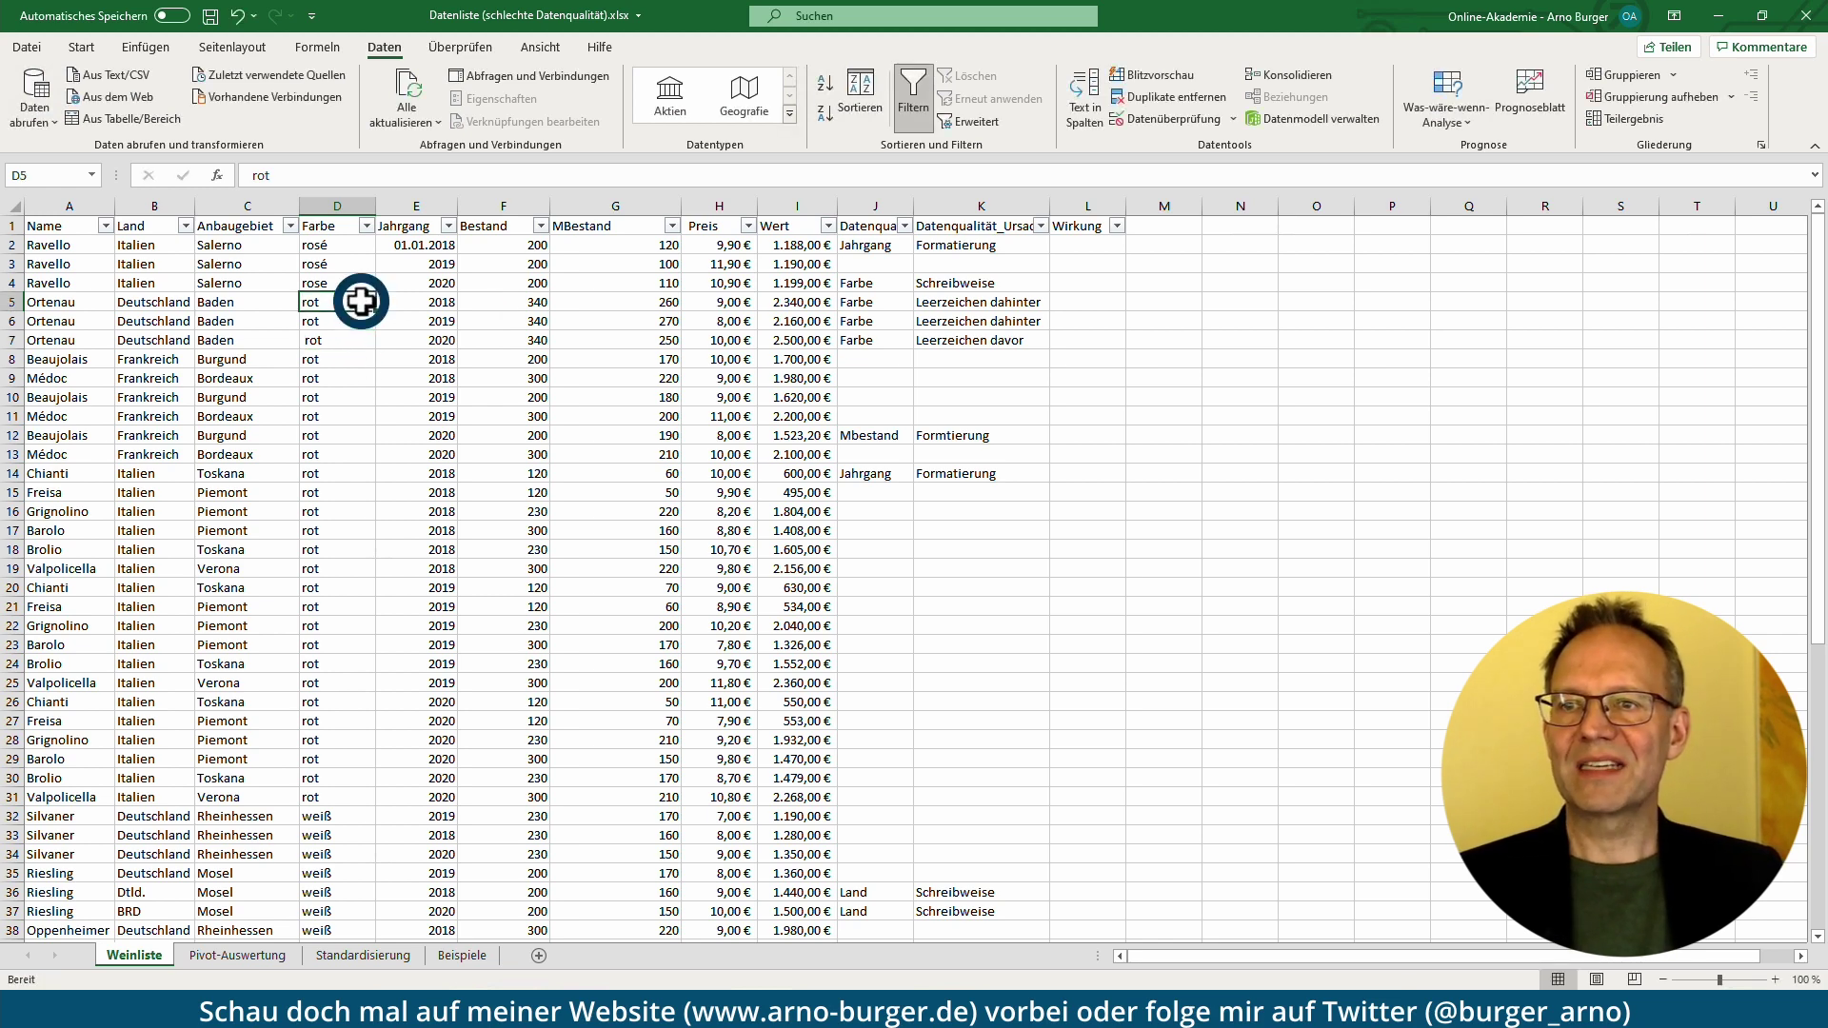
double_click(359, 302)
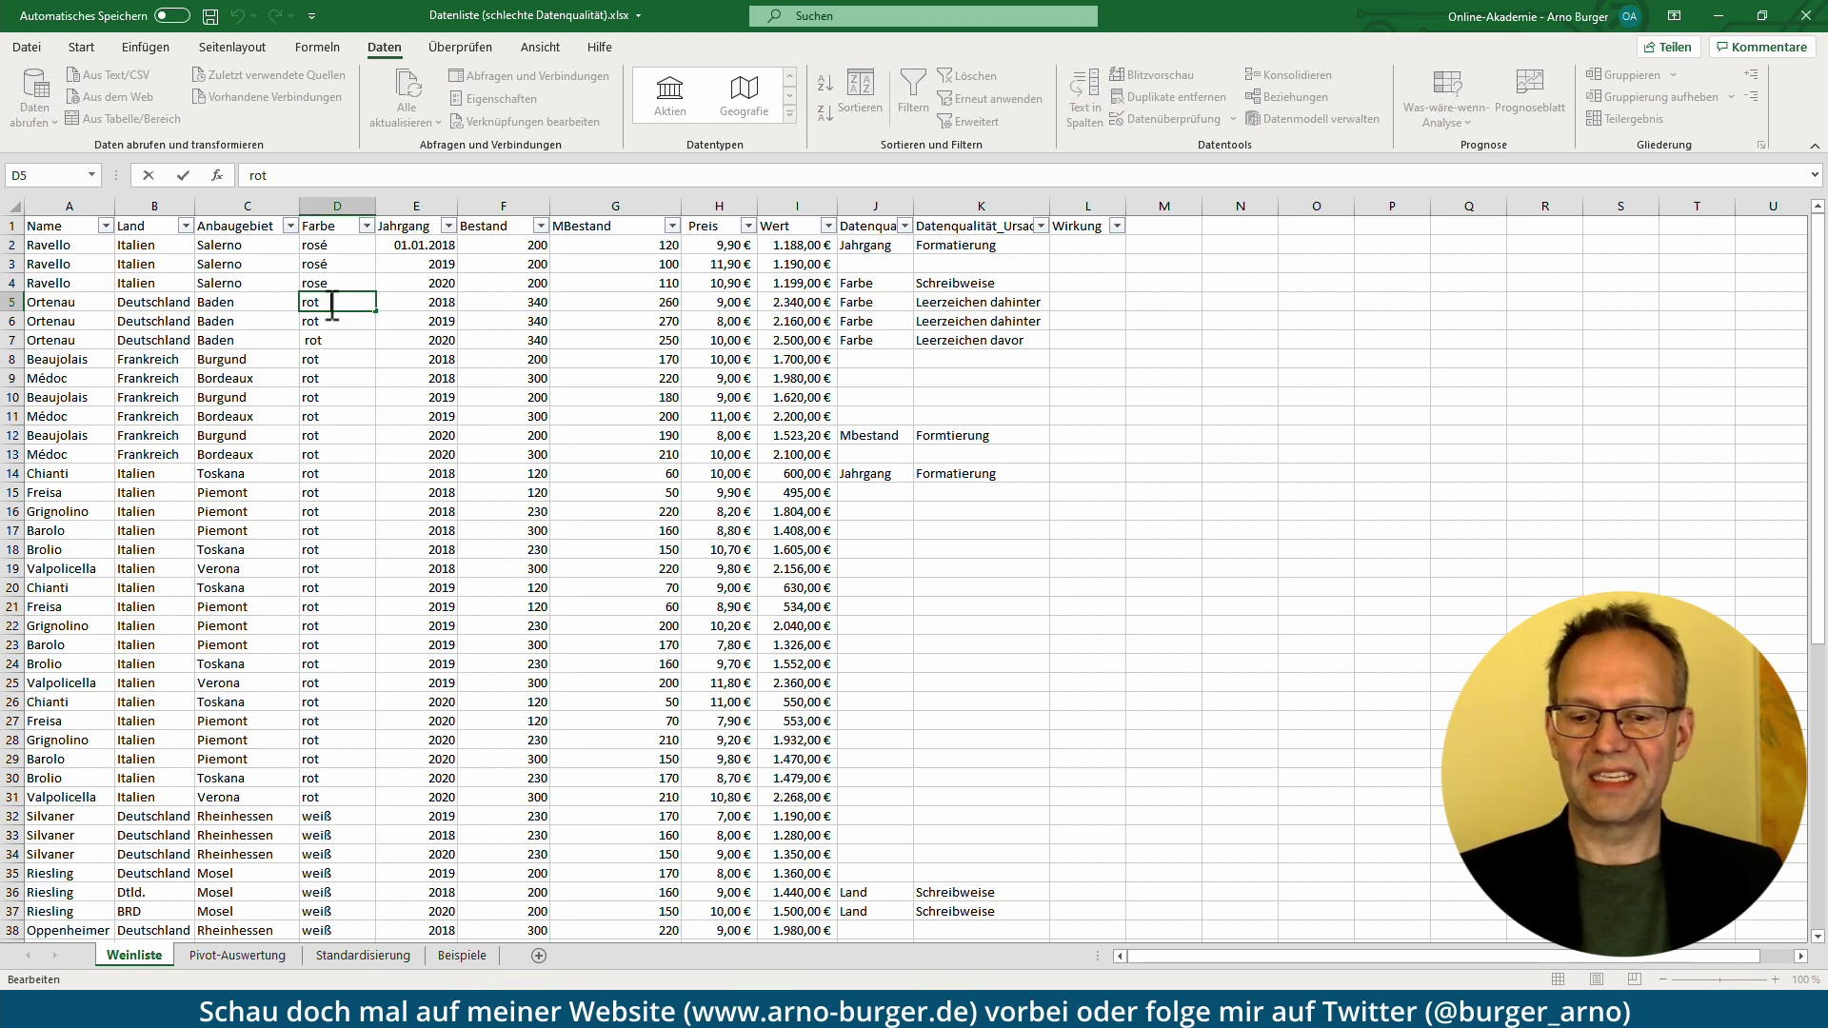
key("Escape")
- Compare the Farbe column's filter values with the colour groups in the pivot table on the Pivot-Auswertung sheet
left_click(366, 225)
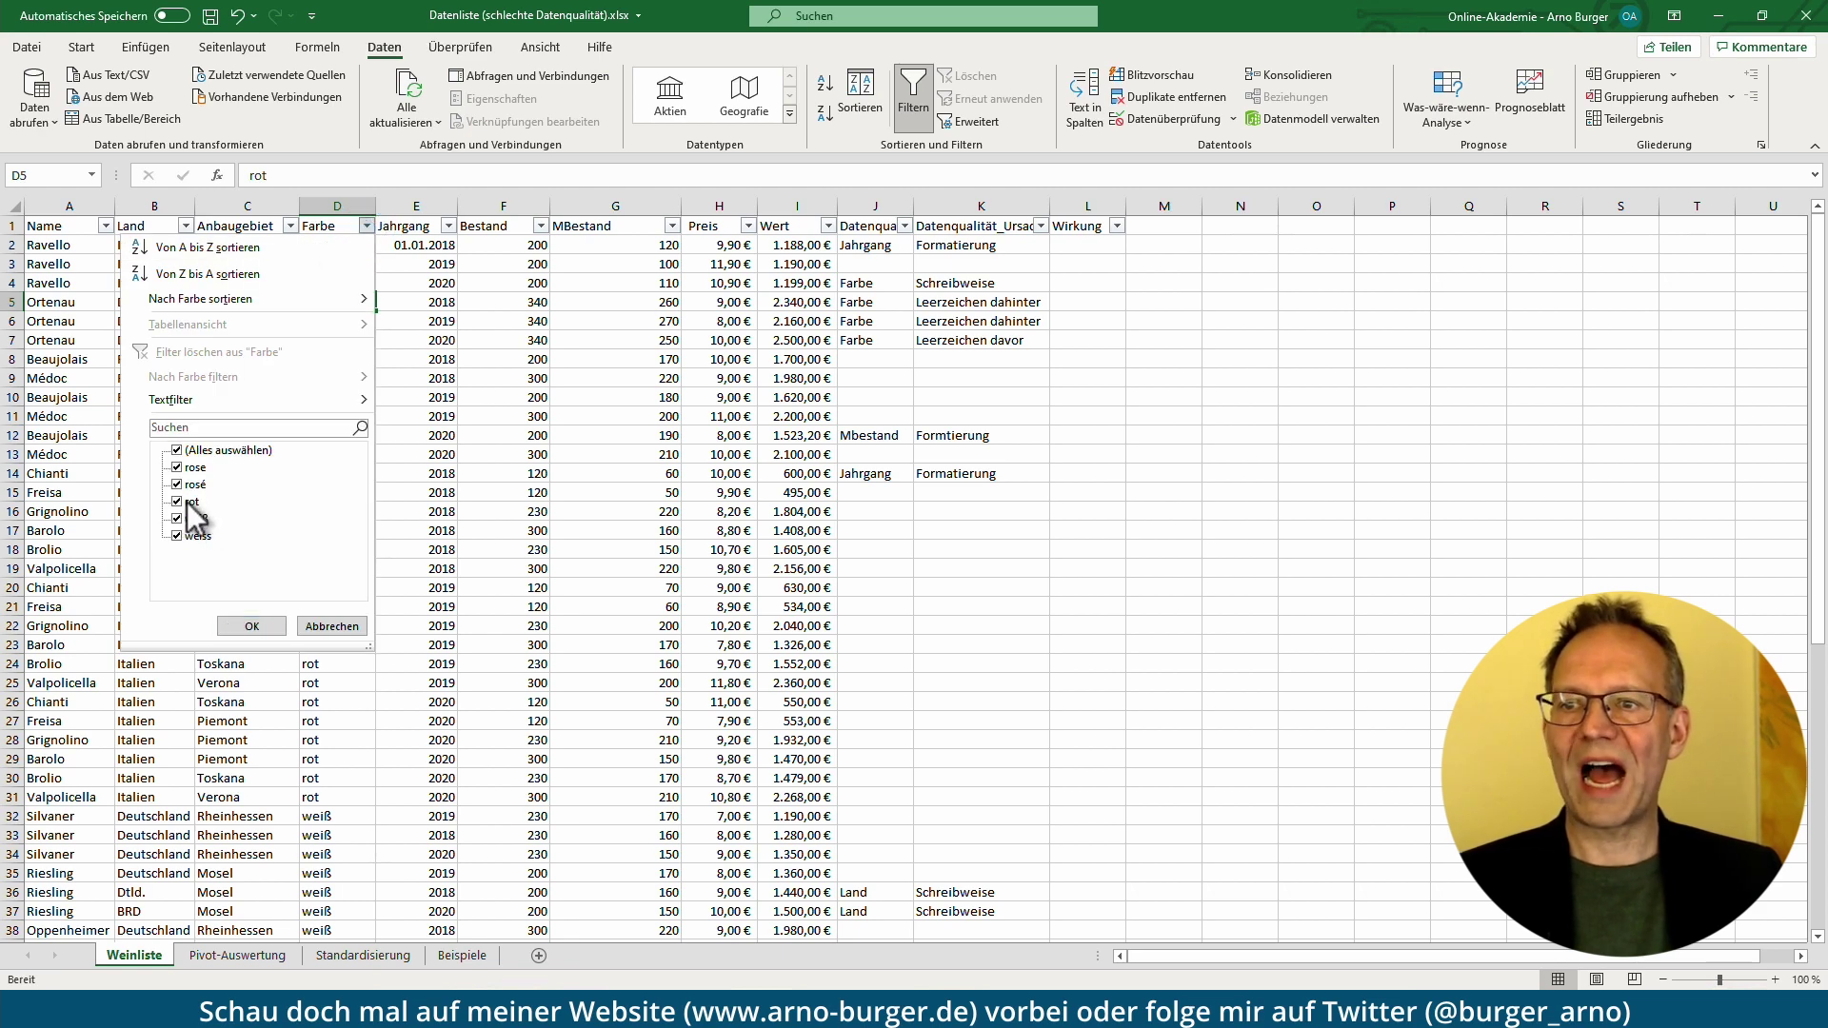
left_click(319, 625)
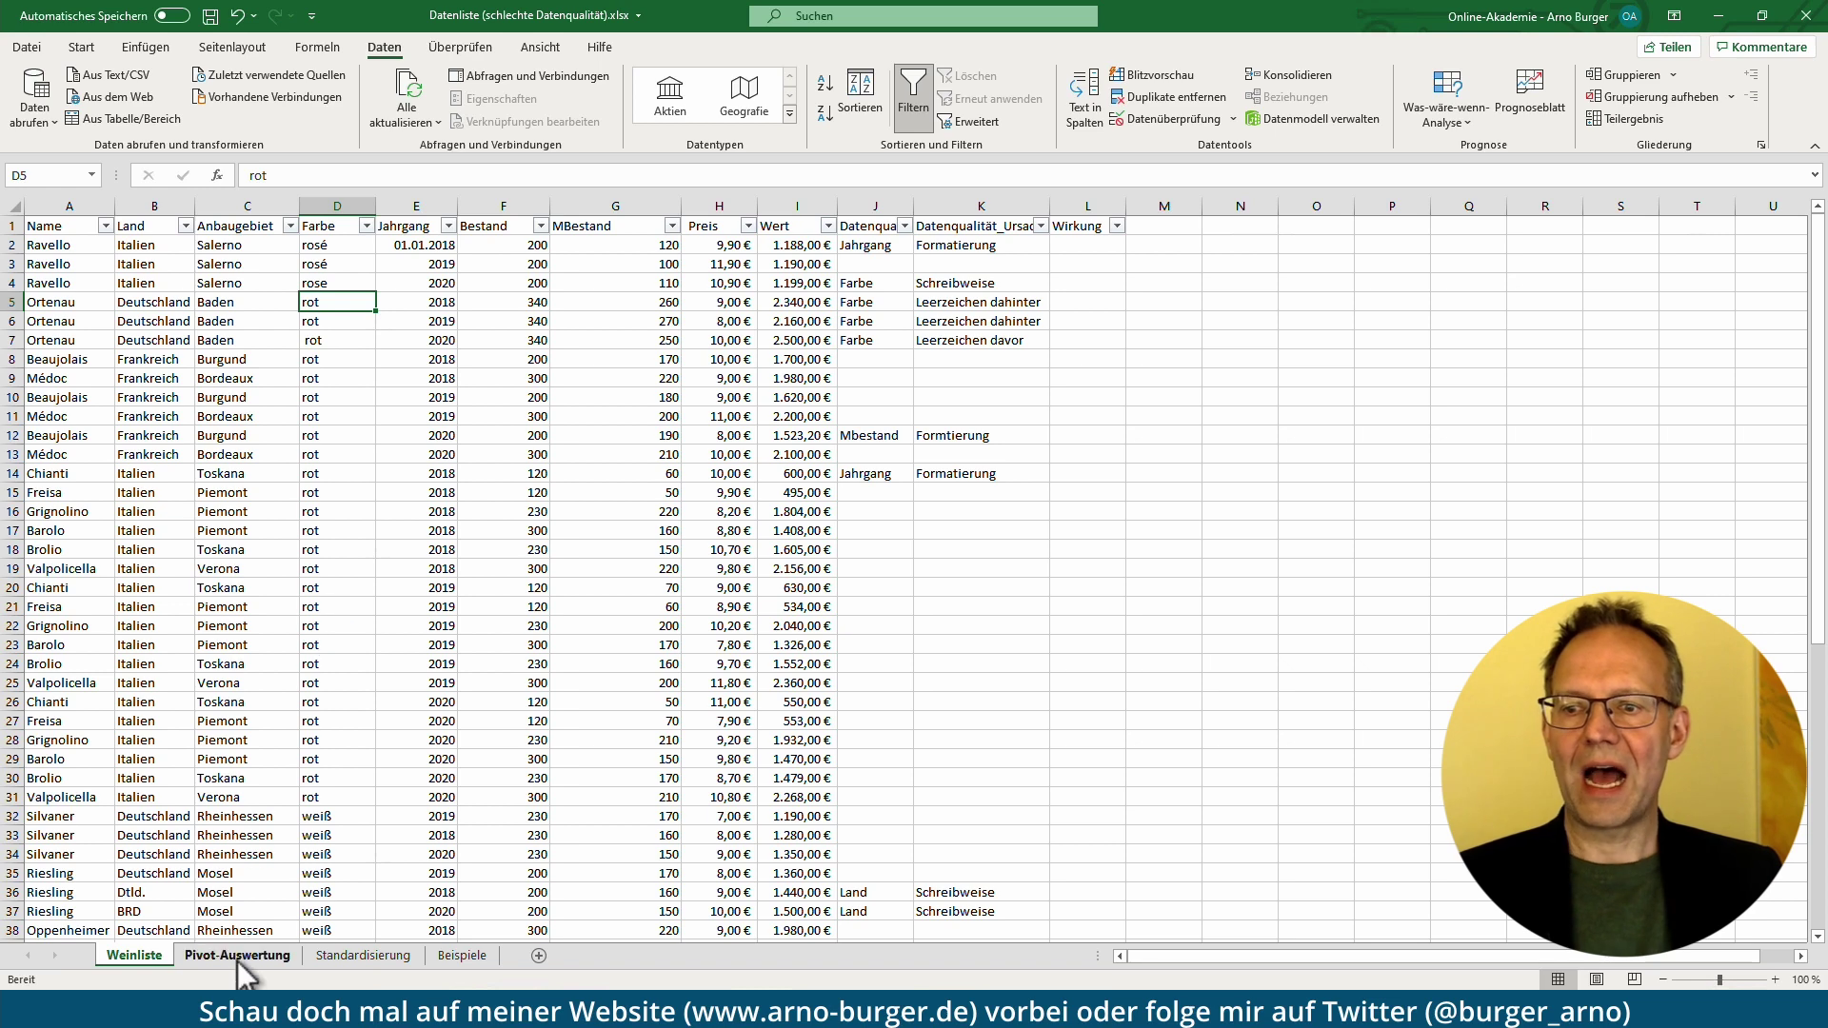
left_click(237, 956)
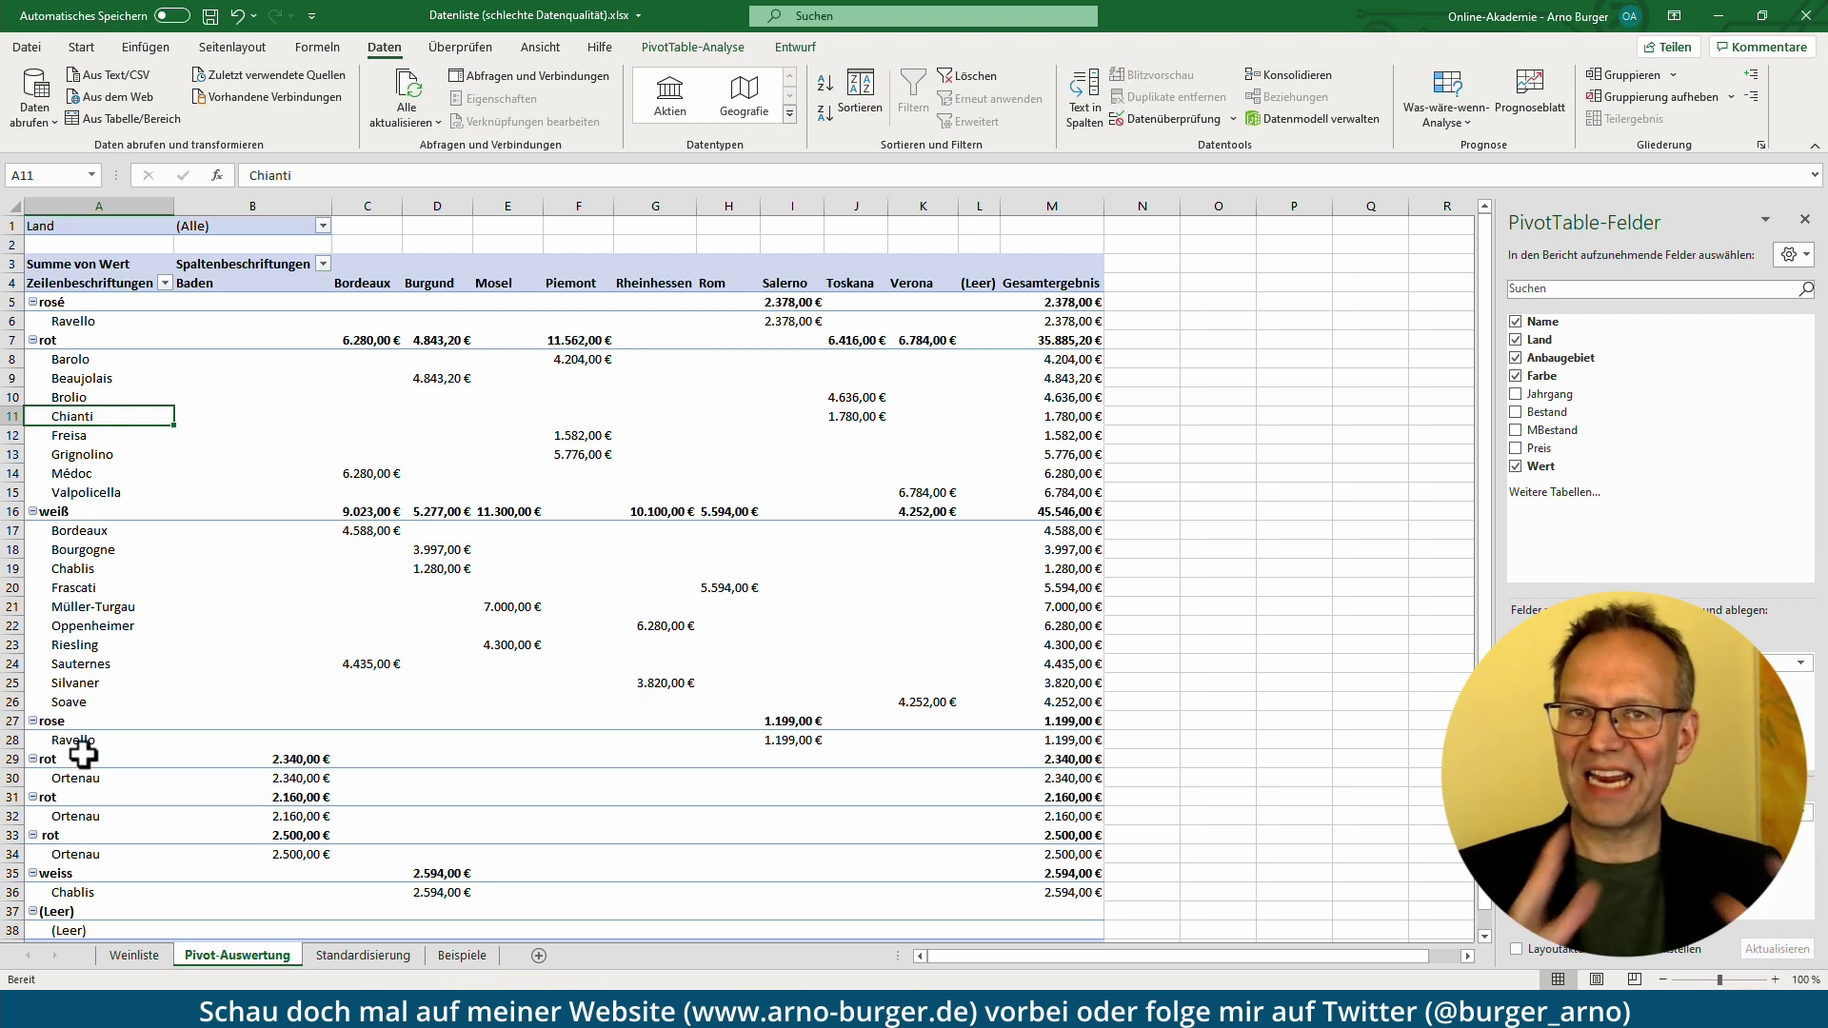
- Return to the Weinliste sheet and open Farbe cell D5 for editing
left_click(134, 955)
double_click(354, 305)
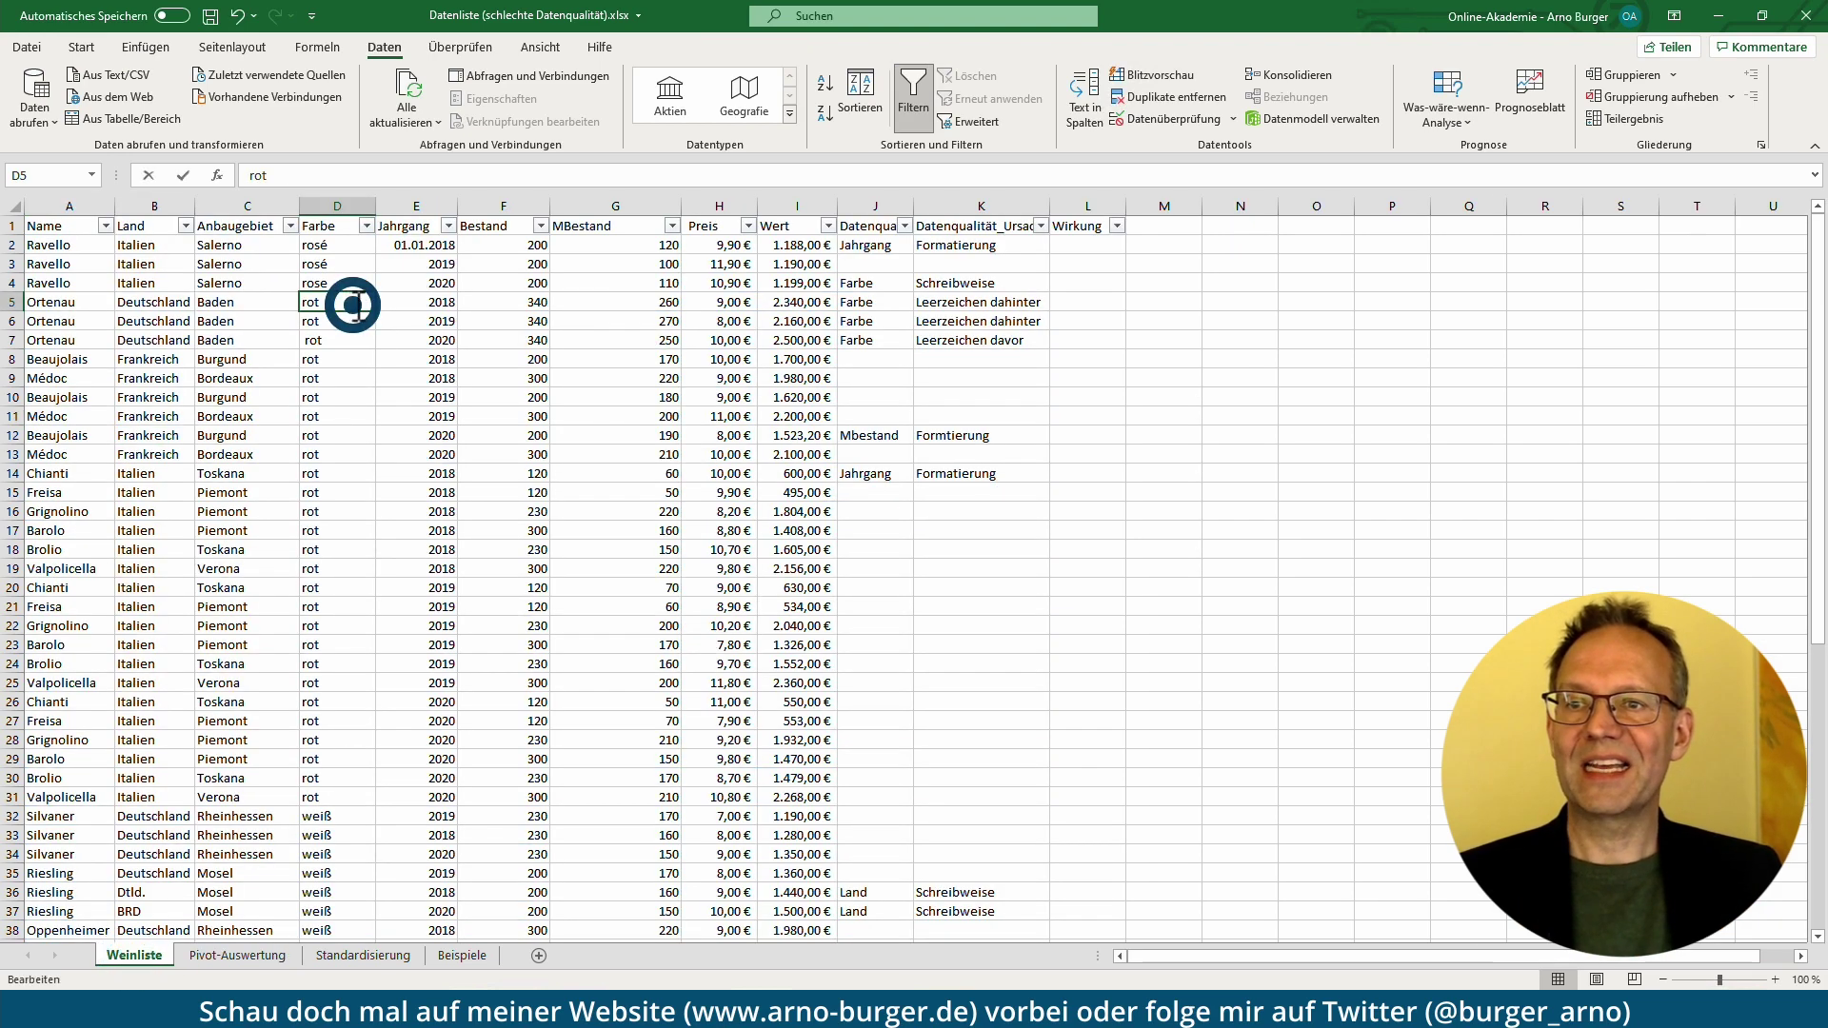